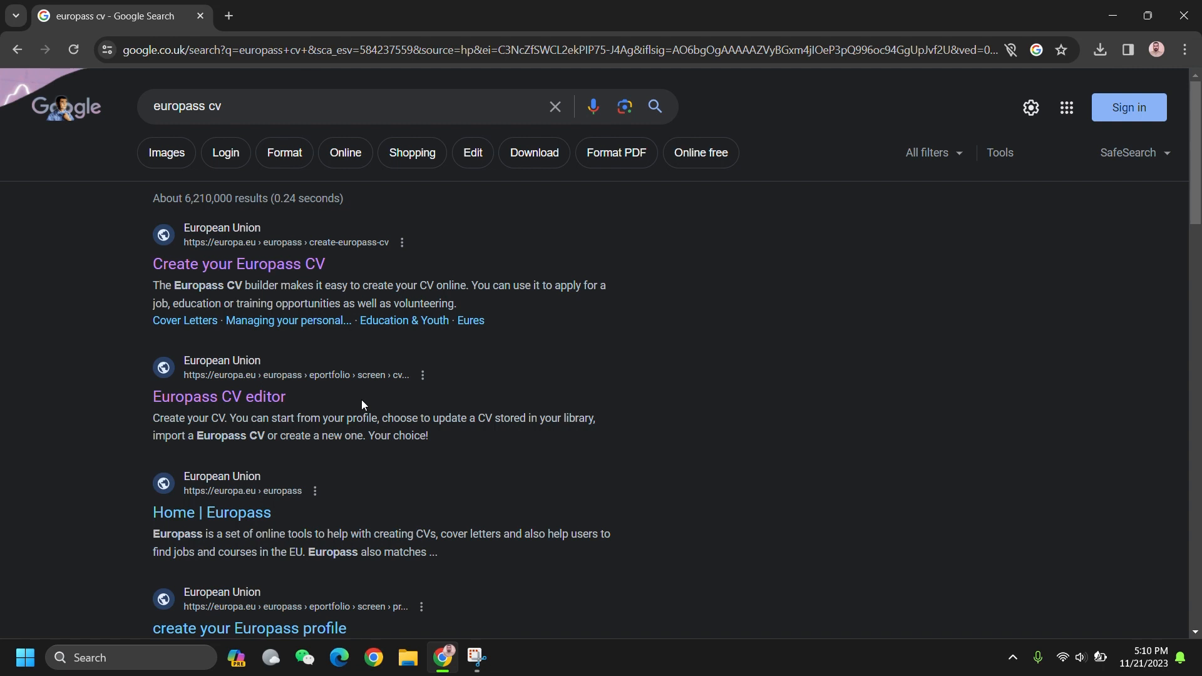
# Step: Open the Europass CV editor from the 'europass cv' Google search results
pyautogui.click(234, 399)
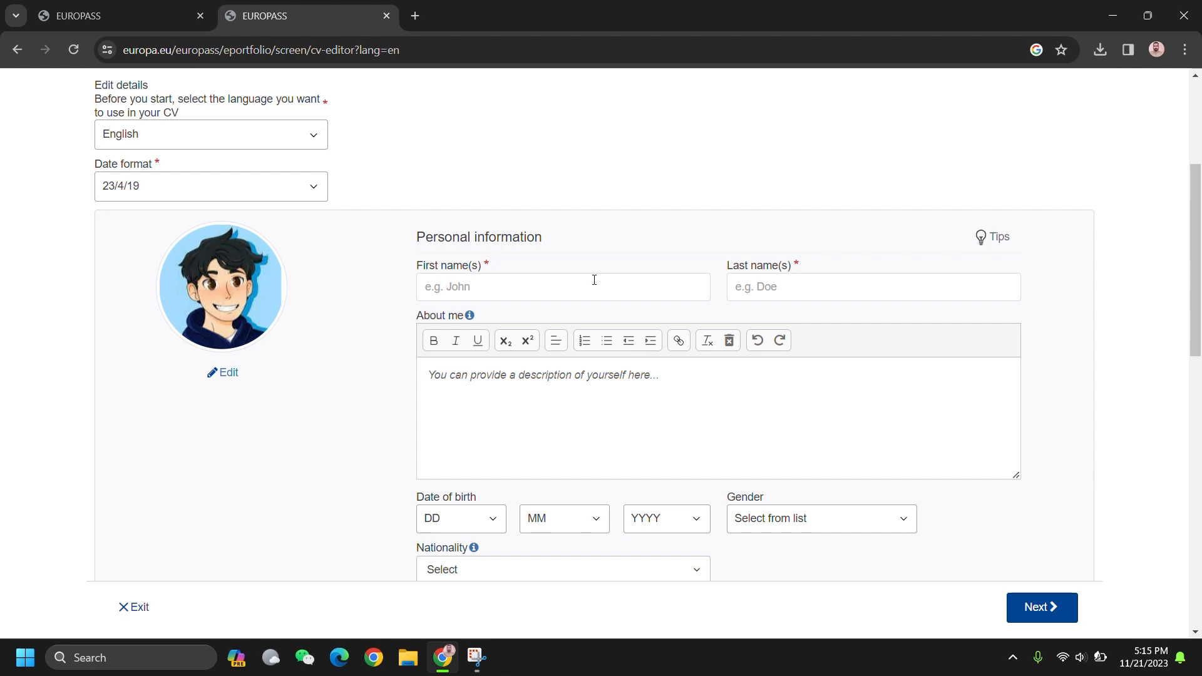
# Step: Enter the first and last name, fixing the spelling and capitalising both initials
pyautogui.click(530, 282)
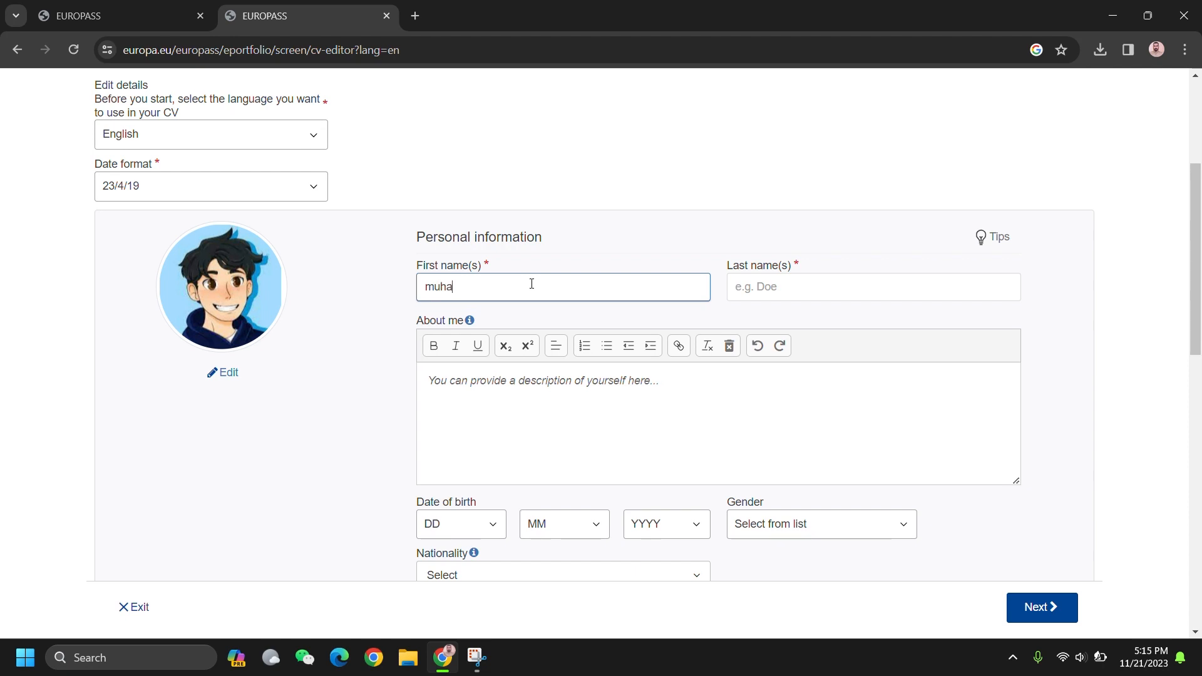
pyautogui.press('Tab')
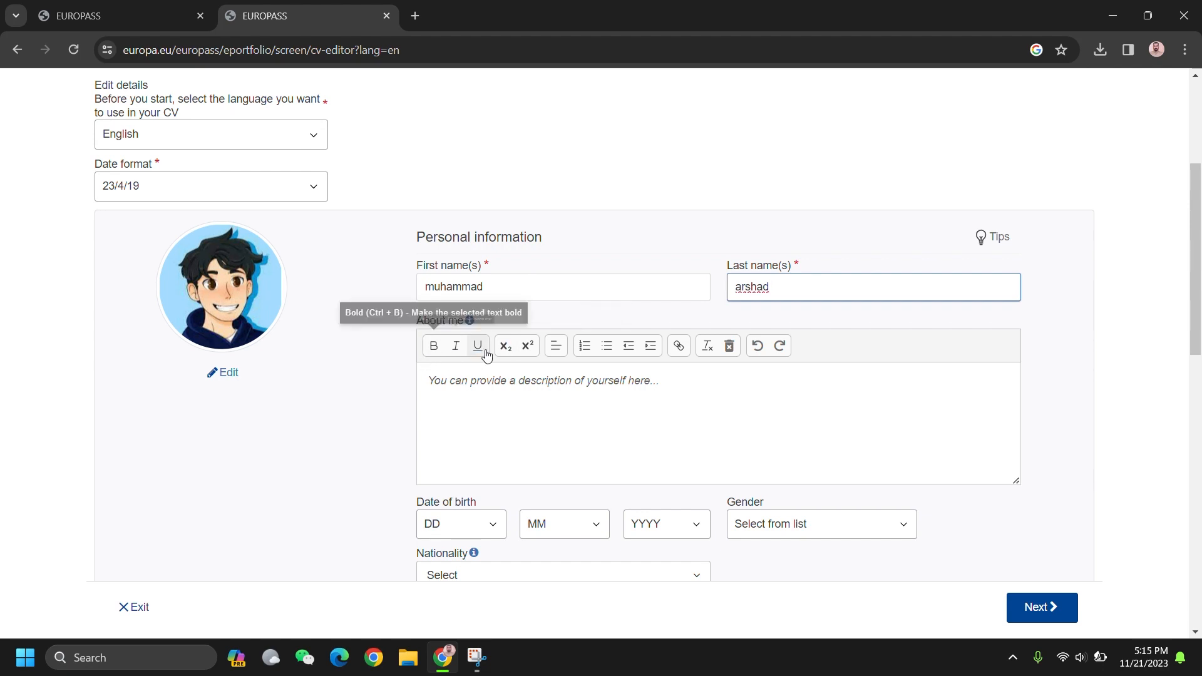
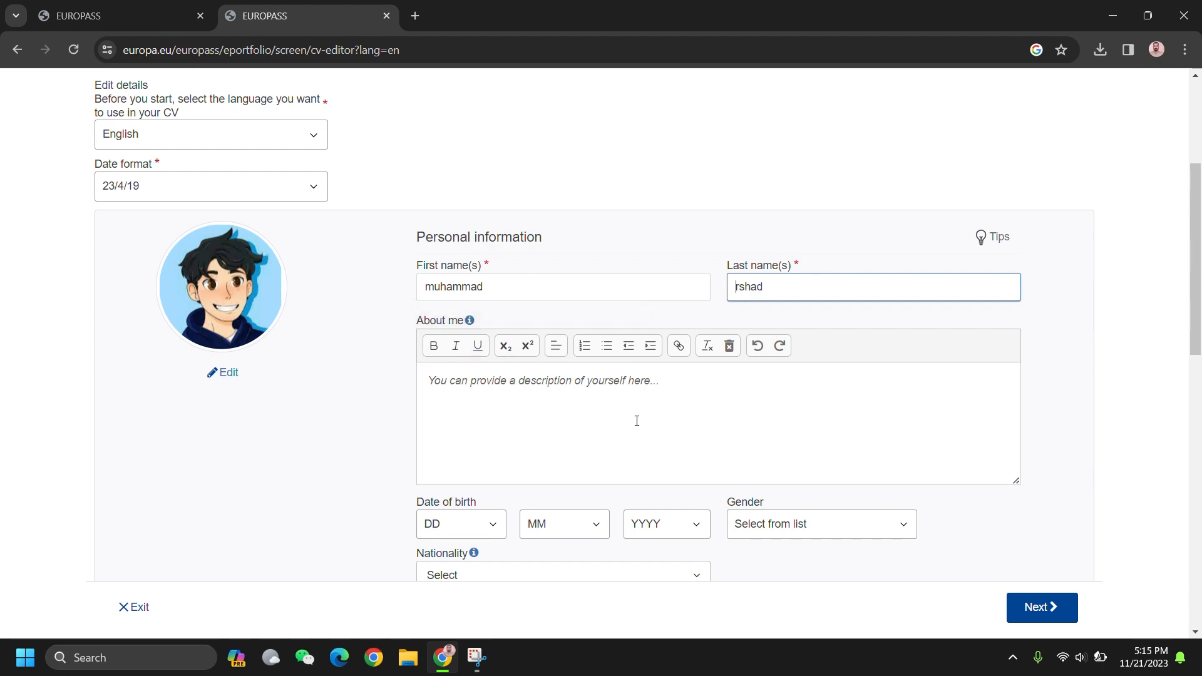
pyautogui.write('A')
pyautogui.click(438, 287)
pyautogui.press('BackSpace')
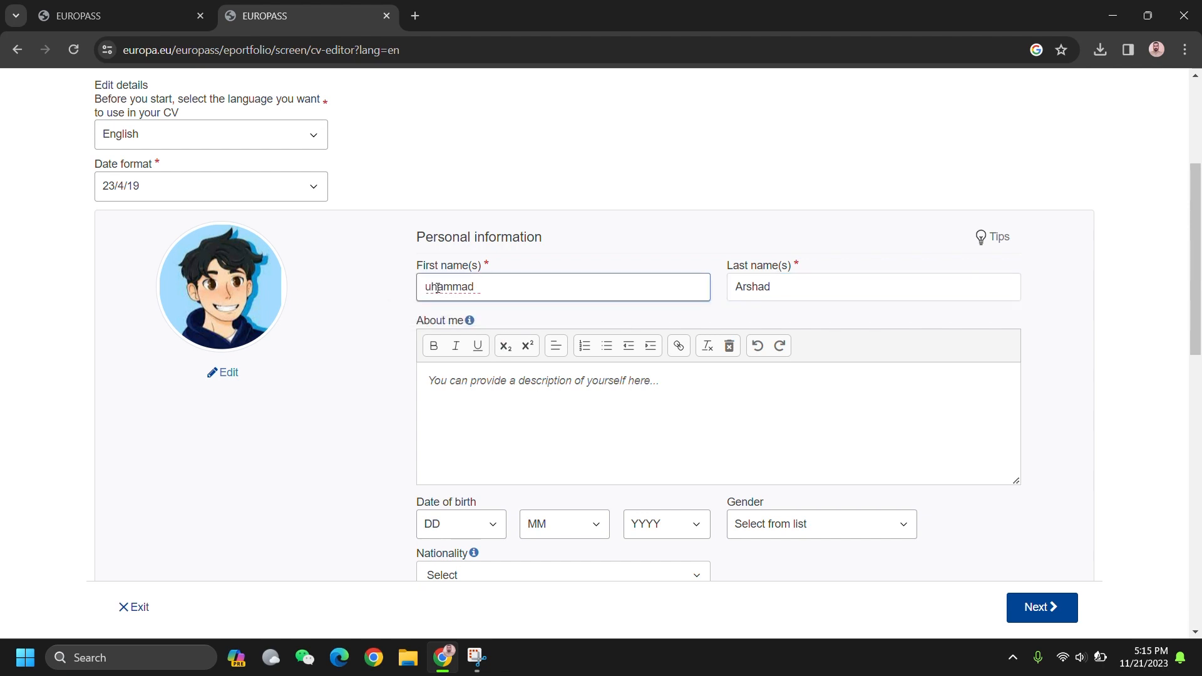
pyautogui.write('M')
# Step: Write 'i am a researcher in biology' in the About me description
pyautogui.click(557, 404)
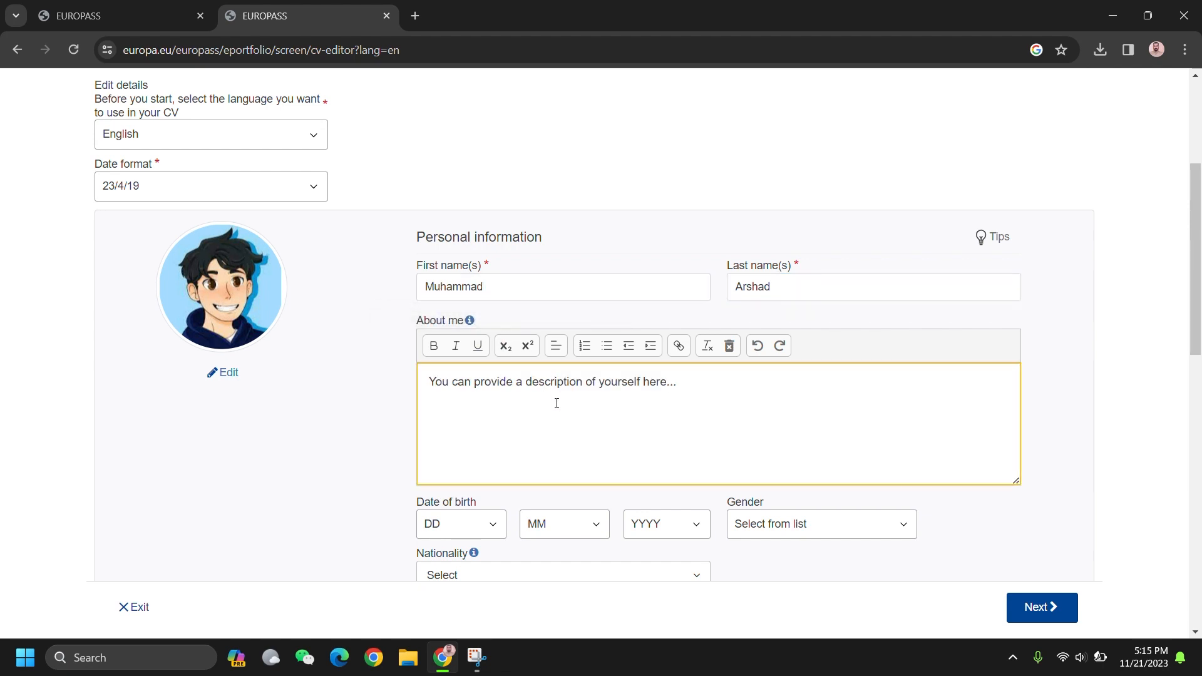
pyautogui.rightClick(584, 406)
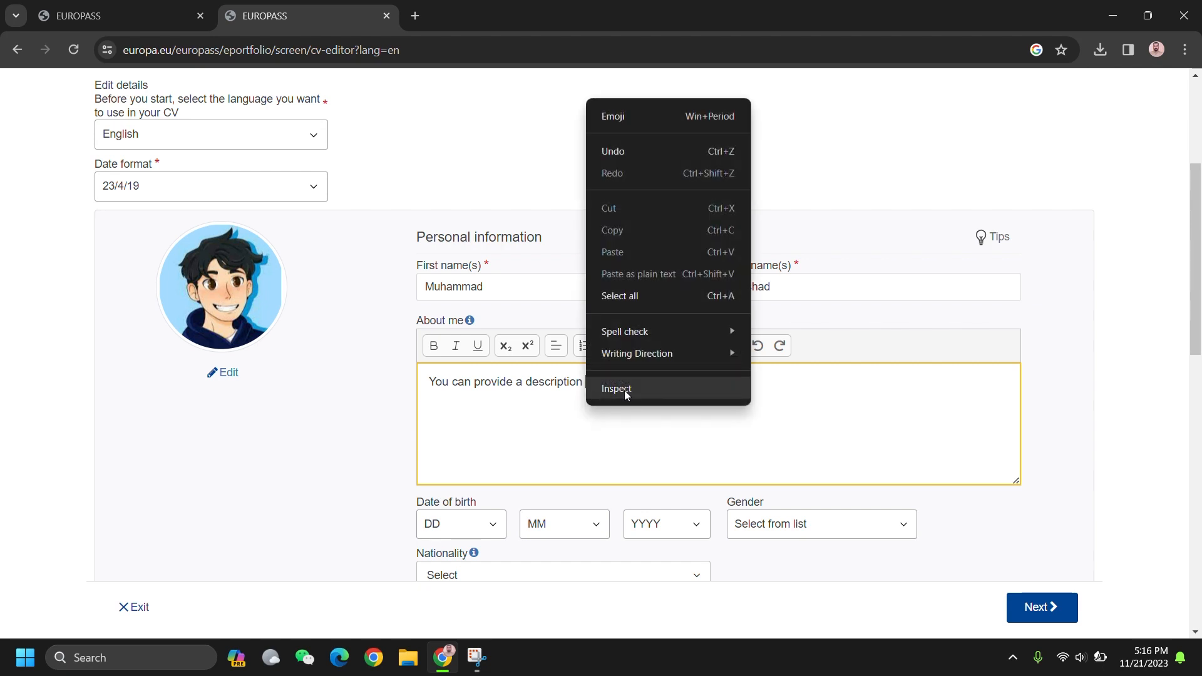
pyautogui.click(507, 383)
pyautogui.write('i am')
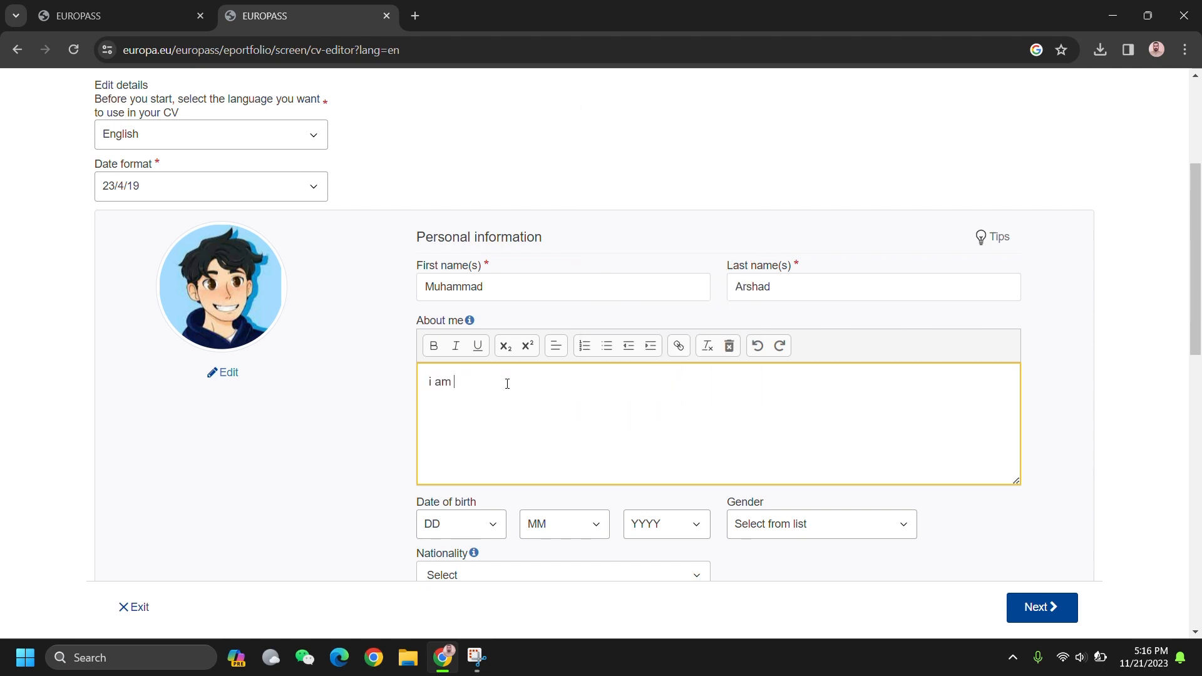
pyautogui.write(' a researcher in biology.')
pyautogui.scroll(-2, 626, 385)
pyautogui.click(448, 365)
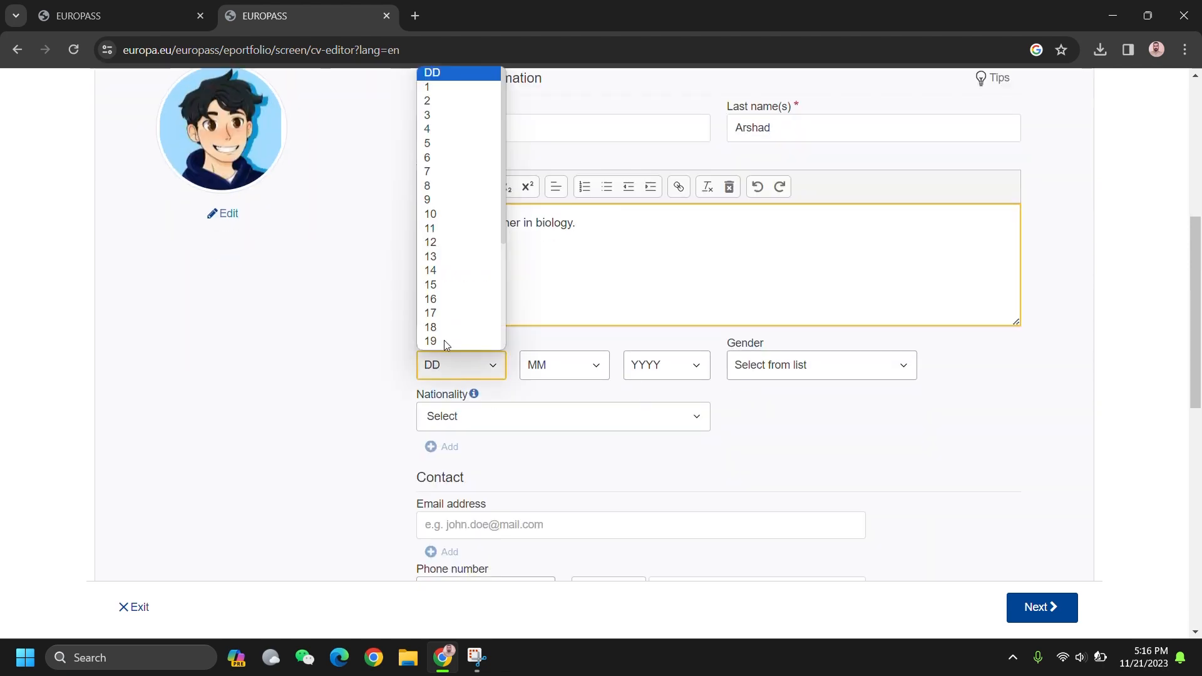
pyautogui.click(438, 185)
pyautogui.click(565, 369)
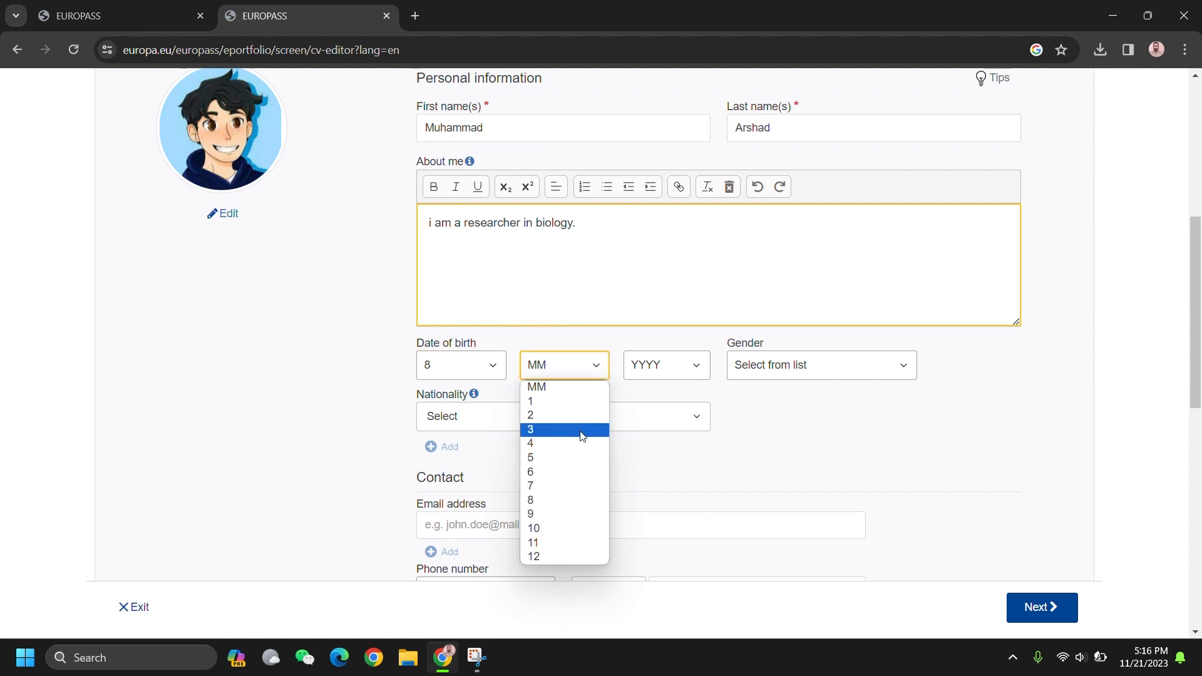
pyautogui.click(582, 431)
pyautogui.click(681, 365)
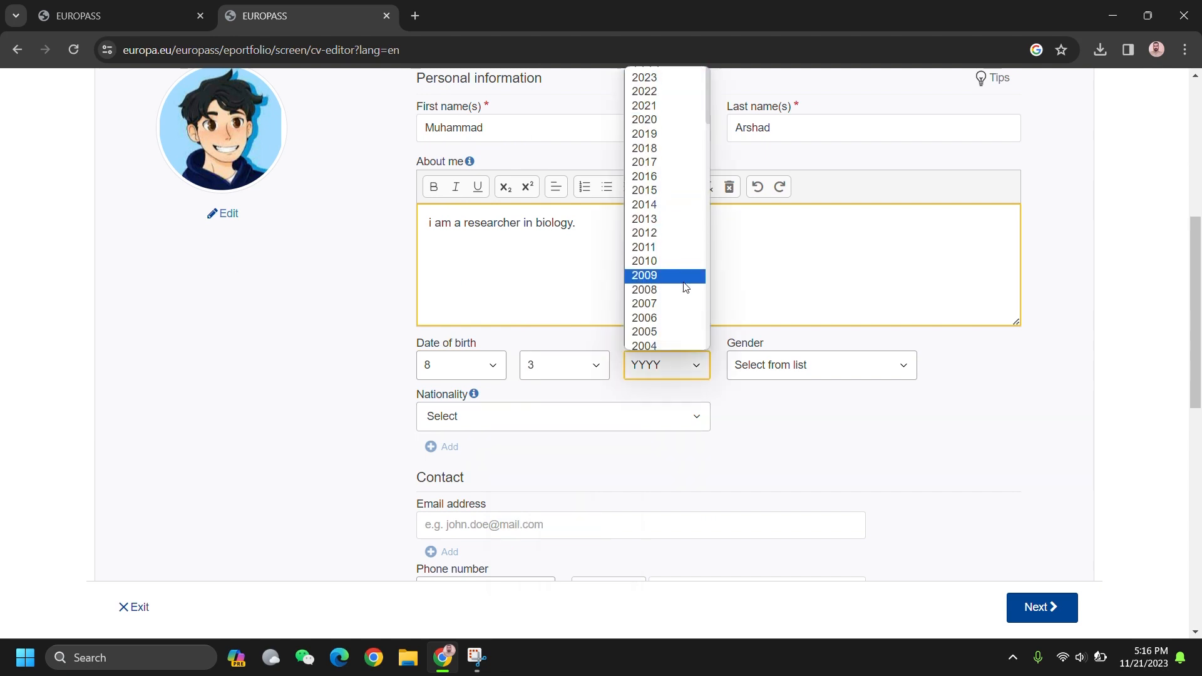
pyautogui.scroll(-3, 685, 287)
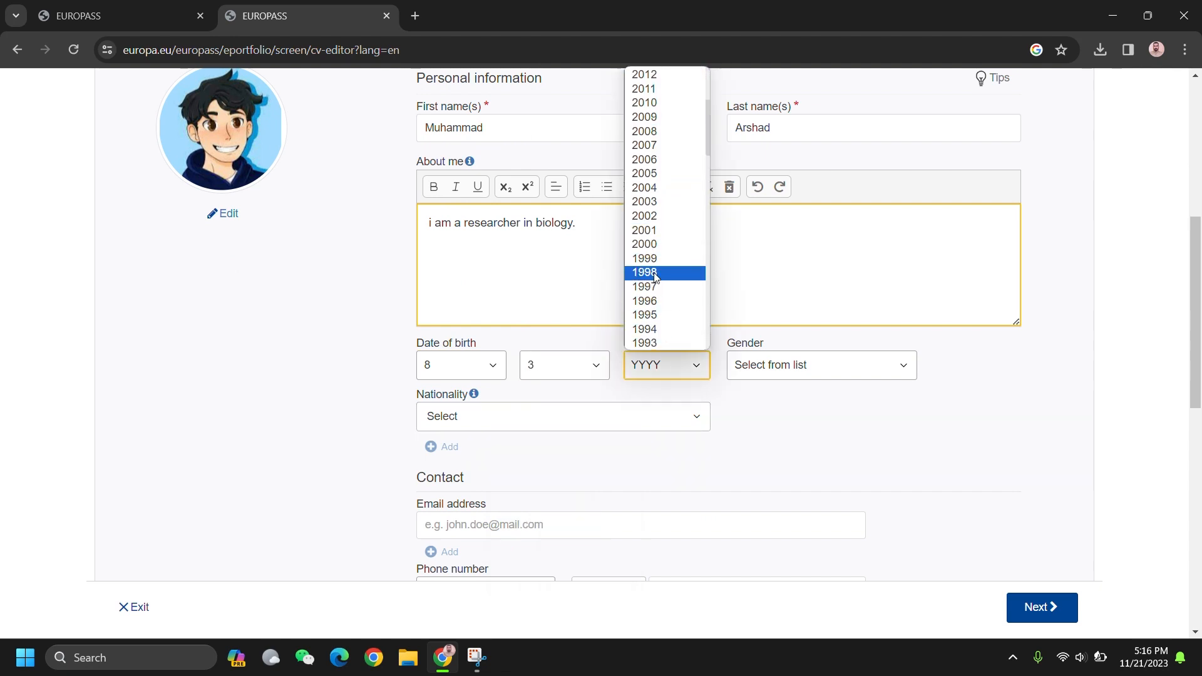
pyautogui.click(655, 277)
# Step: Set gender to Male and nationality to Pakistani, removing the extra empty nationality entry
pyautogui.click(847, 370)
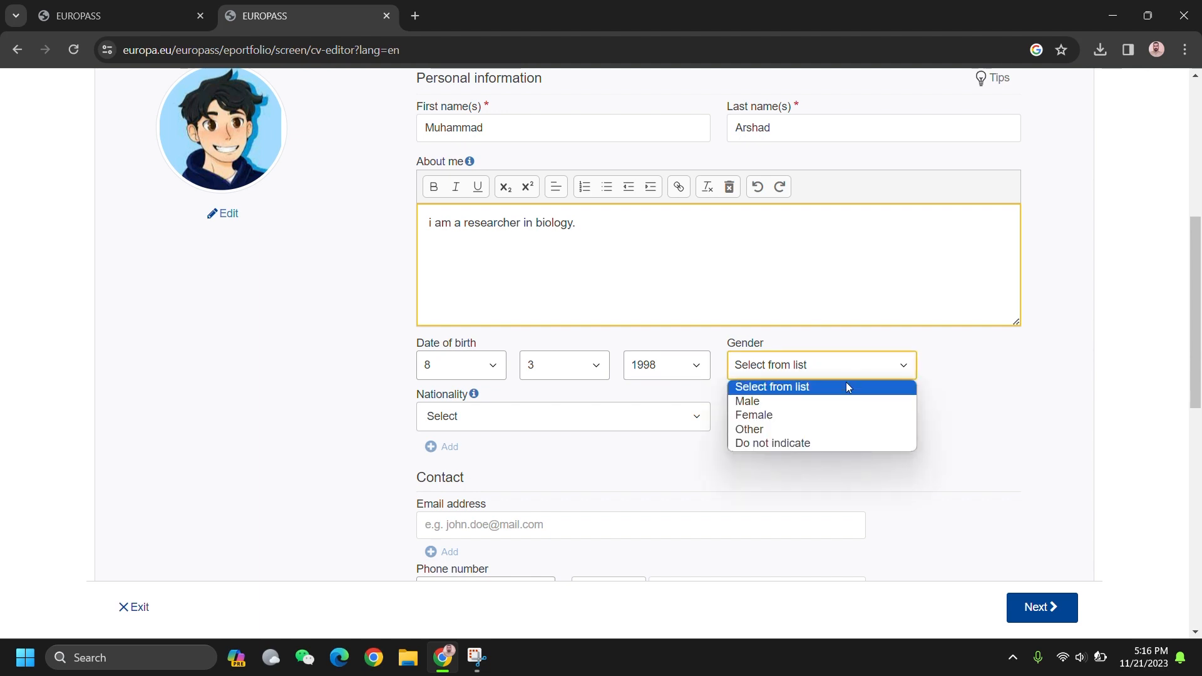
pyautogui.click(606, 422)
pyautogui.write('pak')
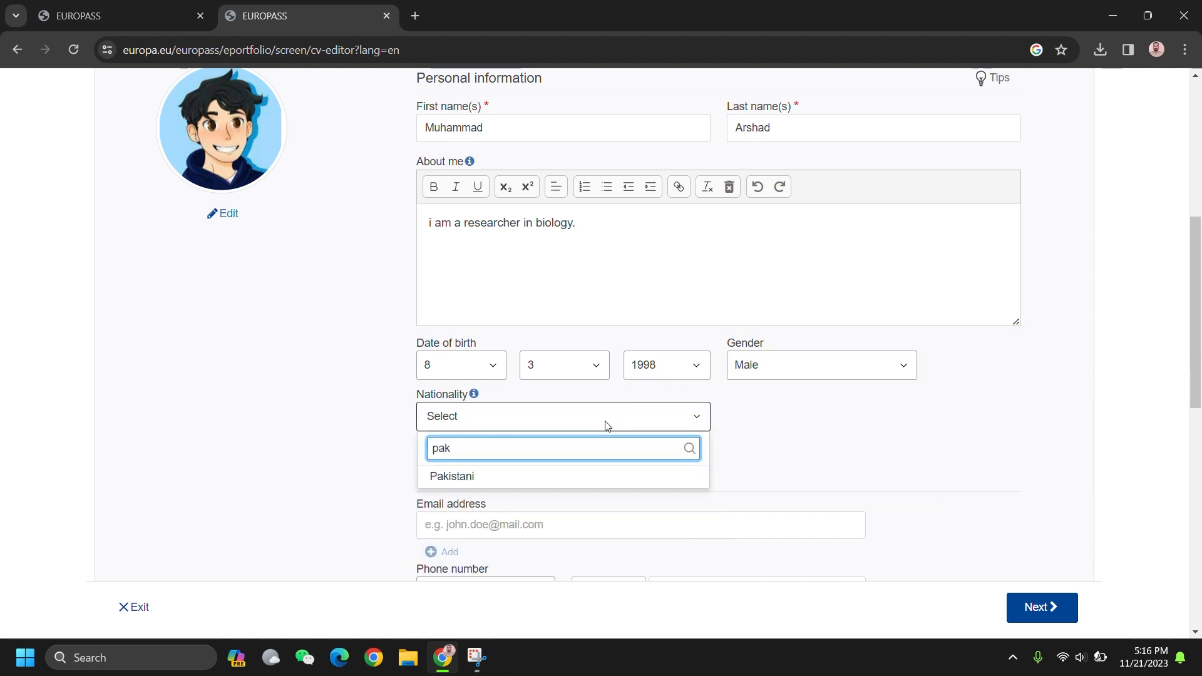
pyautogui.click(606, 425)
pyautogui.click(587, 415)
pyautogui.write('pa')
pyautogui.press('BackSpace')
pyautogui.press('BackSpace')
pyautogui.click(612, 478)
pyautogui.scroll(-2, 652, 446)
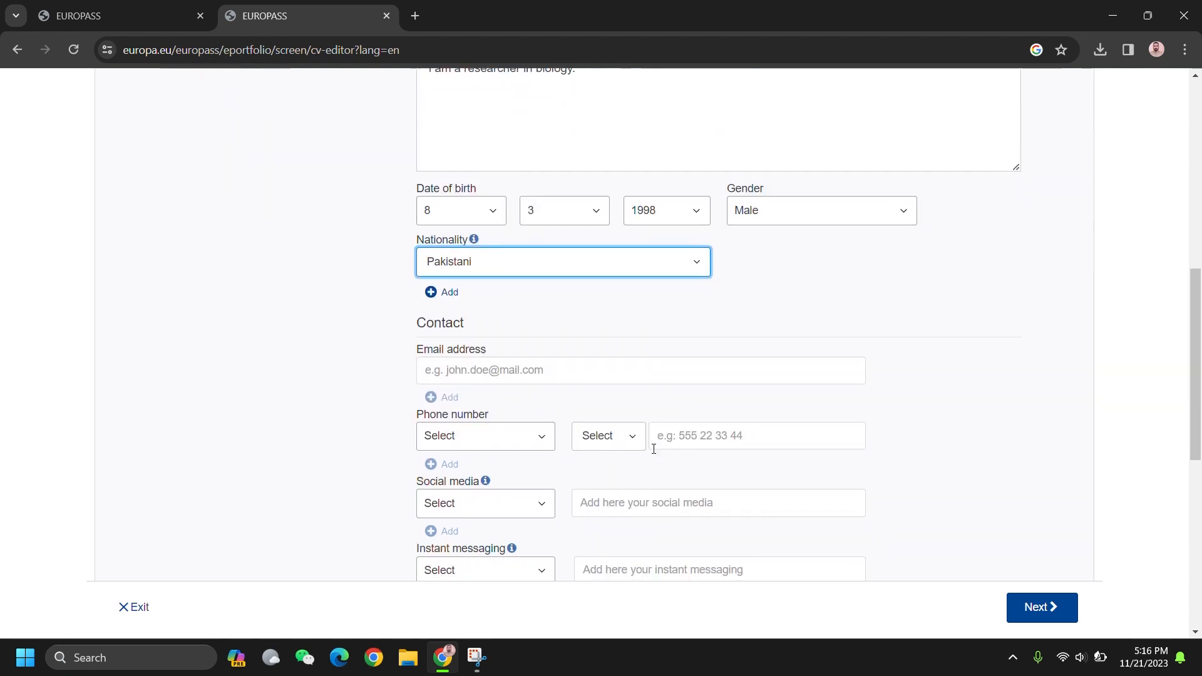
pyautogui.click(440, 295)
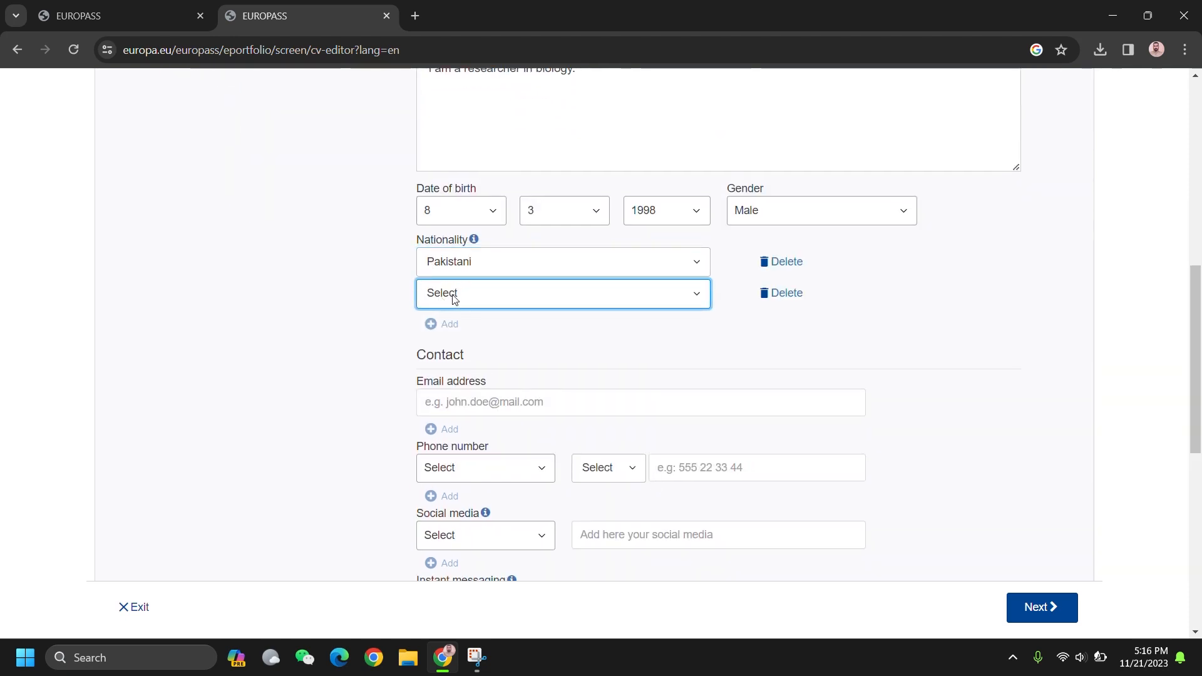
pyautogui.click(778, 296)
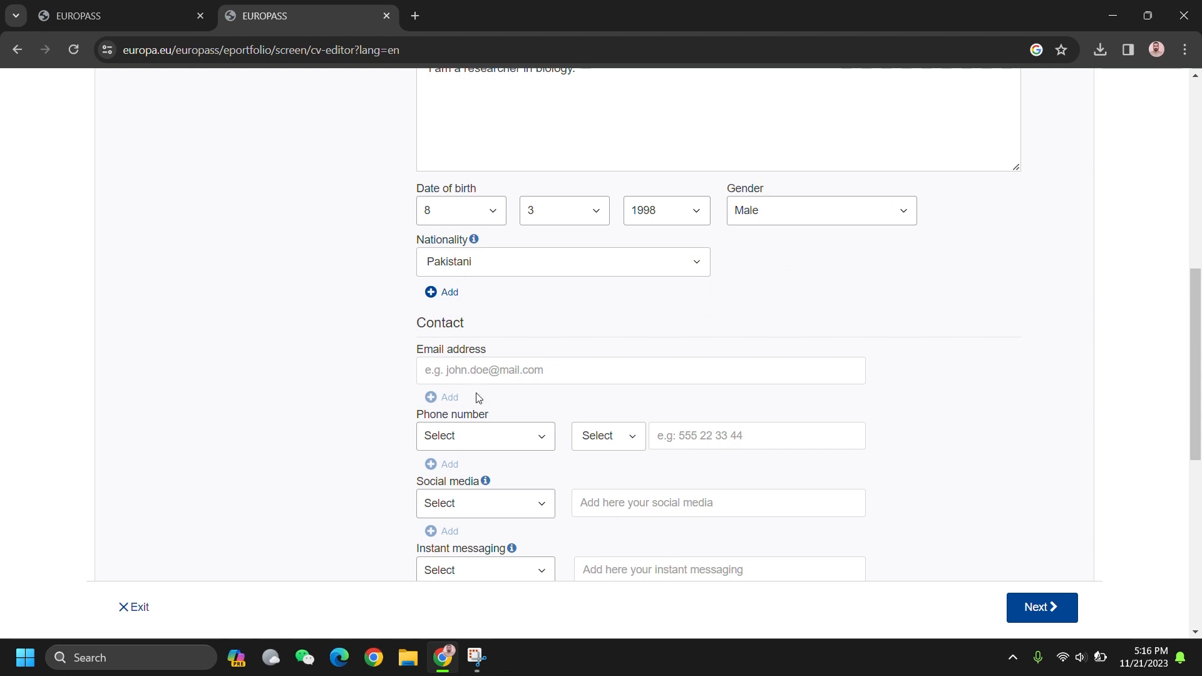
# Step: Enter the contact e-mail address and a Pakistan +92 mobile phone number
pyautogui.click(480, 372)
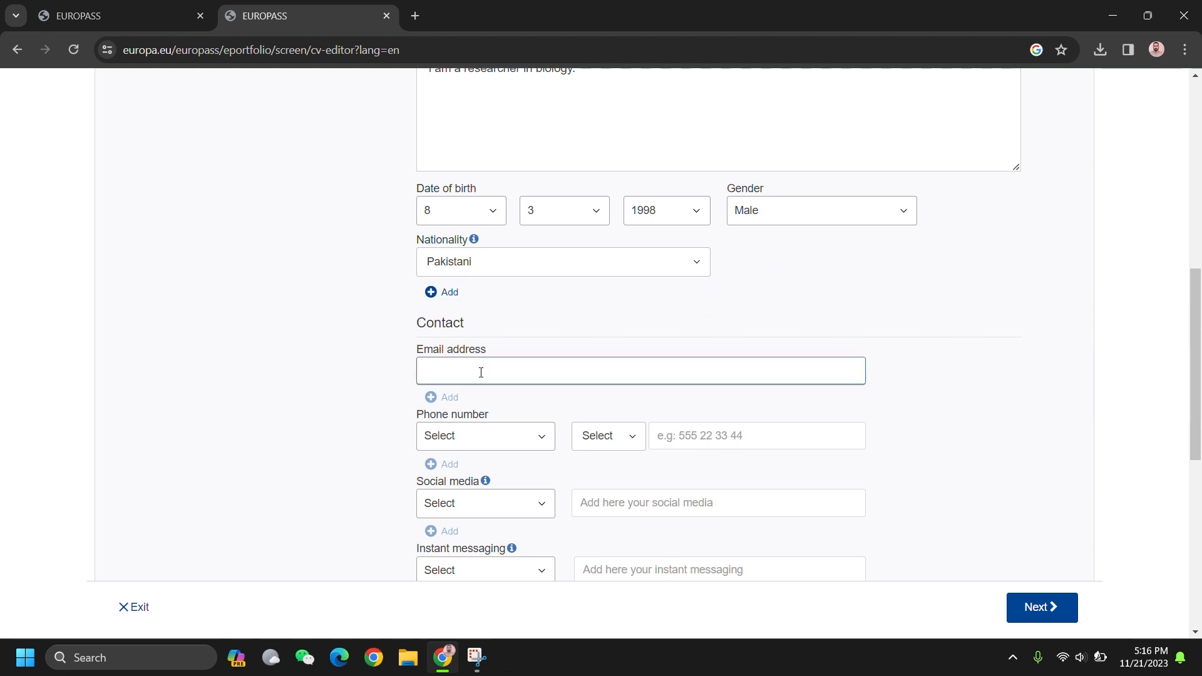
pyautogui.click(517, 441)
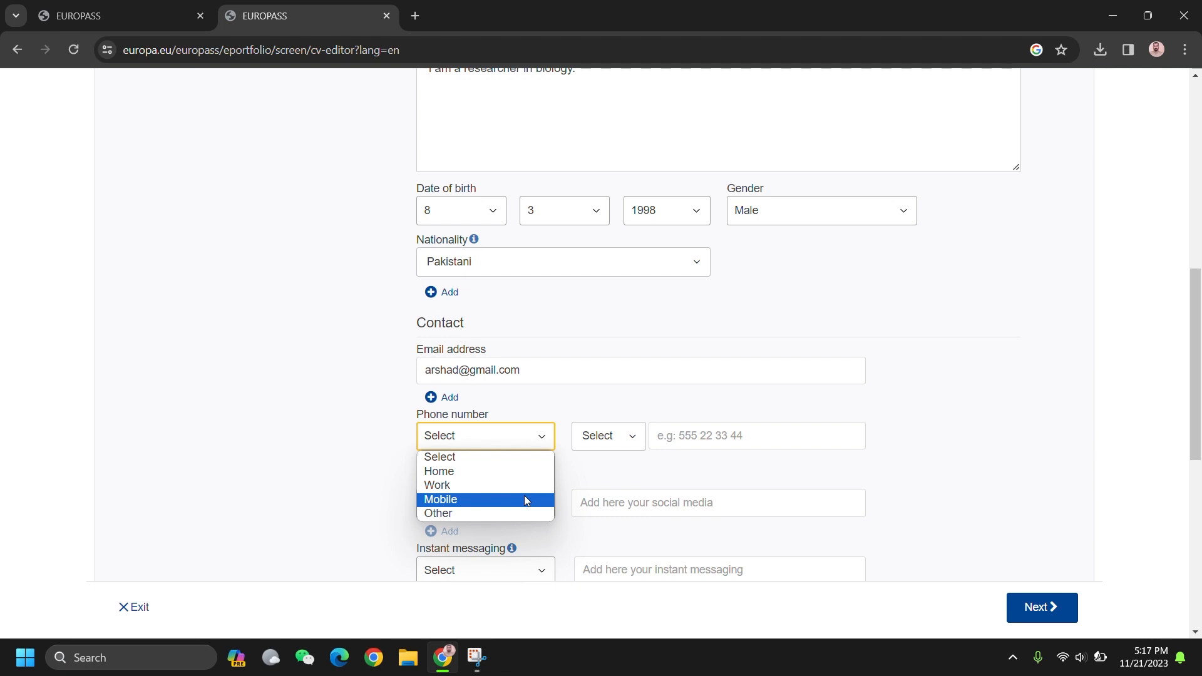
pyautogui.click(524, 499)
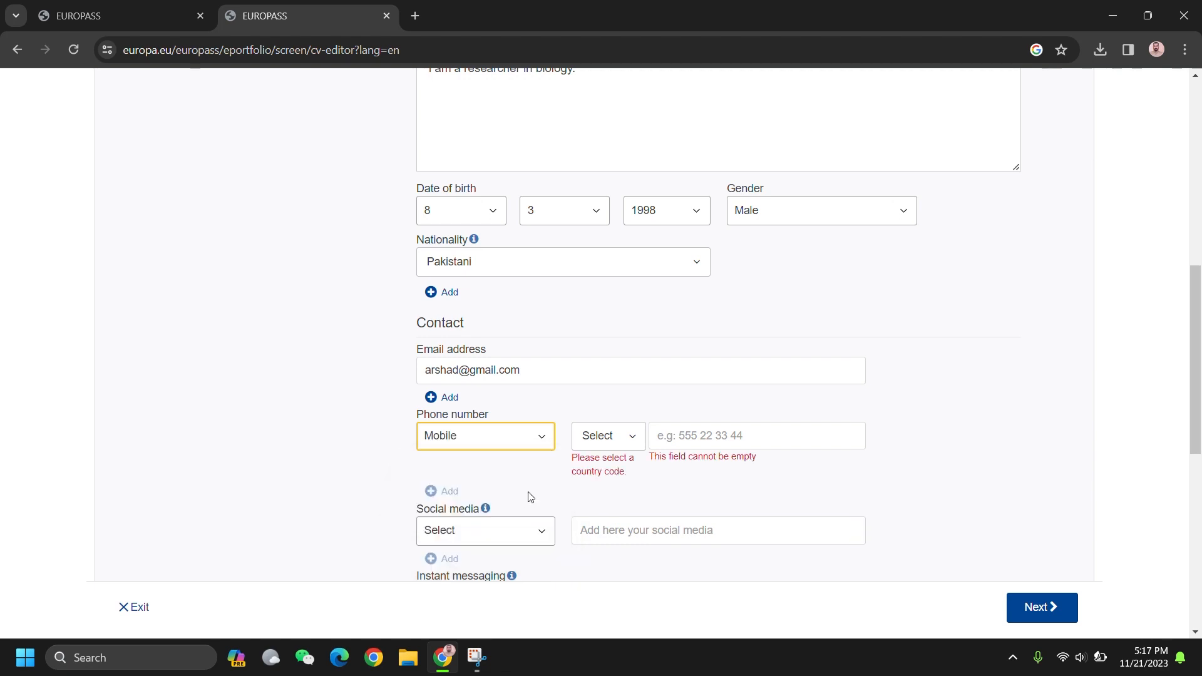
pyautogui.click(634, 436)
pyautogui.write('paki')
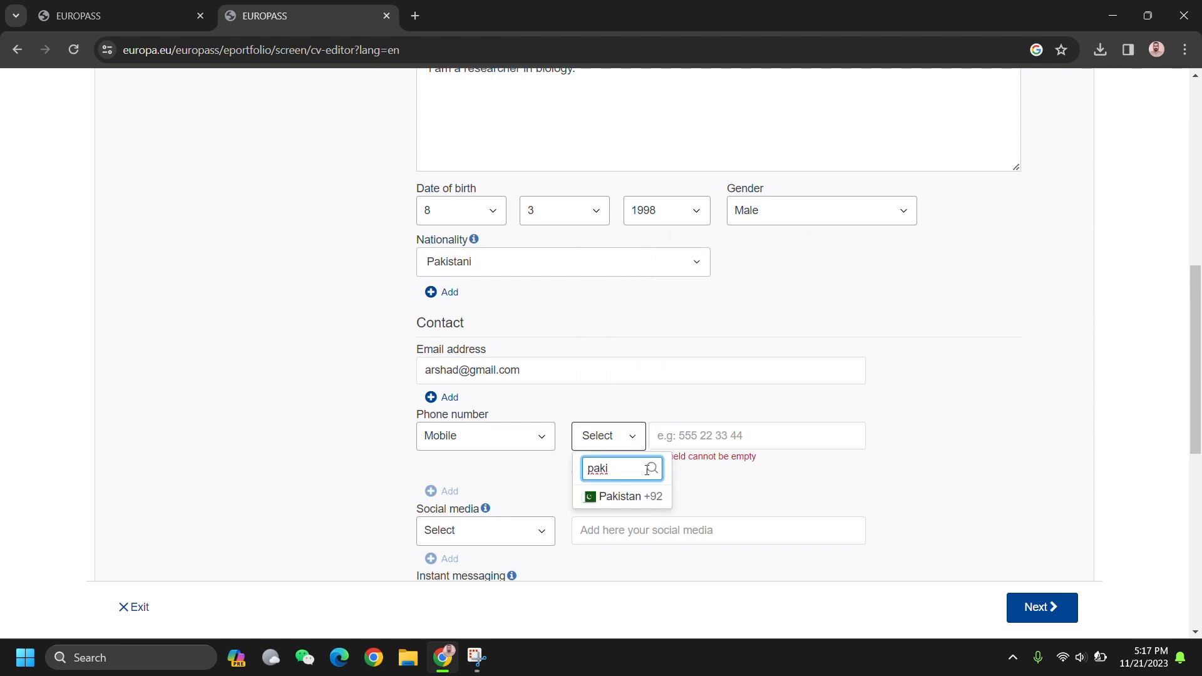
pyautogui.click(633, 497)
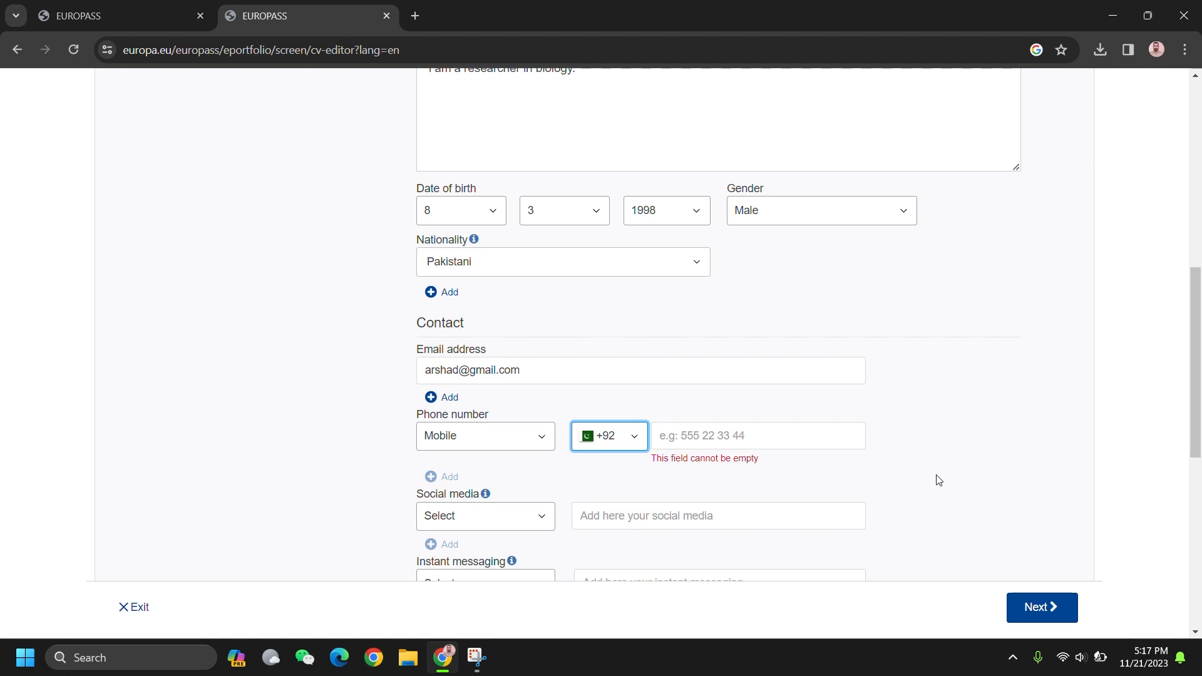
pyautogui.click(747, 444)
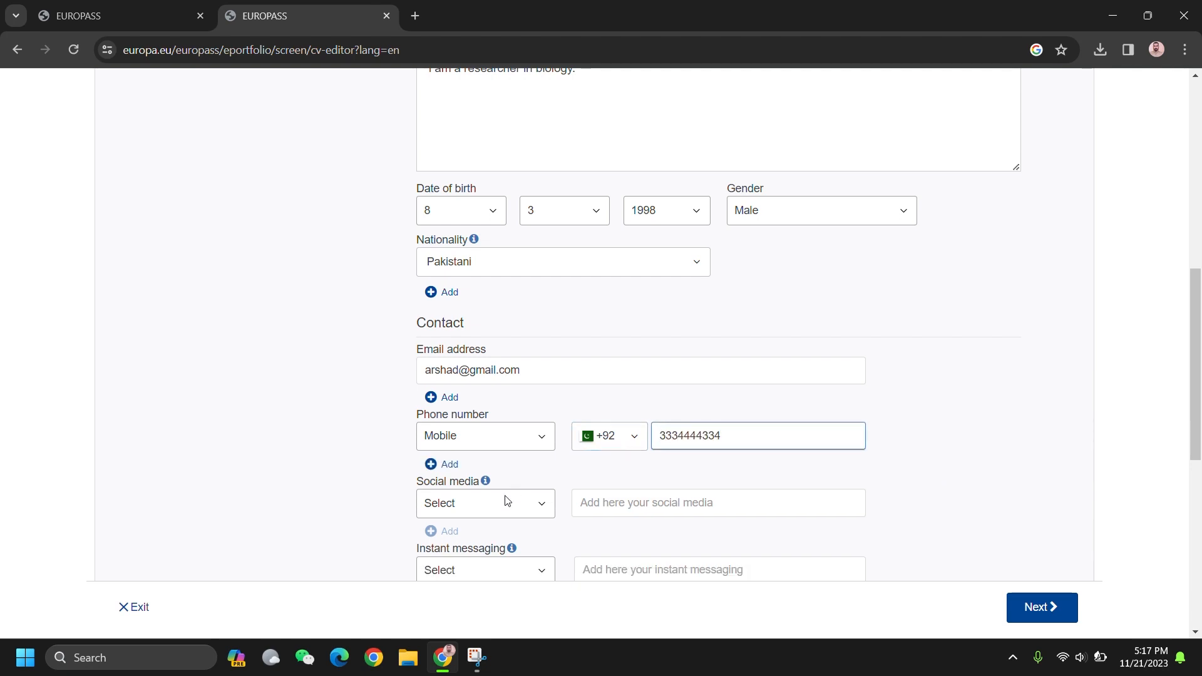
# Step: Set the social media type to LinkedIn
pyautogui.click(483, 510)
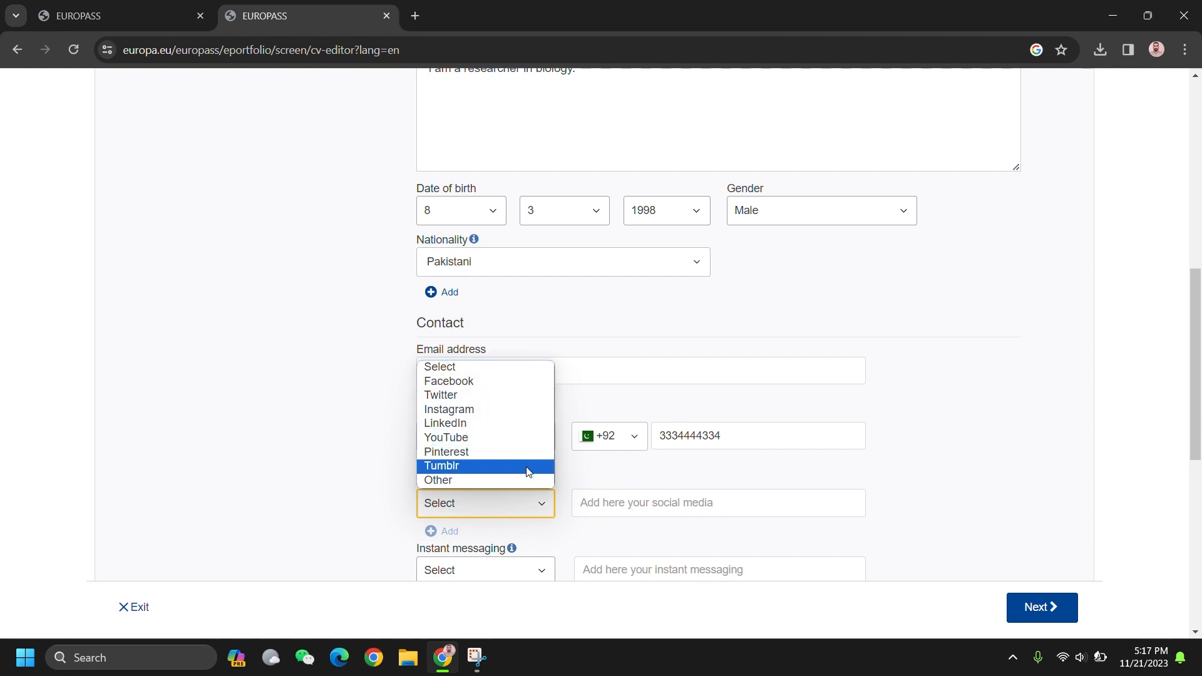
pyautogui.click(526, 482)
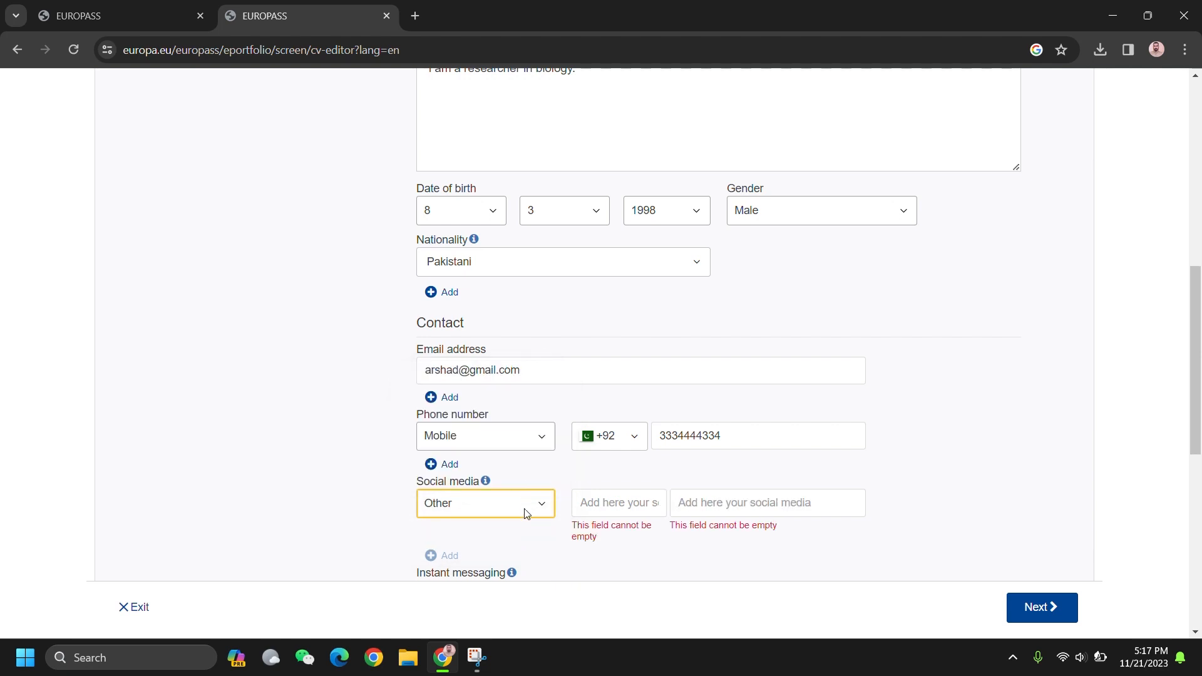
pyautogui.click(526, 507)
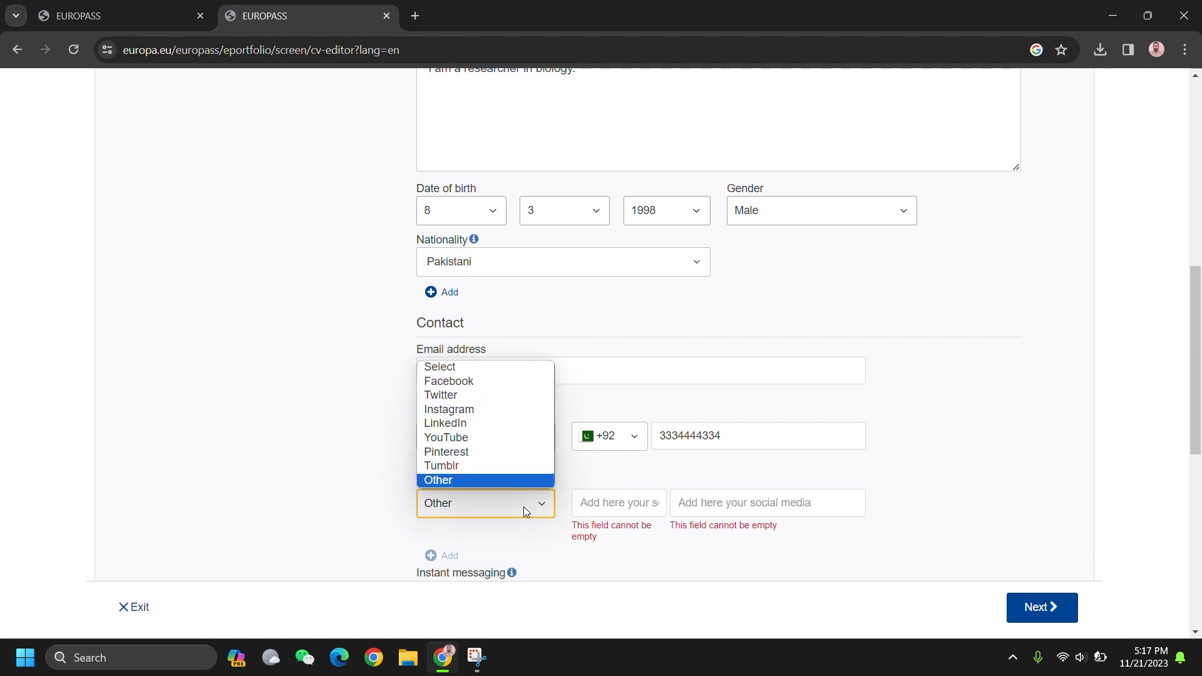
pyautogui.click(525, 424)
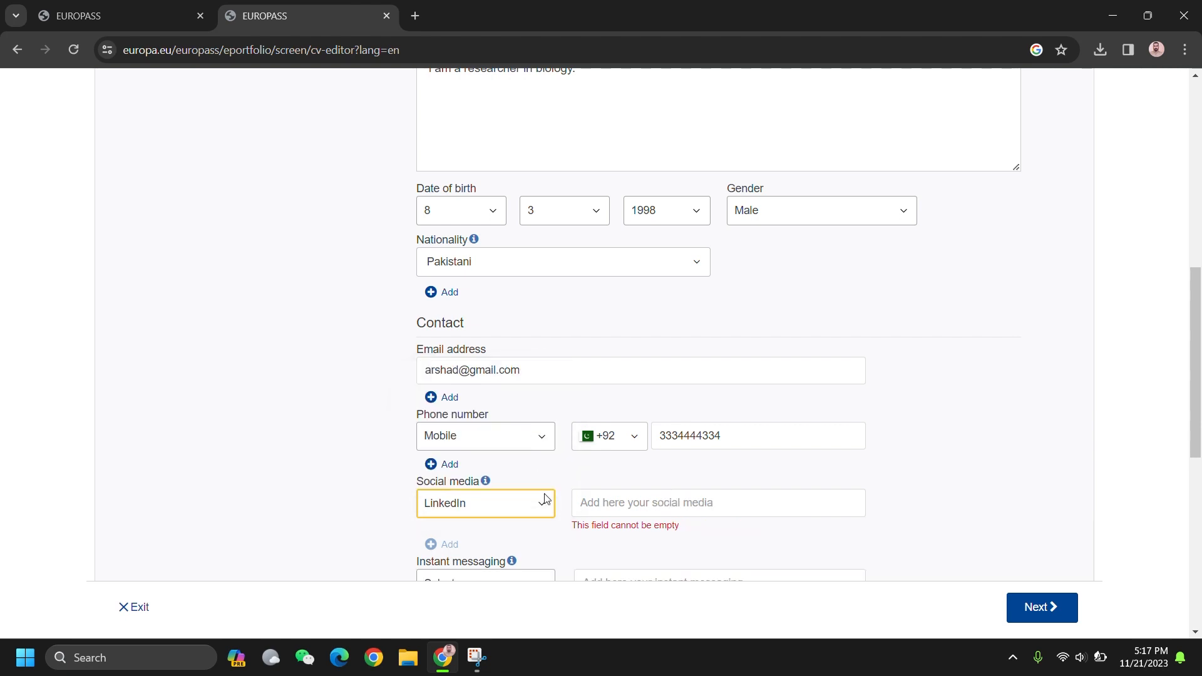
pyautogui.scroll(-3, 526, 469)
# Step: Choose WeChat for instant messaging and leave its account field empty
pyautogui.click(472, 427)
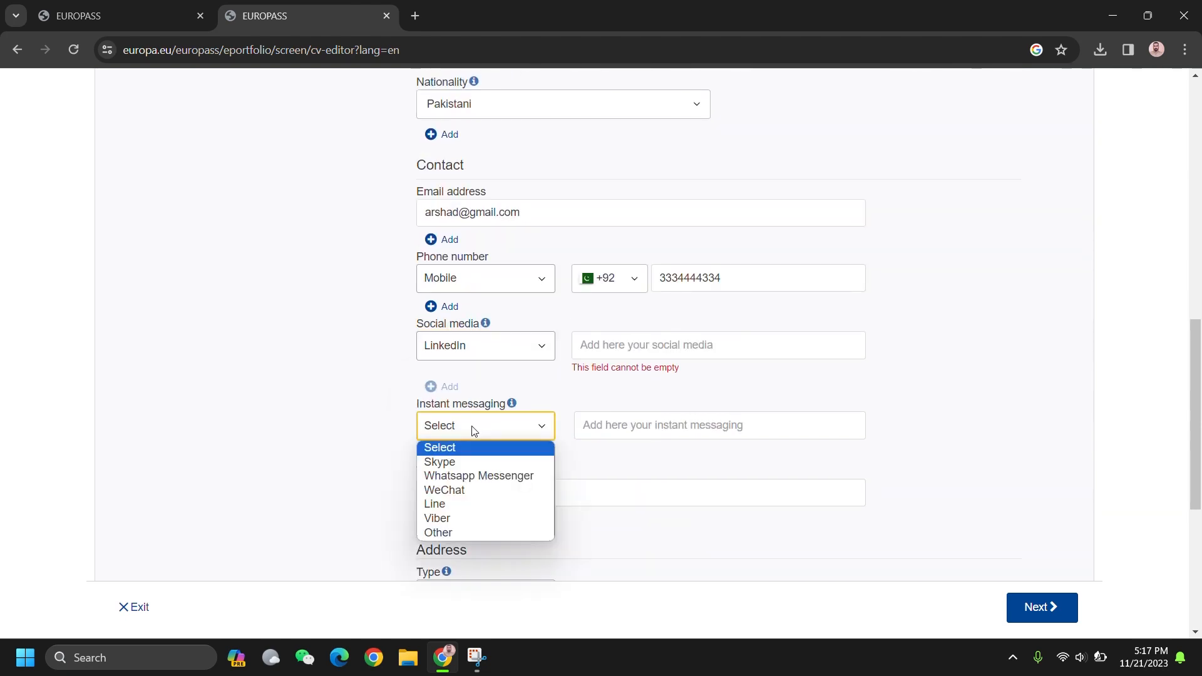
pyautogui.click(491, 488)
pyautogui.click(616, 434)
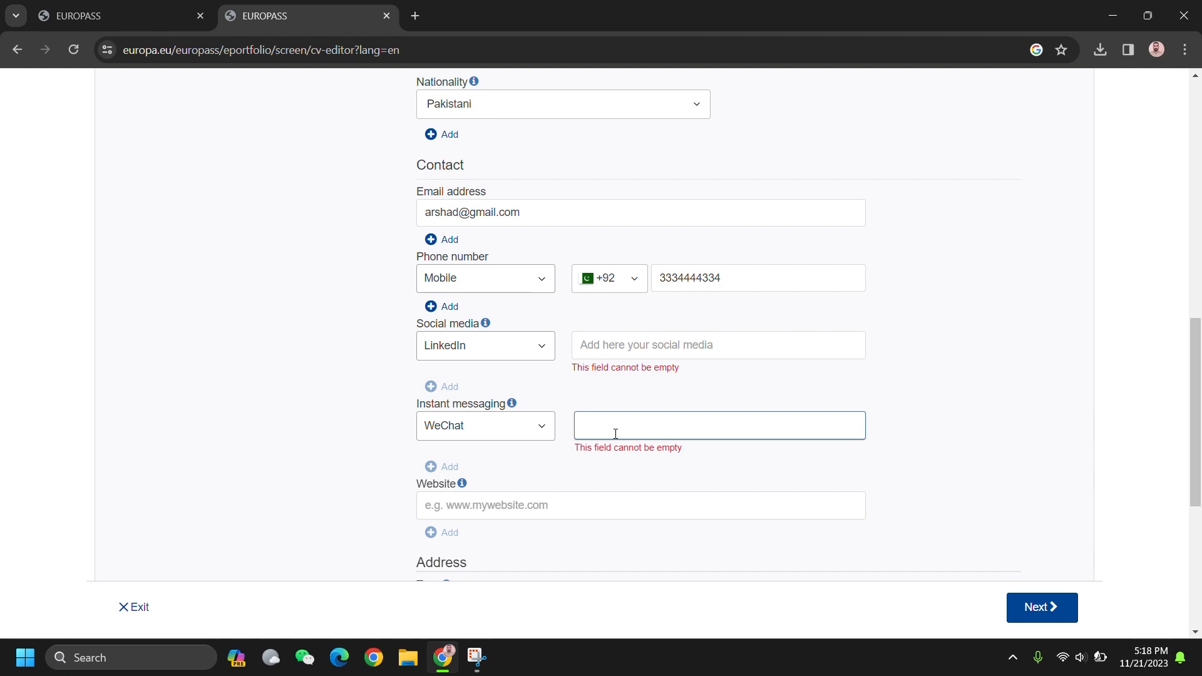
pyautogui.write('asdhjg23@akhsd')
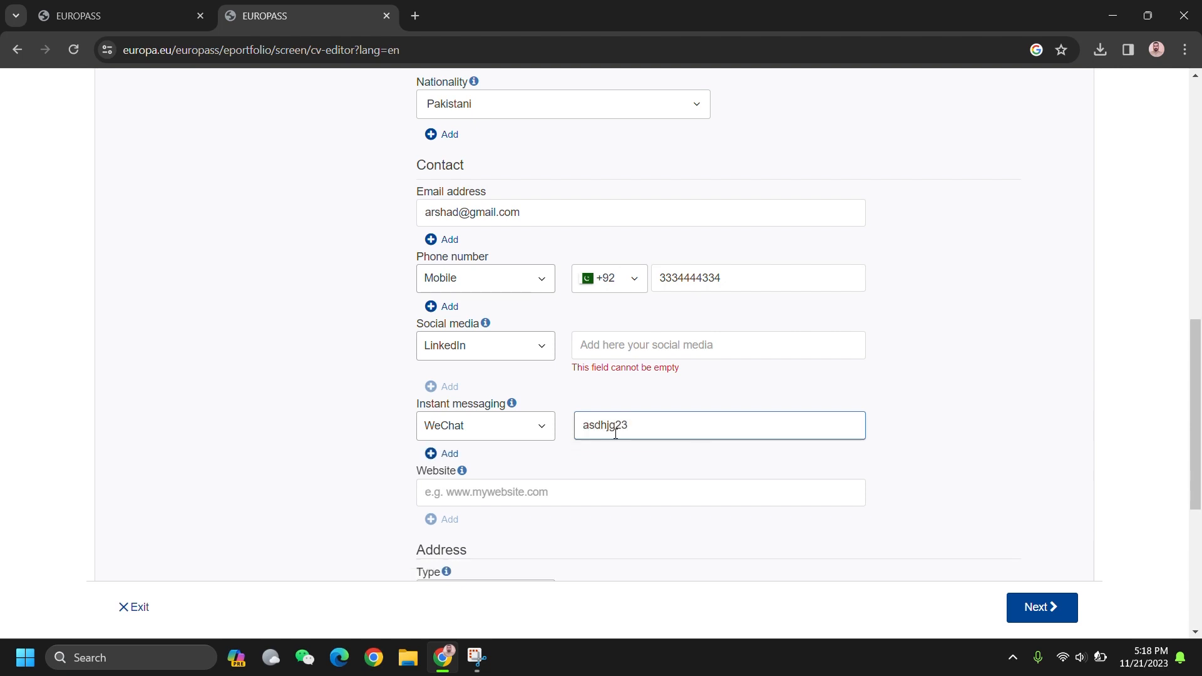
pyautogui.press('BackSpace')
pyautogui.press('BackSpace')
pyautogui.press('BackSpace')
pyautogui.press('BackSpace')
pyautogui.press('BackSpace')
pyautogui.press('BackSpace')
pyautogui.press('BackSpace')
pyautogui.press('BackSpace')
pyautogui.press('BackSpace')
pyautogui.press('BackSpace')
pyautogui.press('BackSpace')
pyautogui.press('BackSpace')
pyautogui.press('BackSpace')
pyautogui.press('BackSpace')
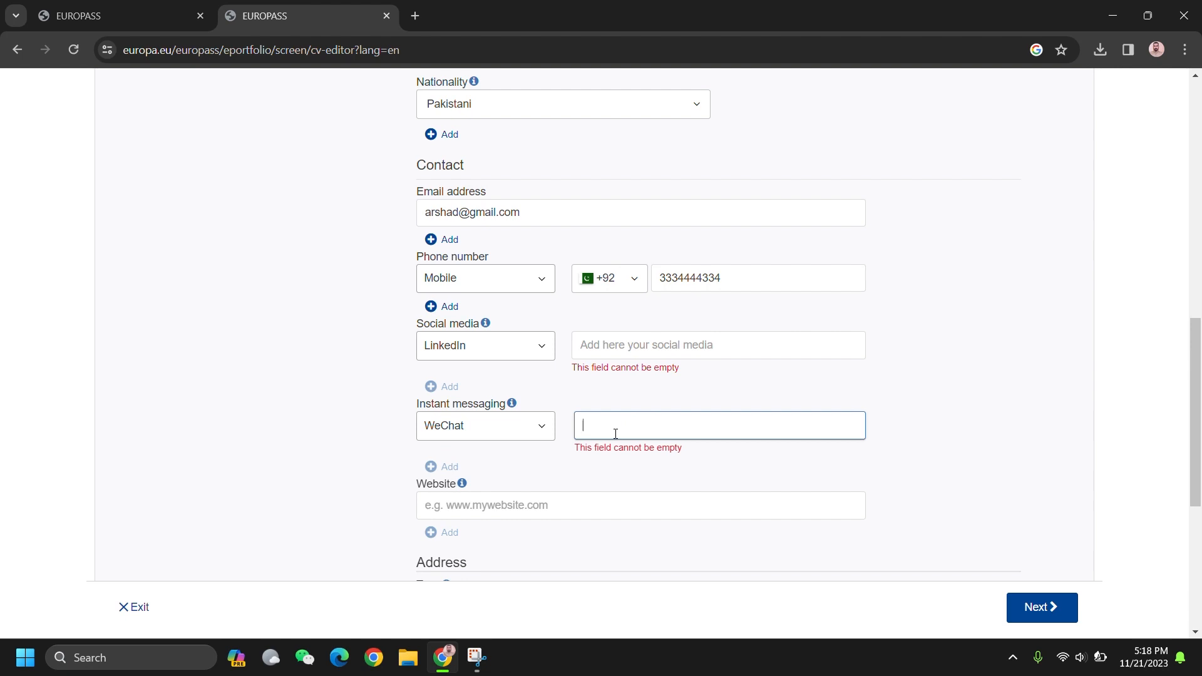
pyautogui.scroll(-1, 615, 432)
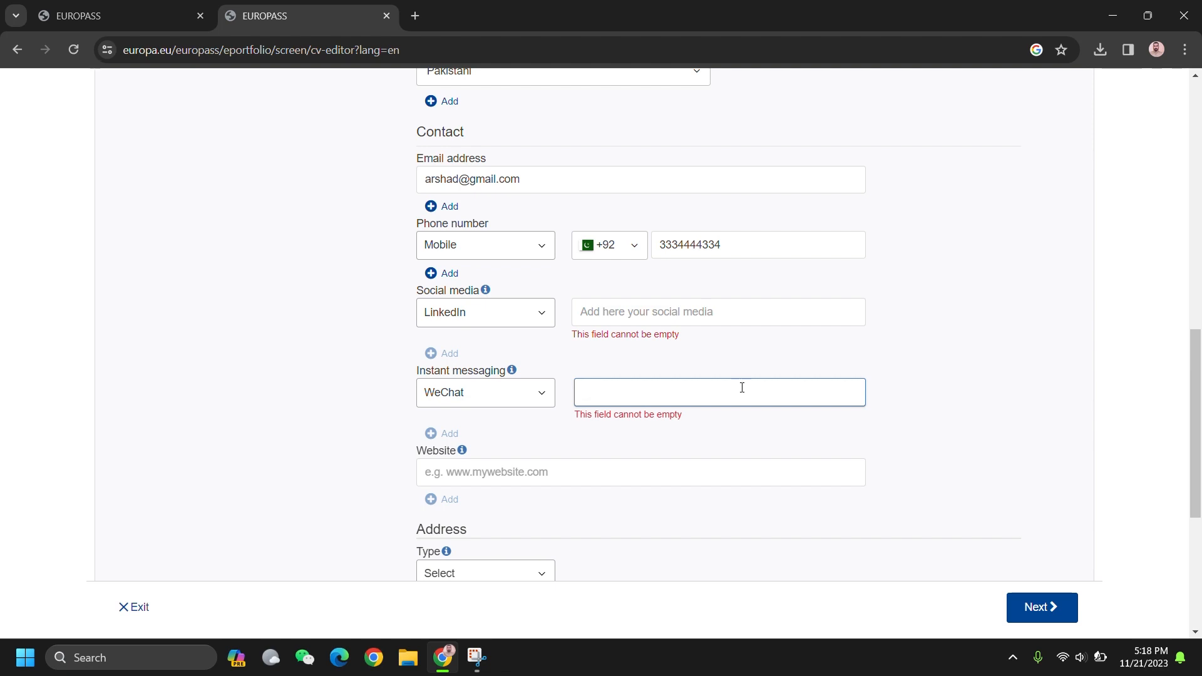
pyautogui.scroll(-1, 742, 388)
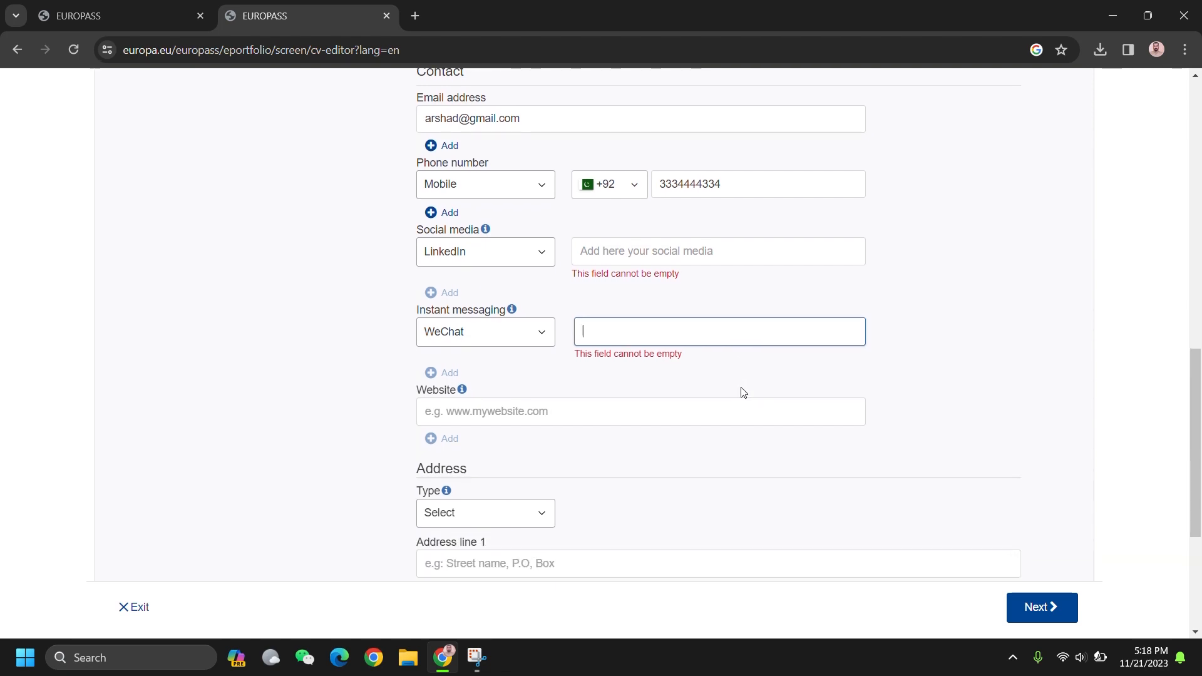
pyautogui.scroll(-1, 743, 392)
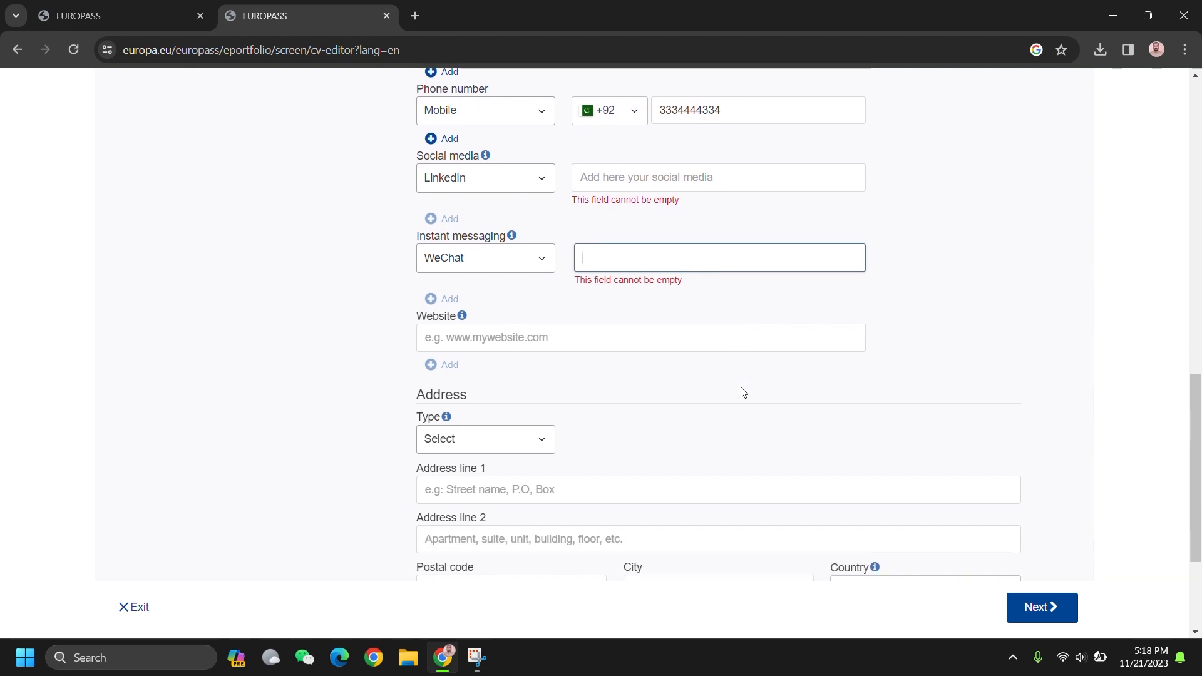
pyautogui.scroll(-1, 743, 393)
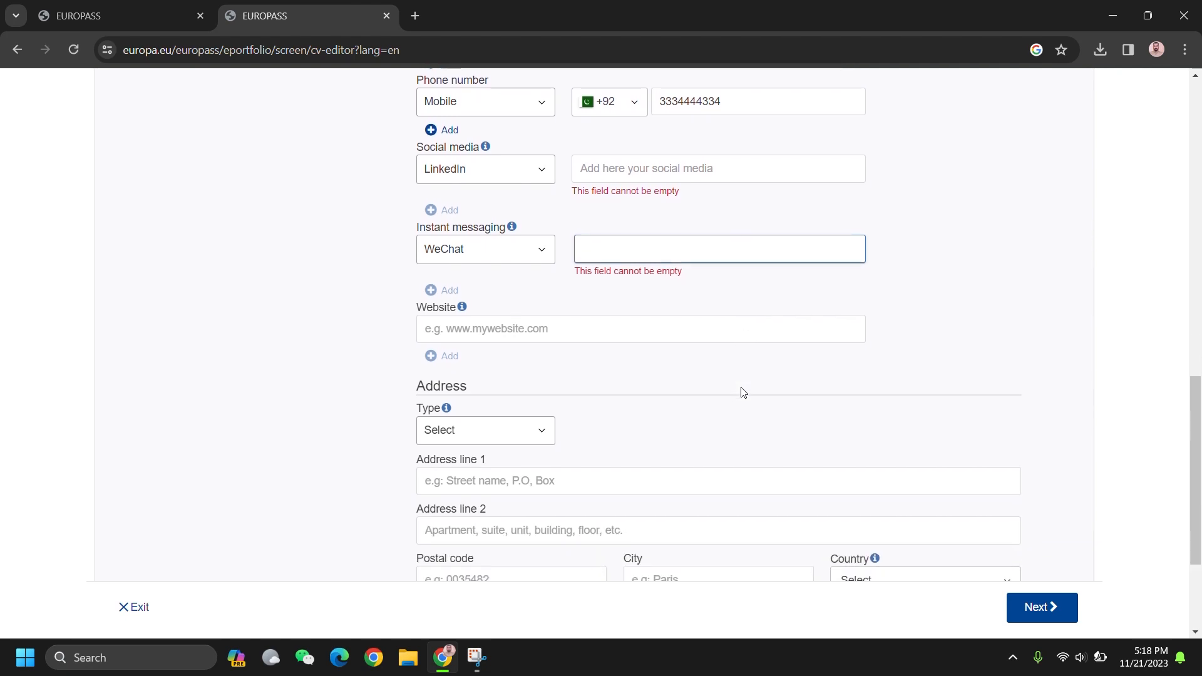
# Step: Set the address type to Home and fill in the street, province, postal code and city
pyautogui.click(569, 317)
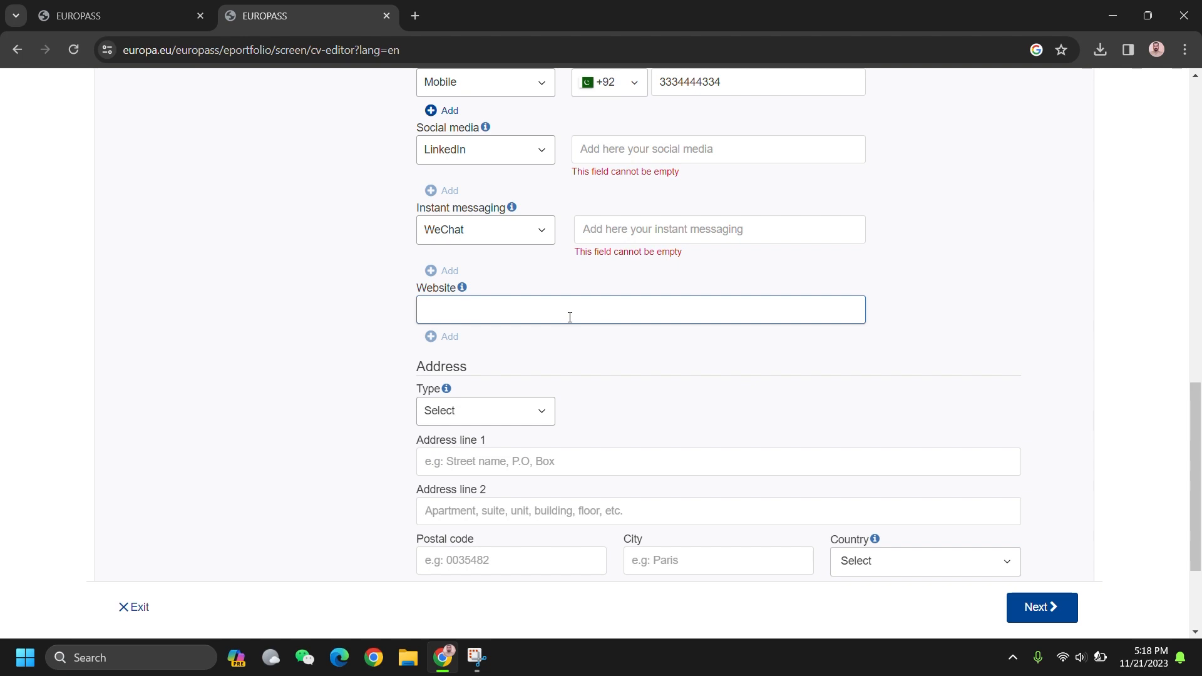
pyautogui.scroll(-2, 569, 316)
pyautogui.click(494, 303)
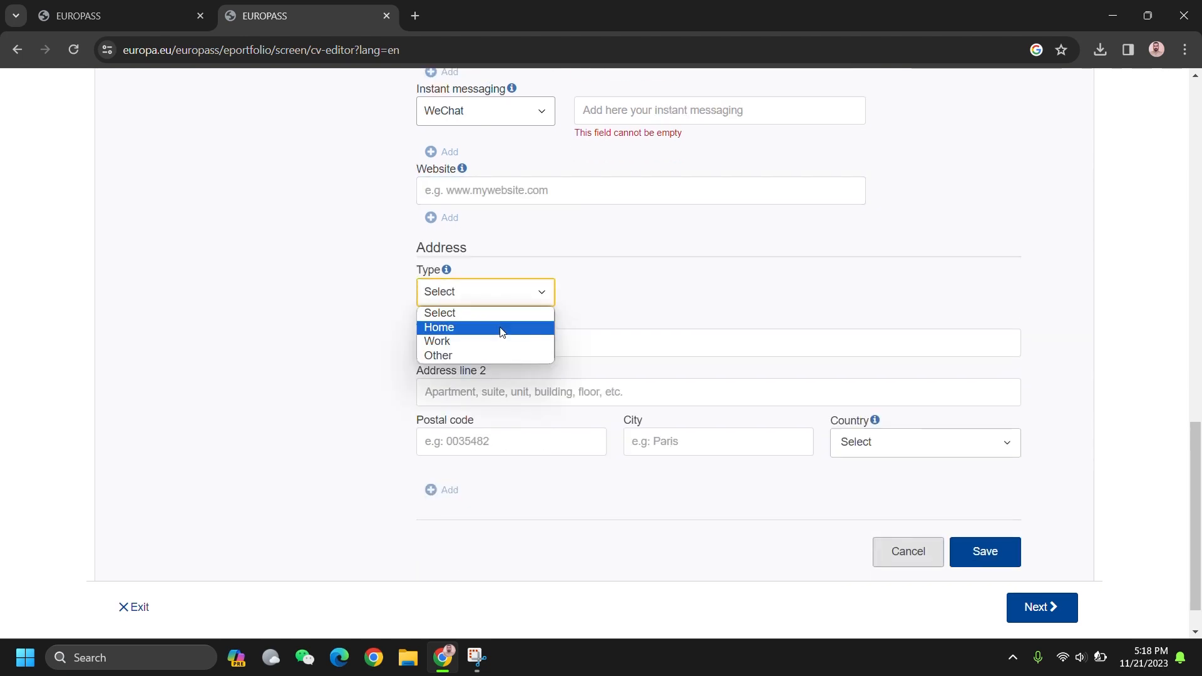
pyautogui.click(496, 327)
pyautogui.click(452, 347)
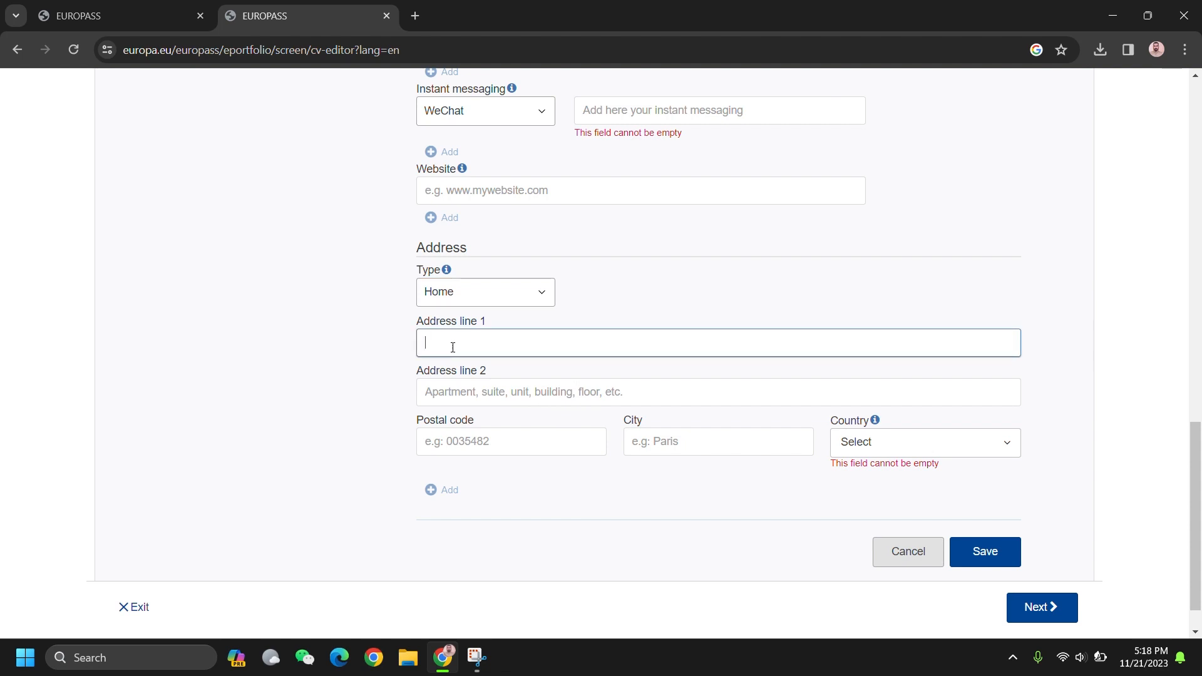
pyautogui.press('BackSpace')
pyautogui.press('BackSpace')
pyautogui.press('BackSpace')
pyautogui.click(480, 394)
pyautogui.write('punjab')
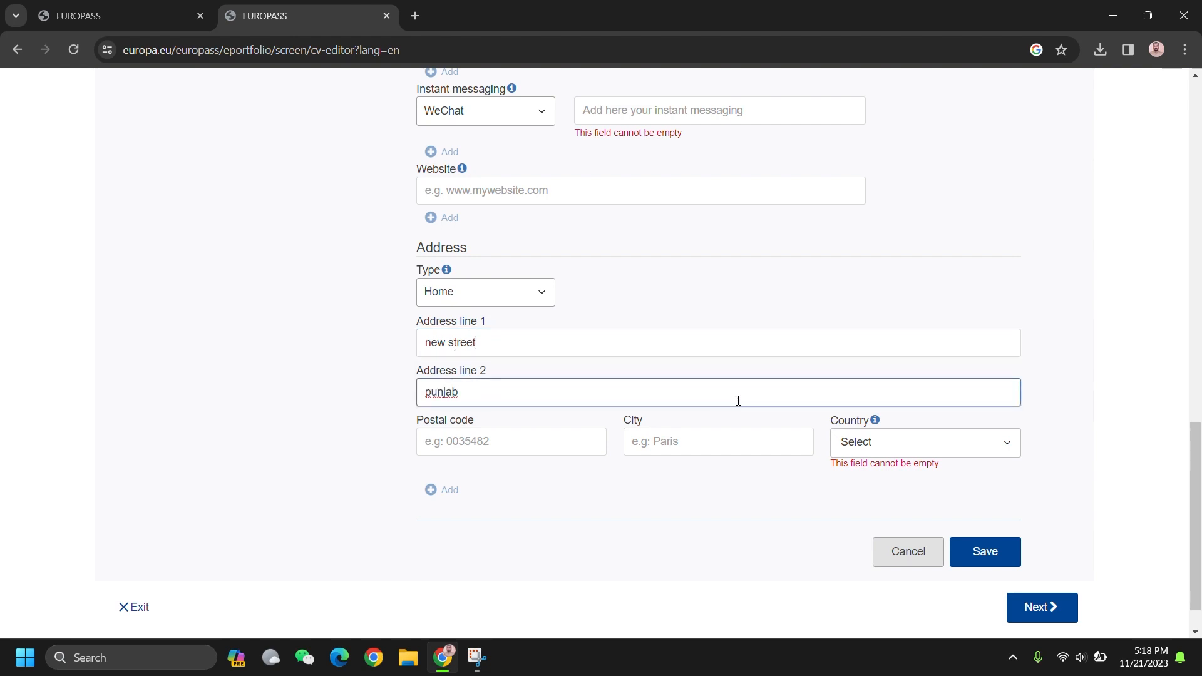
pyautogui.click(517, 444)
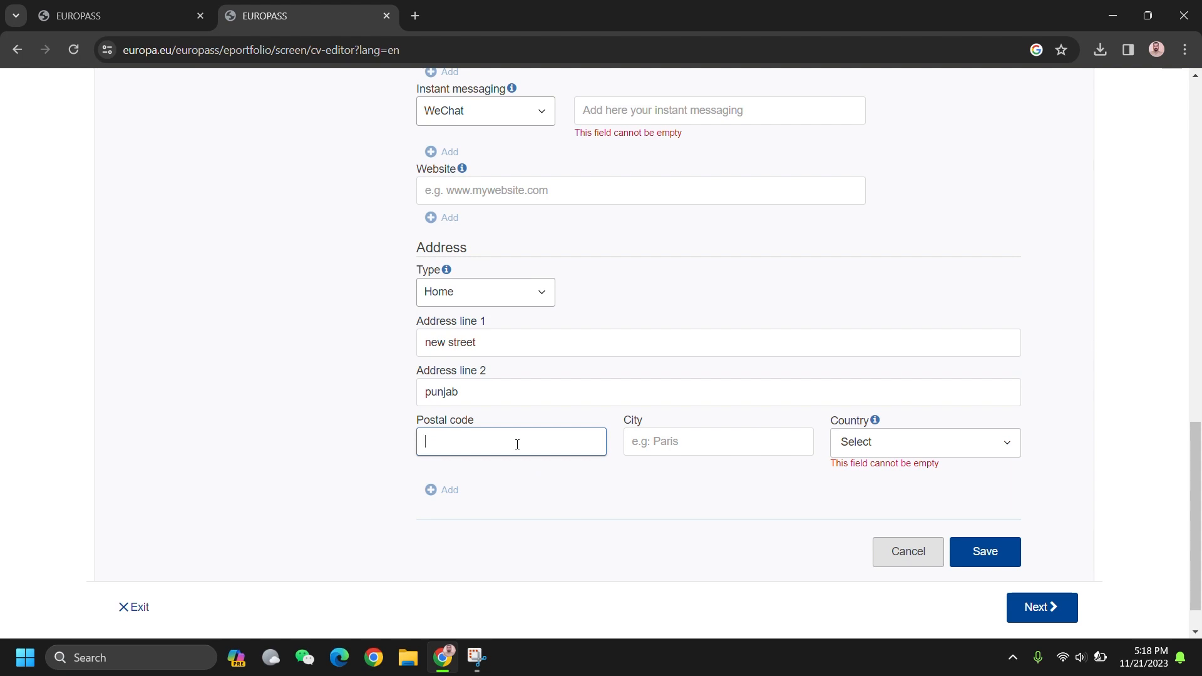
pyautogui.write('35100')
pyautogui.click(667, 441)
pyautogui.write('lahor')
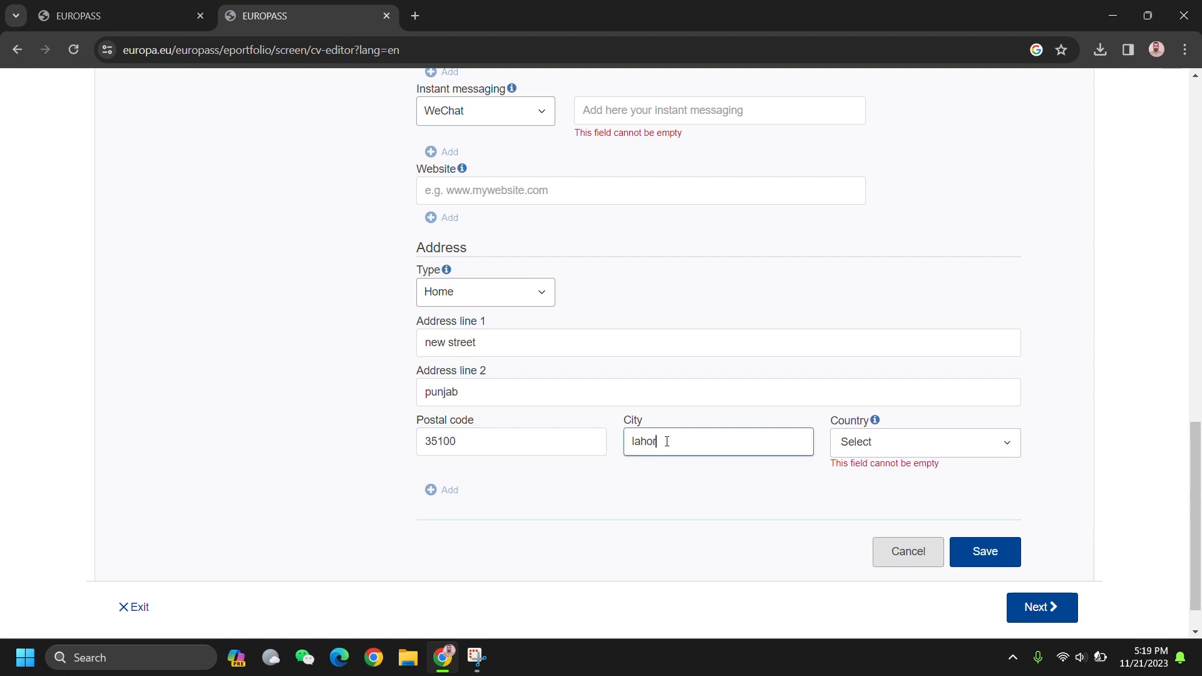
pyautogui.write('e')
# Step: Set the address country to Pakistan, discard the extra Work address, and save the personal information
pyautogui.click(907, 452)
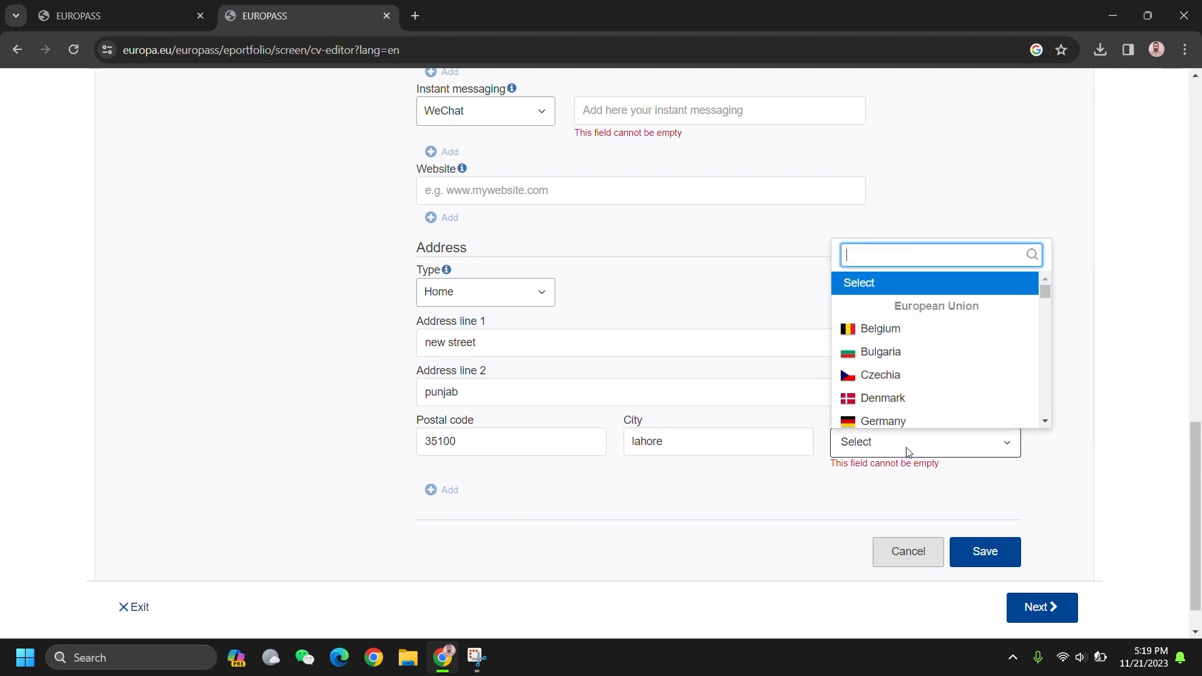
pyautogui.write('paki')
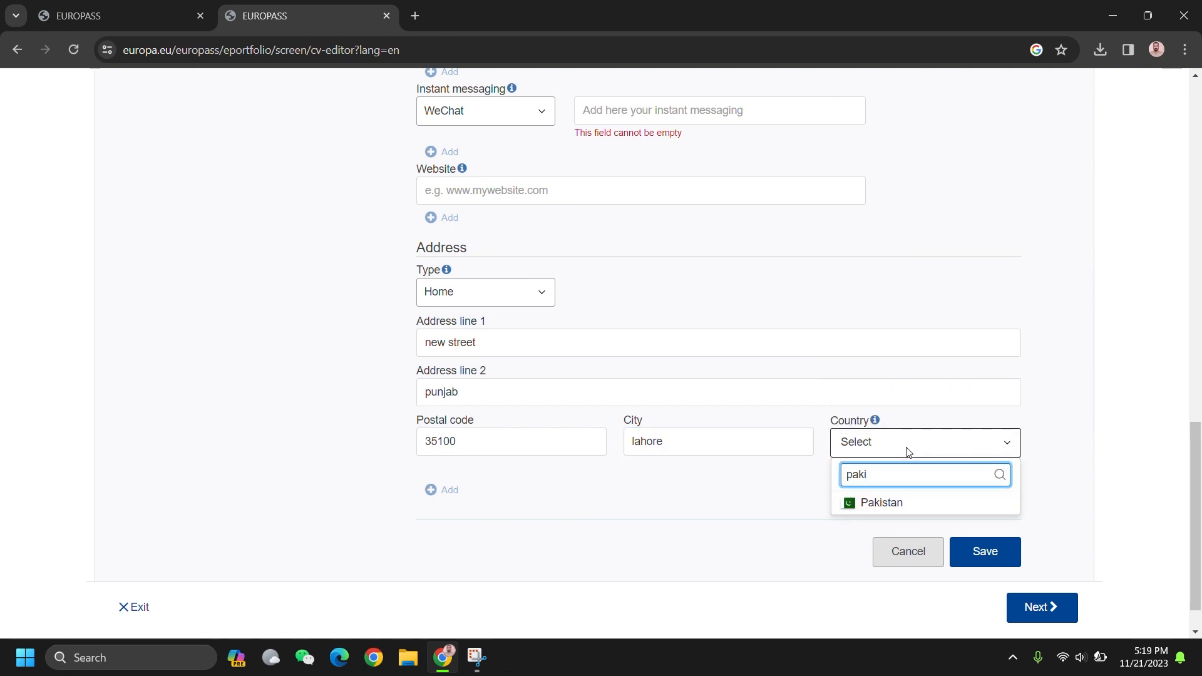
pyautogui.click(889, 509)
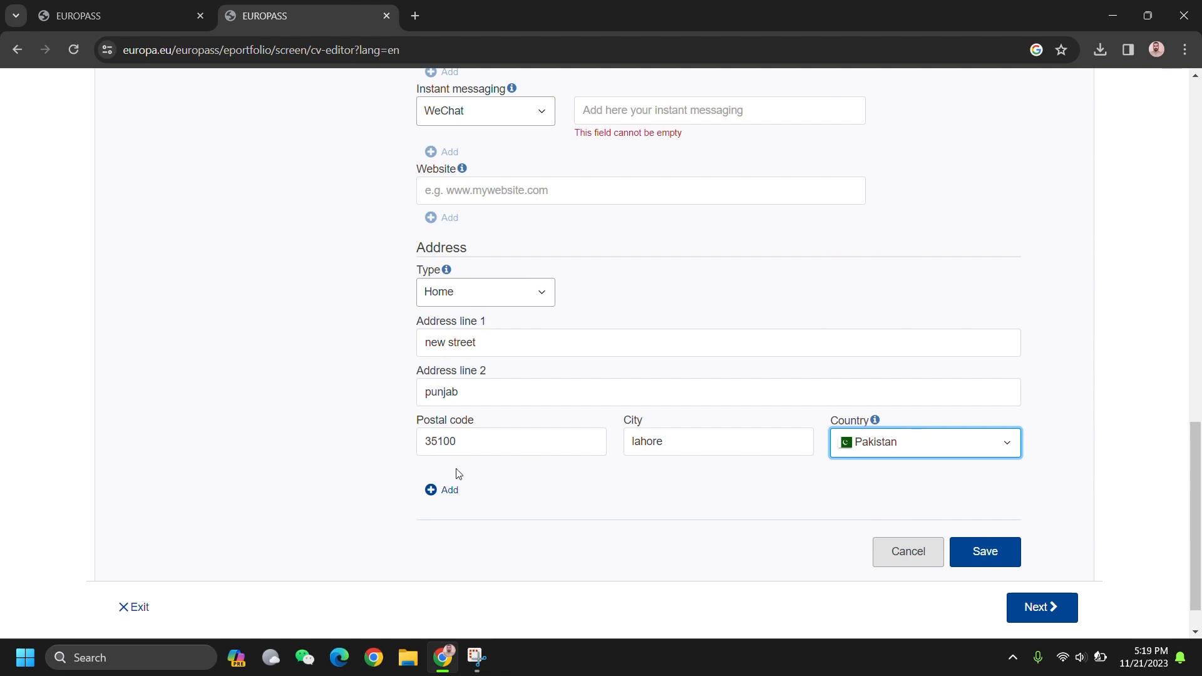
pyautogui.click(446, 491)
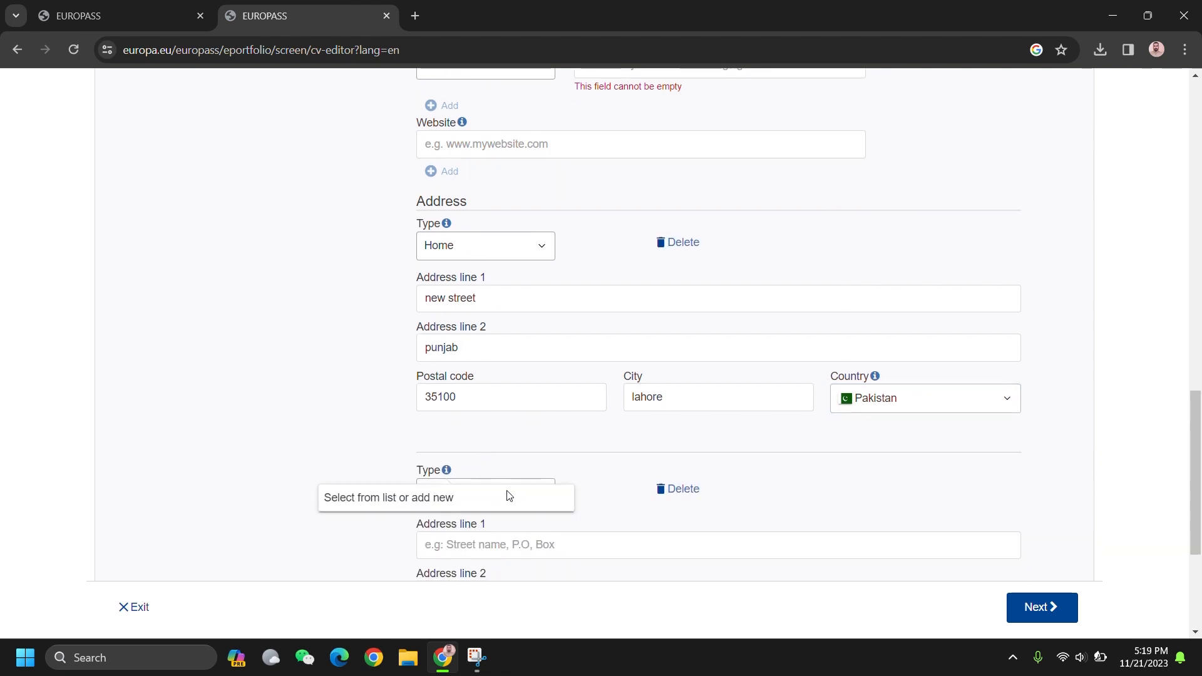
pyautogui.click(504, 494)
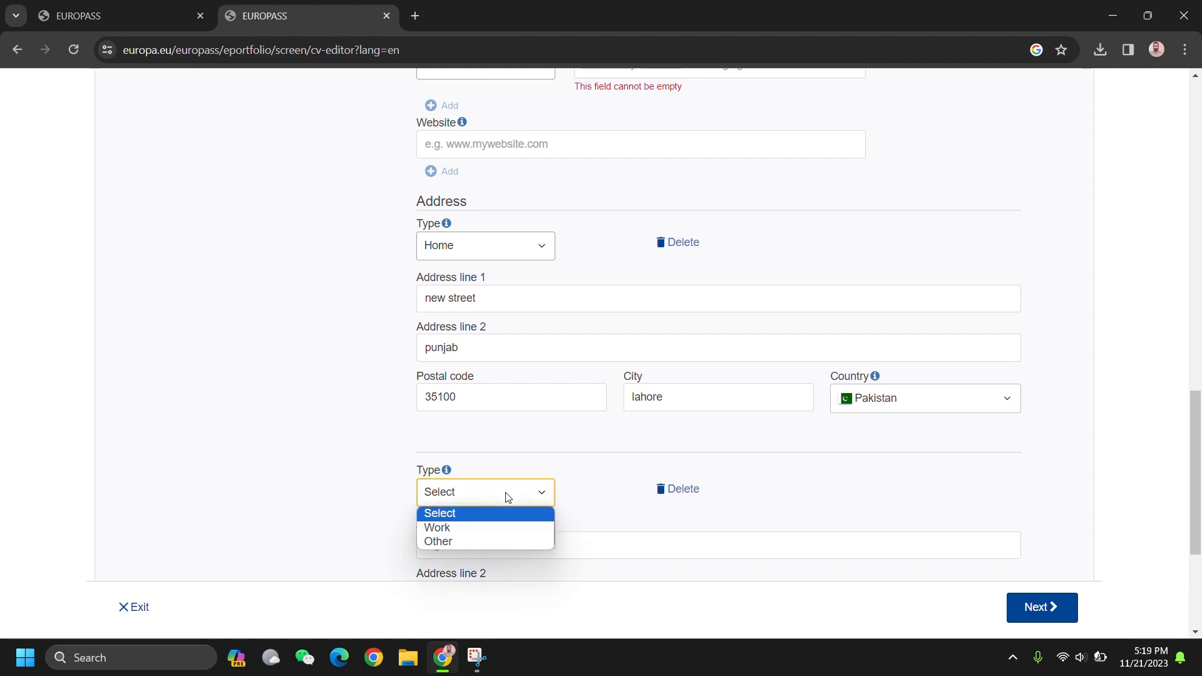
pyautogui.click(490, 525)
pyautogui.scroll(-3, 880, 493)
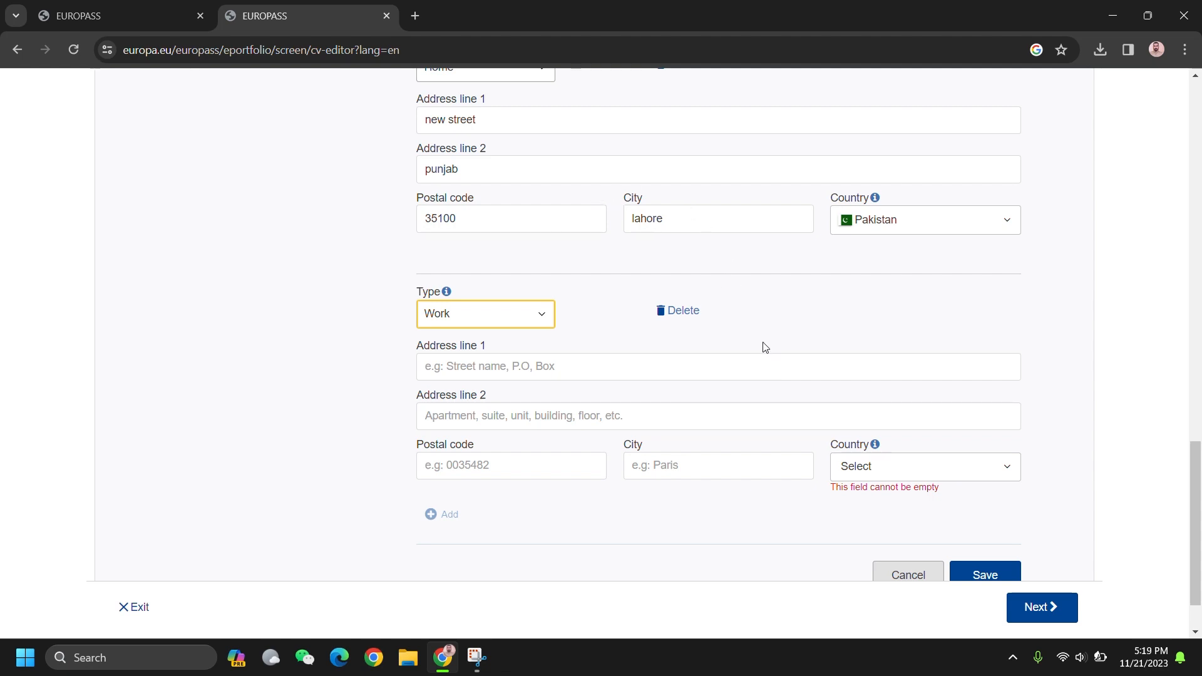
pyautogui.click(684, 312)
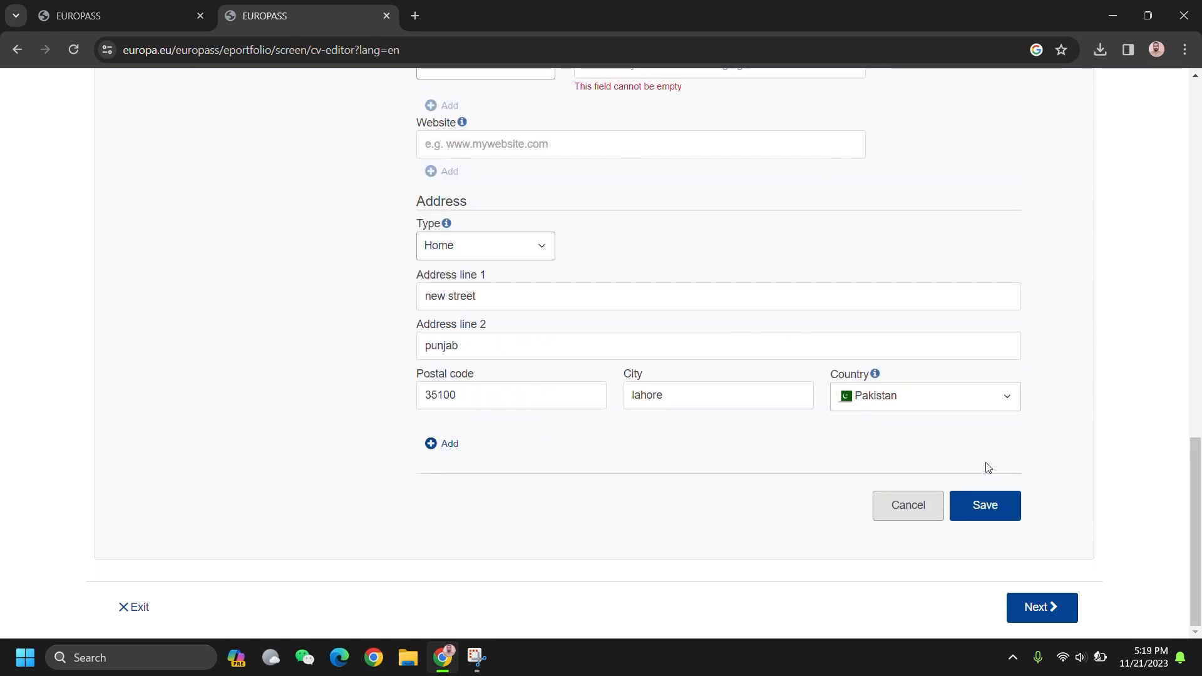
pyautogui.click(985, 507)
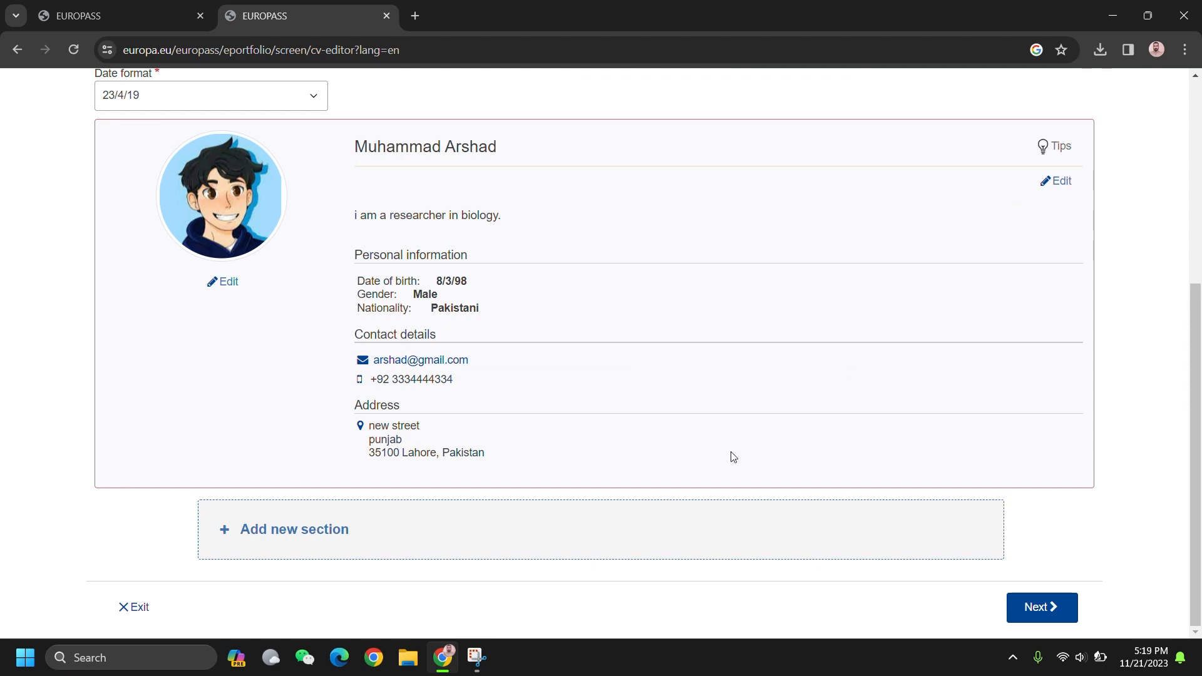
# Step: Add a new CV section and choose Work experience as its type
pyautogui.click(374, 529)
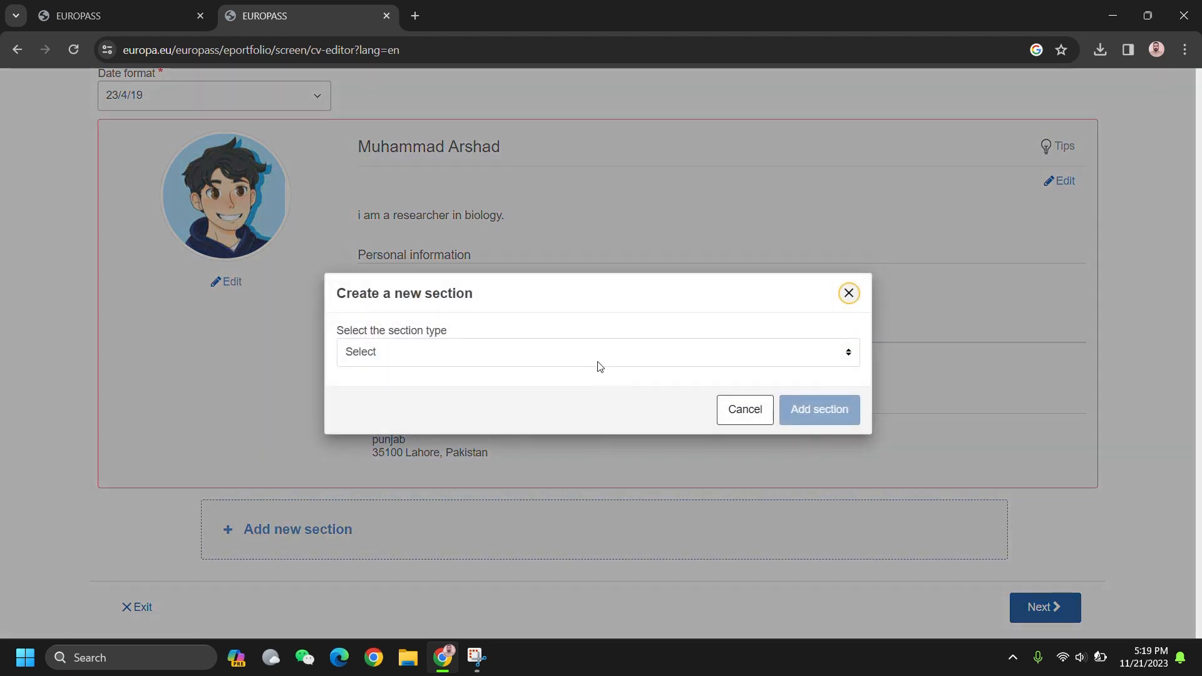
pyautogui.click(577, 355)
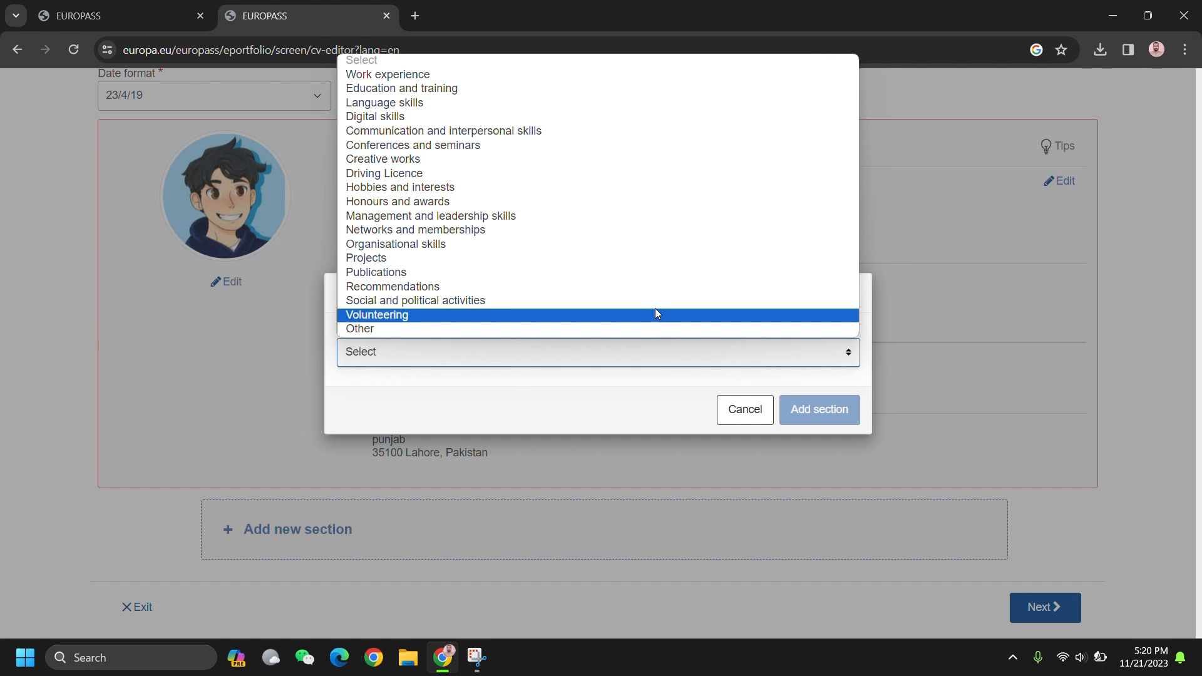
pyautogui.click(576, 74)
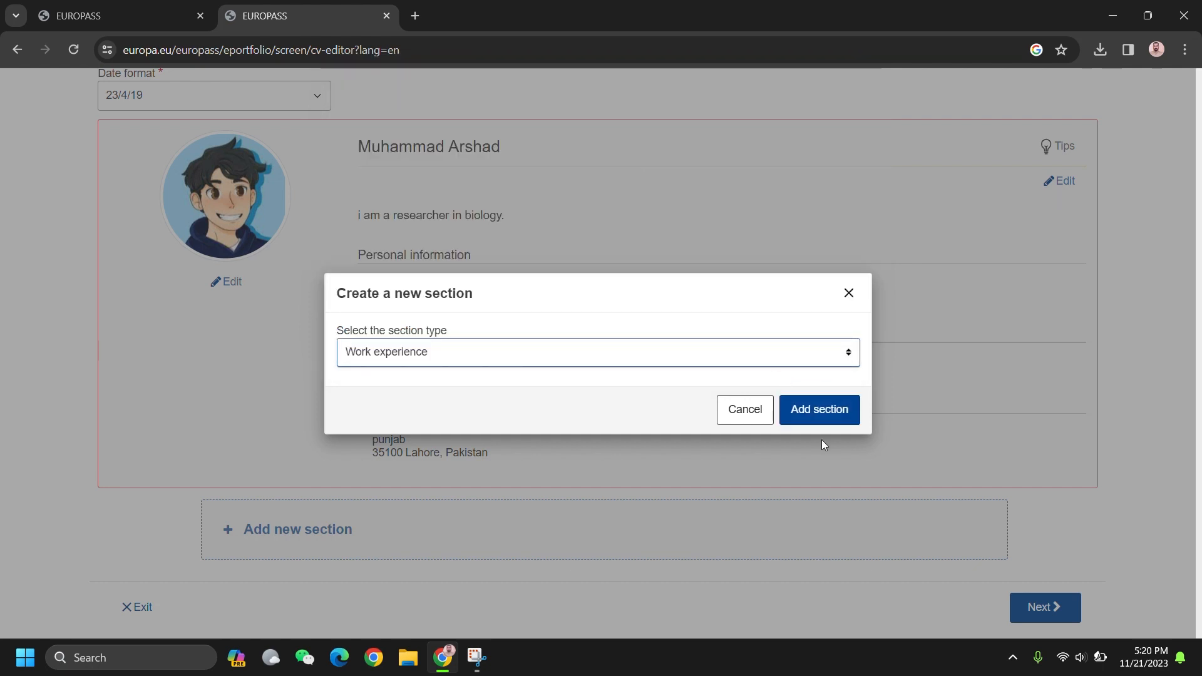
# Step: Add the Work experience section, read through its tips, then close the tips popup
pyautogui.click(820, 410)
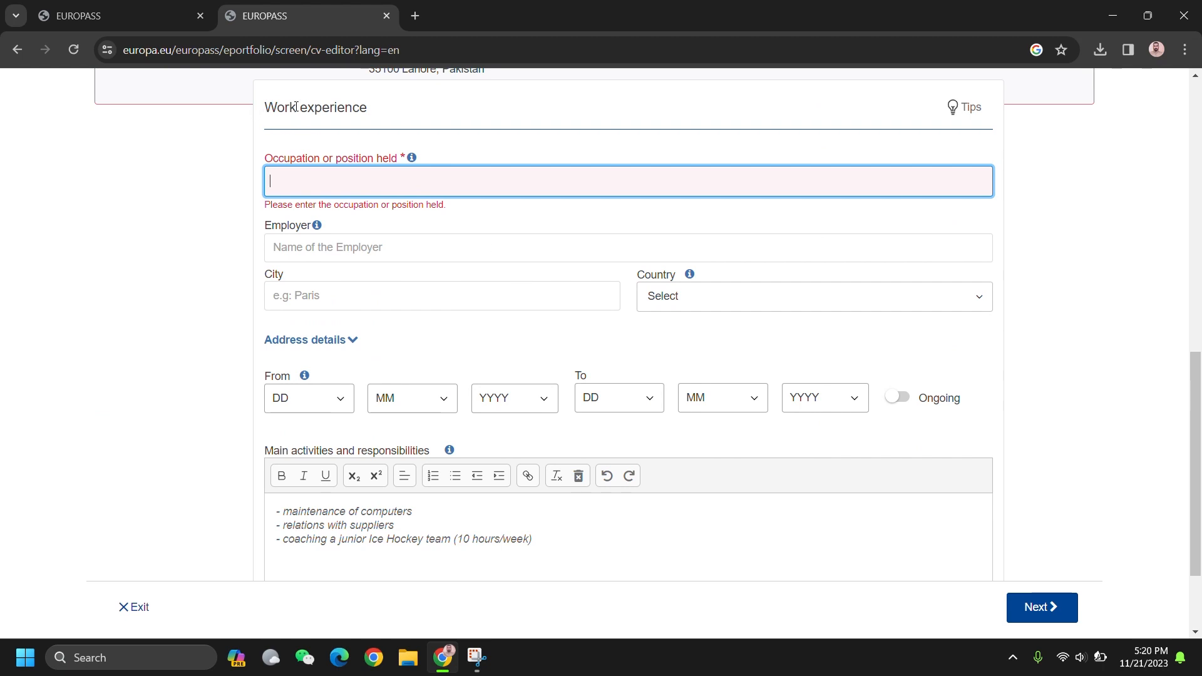
pyautogui.click(958, 114)
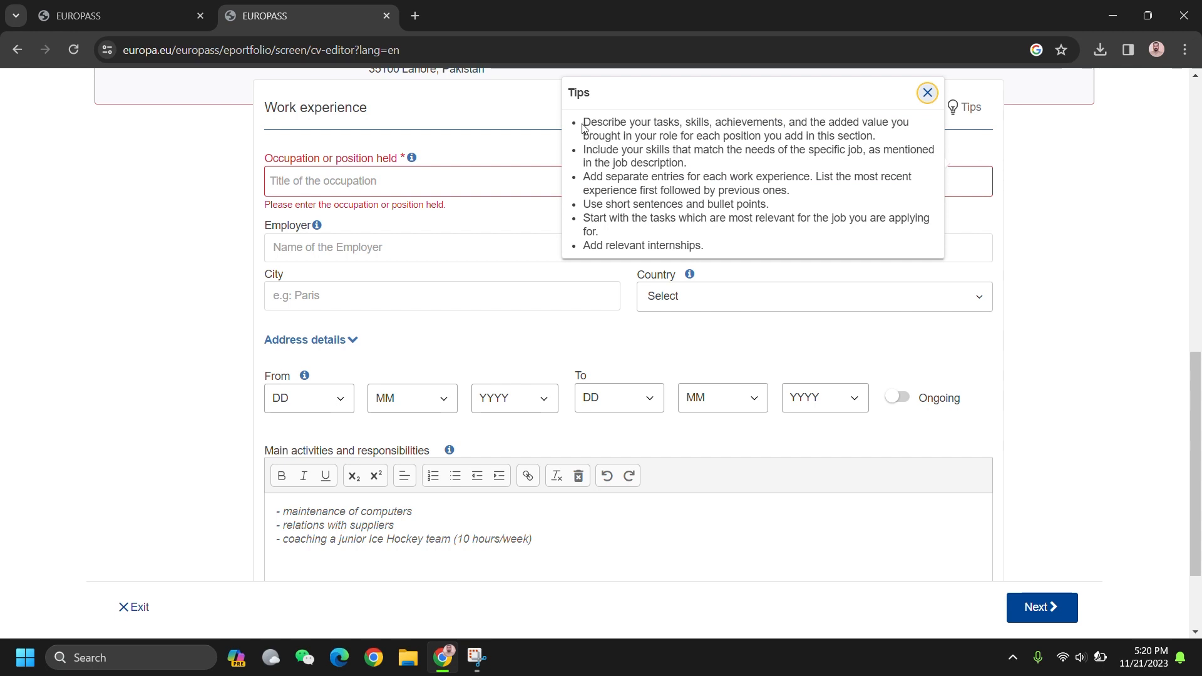
pyautogui.moveTo(583, 125); pyautogui.dragTo(860, 127)
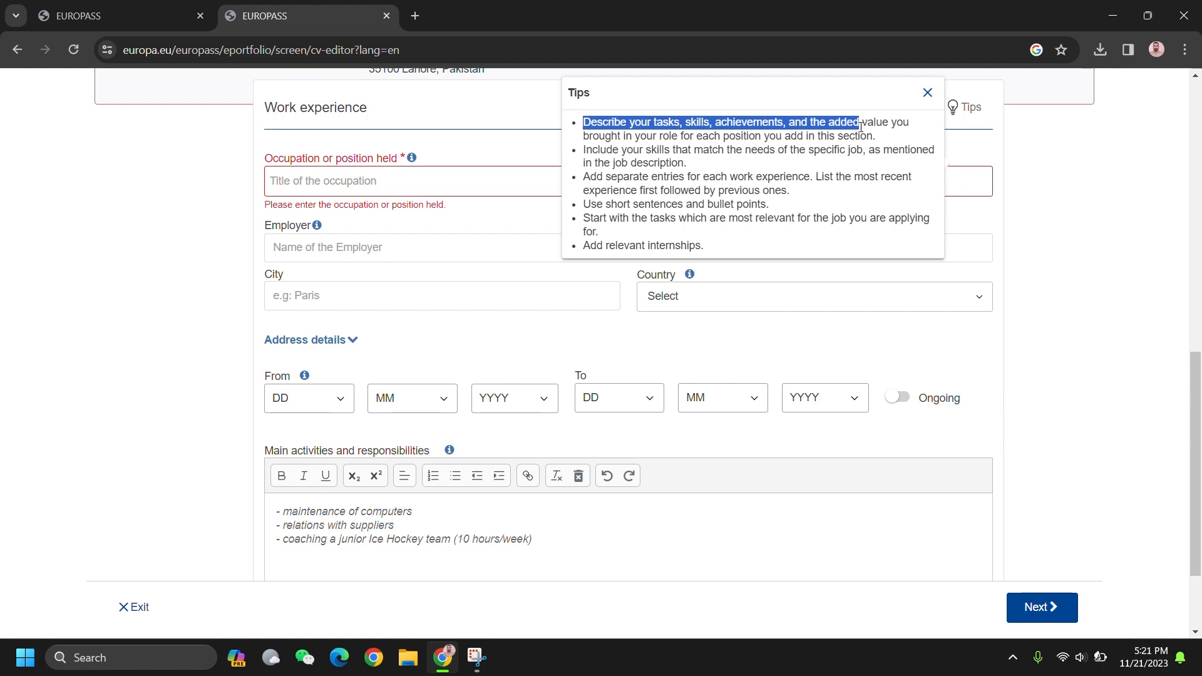
pyautogui.moveTo(861, 126); pyautogui.dragTo(871, 149)
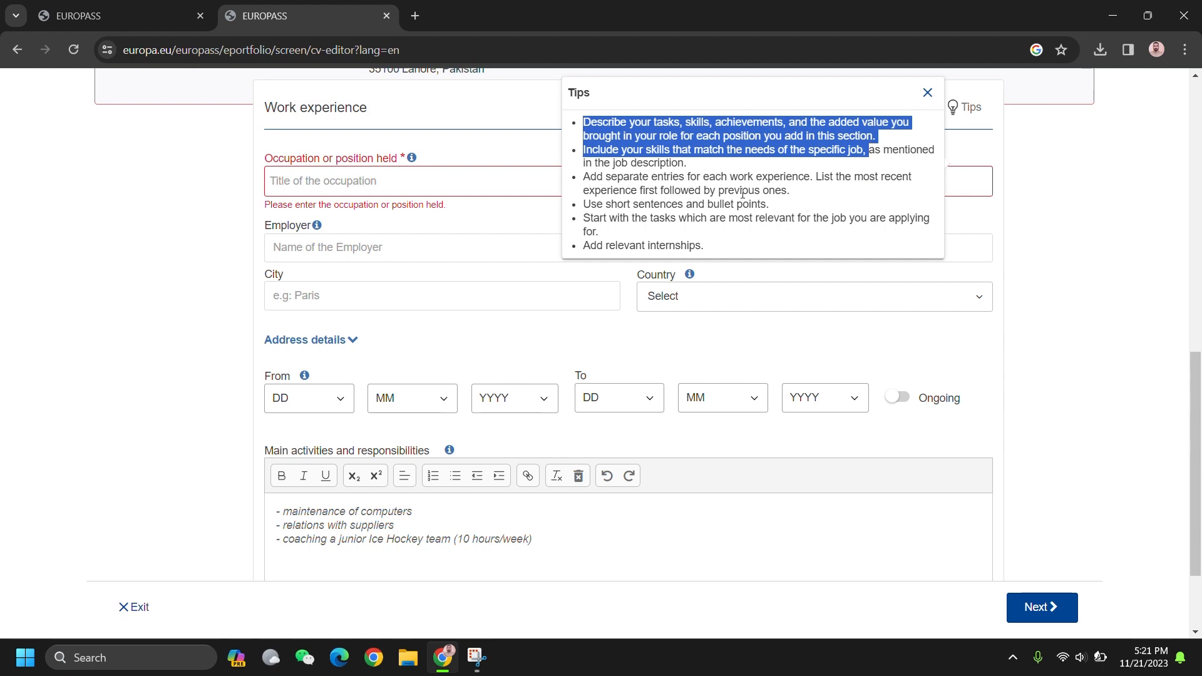
pyautogui.click(645, 189)
pyautogui.moveTo(645, 189); pyautogui.dragTo(701, 189)
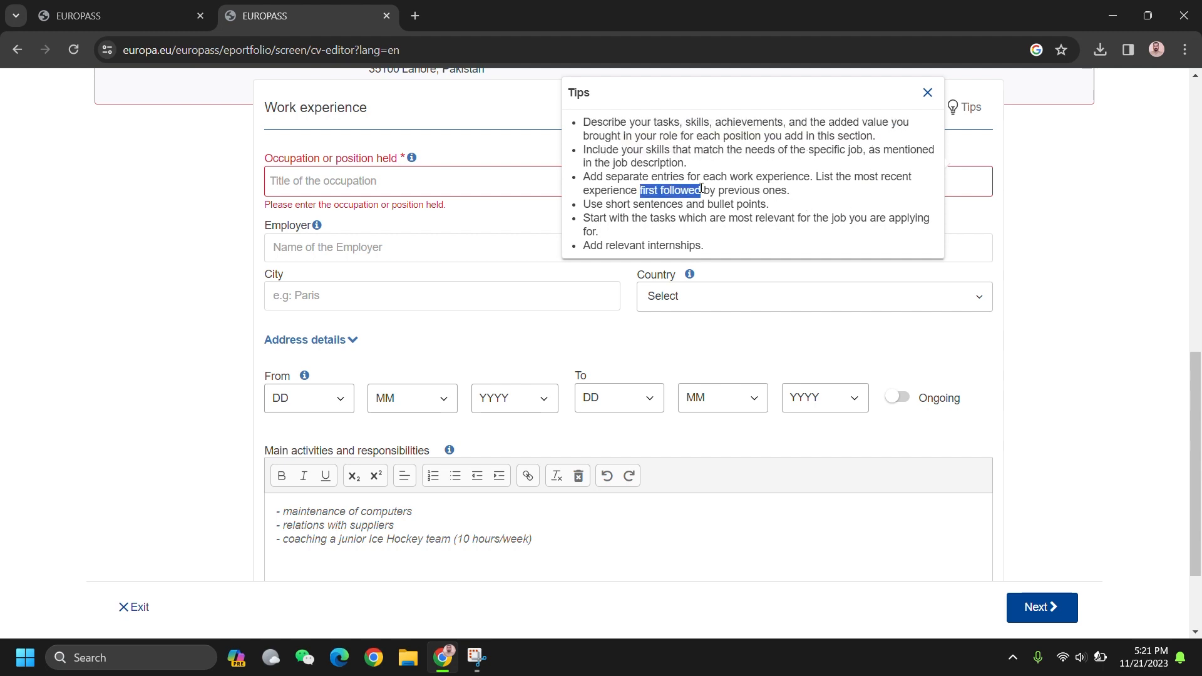
pyautogui.moveTo(776, 207); pyautogui.dragTo(800, 234)
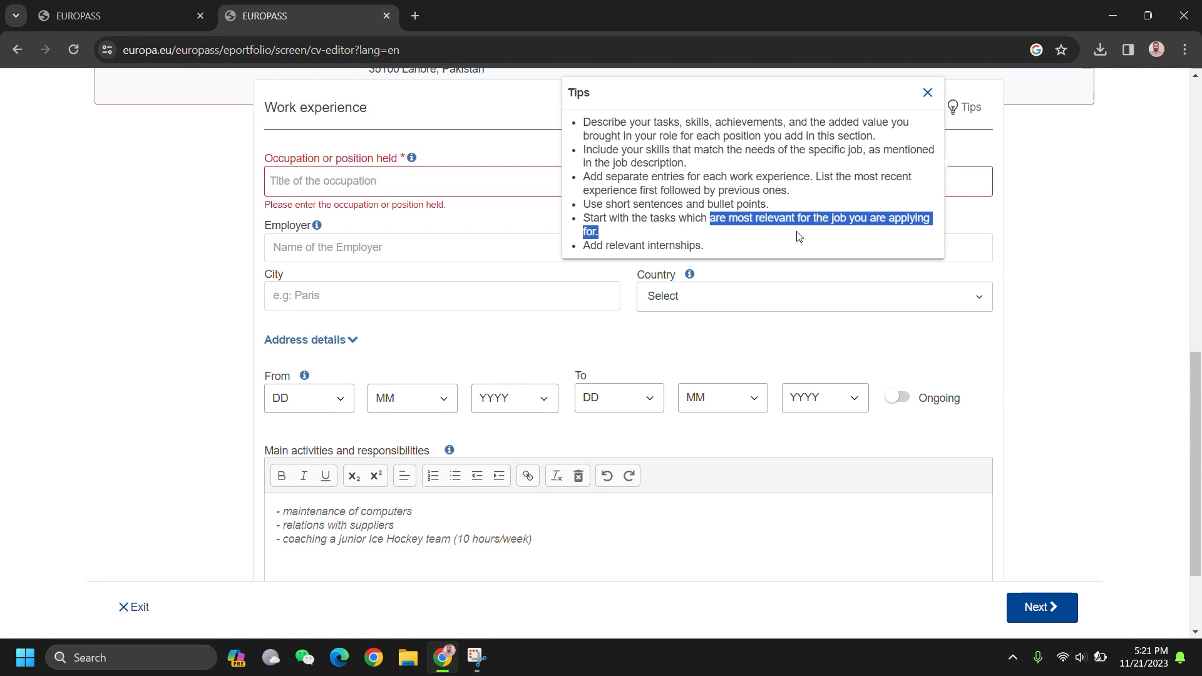
pyautogui.moveTo(724, 251); pyautogui.dragTo(677, 275)
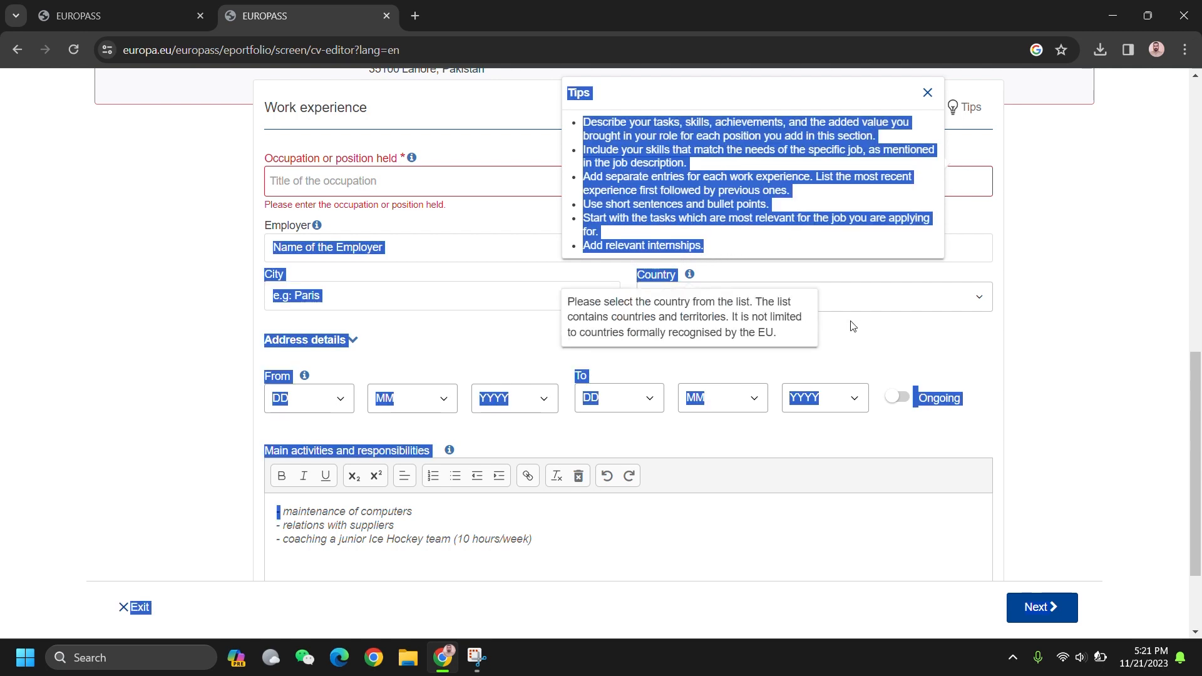
pyautogui.click(869, 333)
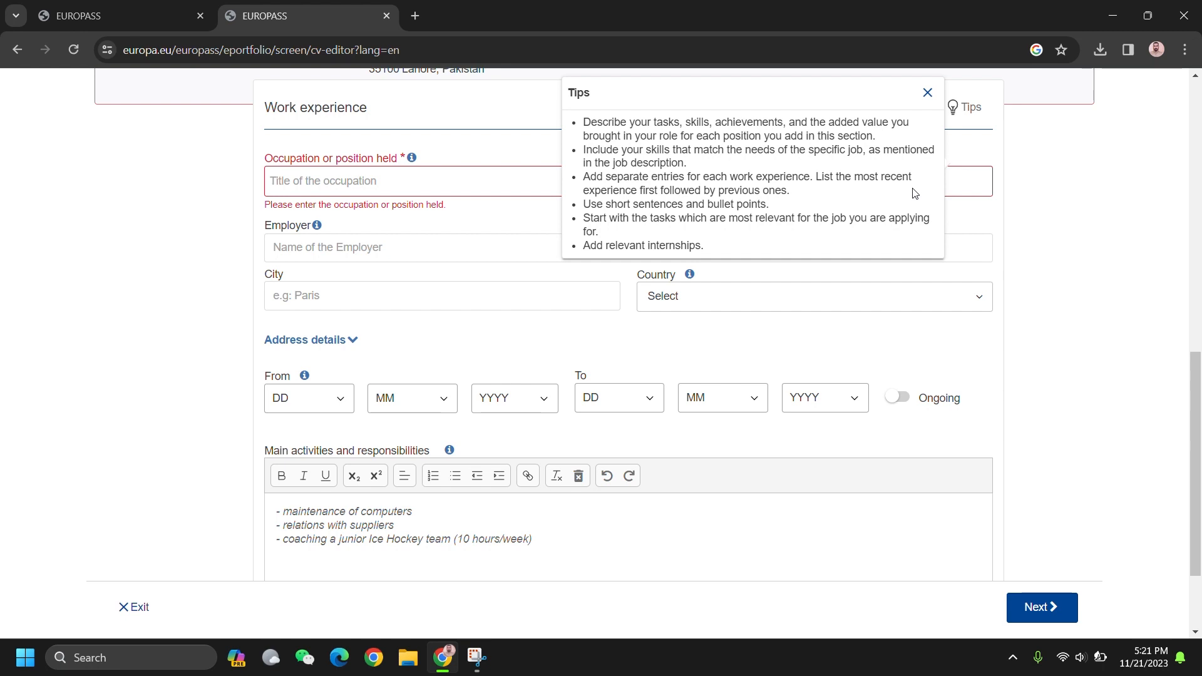
pyautogui.click(927, 93)
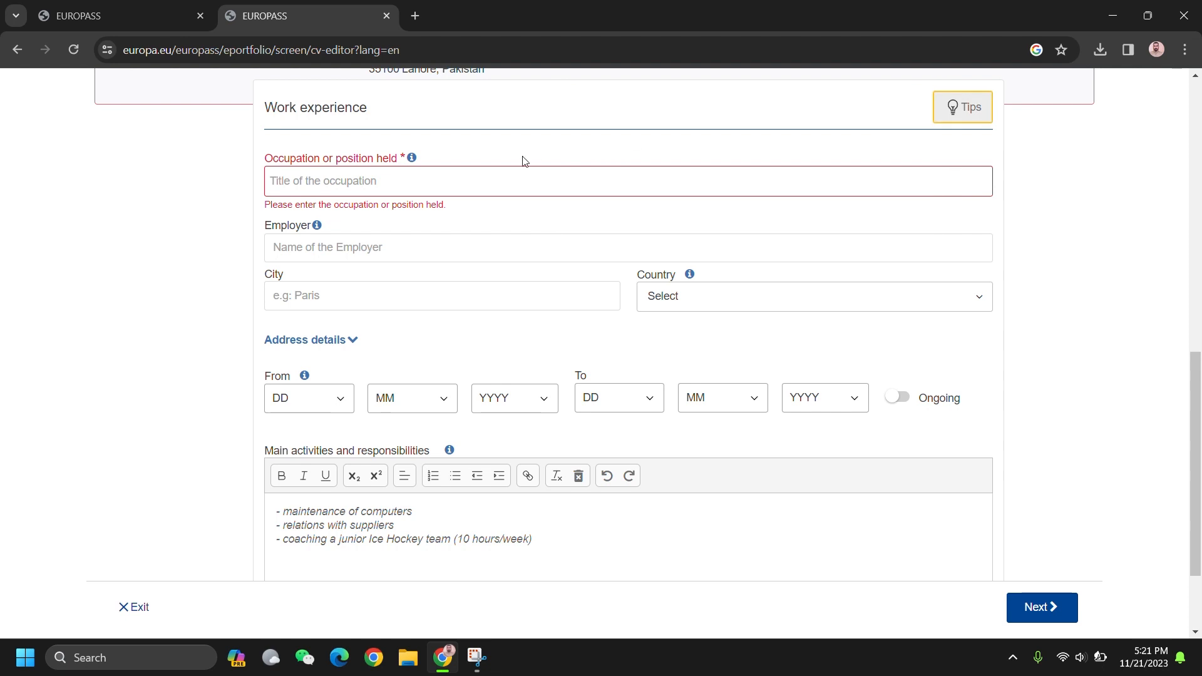
# Step: Enter 'IT Manger' as the occupation, replacing the wrongly picked suggested title
pyautogui.click(431, 186)
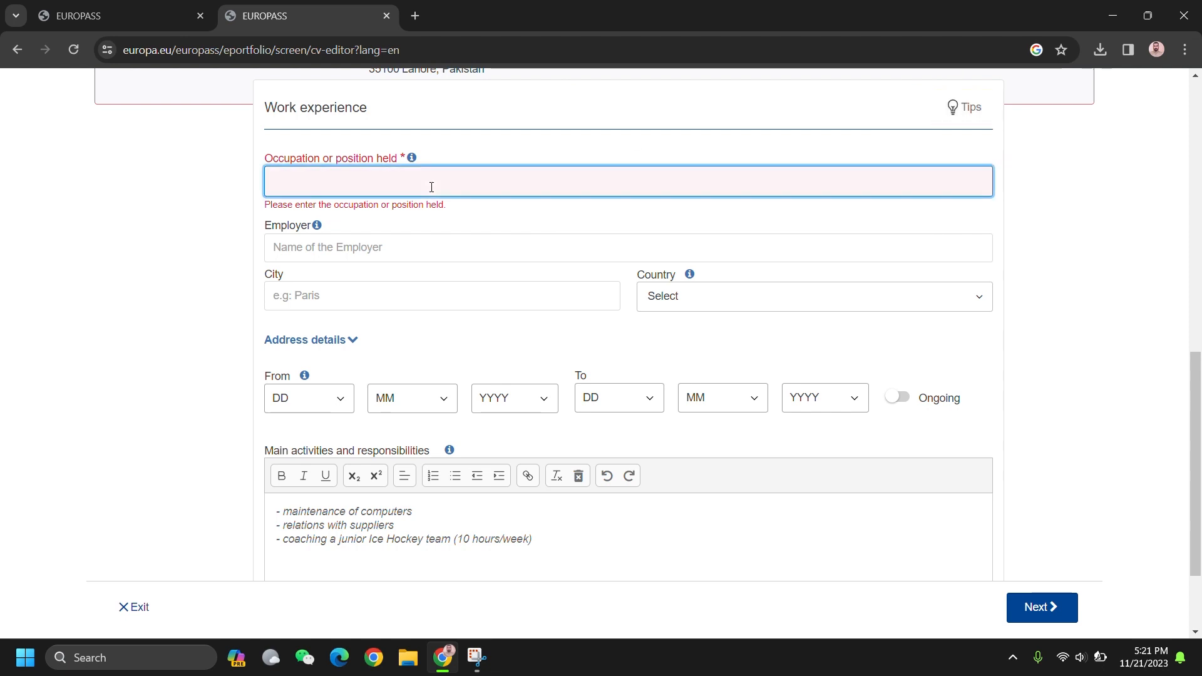
pyautogui.write('Manager')
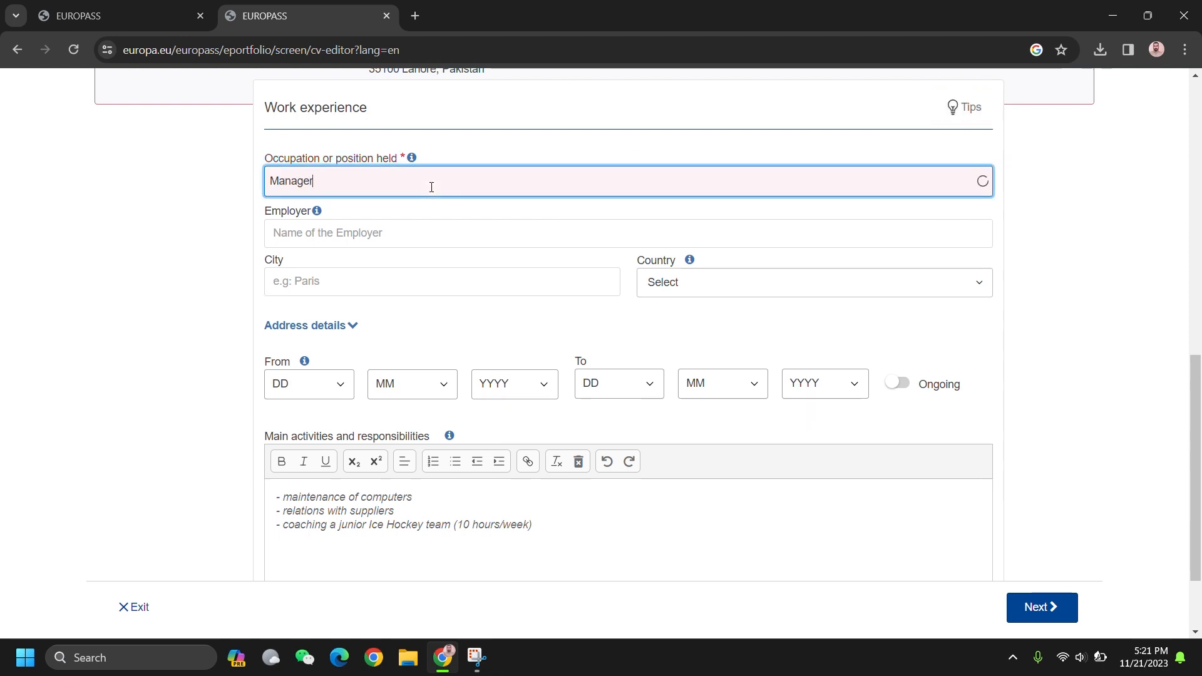
pyautogui.write('IT')
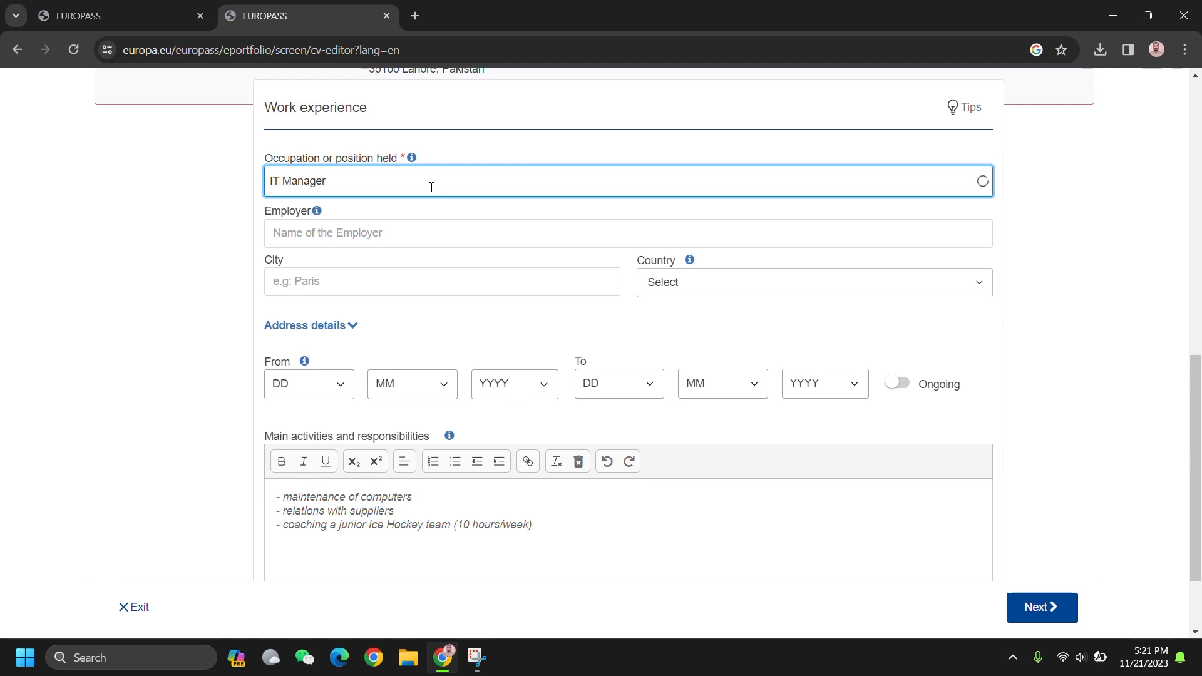
pyautogui.click(391, 241)
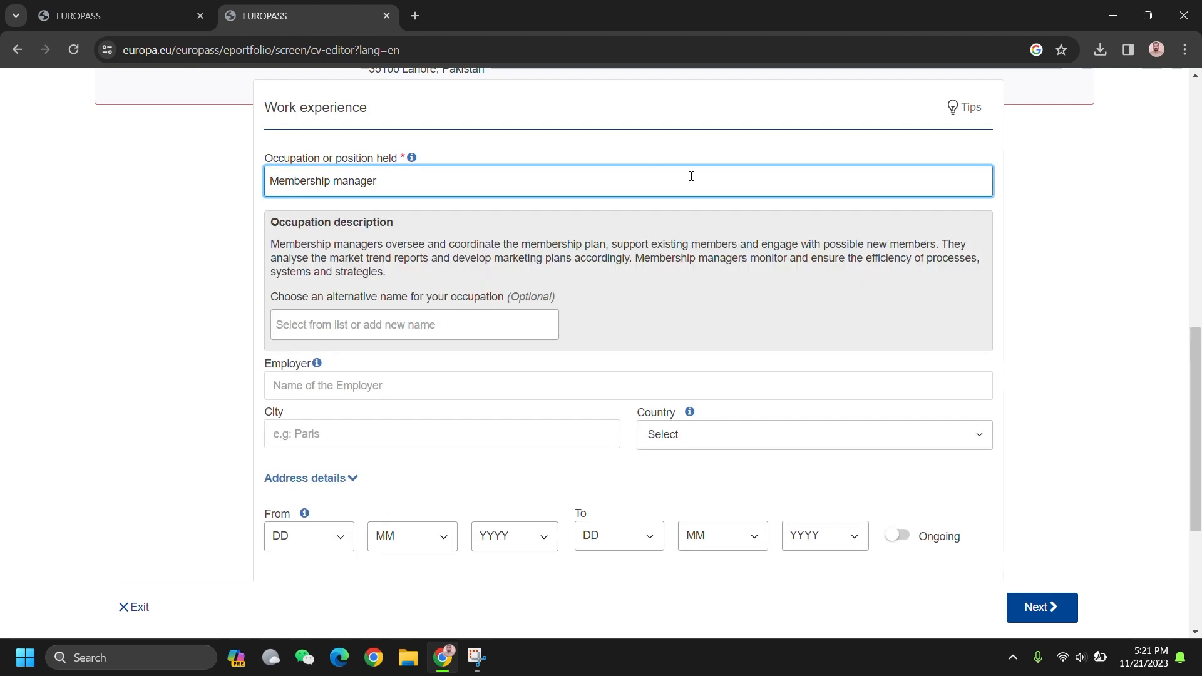
pyautogui.hotkey('ctrl', 'a')
pyautogui.press('BackSpace')
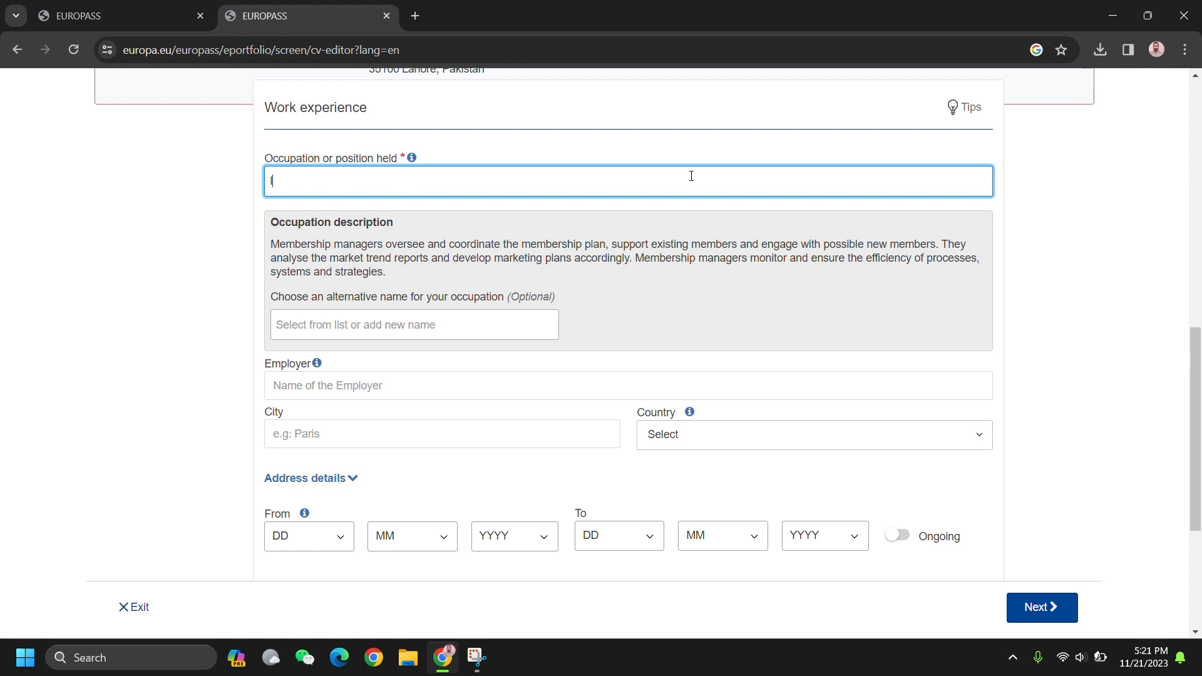
pyautogui.write('IT Manger')
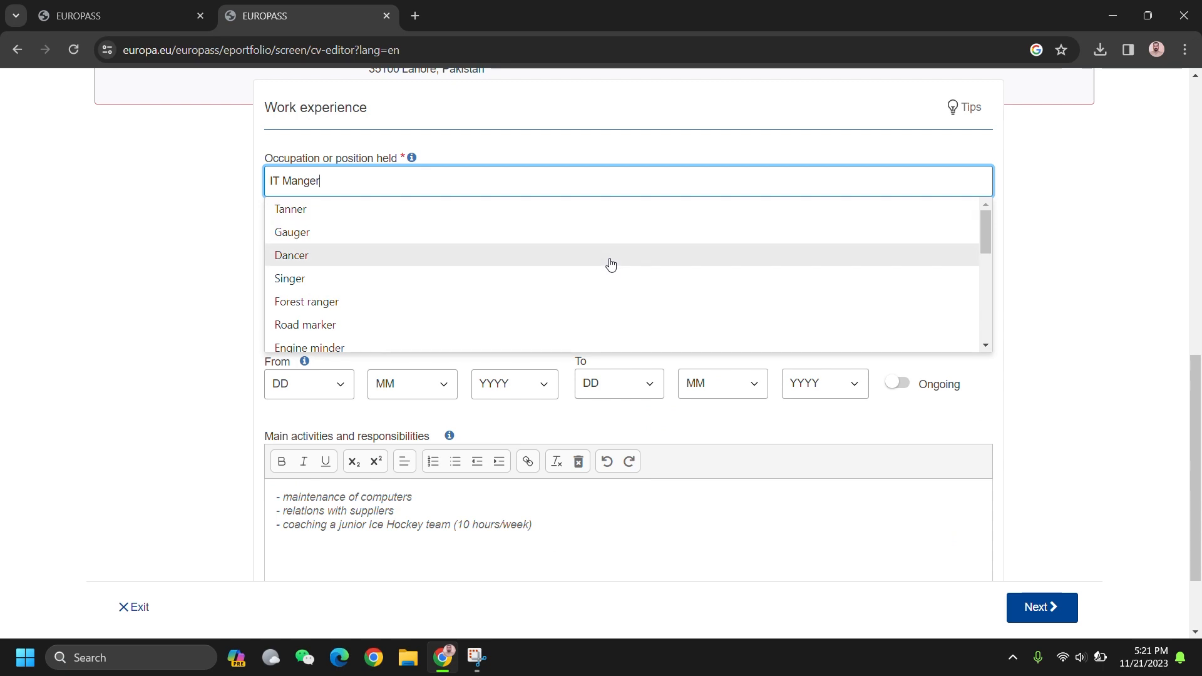
pyautogui.scroll(-1, 611, 264)
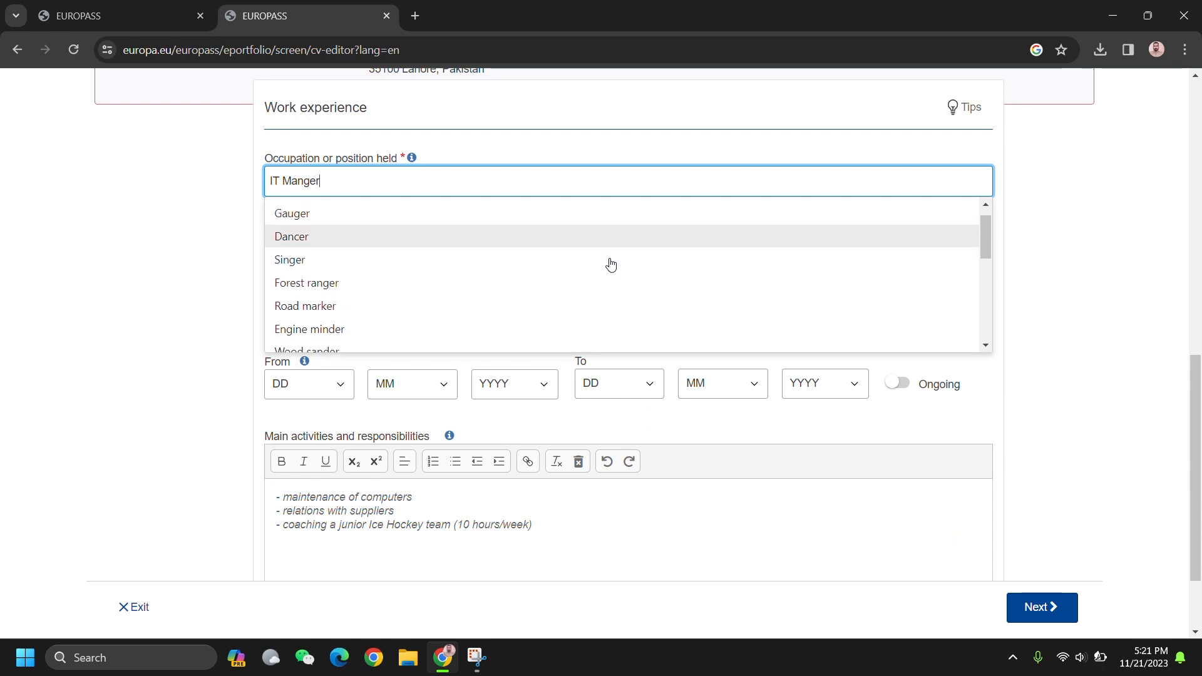
pyautogui.scroll(-3, 611, 264)
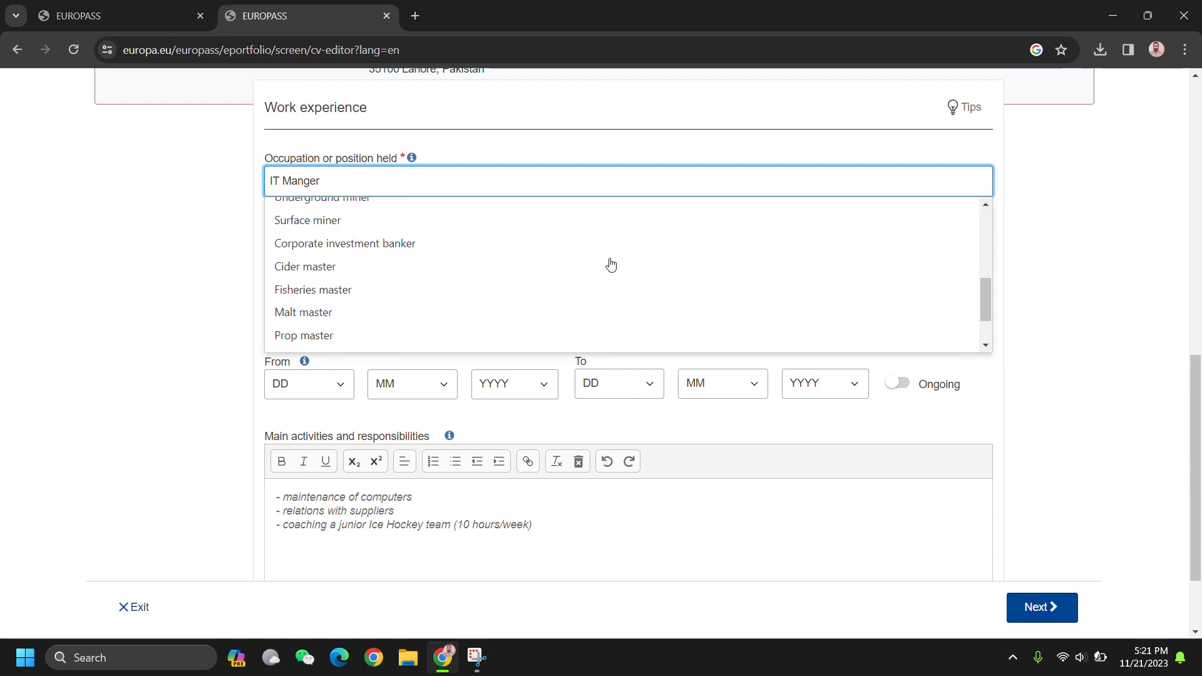
pyautogui.scroll(-1, 611, 266)
pyautogui.scroll(5, 611, 265)
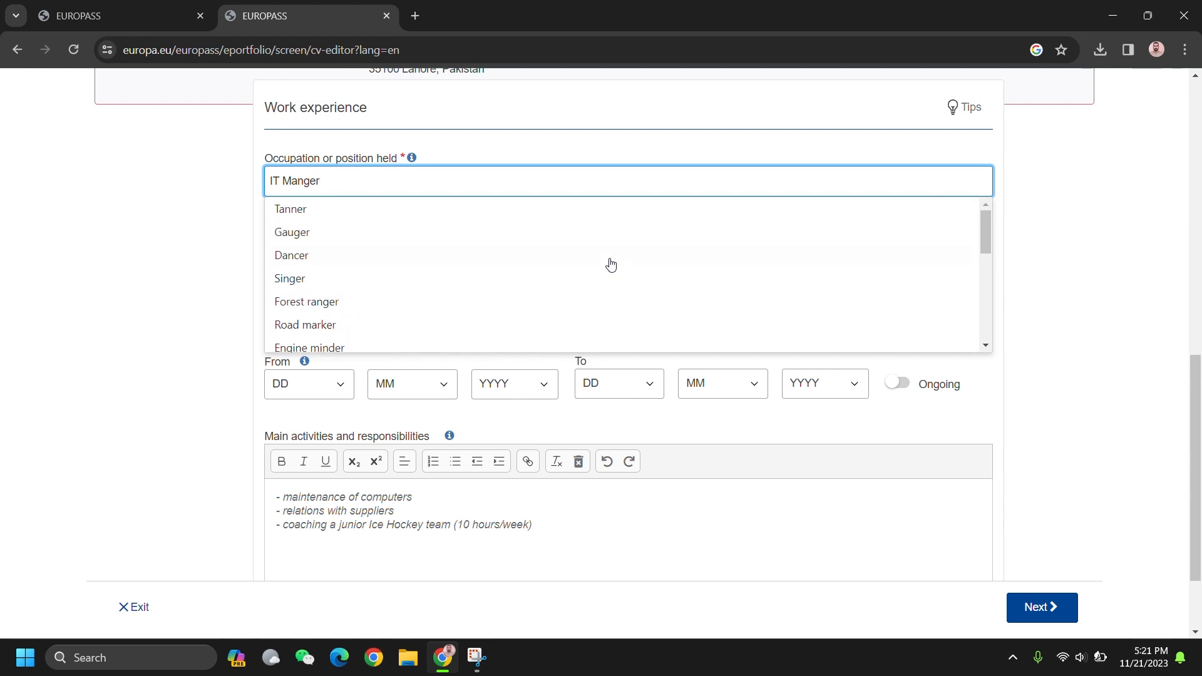
pyautogui.scroll(4, 611, 265)
pyautogui.scroll(-1, 563, 282)
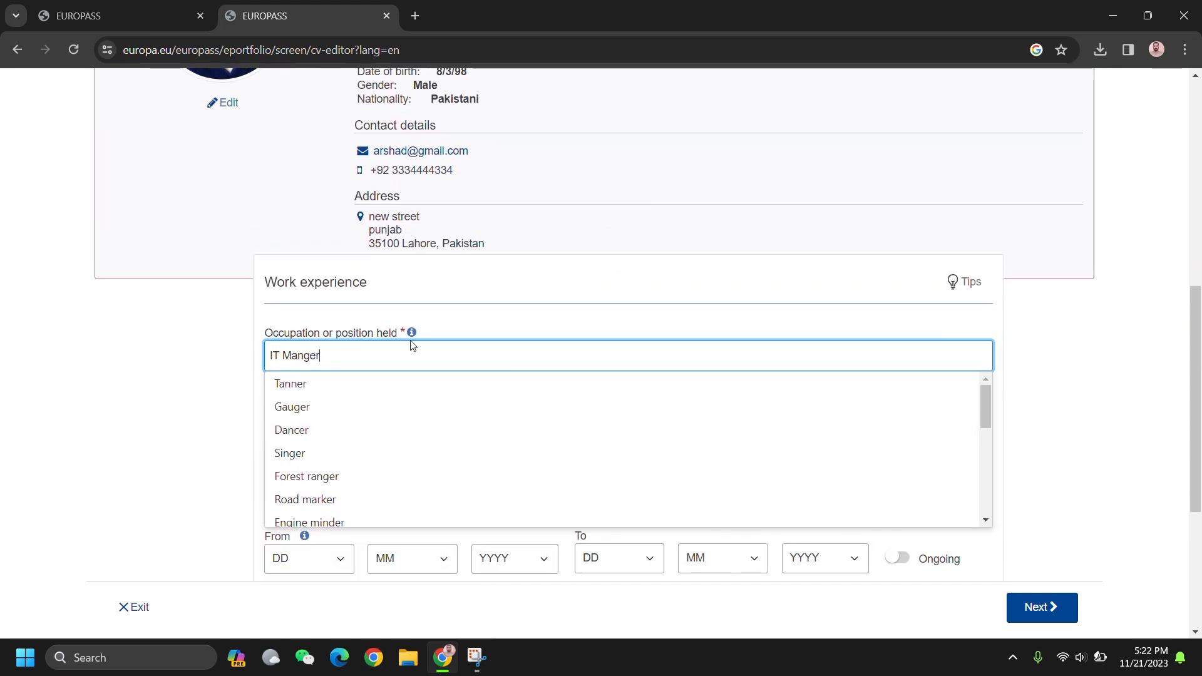
pyautogui.click(165, 395)
pyautogui.click(360, 366)
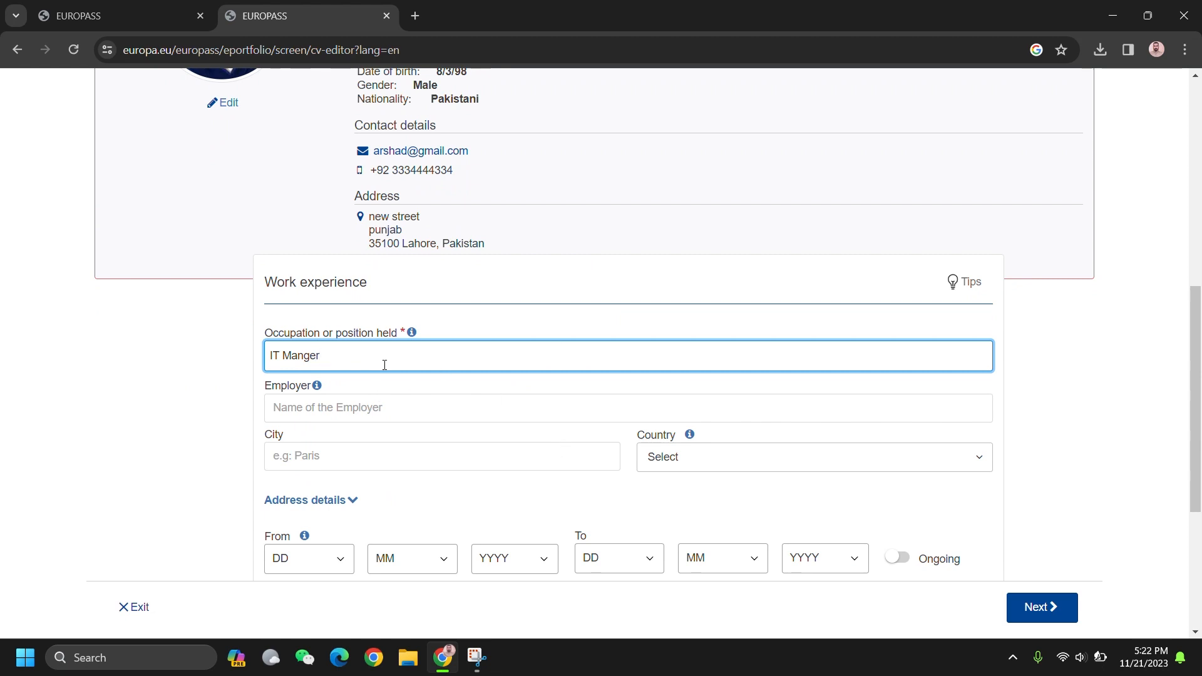
pyautogui.click(410, 408)
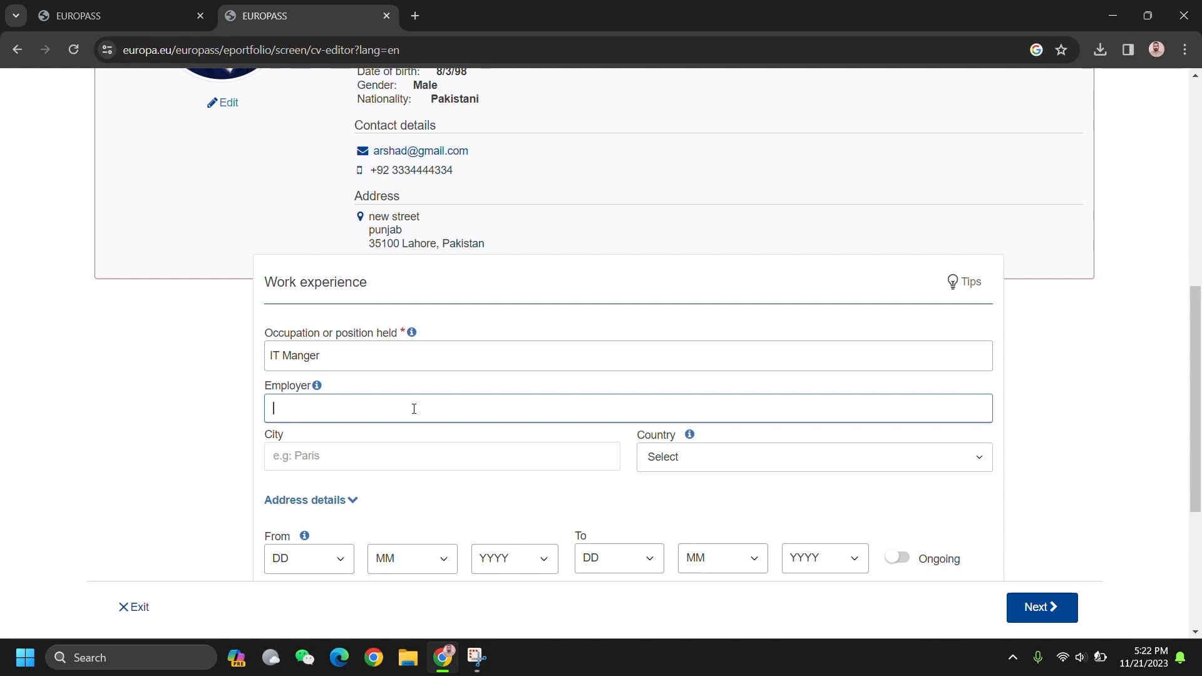
# Step: Enter employer UET with city Lahore and country Pakistan
pyautogui.write('UET')
pyautogui.click(444, 447)
pyautogui.write('Lhoer')
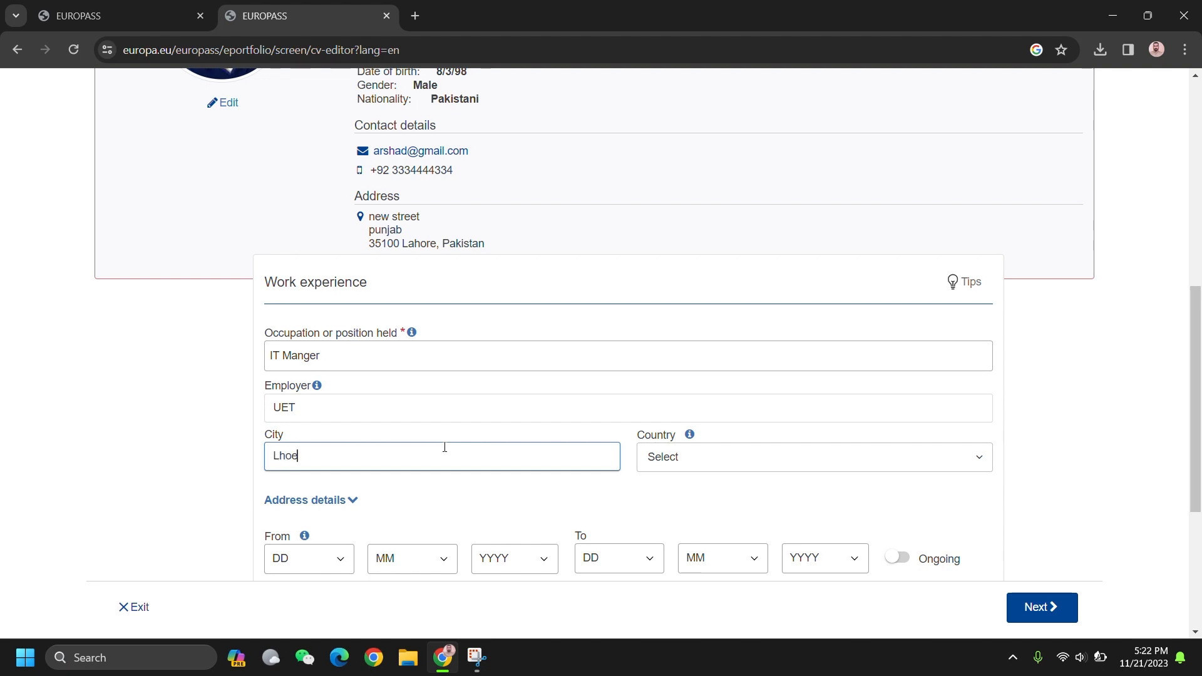
pyautogui.press('BackSpace')
pyautogui.press('BackSpace')
pyautogui.press('BackSpace')
pyautogui.write('ahore')
pyautogui.click(736, 456)
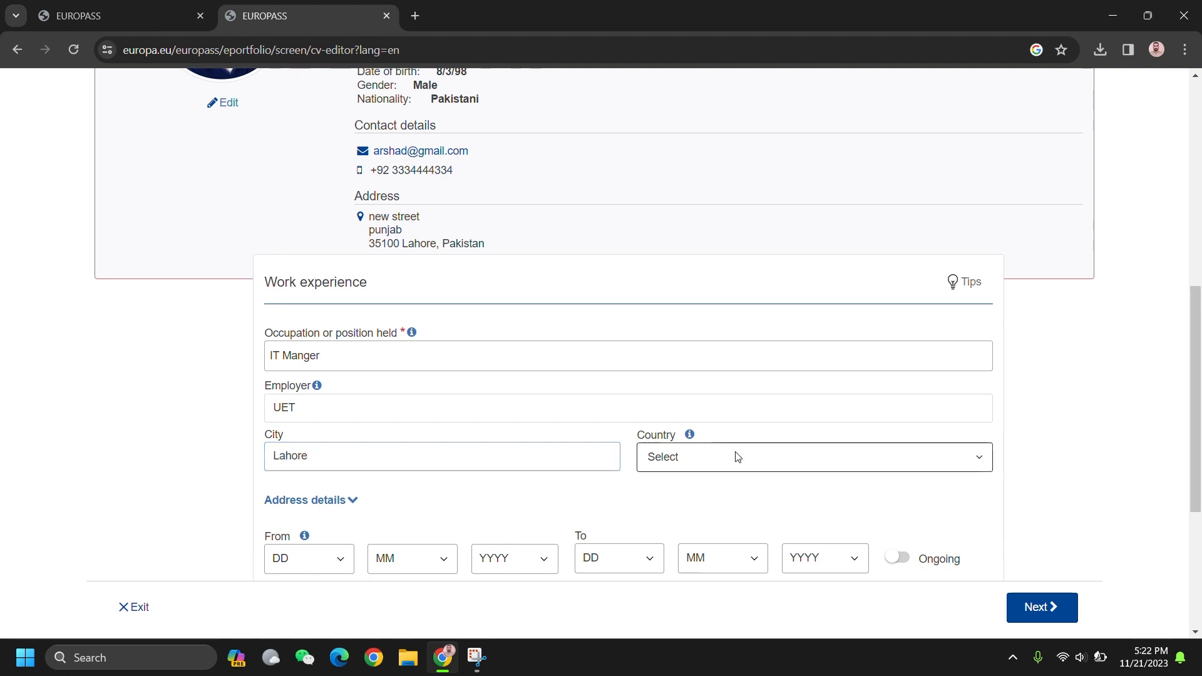
pyautogui.write('pak')
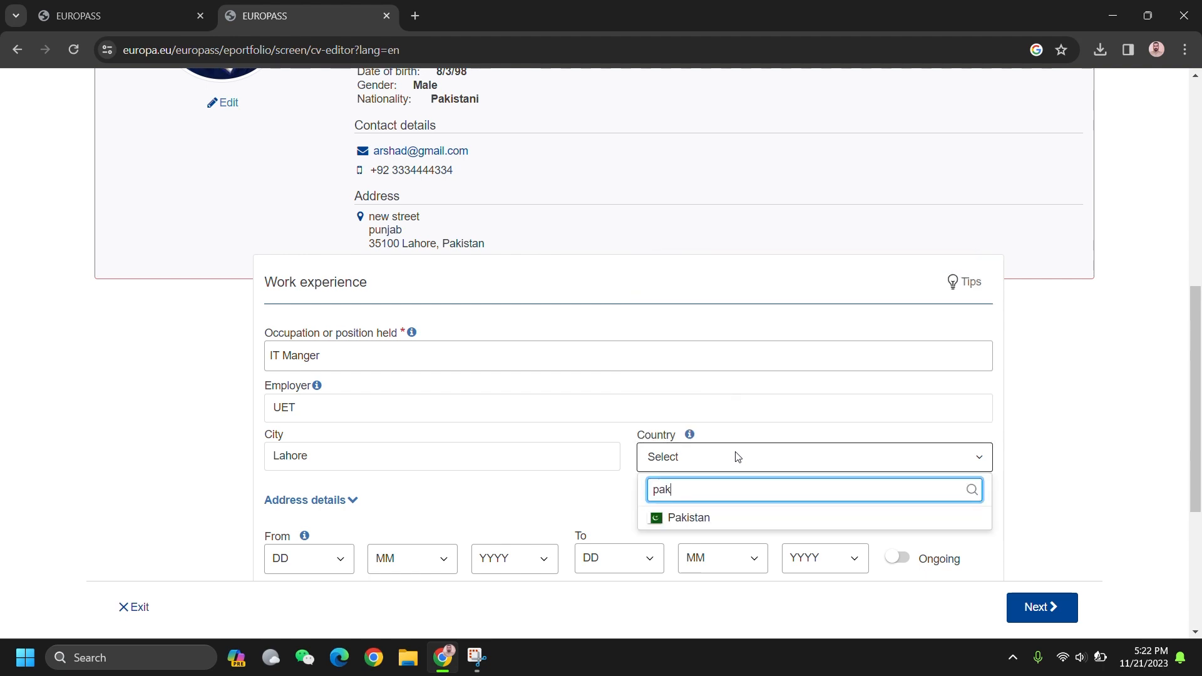
pyautogui.click(742, 521)
# Step: Expand the employer address details and fill address lines 'UET' and 'Lahore'
pyautogui.scroll(-3, 586, 470)
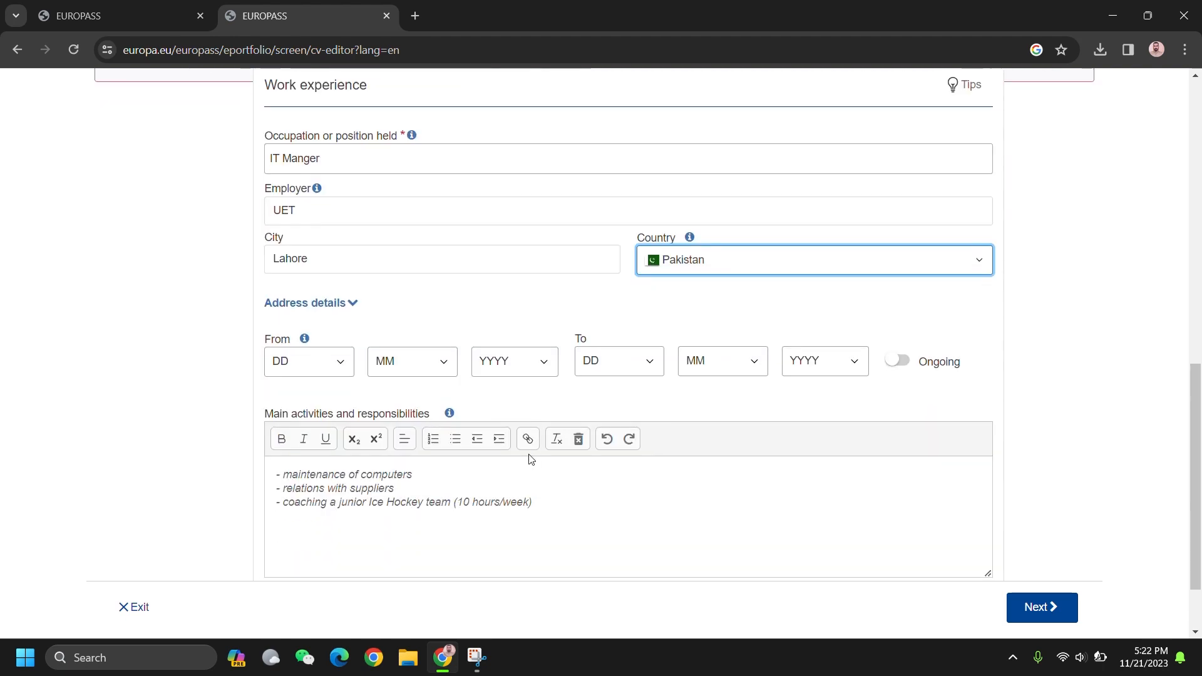
pyautogui.click(332, 304)
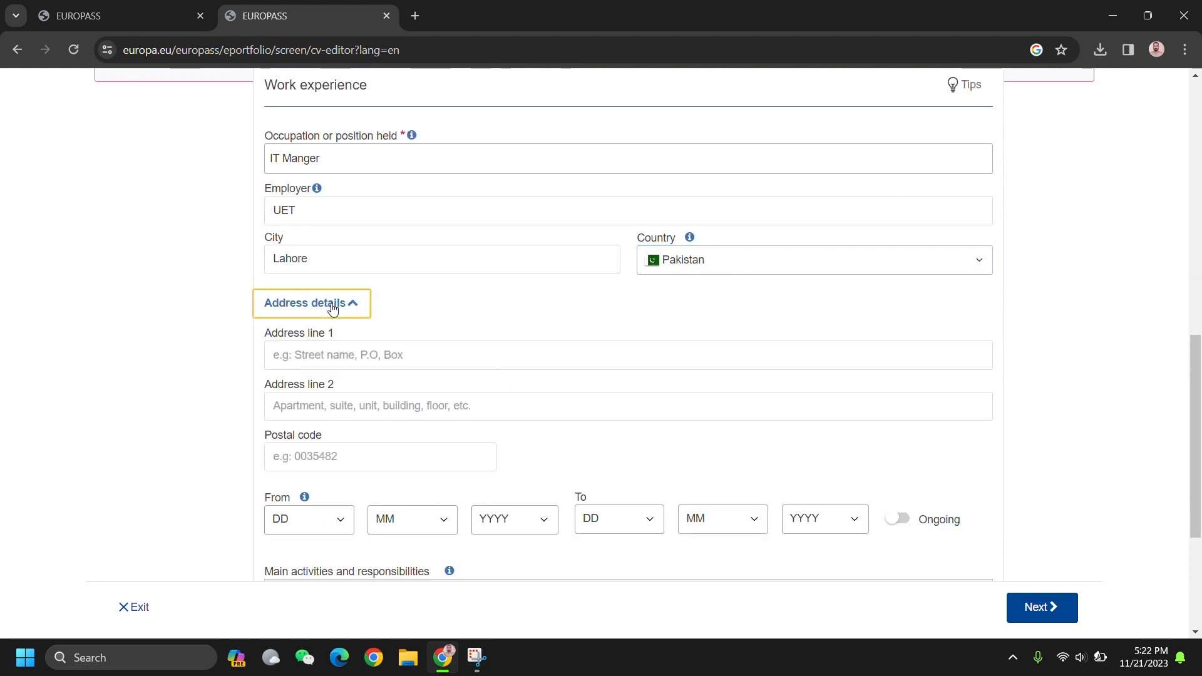
pyautogui.click(373, 351)
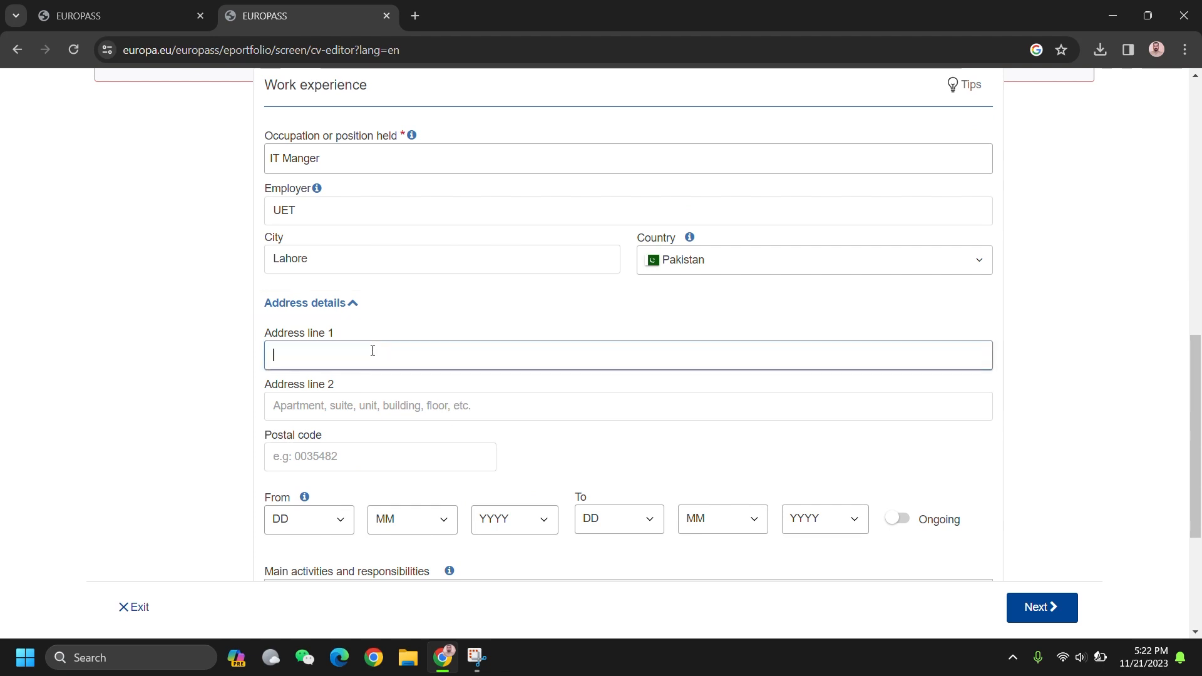
pyautogui.write('UET')
pyautogui.click(387, 405)
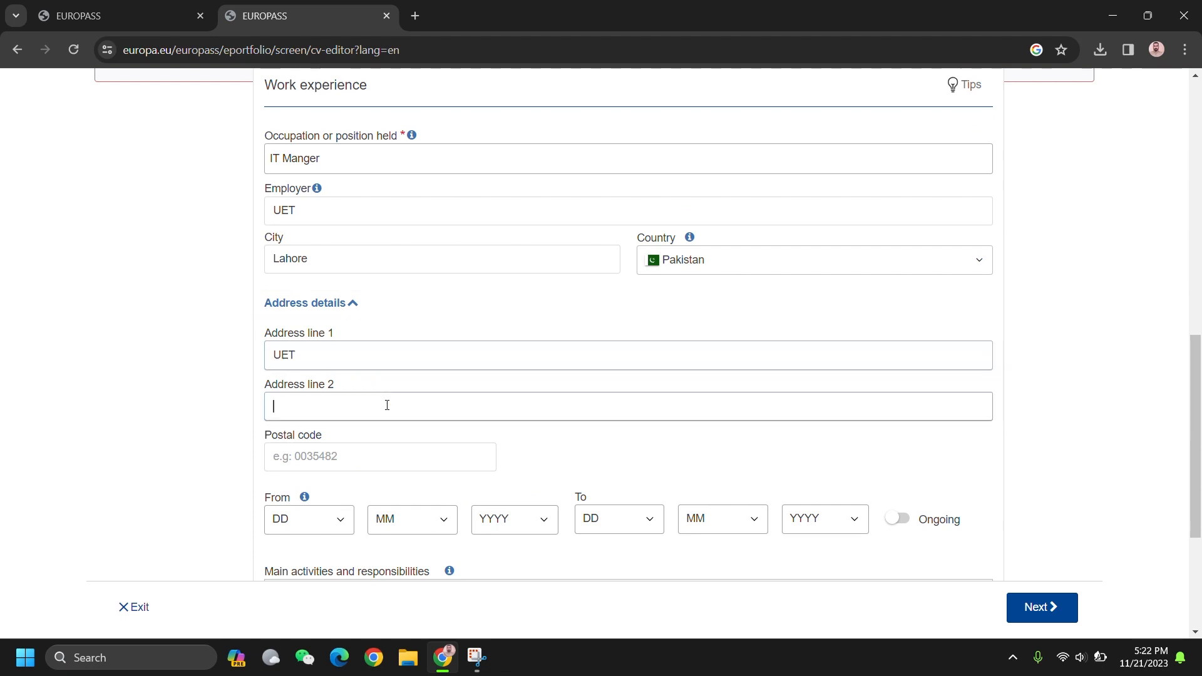
pyautogui.write('Lah')
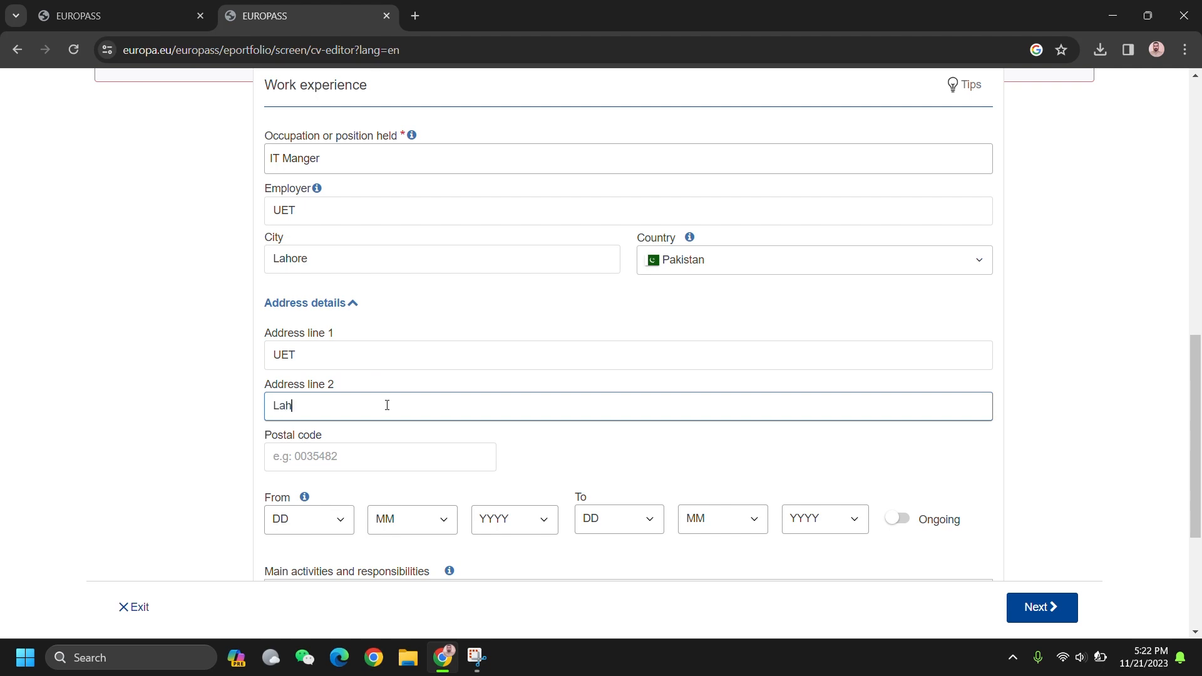
pyautogui.write('p')
pyautogui.press('BackSpace')
pyautogui.write('ore')
pyautogui.click(383, 460)
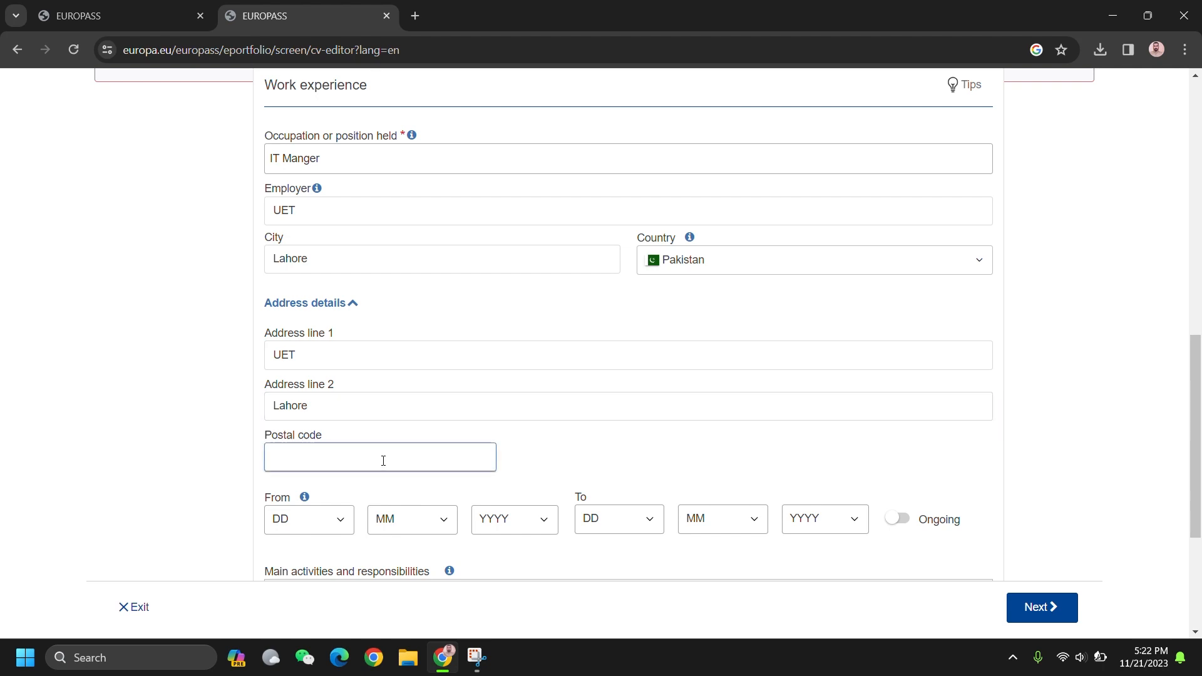
# Step: Set the IT Manger job's start date to 11/9/2009
pyautogui.write('35100')
pyautogui.click(310, 508)
pyautogui.click(302, 388)
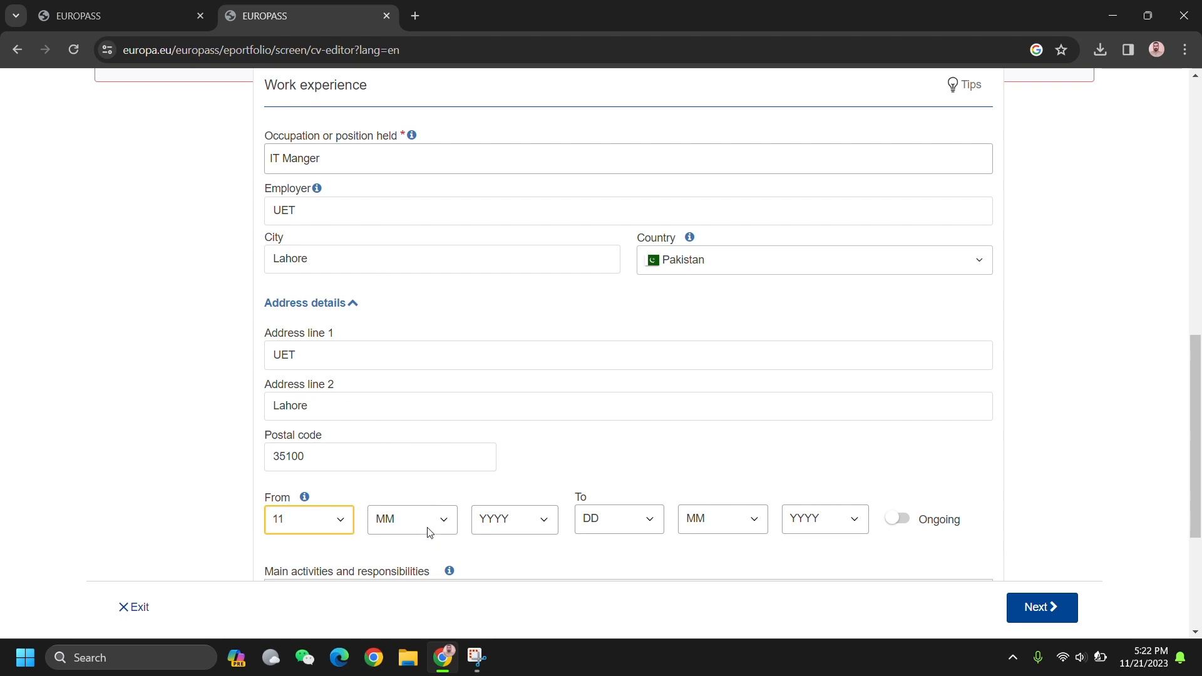
pyautogui.click(426, 526)
pyautogui.click(424, 461)
pyautogui.click(517, 519)
pyautogui.scroll(-3, 517, 505)
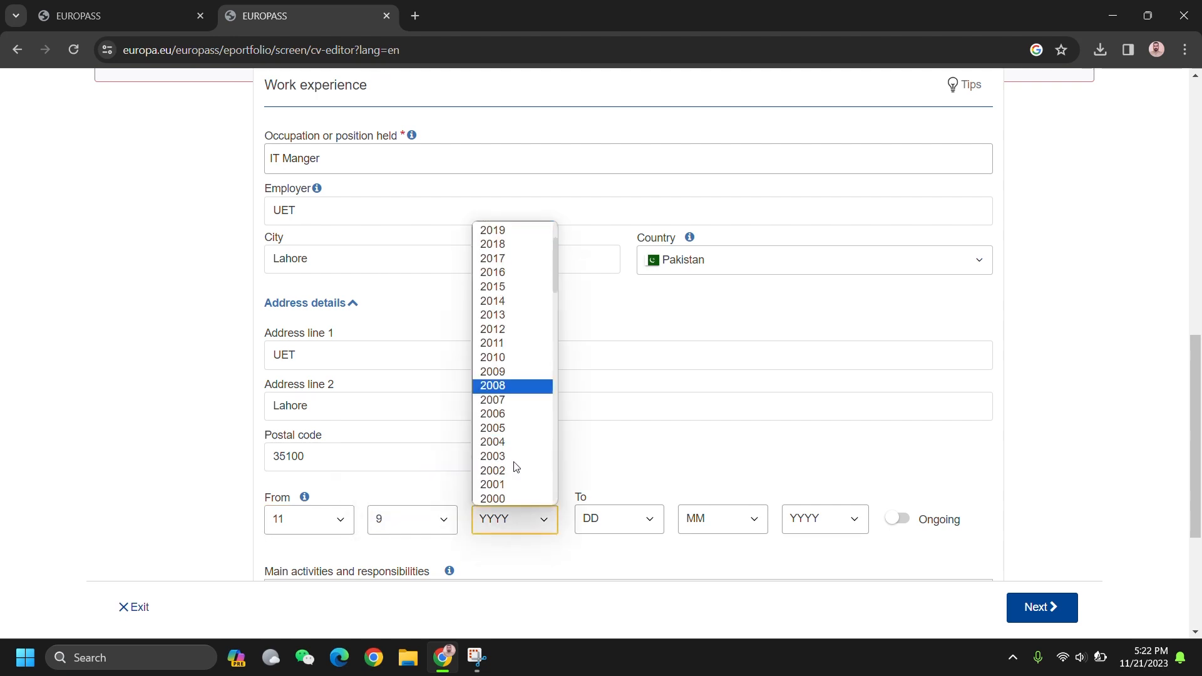
pyautogui.click(516, 457)
pyautogui.click(514, 508)
pyautogui.click(499, 398)
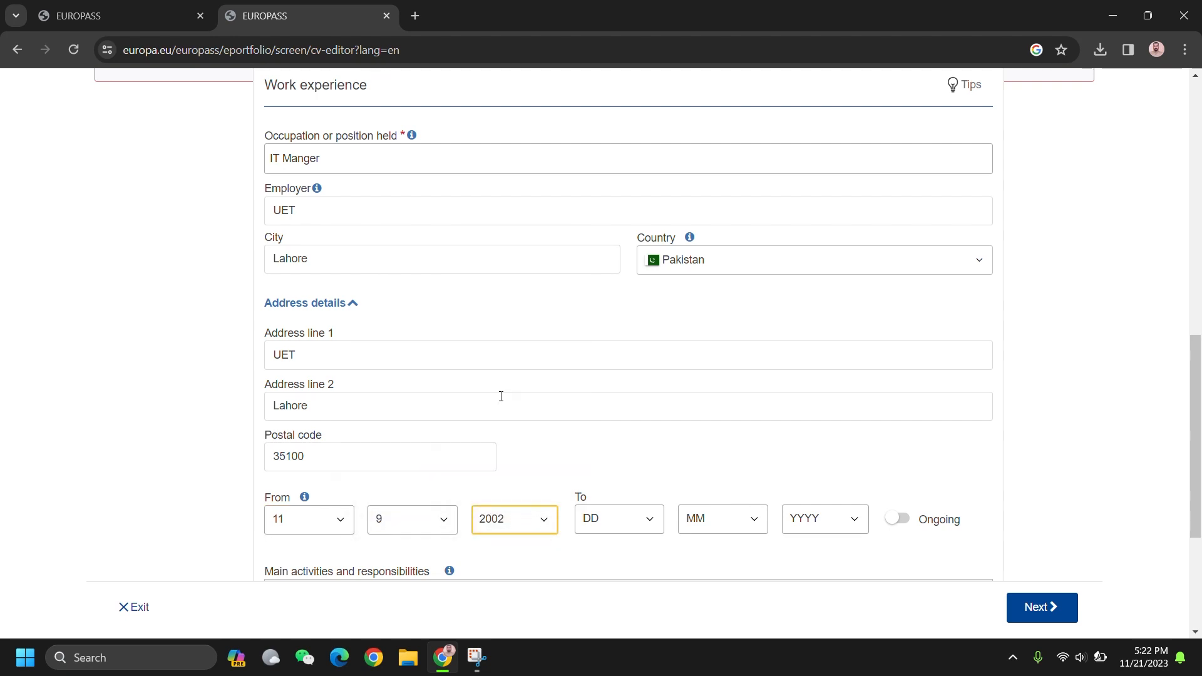
# Step: Set the IT Manger job's end date to 7/7/2011
pyautogui.click(596, 518)
pyautogui.click(633, 326)
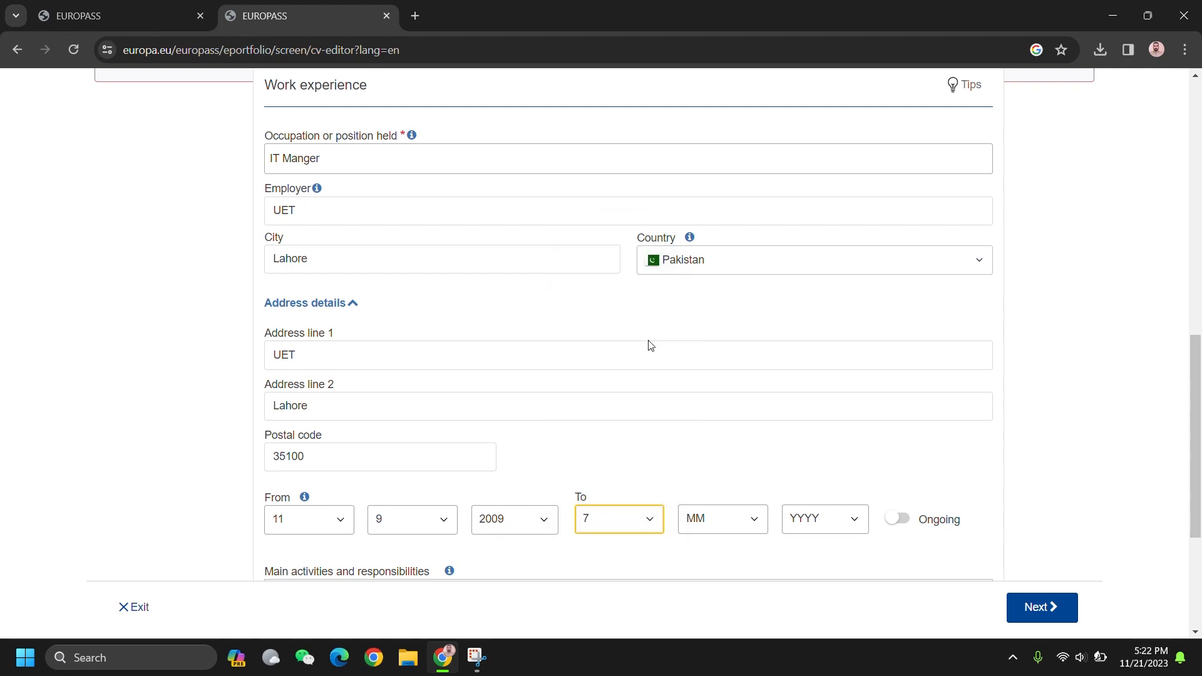
pyautogui.click(739, 520)
pyautogui.click(729, 431)
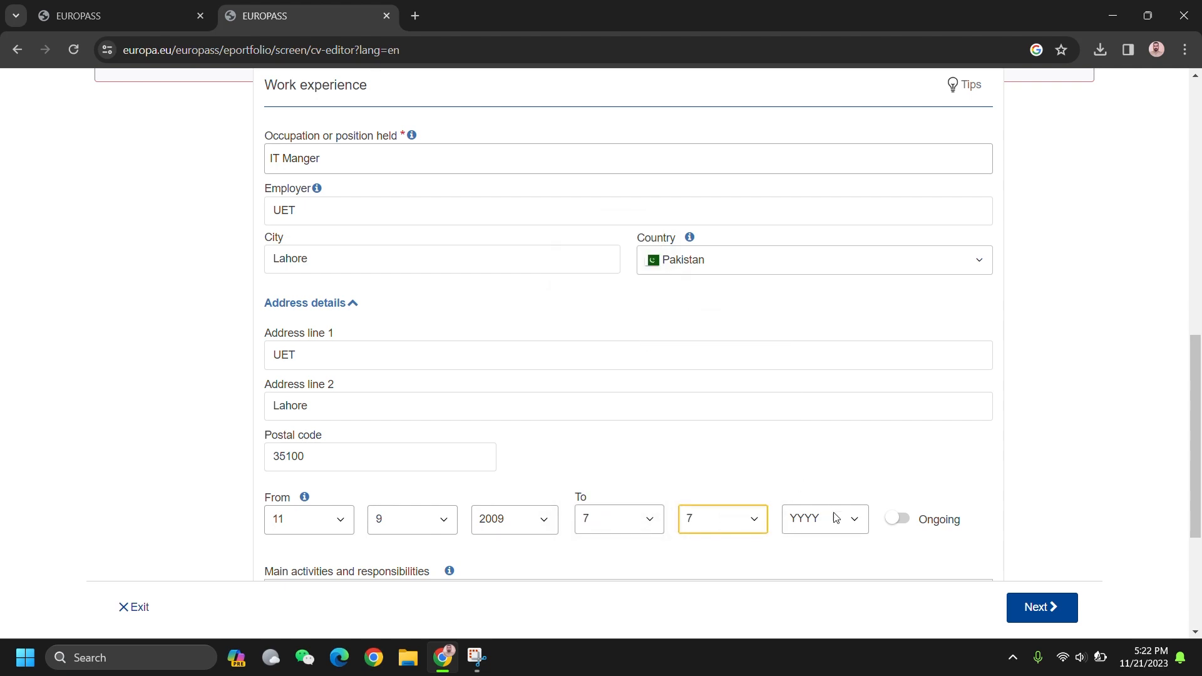
pyautogui.click(848, 529)
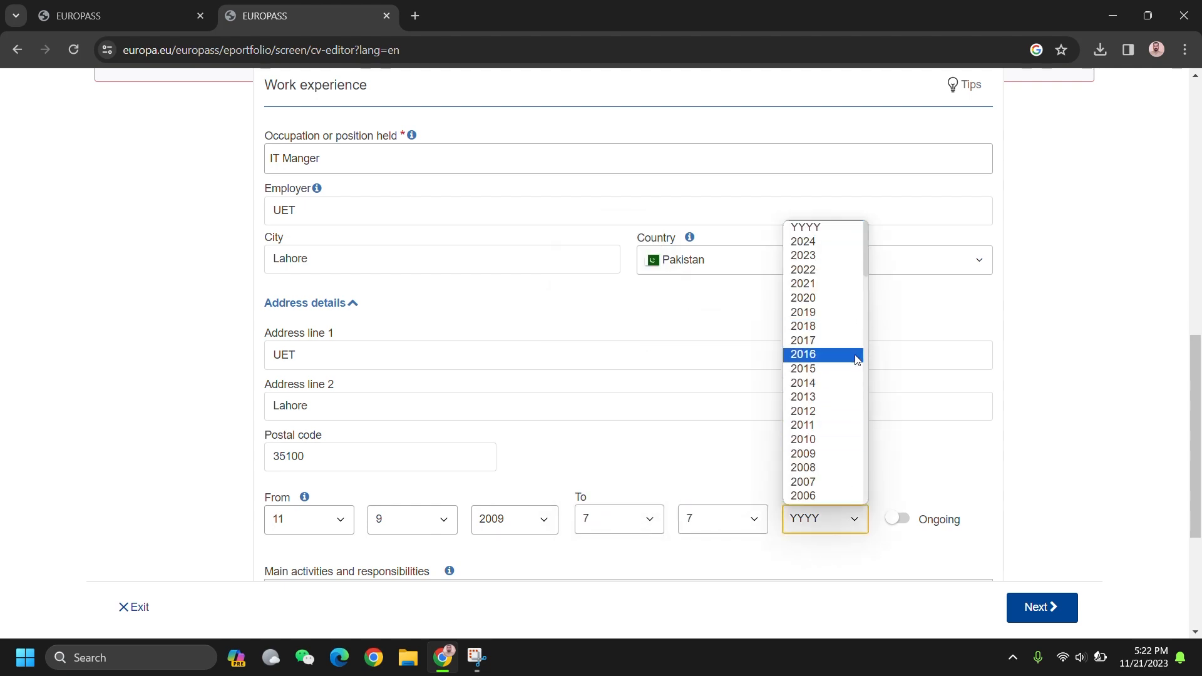
pyautogui.click(858, 426)
# Step: Select and deselect the main activities text, then tick More details to show extra job fields
pyautogui.scroll(-3, 915, 471)
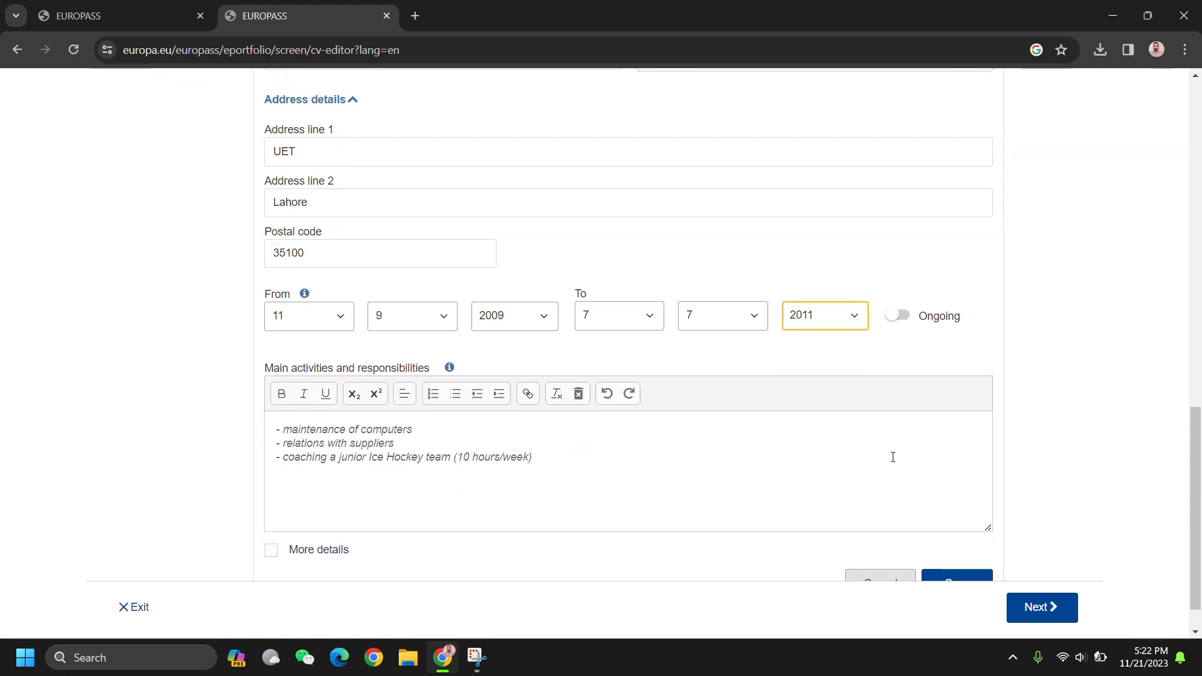
pyautogui.click(304, 463)
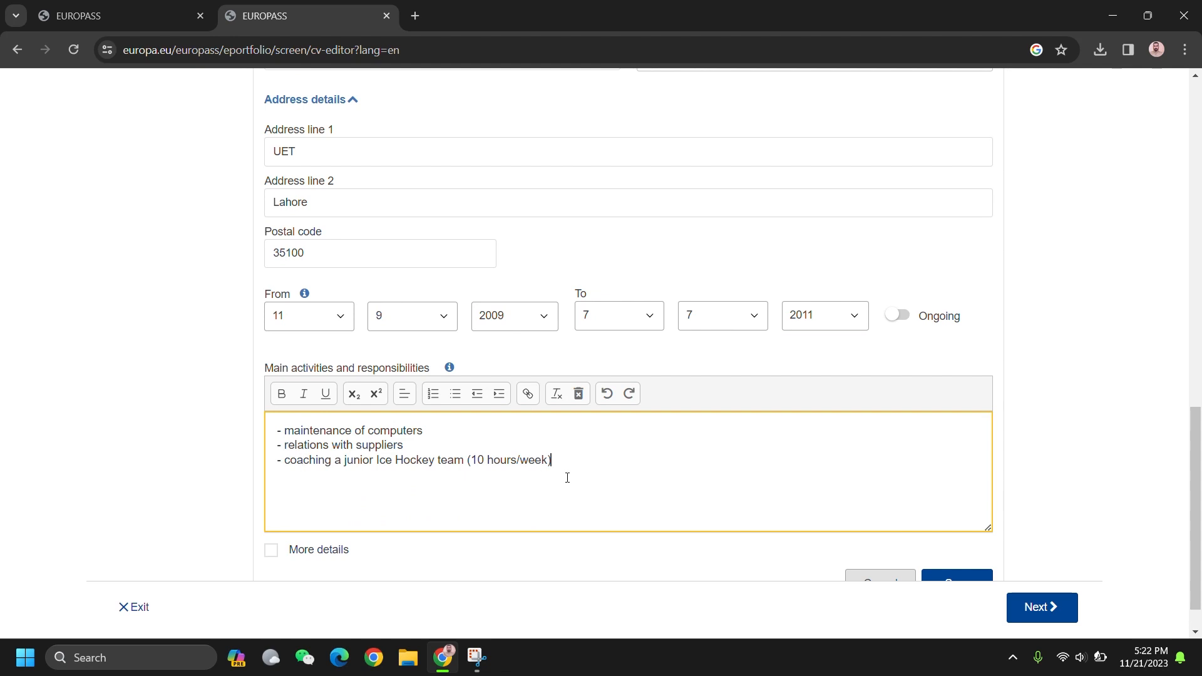
pyautogui.moveTo(567, 478); pyautogui.dragTo(291, 434)
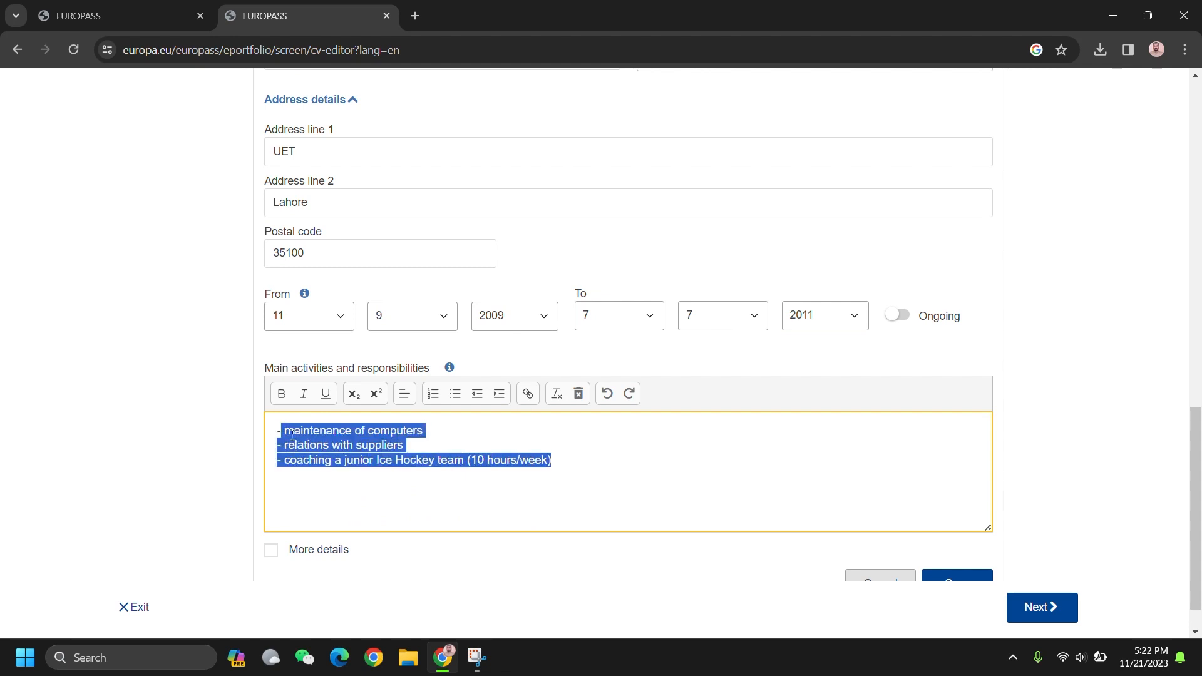
pyautogui.click(484, 489)
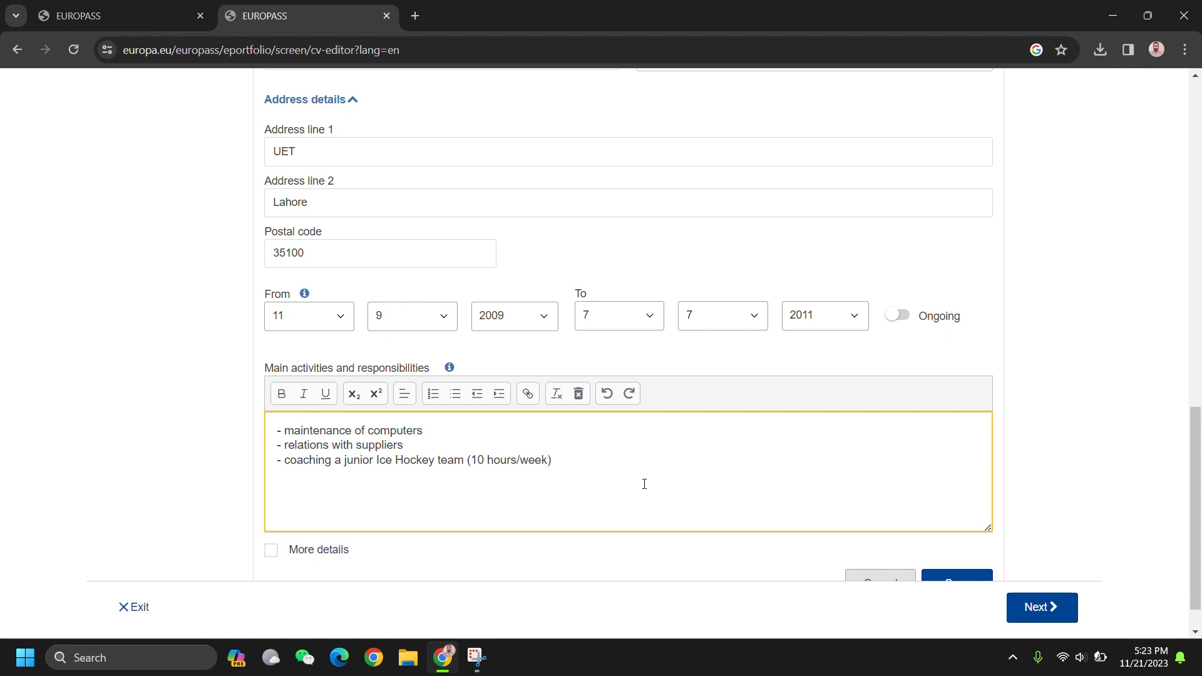
pyautogui.scroll(-1, 658, 494)
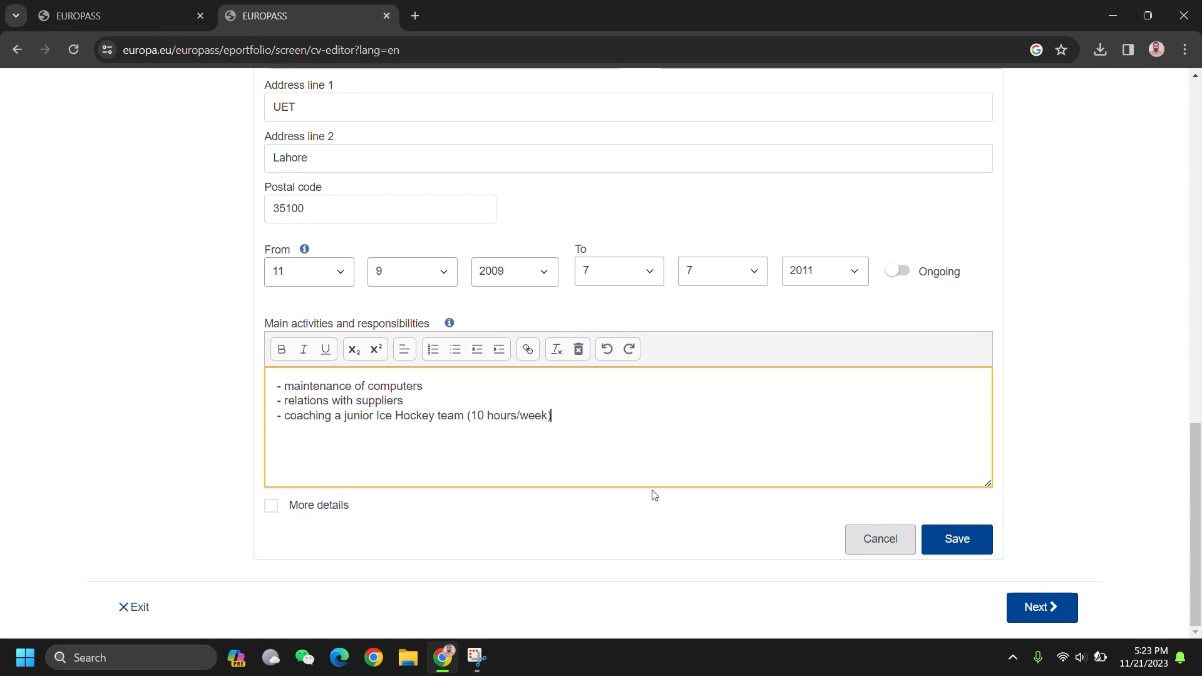
pyautogui.click(322, 507)
pyautogui.scroll(-3, 469, 485)
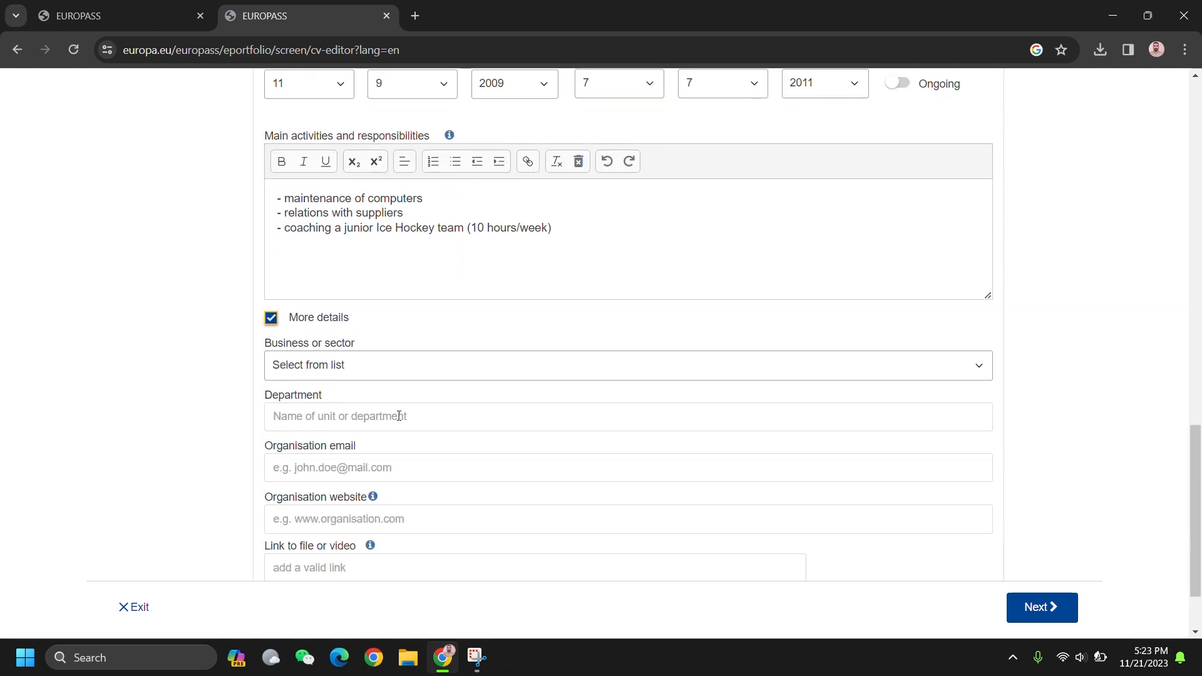
pyautogui.scroll(-2, 467, 443)
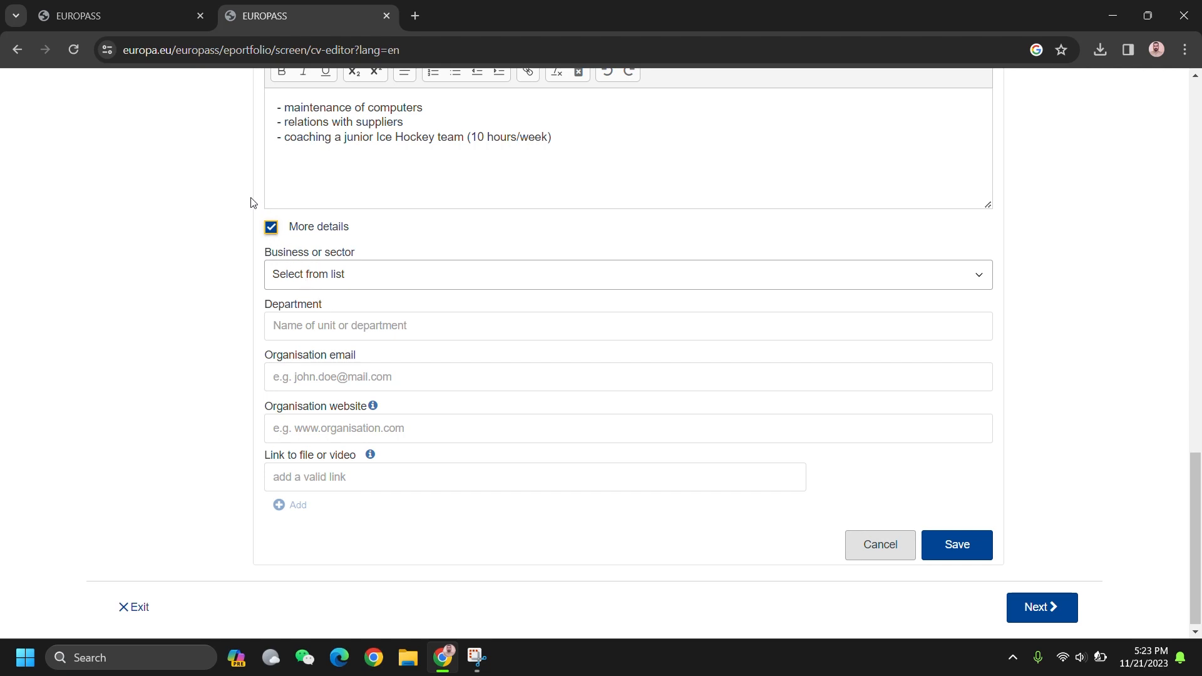
# Step: Hide extra details, save the IT Manger entry, and start a new job with occupation ICT
pyautogui.click(270, 228)
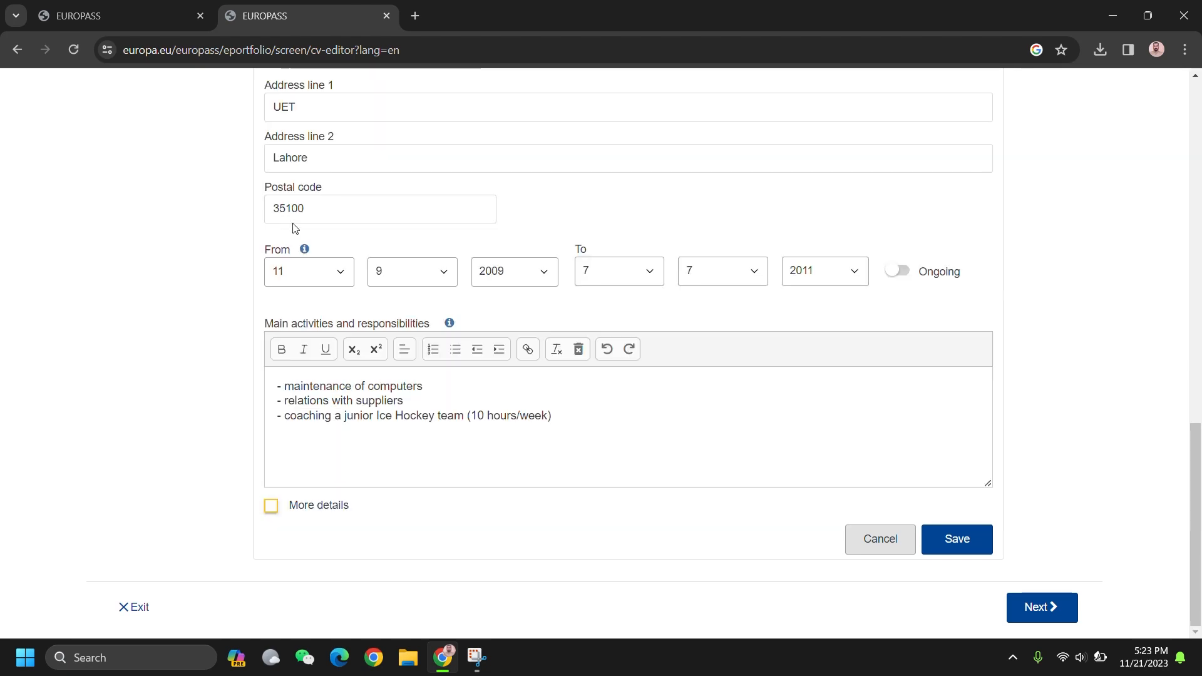
pyautogui.click(958, 538)
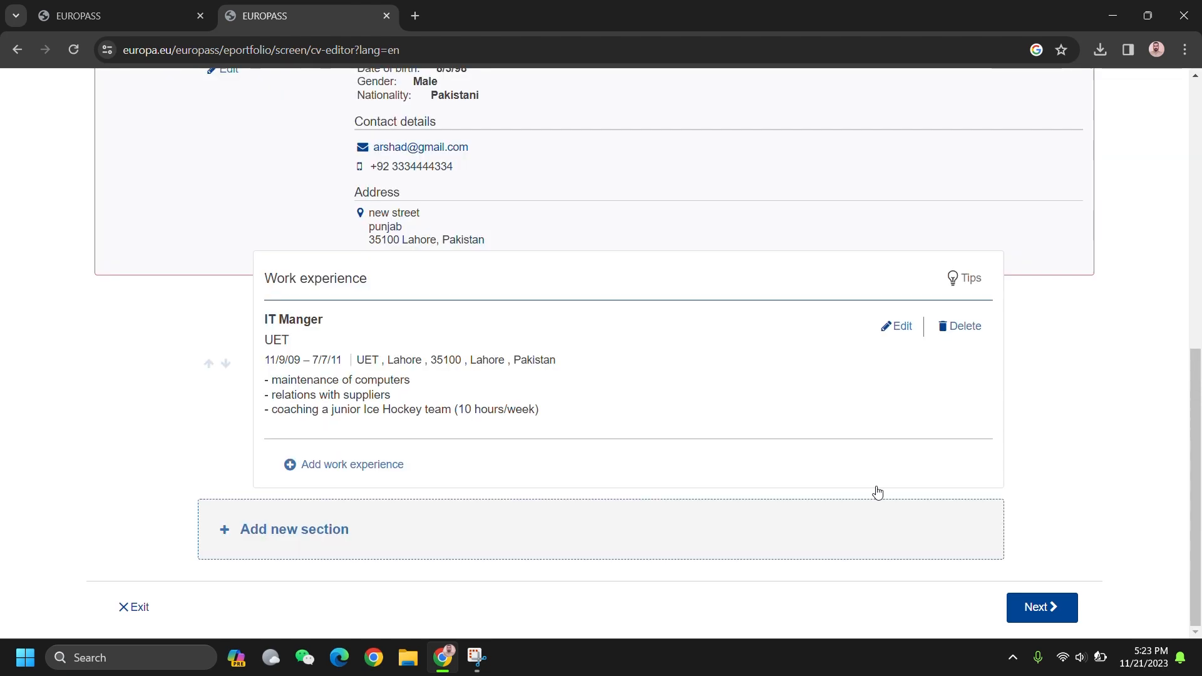
pyautogui.click(327, 464)
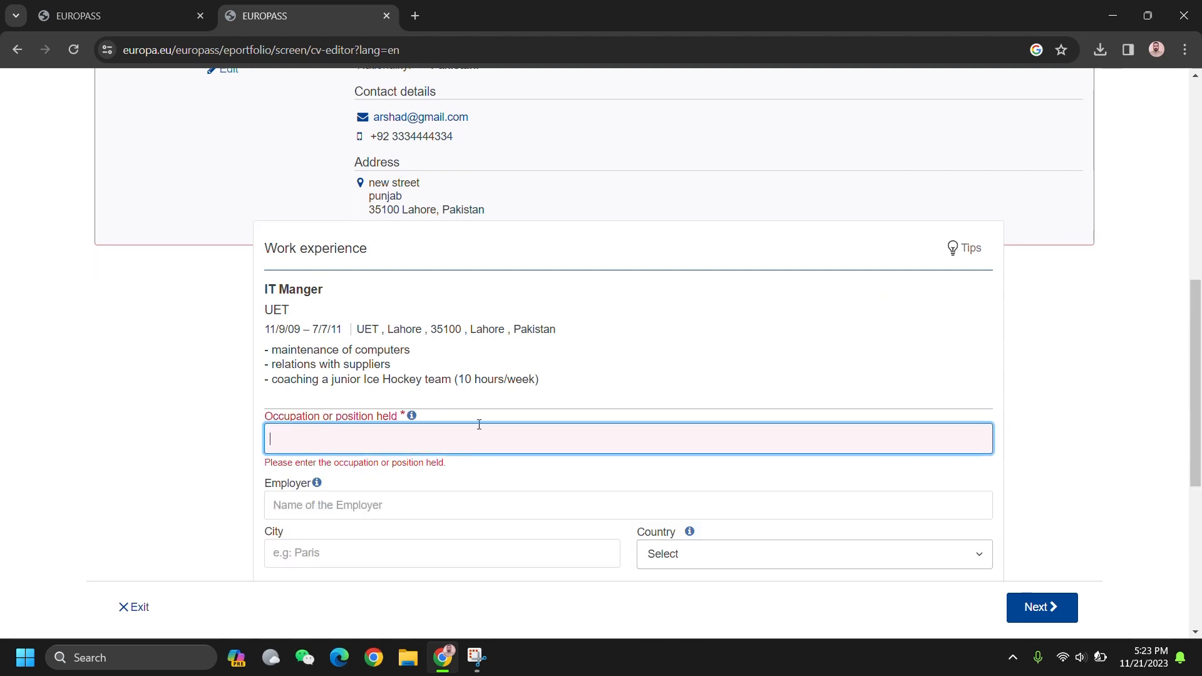
pyautogui.write('IYT')
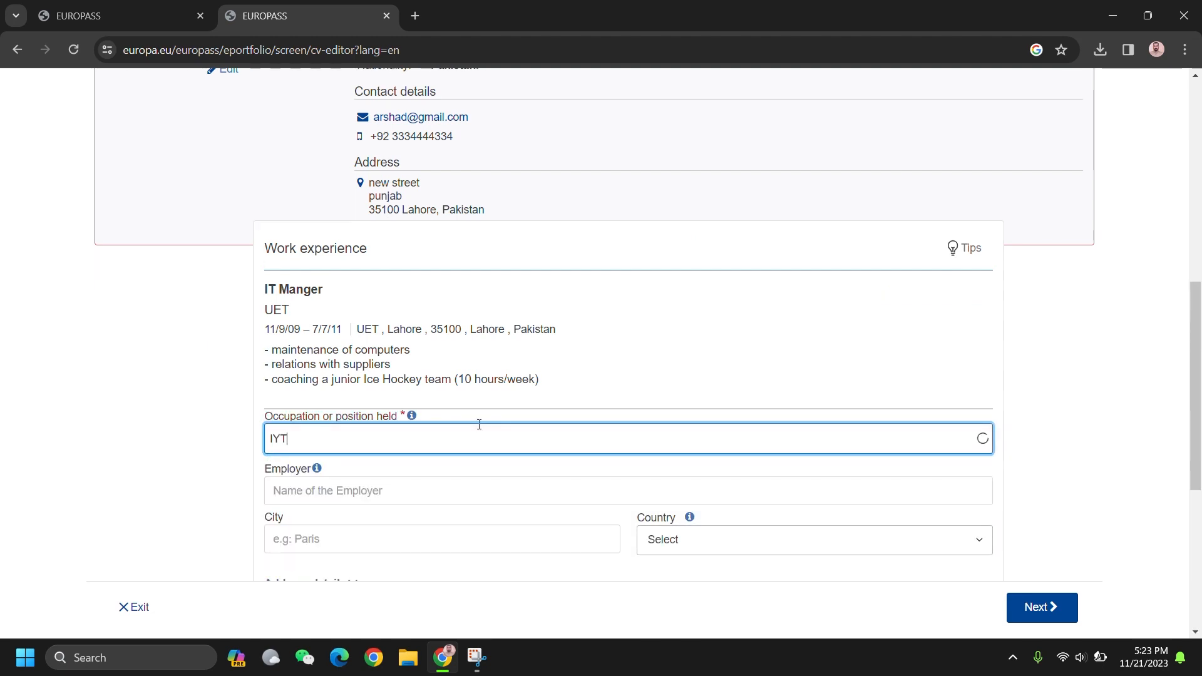
pyautogui.press('BackSpace')
pyautogui.press('BackSpace')
pyautogui.write('CT')
# Step: Set the ICT job's employer to UET, city Lahore and country Pakistan
pyautogui.click(393, 491)
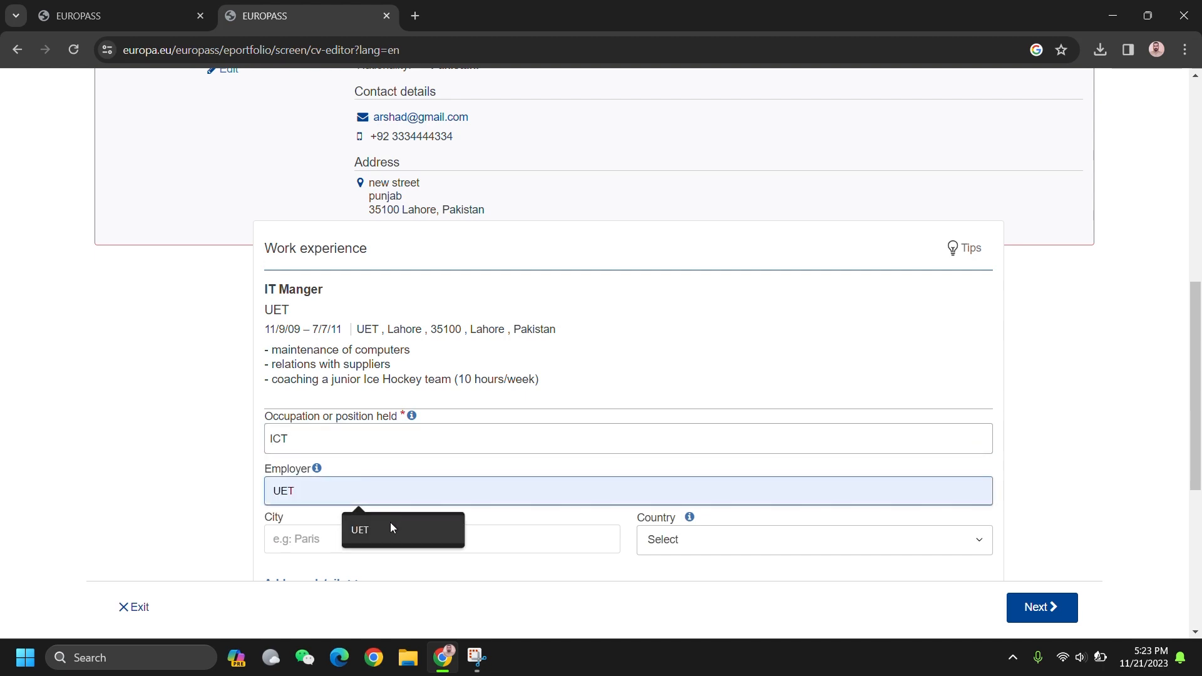
pyautogui.click(389, 522)
pyautogui.click(442, 541)
pyautogui.click(403, 578)
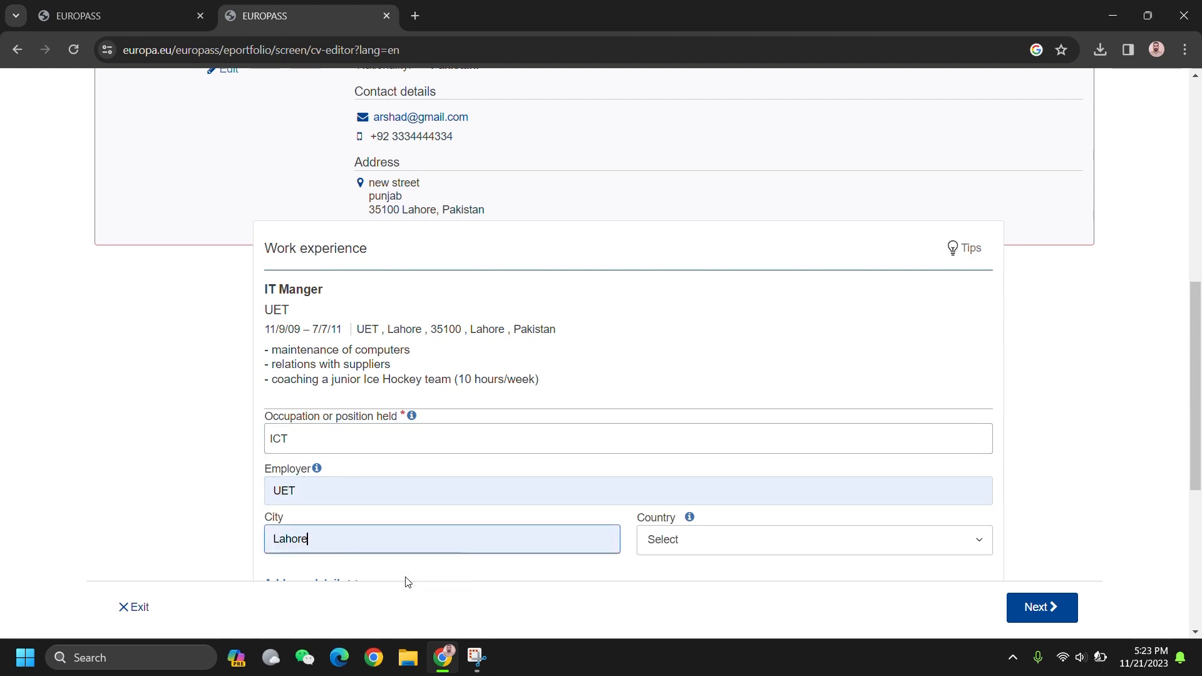
pyautogui.click(688, 542)
pyautogui.write('pak')
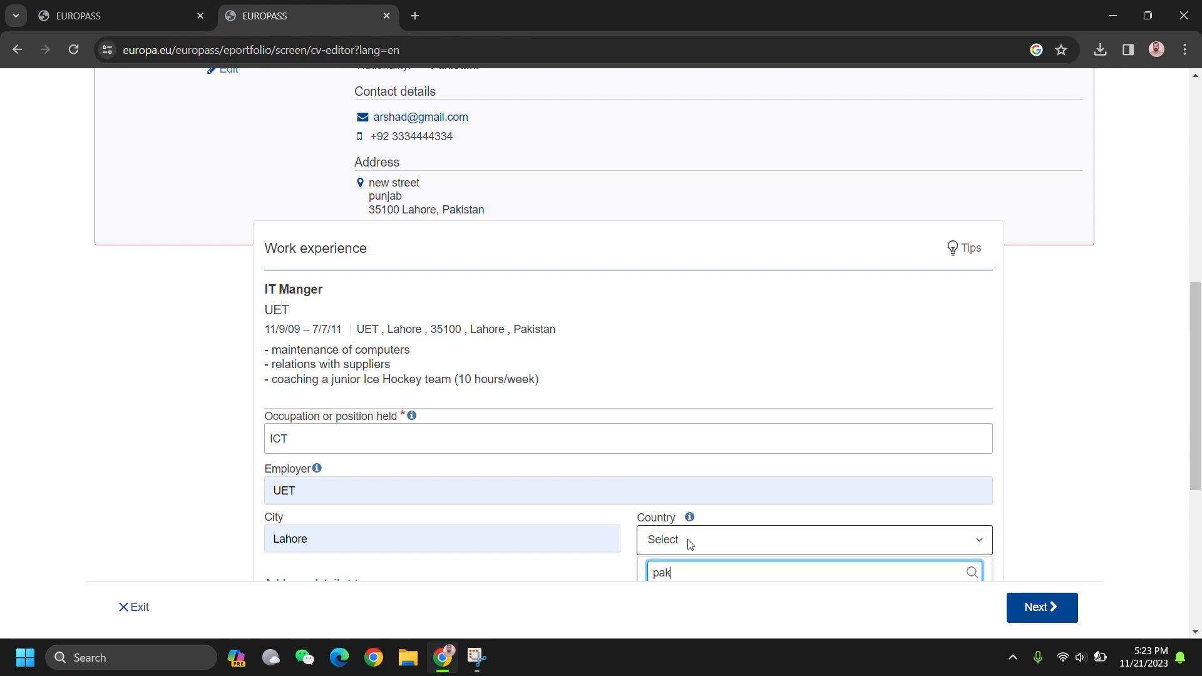
pyautogui.scroll(-1, 702, 474)
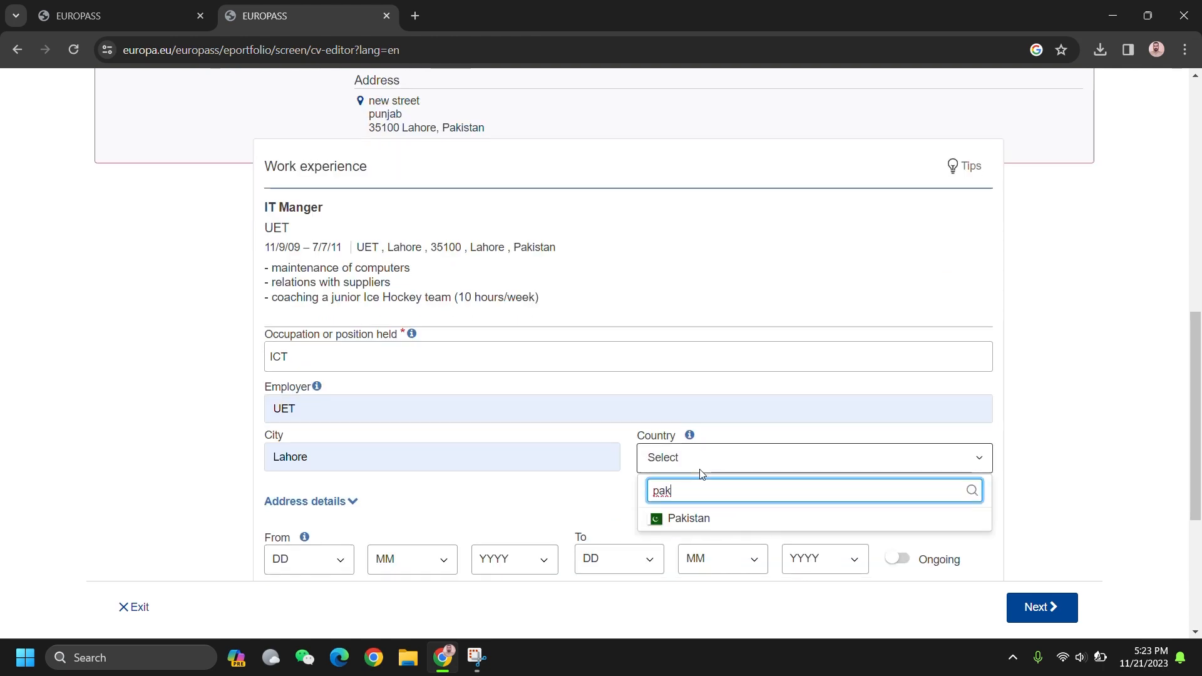
pyautogui.click(719, 520)
pyautogui.scroll(-3, 435, 507)
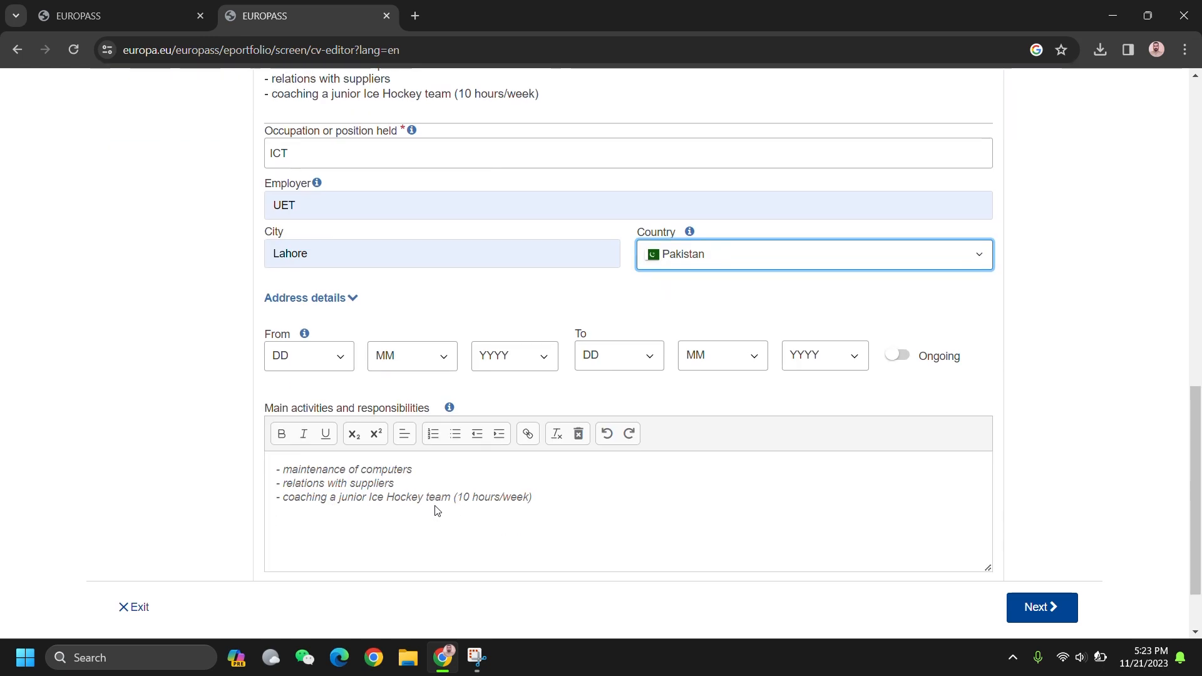
# Step: Give the ICT job a start date of 14/6/2016 and mark it as ongoing
pyautogui.click(317, 350)
pyautogui.click(343, 261)
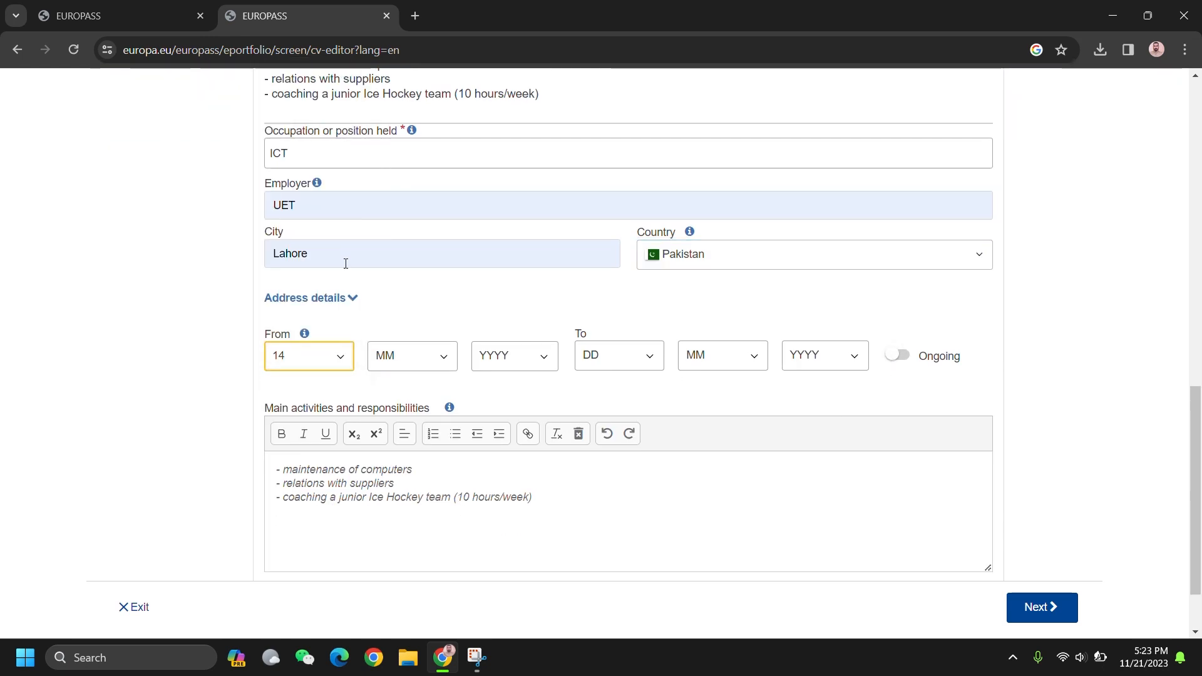
pyautogui.click(430, 364)
pyautogui.click(412, 462)
pyautogui.click(514, 355)
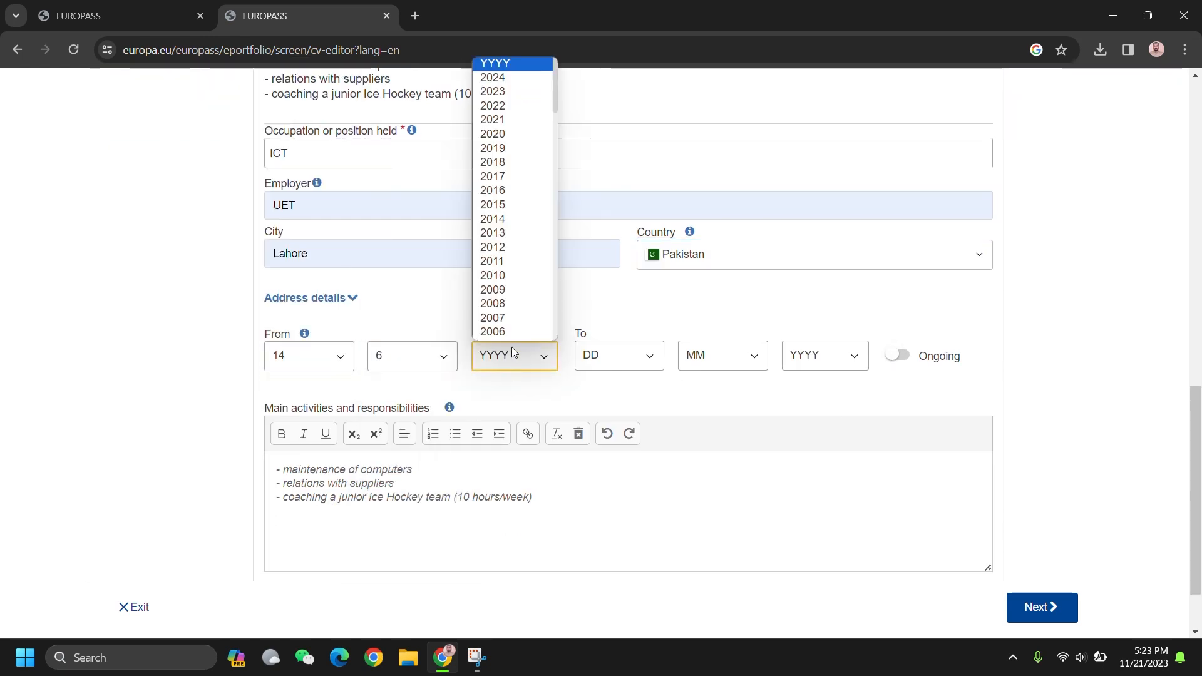
pyautogui.click(492, 190)
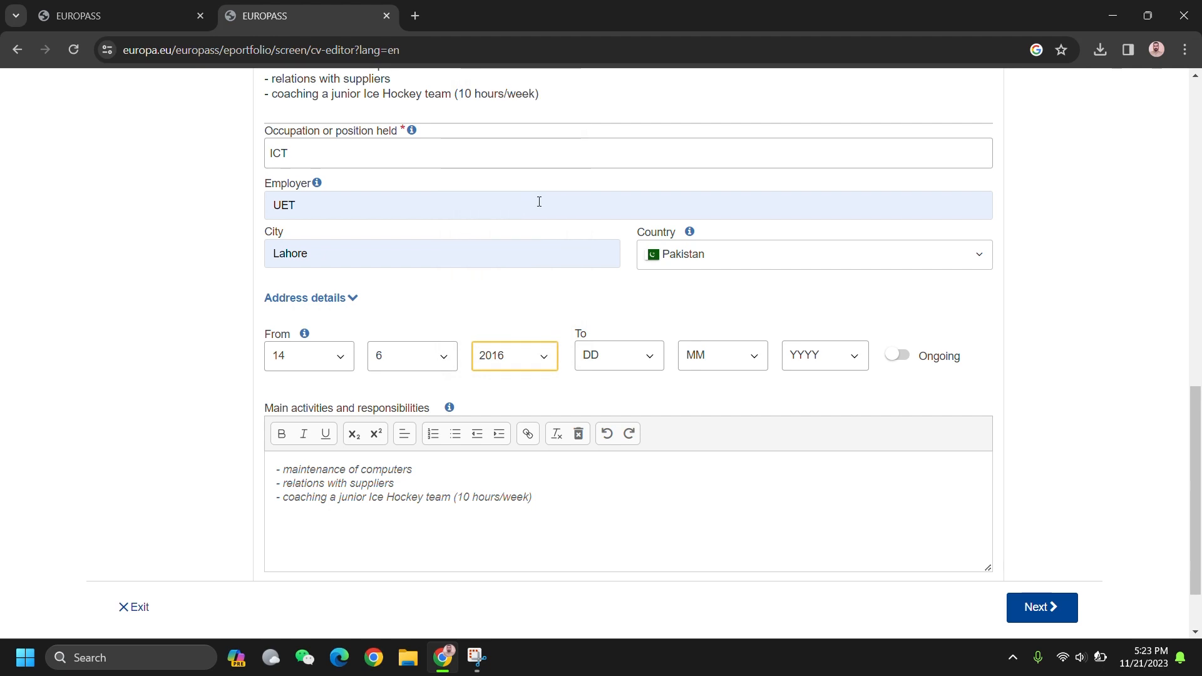
pyautogui.click(902, 361)
pyautogui.scroll(-1, 1032, 484)
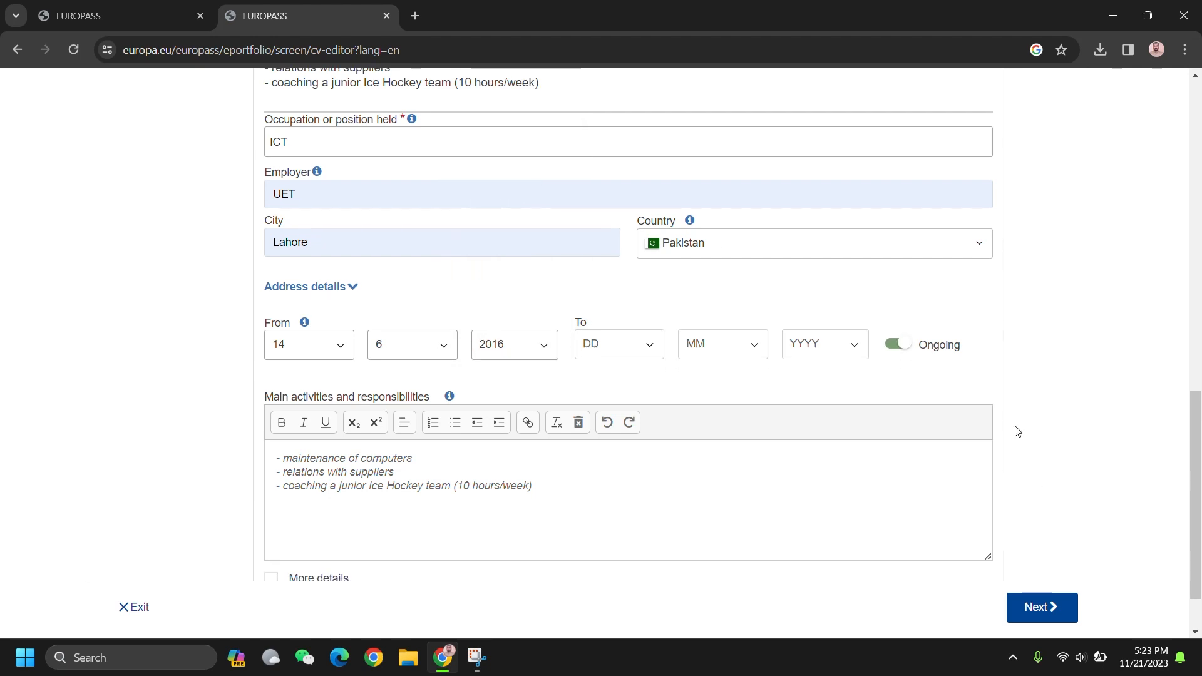
pyautogui.click(1055, 626)
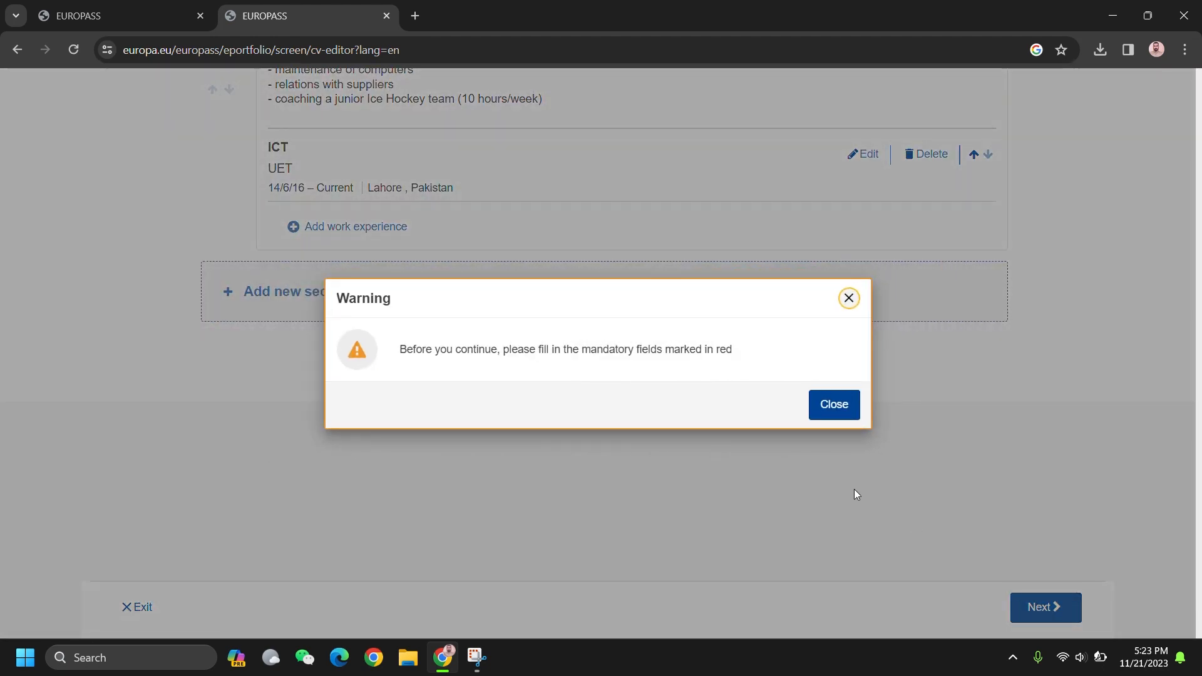
# Step: Dismiss the warning, save personal details, and move IT Manger below the ICT job
pyautogui.click(846, 412)
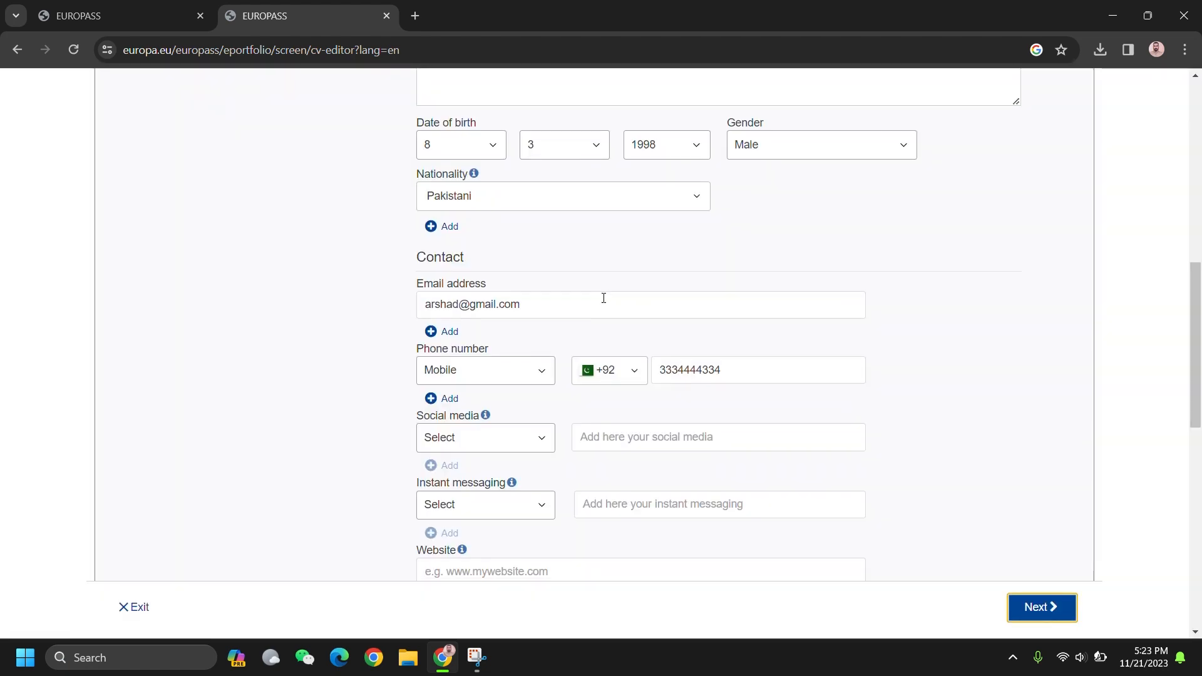
pyautogui.scroll(-5, 603, 300)
pyautogui.scroll(6, 604, 303)
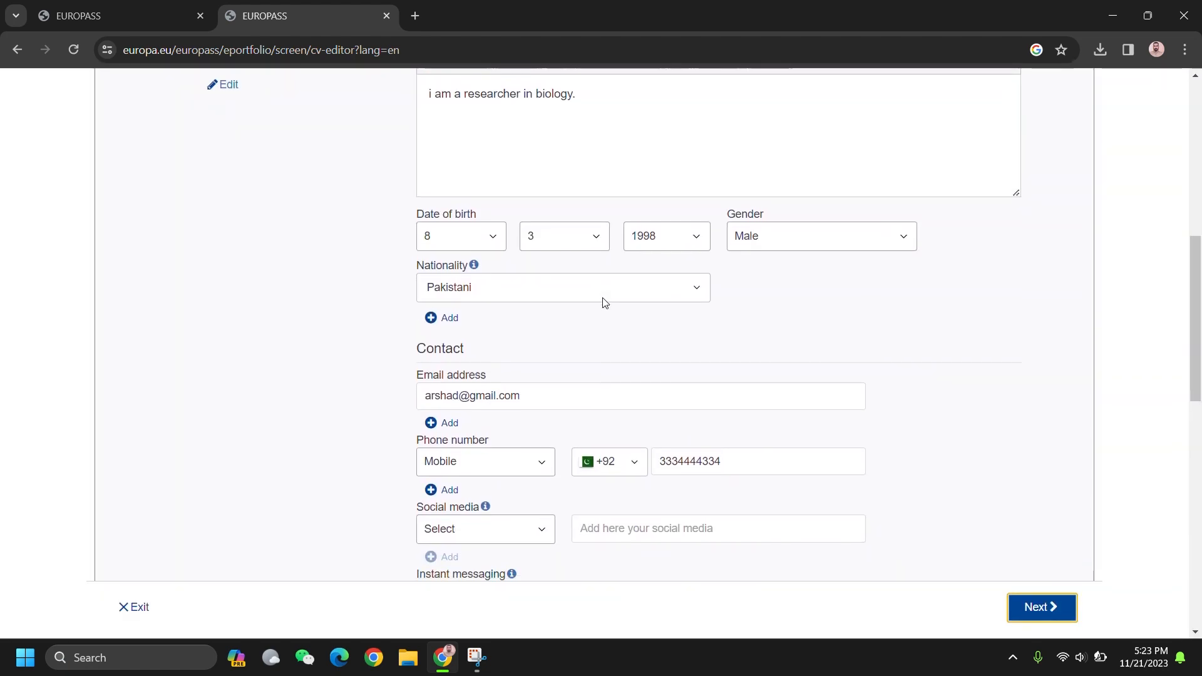
pyautogui.scroll(3, 604, 303)
pyautogui.scroll(-14, 604, 298)
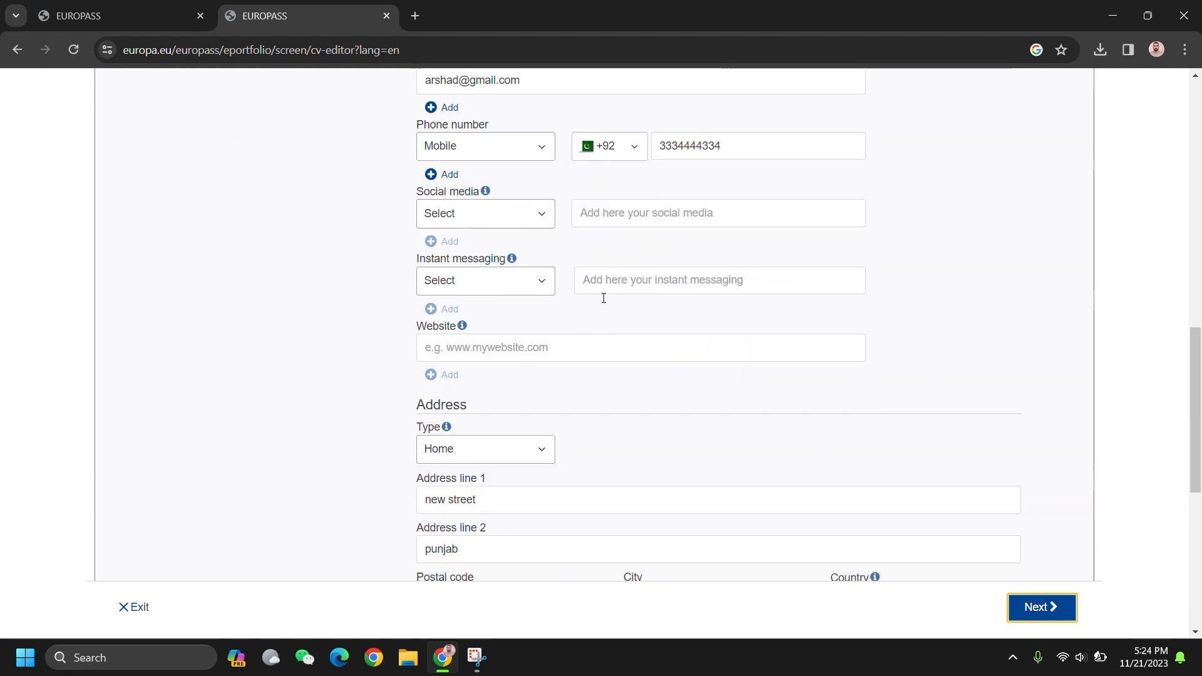
pyautogui.scroll(-1, 751, 332)
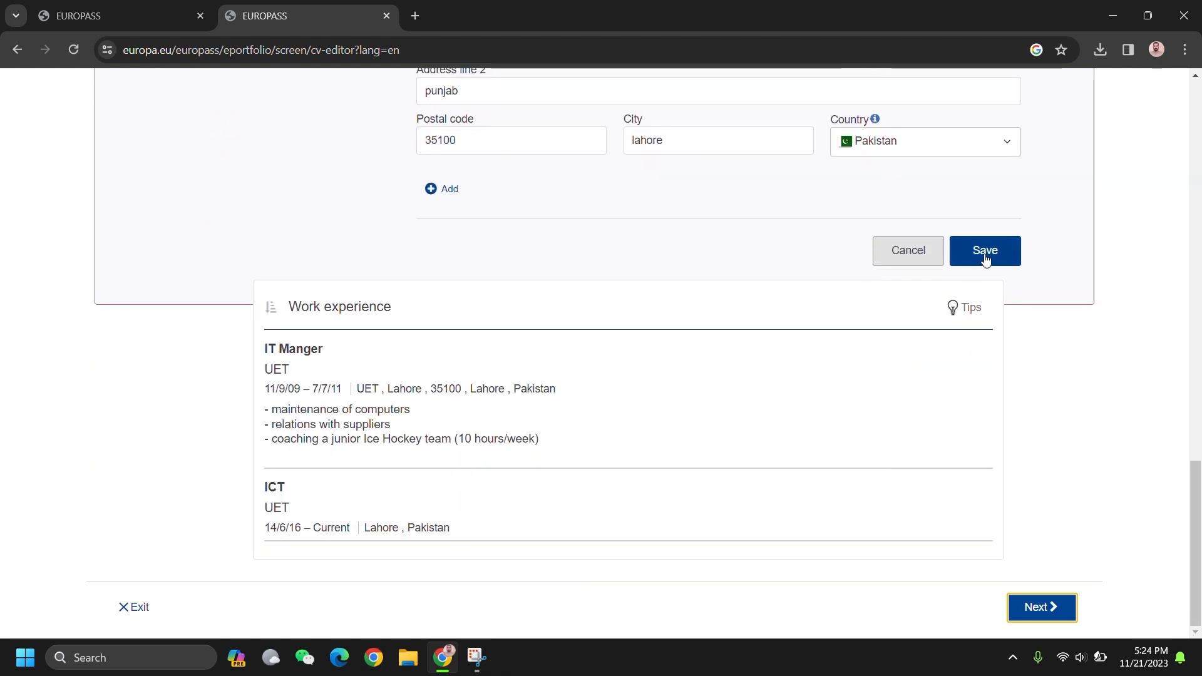
pyautogui.click(982, 254)
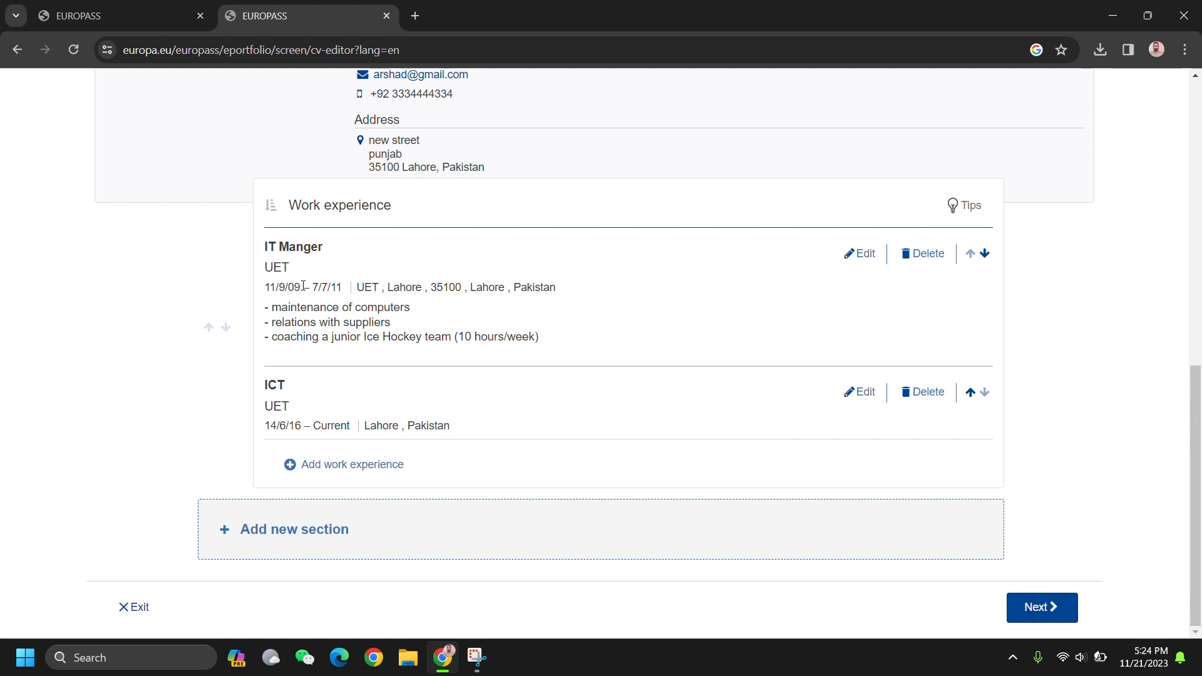
pyautogui.moveTo(260, 290)
pyautogui.mouseDown()
pyautogui.moveTo(312, 290)
pyautogui.moveTo(260, 289)
pyautogui.mouseUp()
pyautogui.click(986, 257)
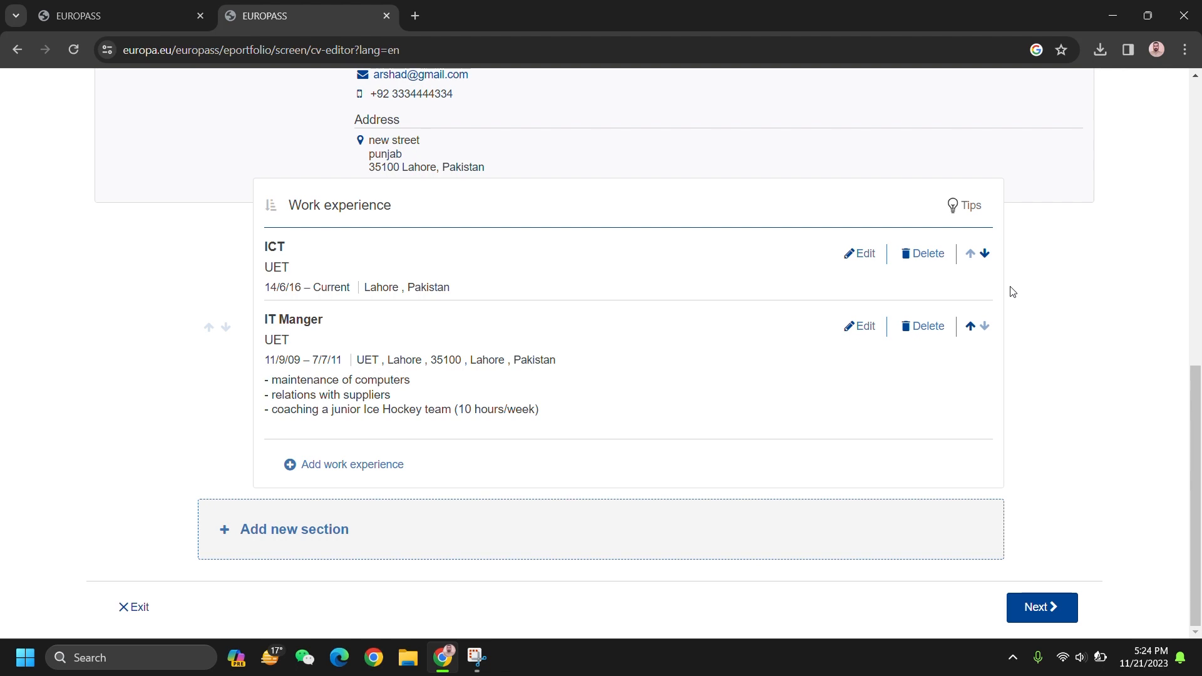
# Step: Add an Education and training section with the qualification BS
pyautogui.click(386, 517)
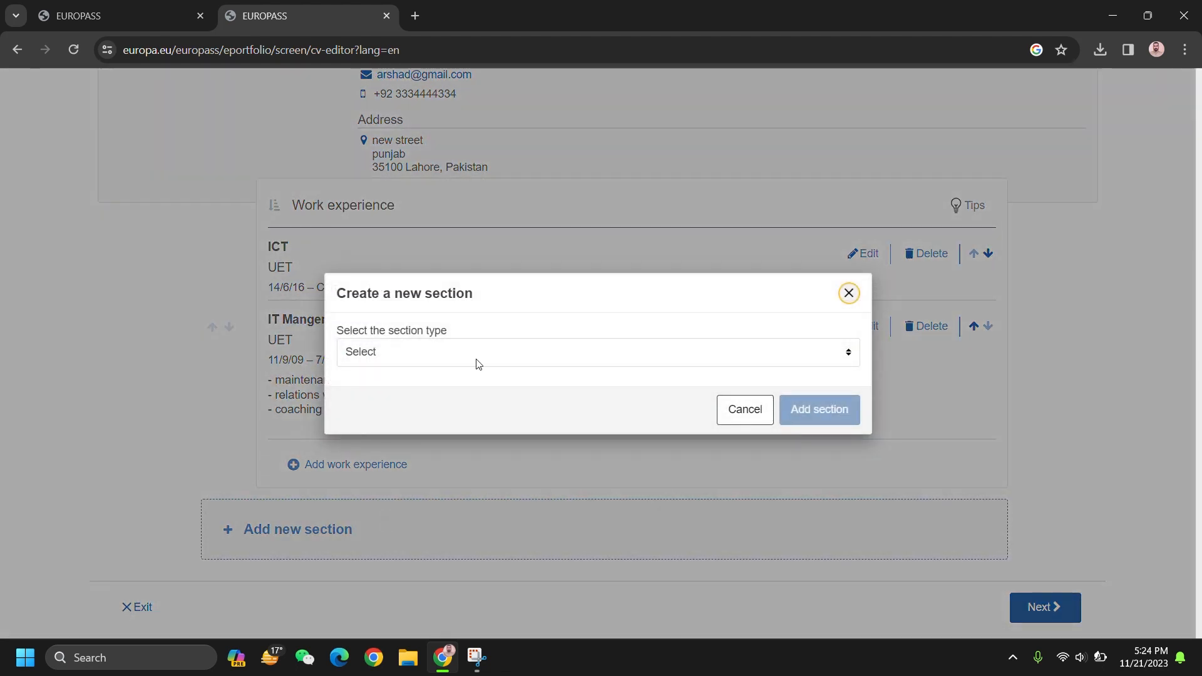
pyautogui.click(505, 354)
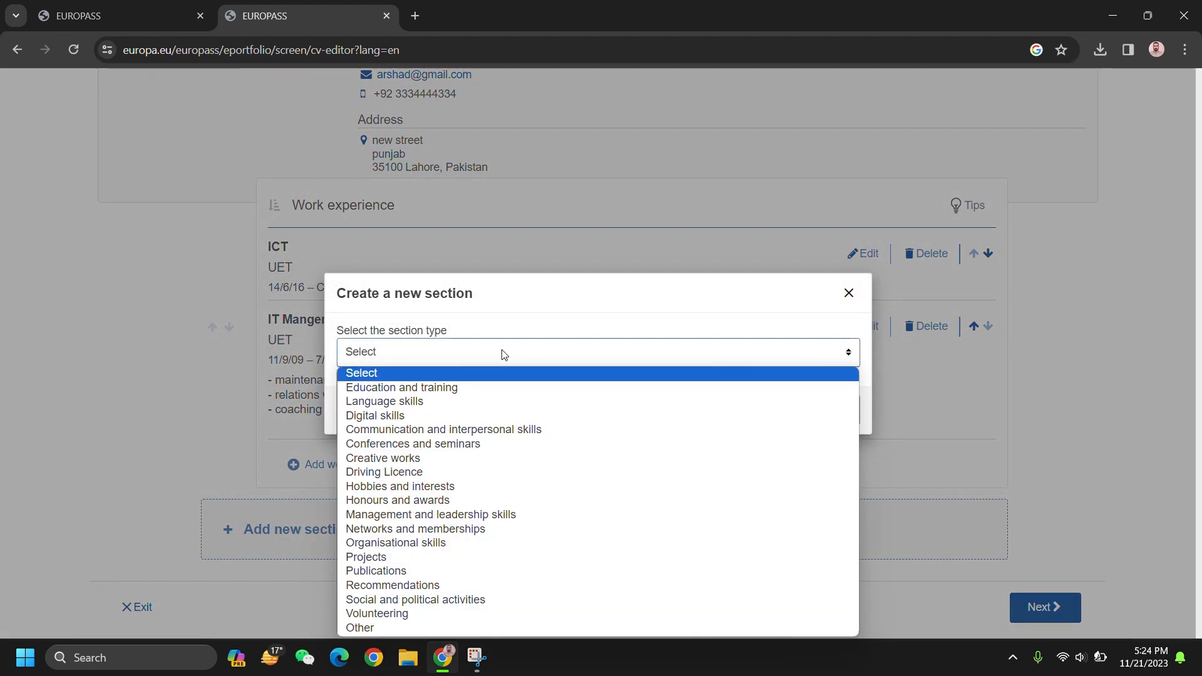
pyautogui.click(509, 388)
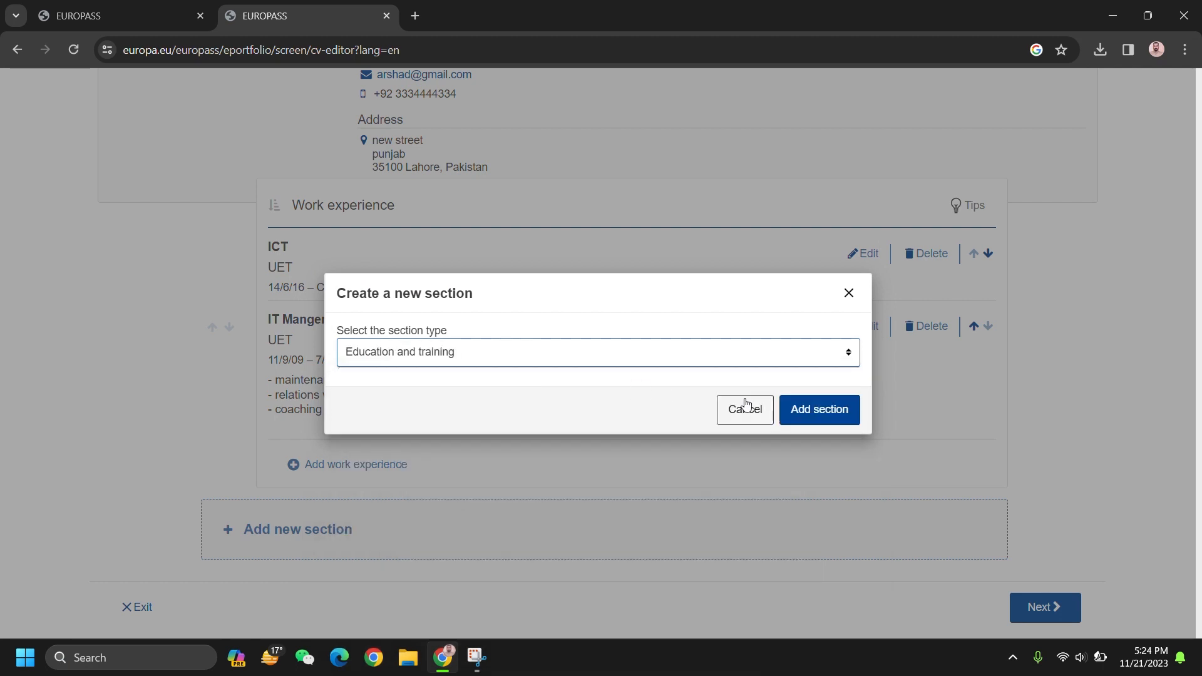
pyautogui.click(810, 403)
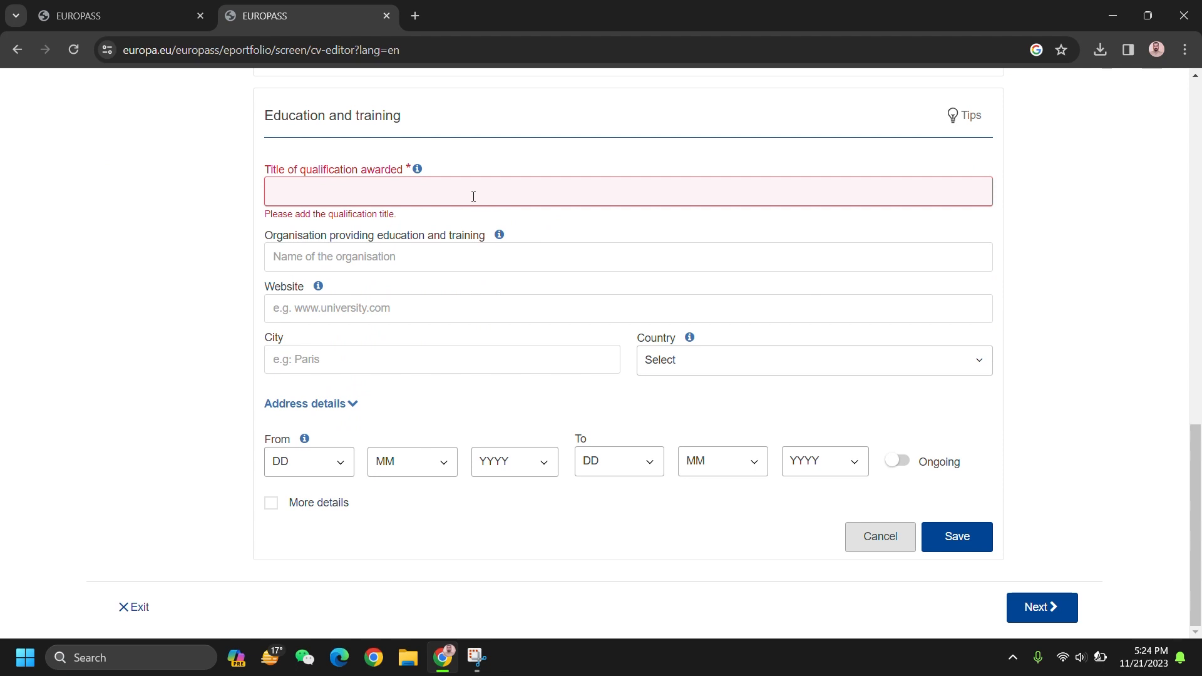
pyautogui.write('BS')
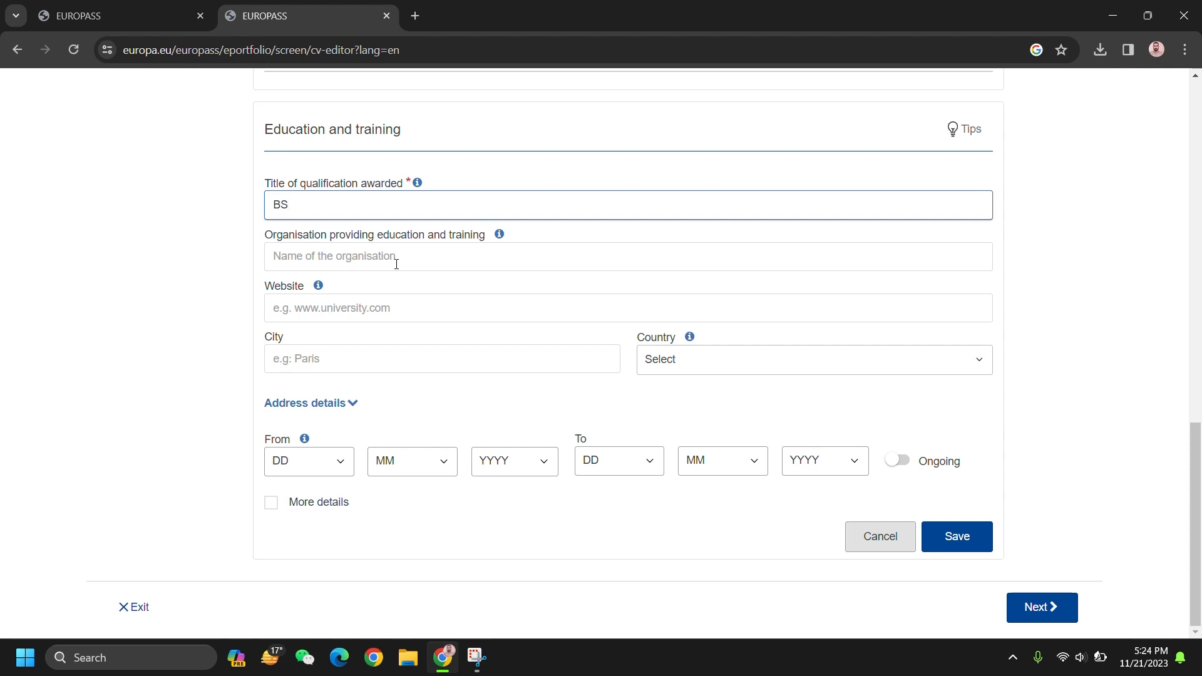
# Step: Enter organisation UET, website uet.edu.pk, city lahore and country Pakistan for the BS
pyautogui.click(373, 263)
pyautogui.write('U')
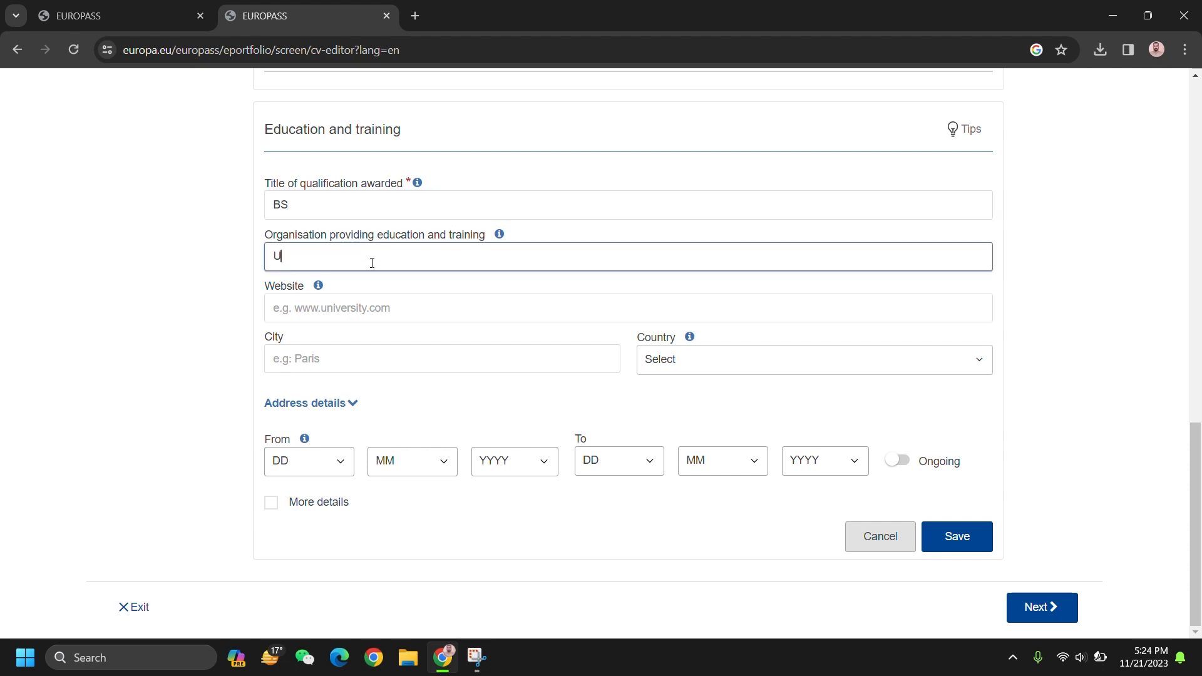
pyautogui.write('ET')
pyautogui.click(358, 309)
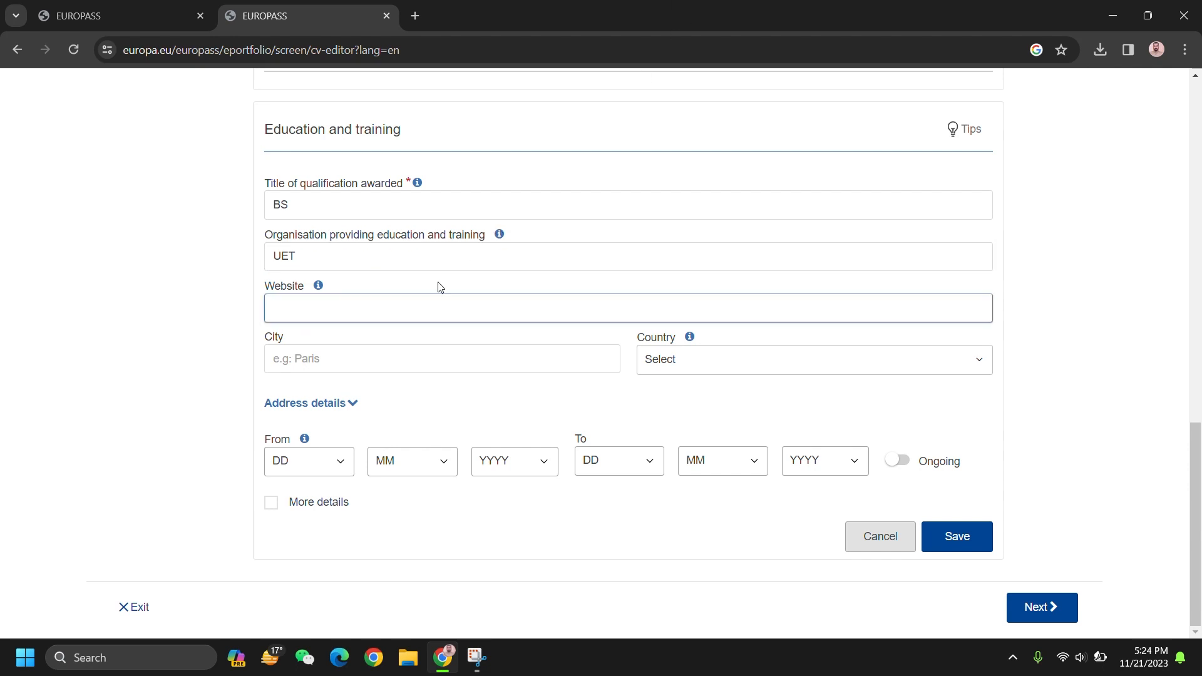
pyautogui.write('uet.edu.')
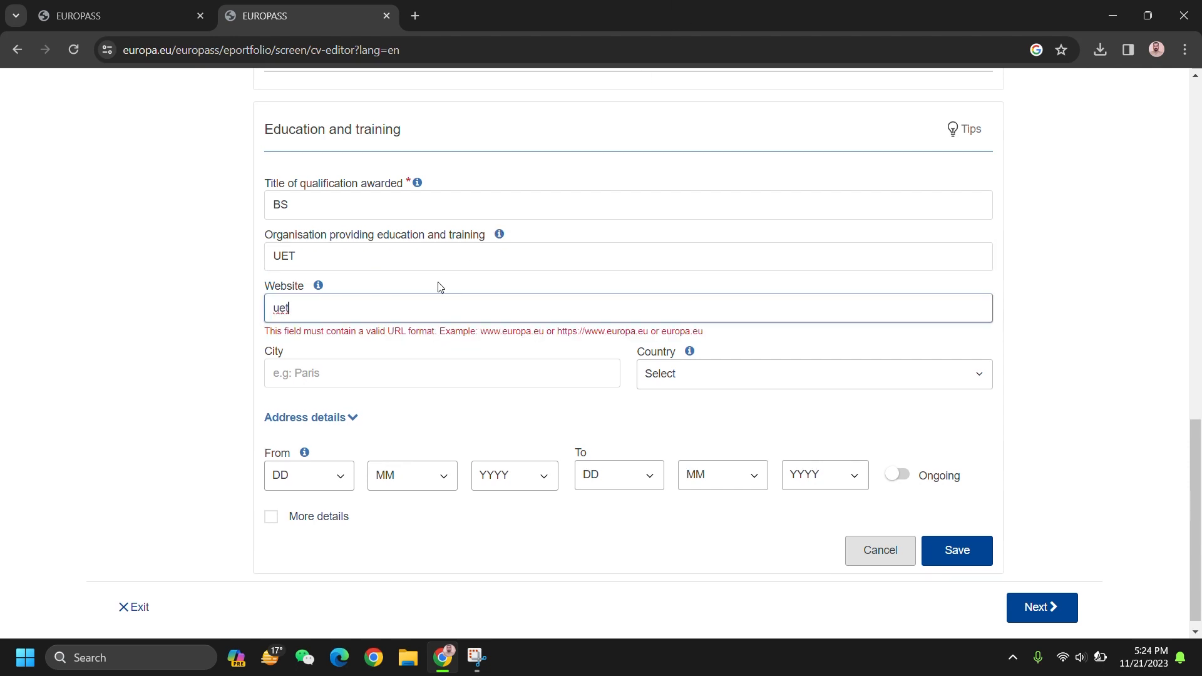
pyautogui.write('pk')
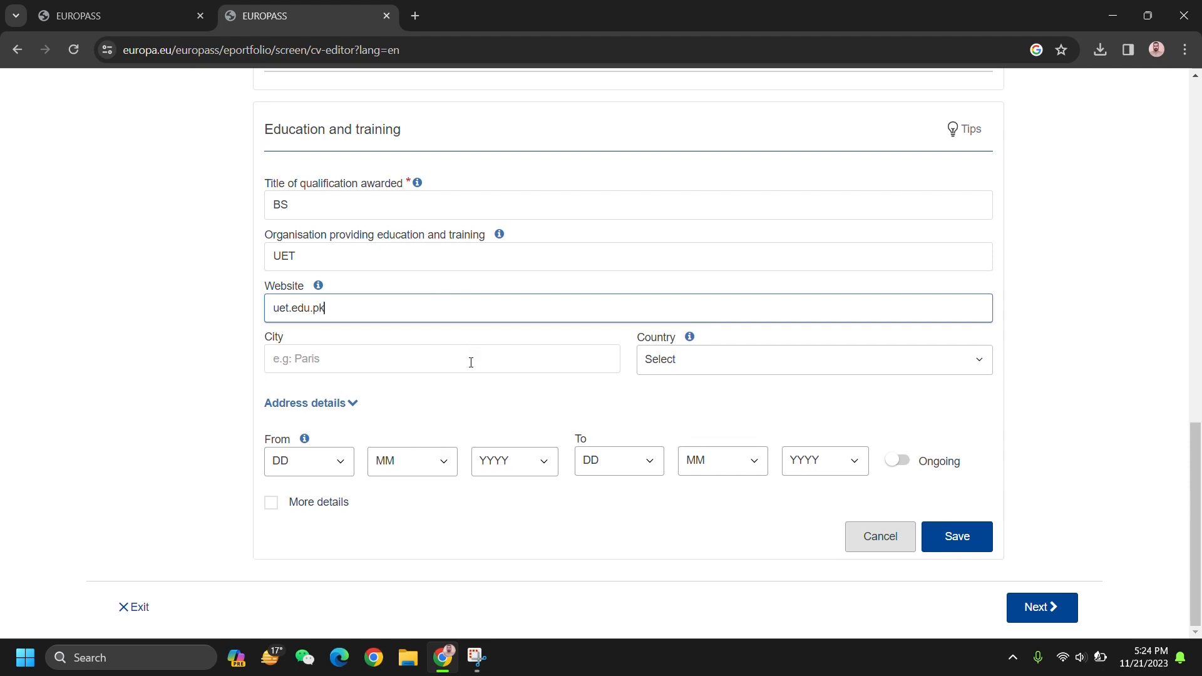
pyautogui.click(432, 371)
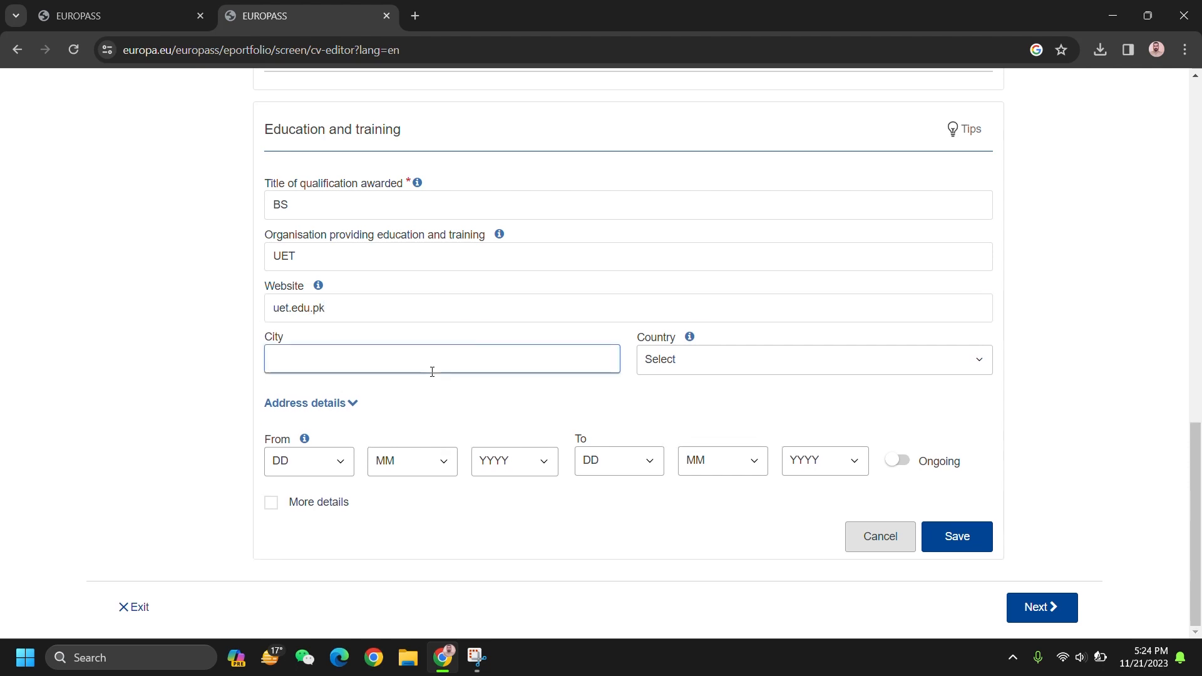
pyautogui.write('lahore')
pyautogui.click(679, 370)
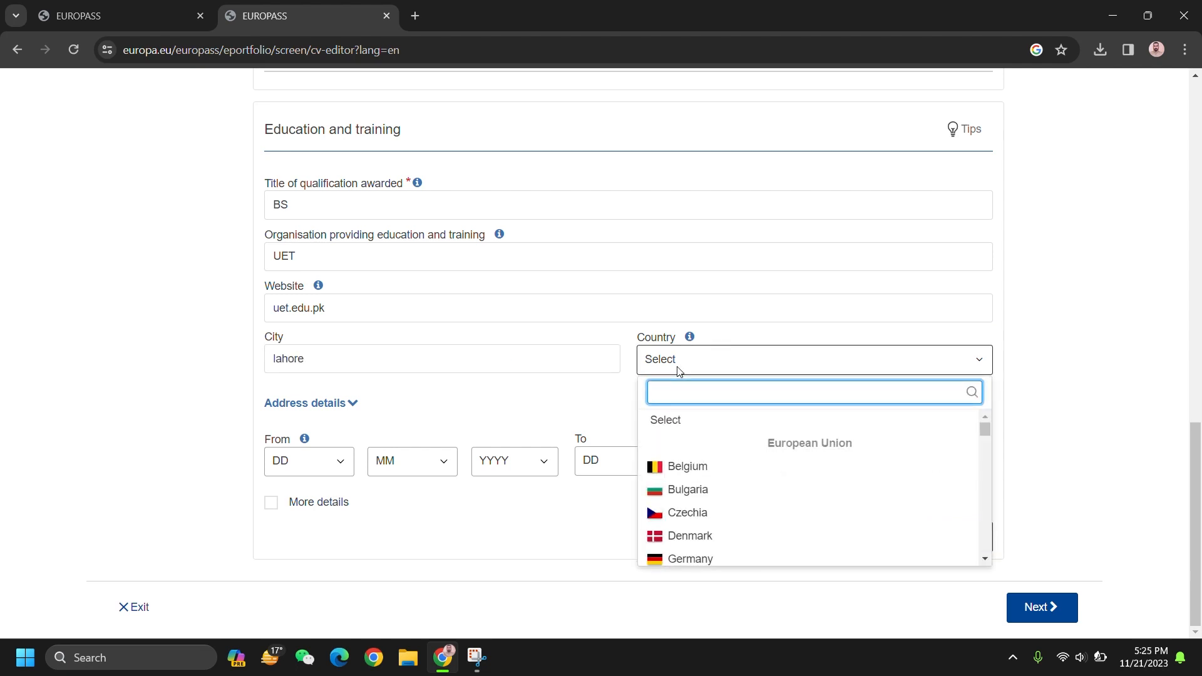
pyautogui.write('pak')
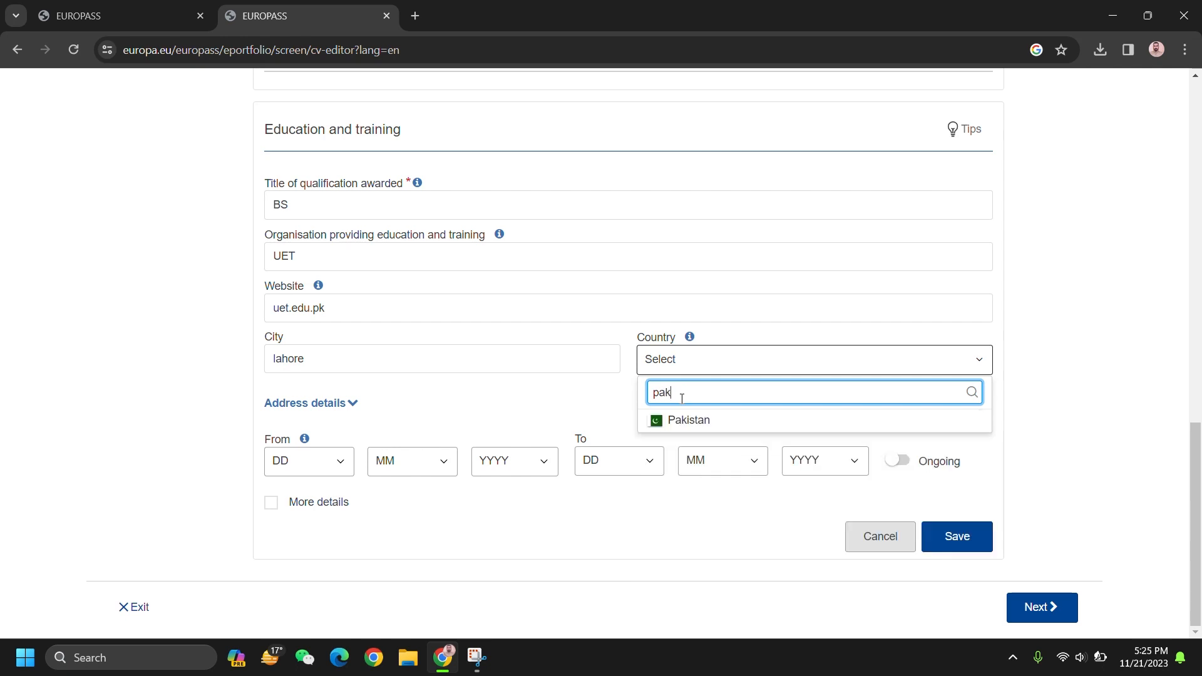
pyautogui.write('i')
pyautogui.click(687, 418)
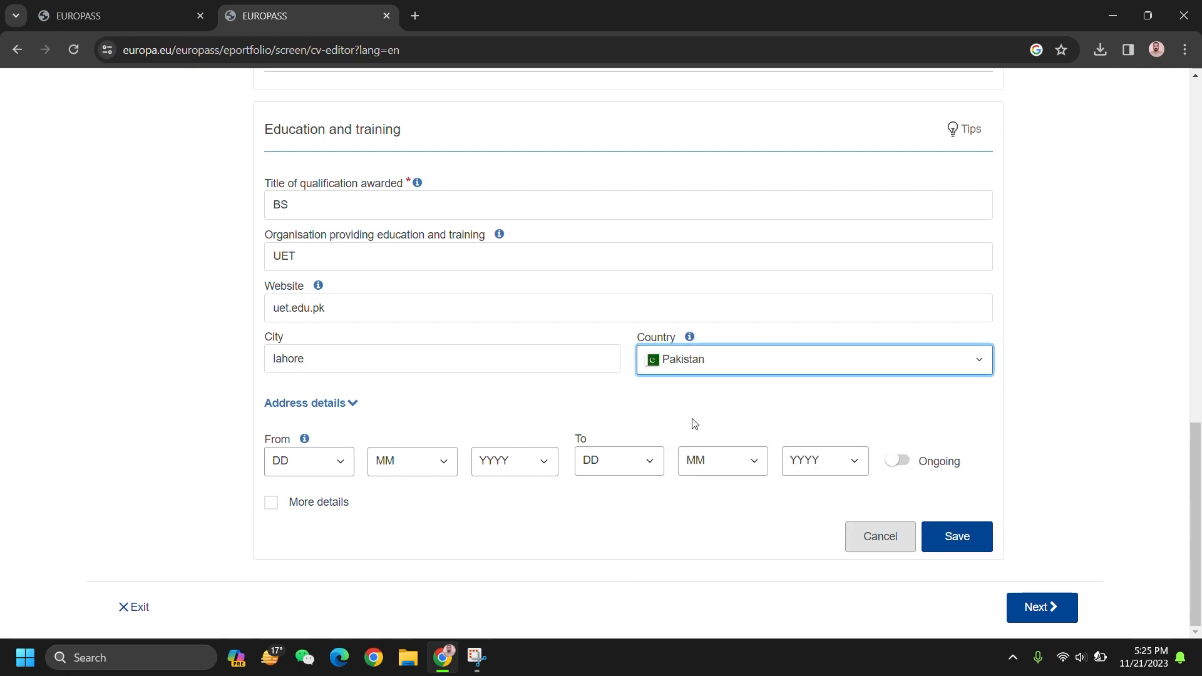
# Step: Set the BS start date to 18/4/2009
pyautogui.click(317, 468)
pyautogui.click(316, 423)
pyautogui.click(419, 457)
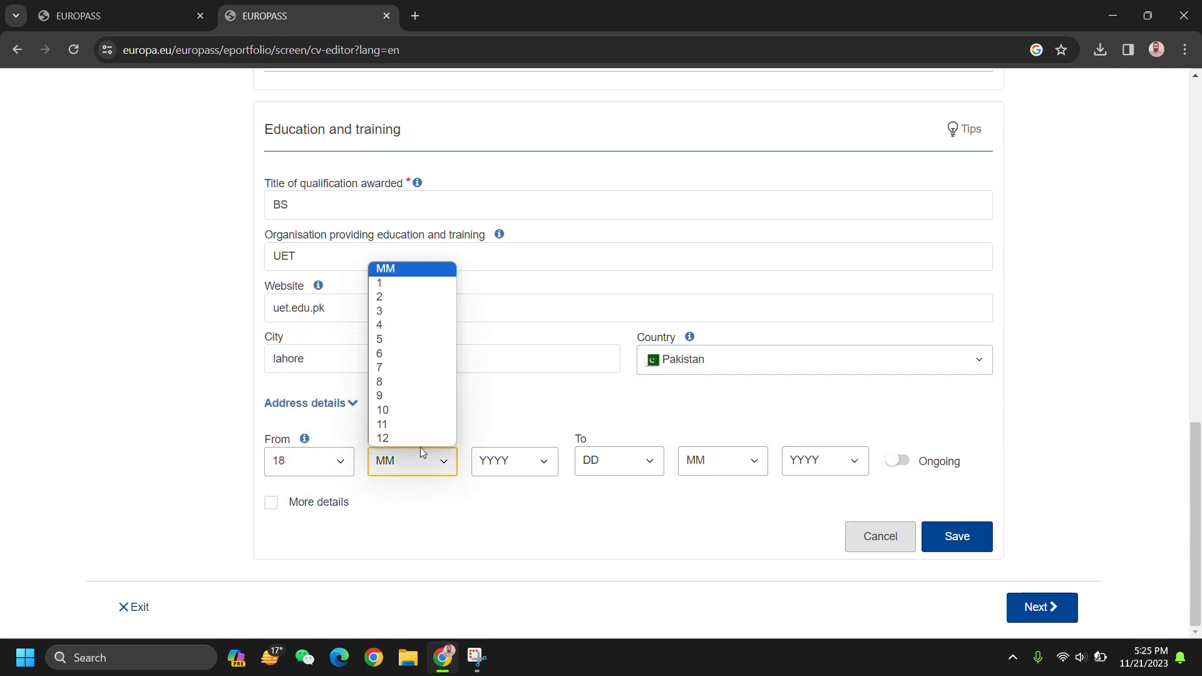
pyautogui.click(432, 327)
pyautogui.click(521, 454)
pyautogui.click(523, 430)
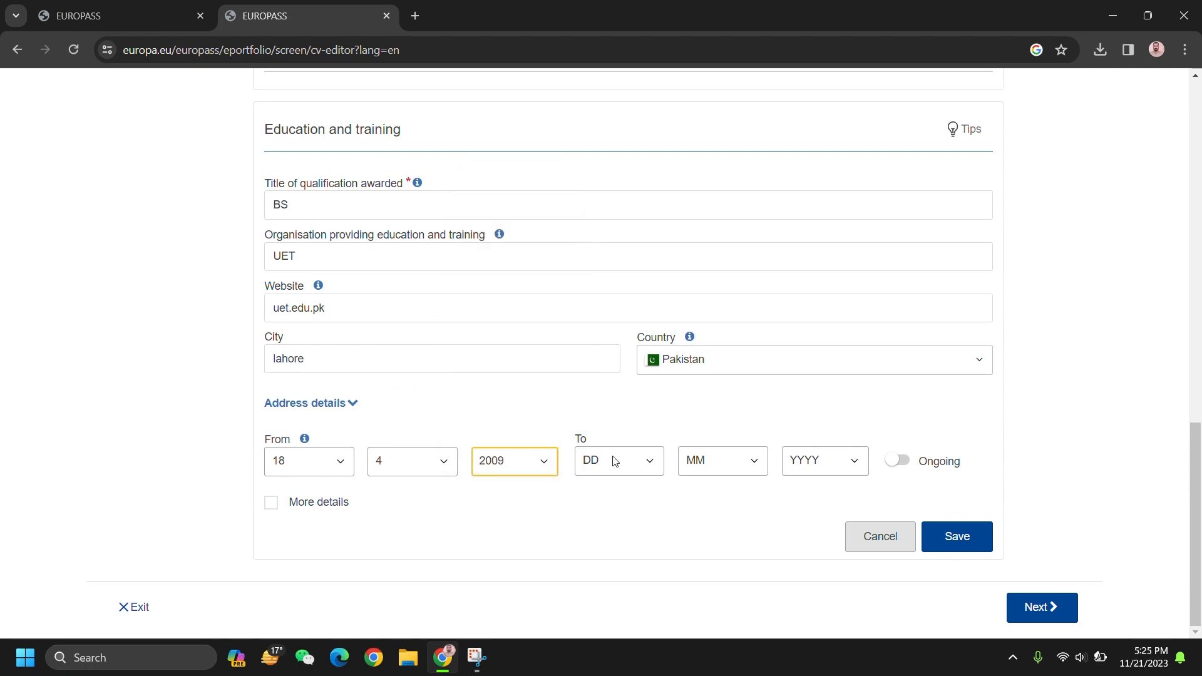
# Step: Set the BS end date to 16/9, correcting the year from 2007 to 2012
pyautogui.click(639, 468)
pyautogui.click(642, 415)
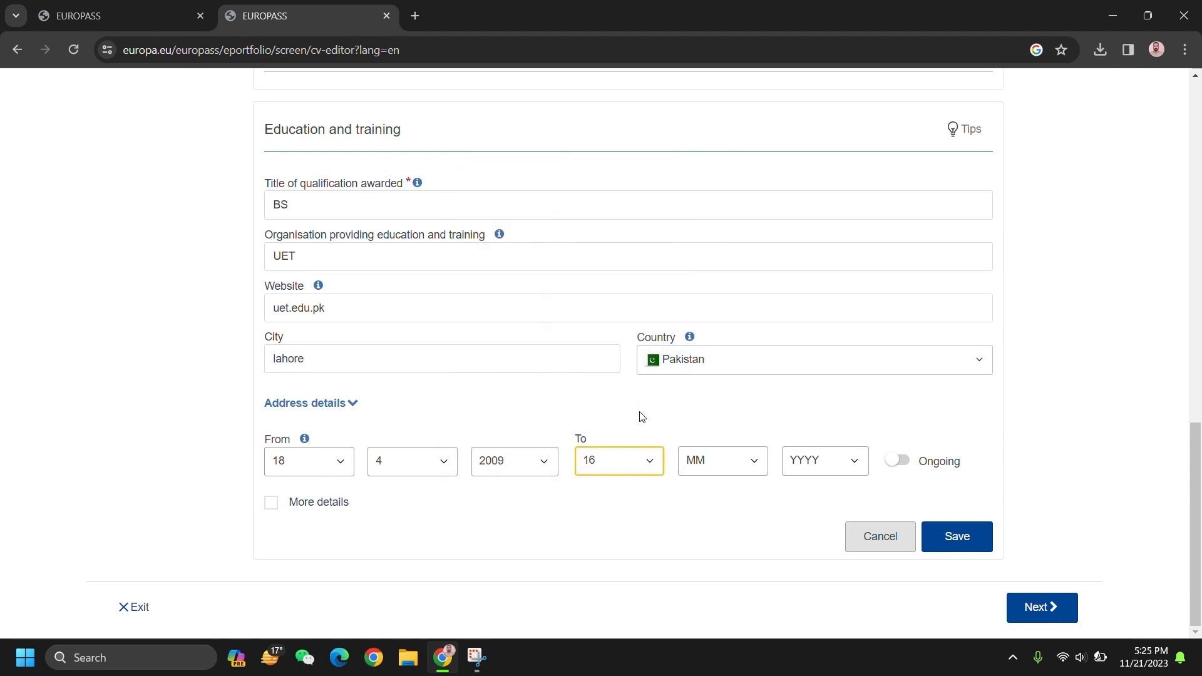
pyautogui.click(726, 465)
pyautogui.click(732, 398)
pyautogui.click(834, 469)
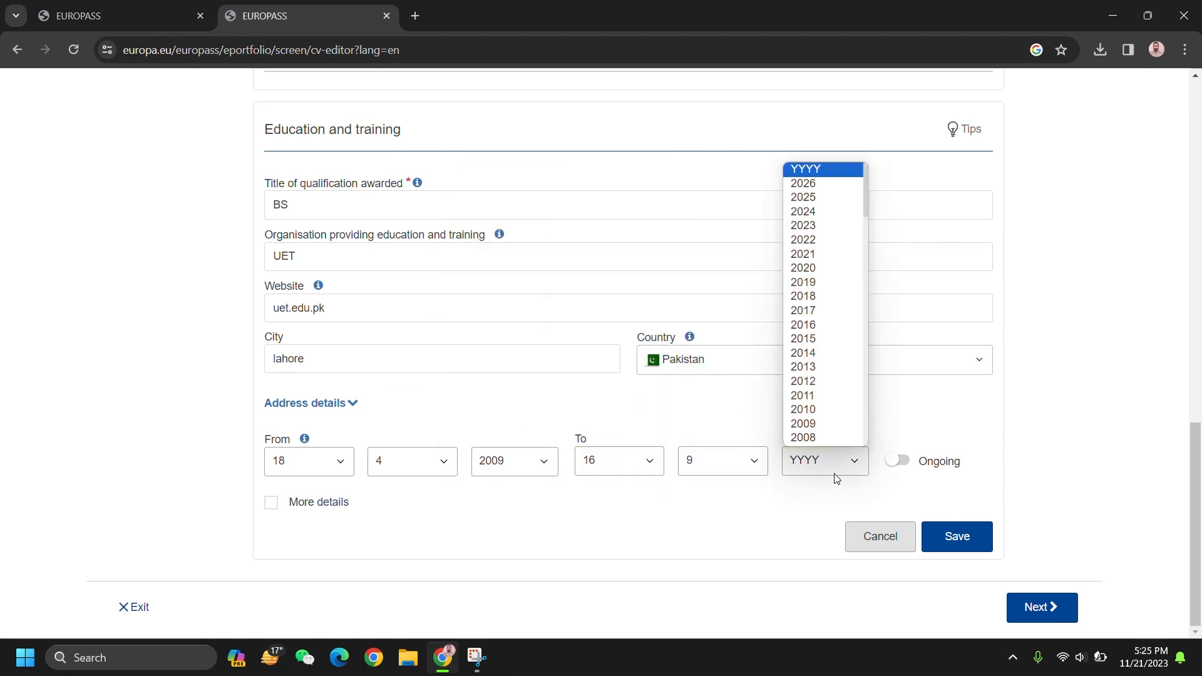
pyautogui.click(832, 425)
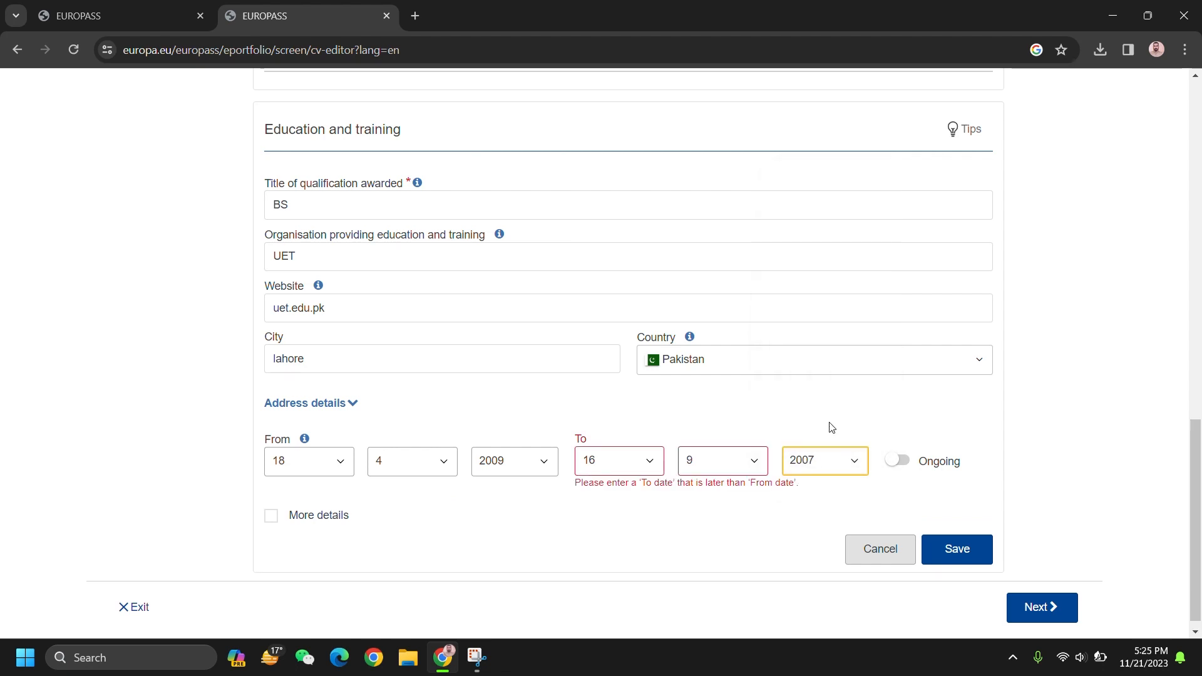
pyautogui.click(842, 461)
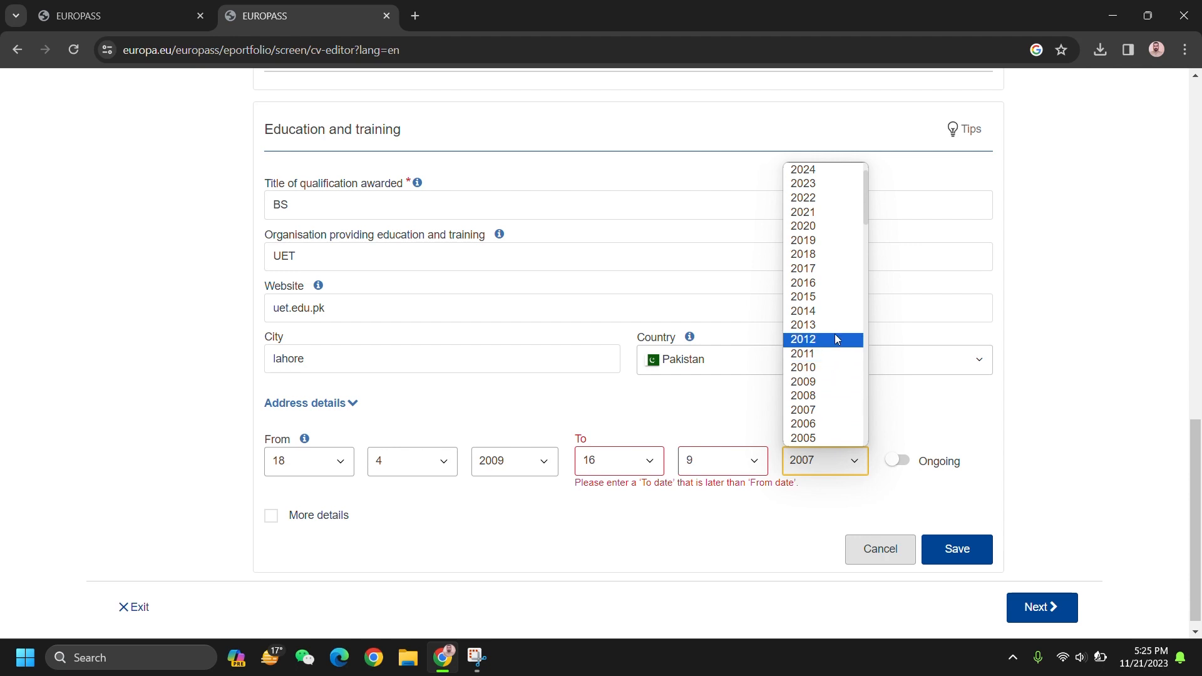
pyautogui.click(838, 338)
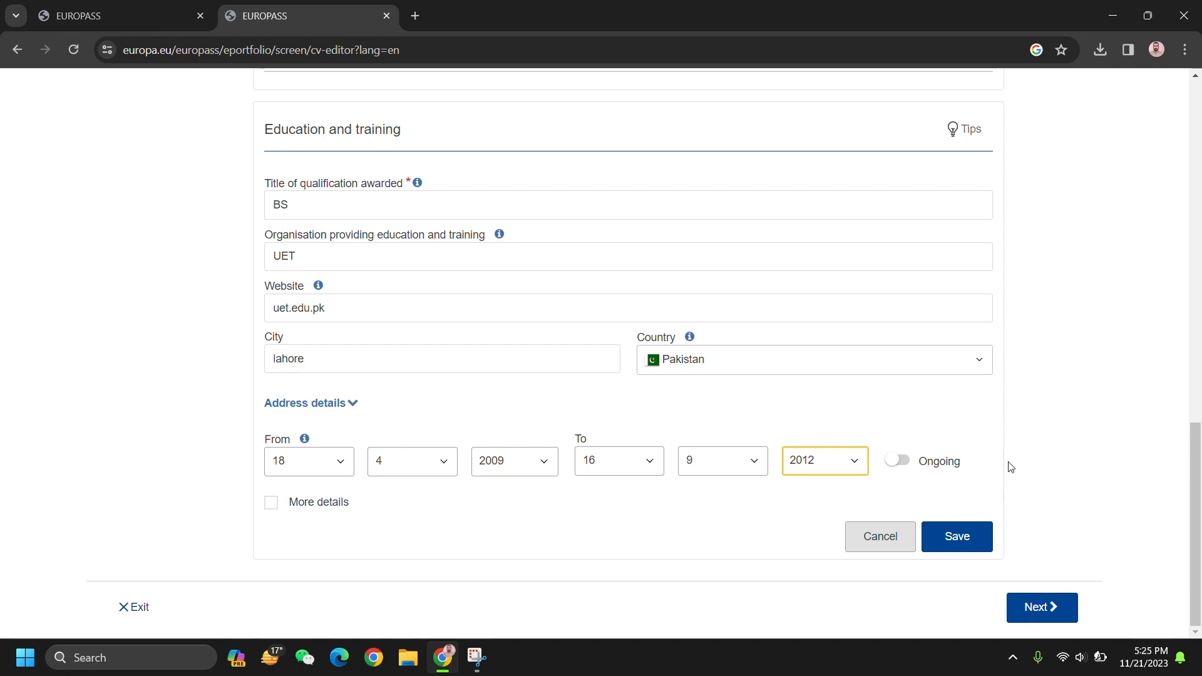
# Step: Save the BS entry and add a Language skills section to the CV
pyautogui.click(972, 536)
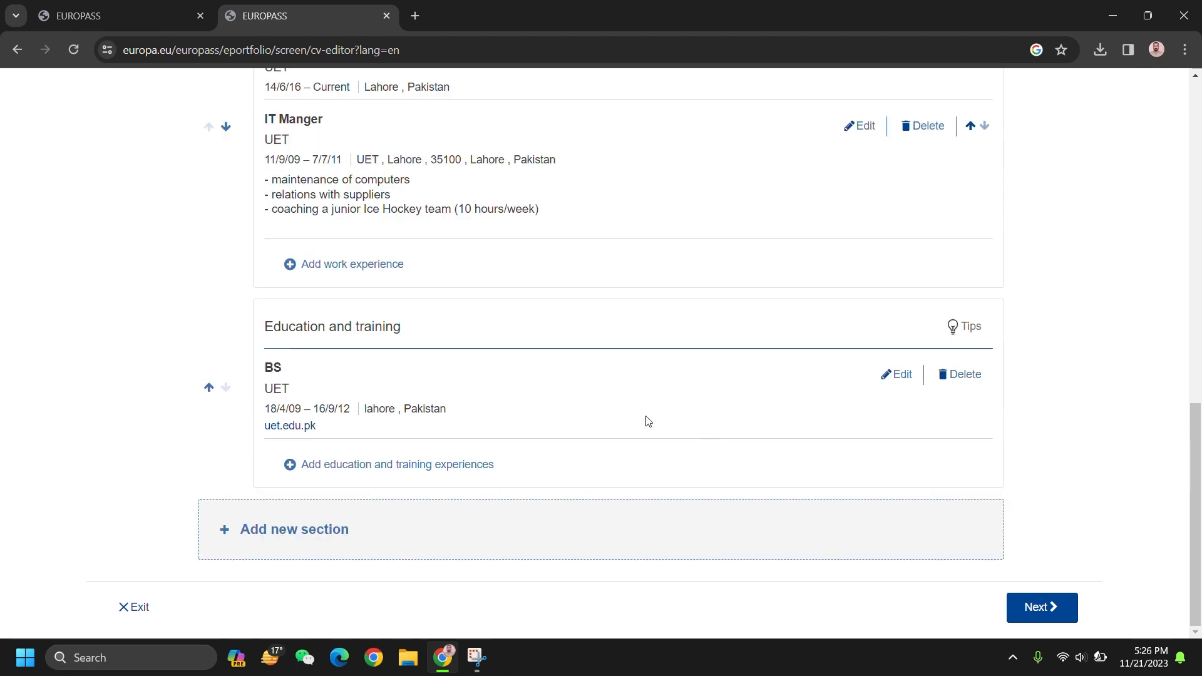
pyautogui.click(339, 535)
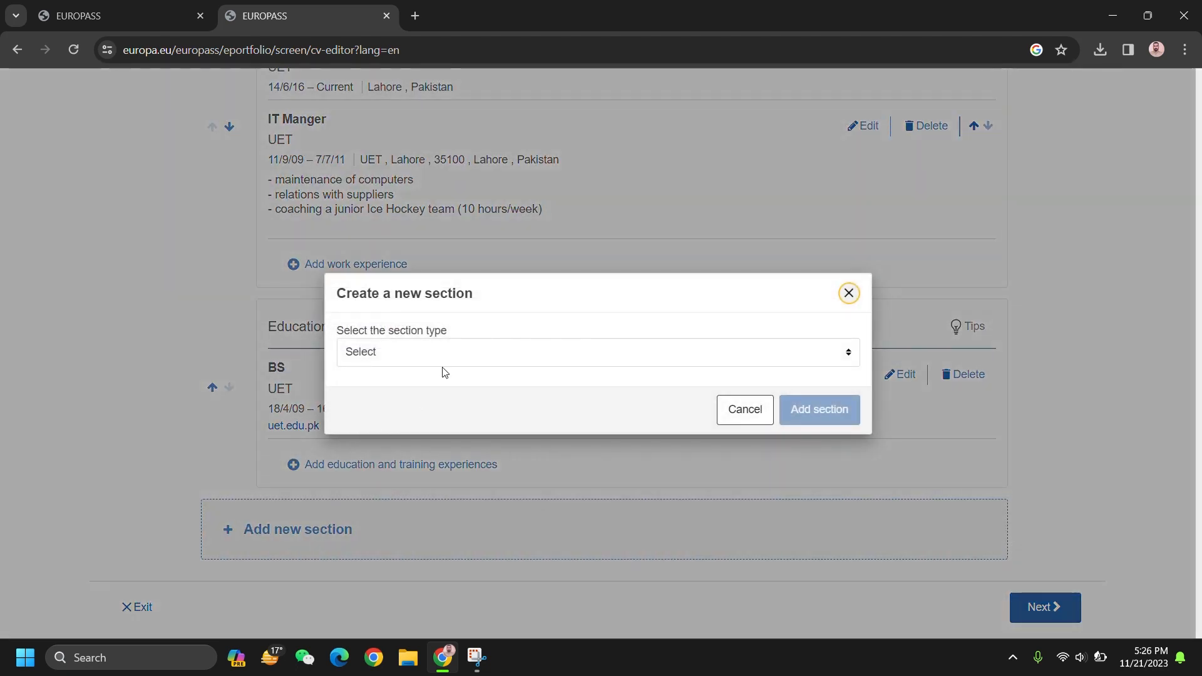
pyautogui.click(483, 353)
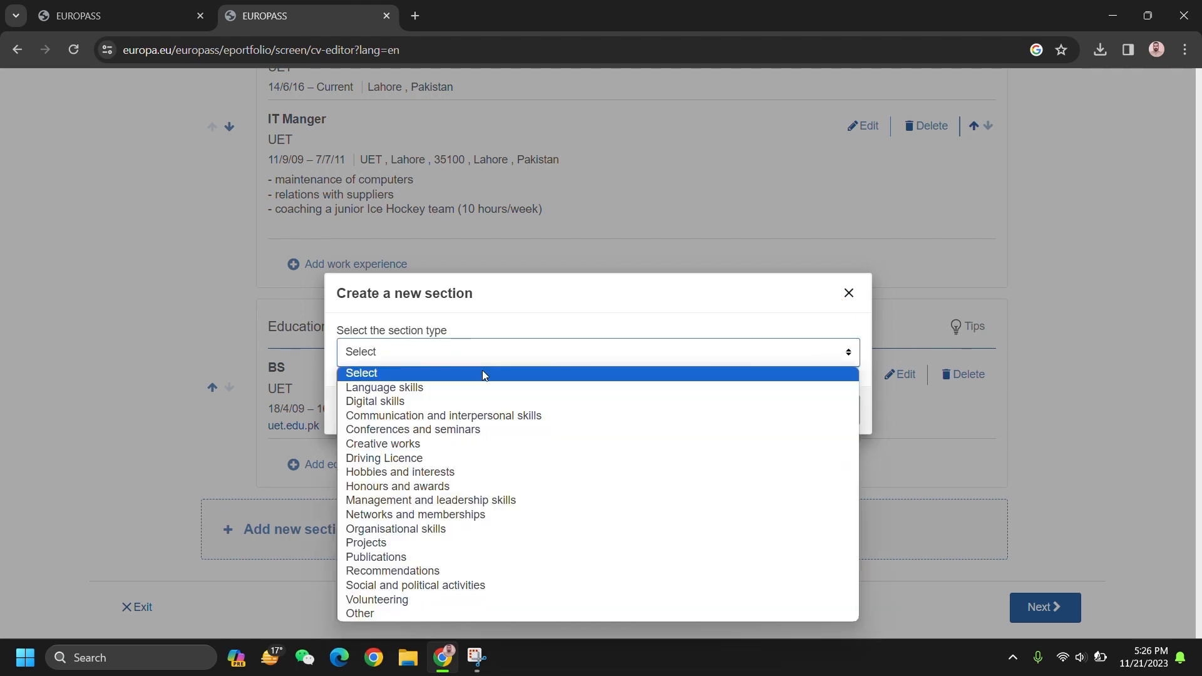
pyautogui.click(494, 402)
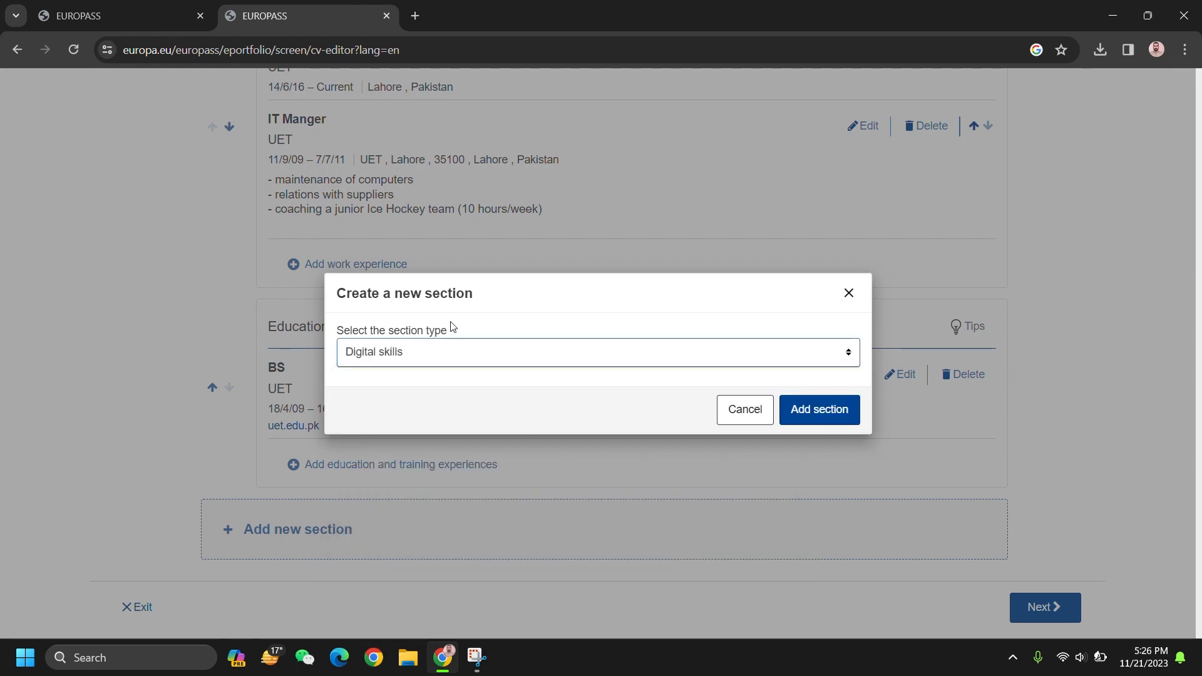
pyautogui.click(445, 349)
pyautogui.click(443, 387)
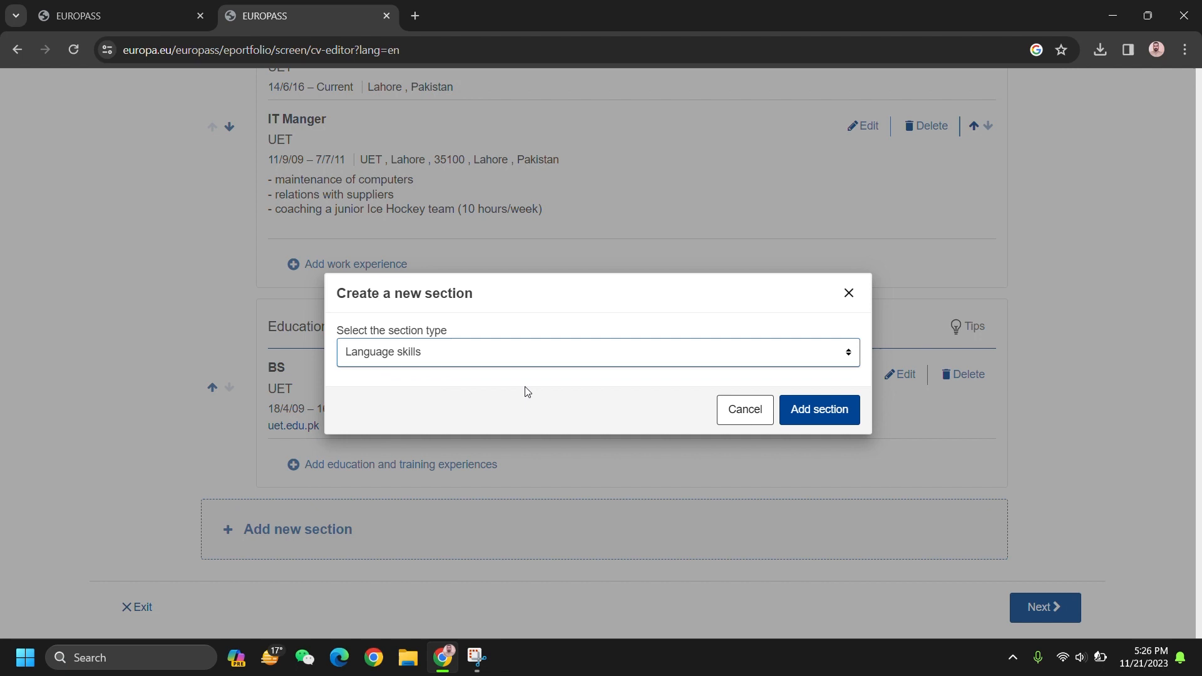
pyautogui.click(821, 409)
# Step: Enter Urdu as mother tongue and English as another language
pyautogui.click(354, 305)
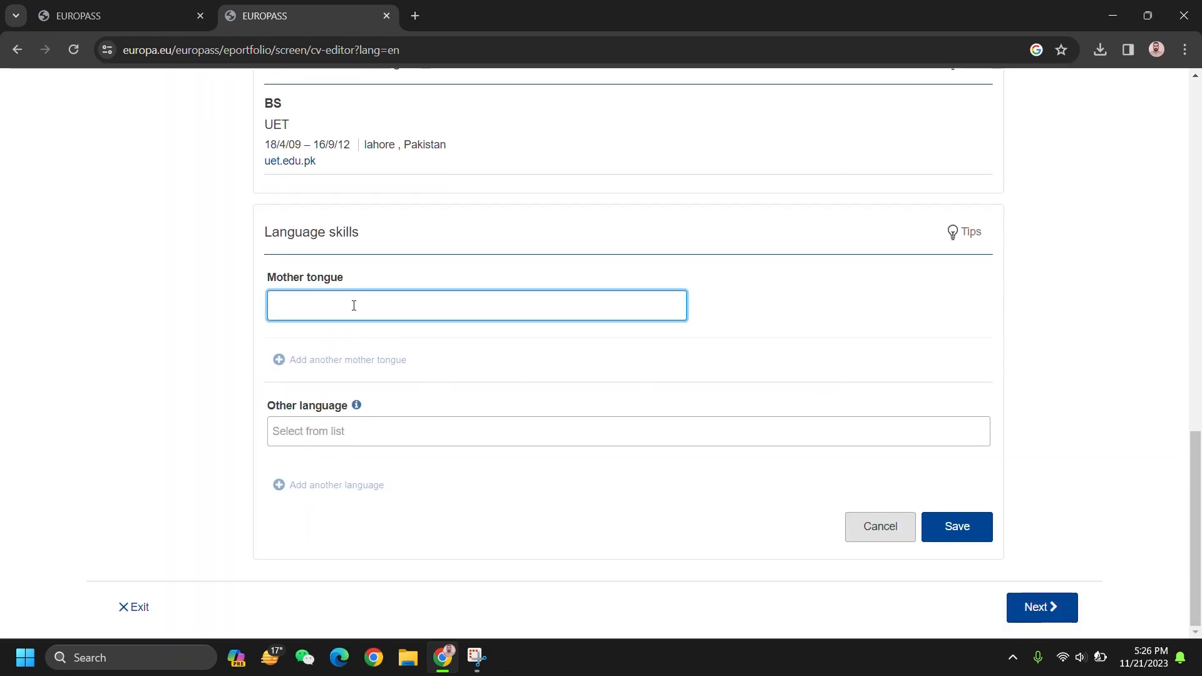
pyautogui.write('Urdu')
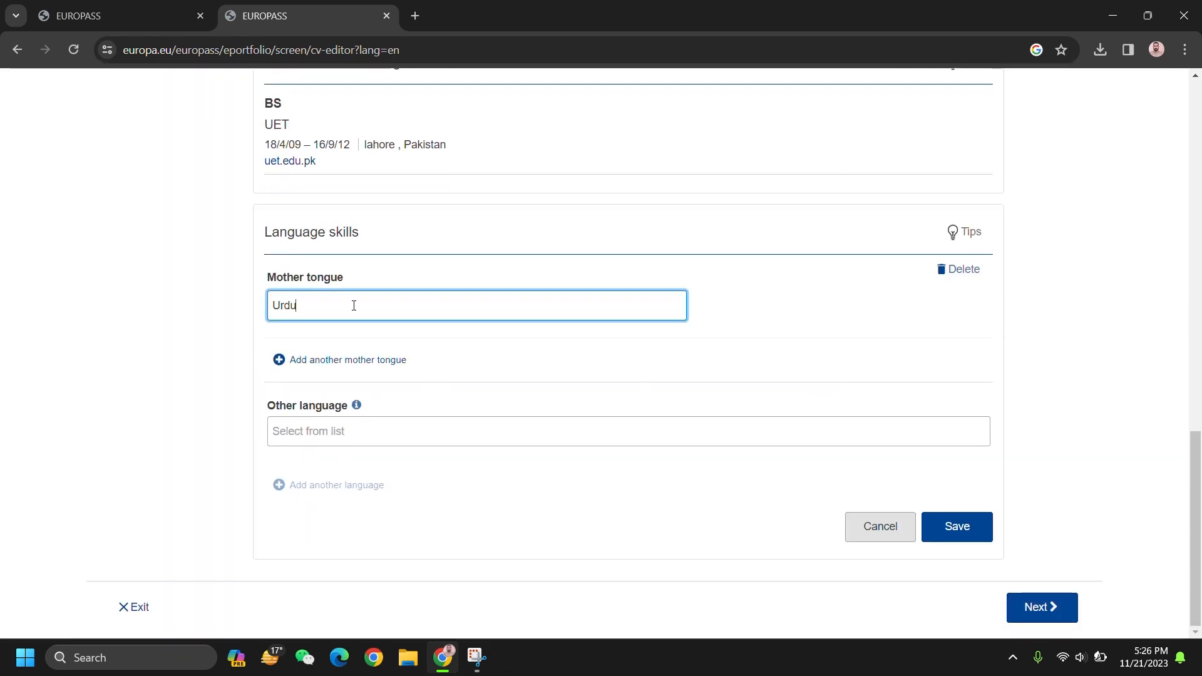
pyautogui.click(325, 338)
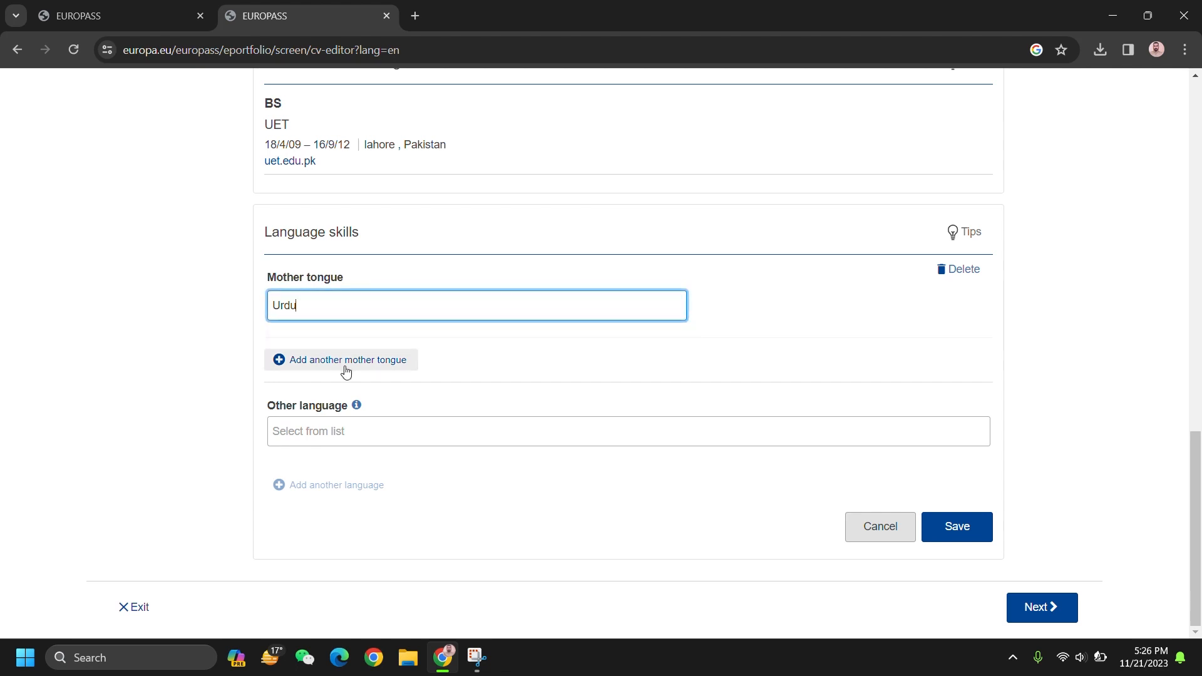
pyautogui.click(342, 423)
pyautogui.write('ENglish')
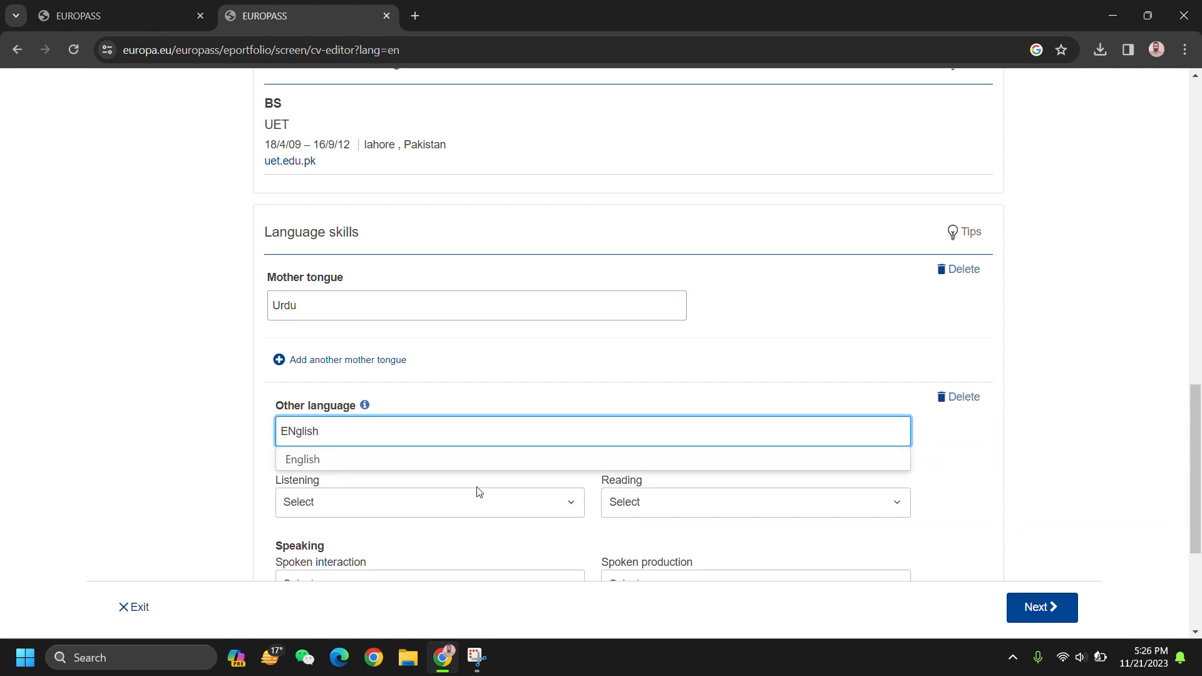
pyautogui.click(435, 465)
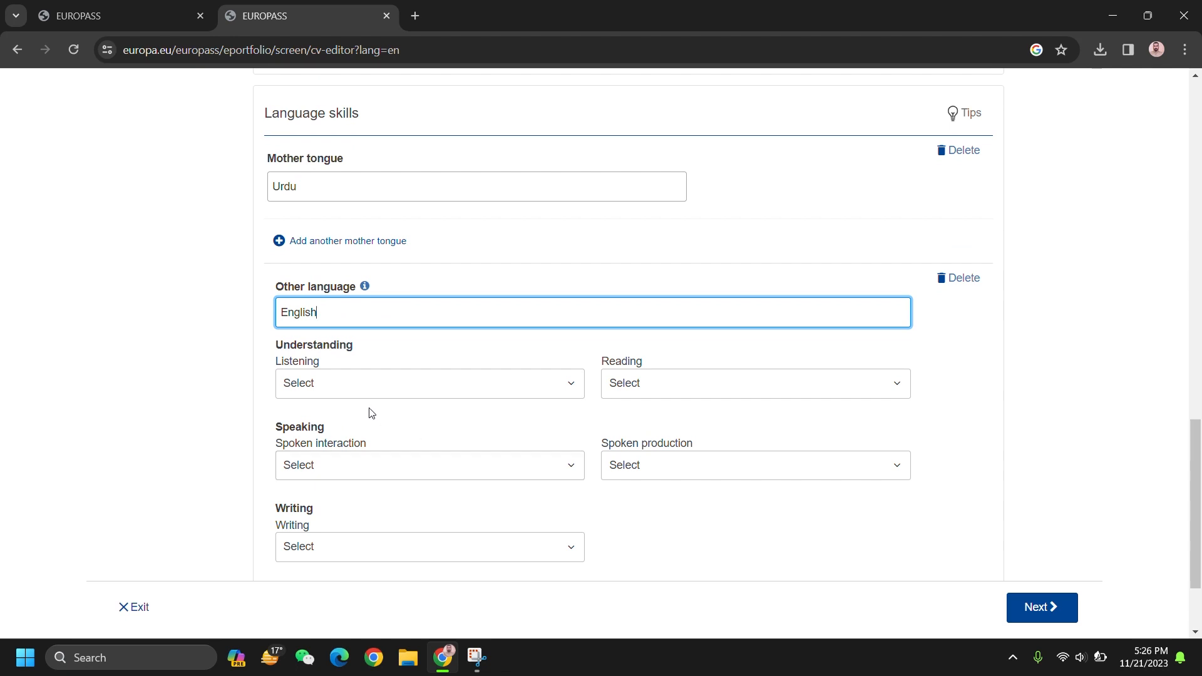
# Step: Set English to A2 - Basic User for listening, reading and speaking, B1 writing, and save
pyautogui.click(357, 387)
pyautogui.click(377, 469)
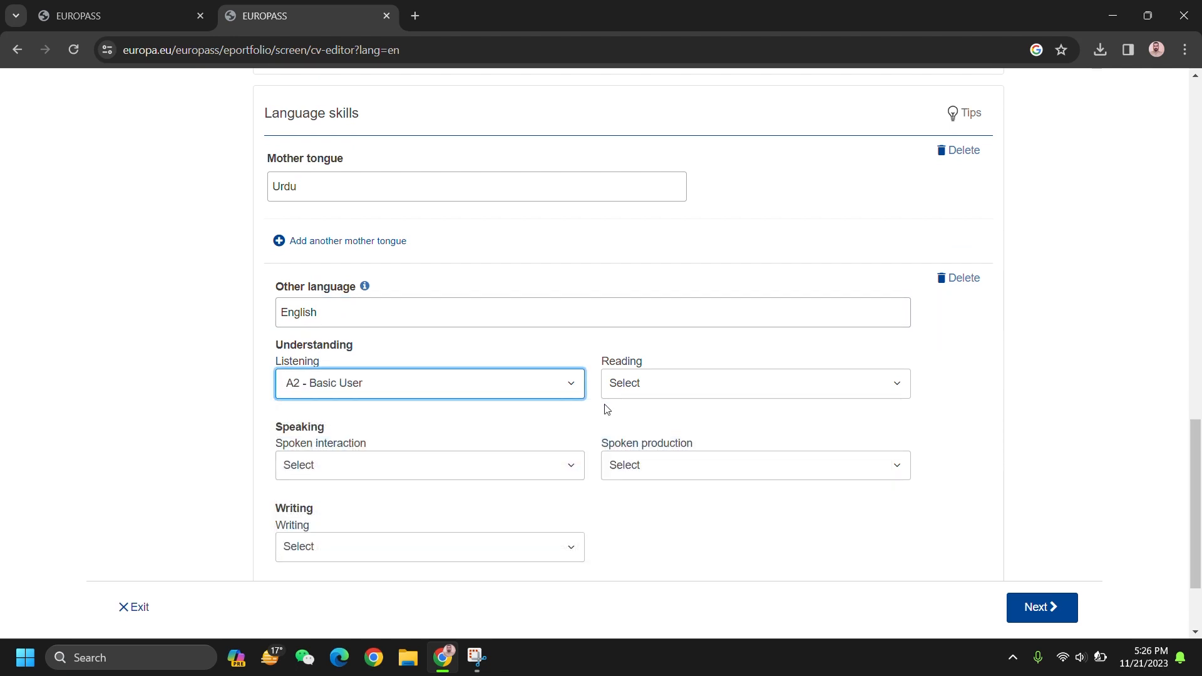
pyautogui.click(645, 384)
pyautogui.click(673, 447)
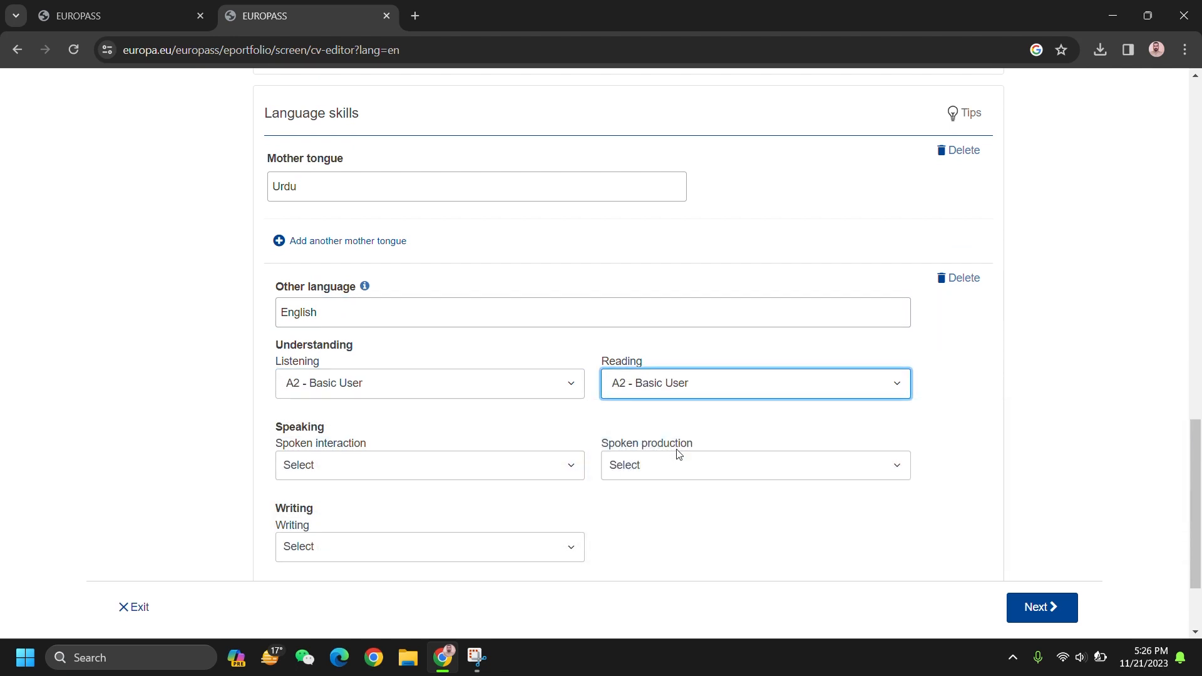
pyautogui.scroll(-2, 563, 448)
pyautogui.click(437, 360)
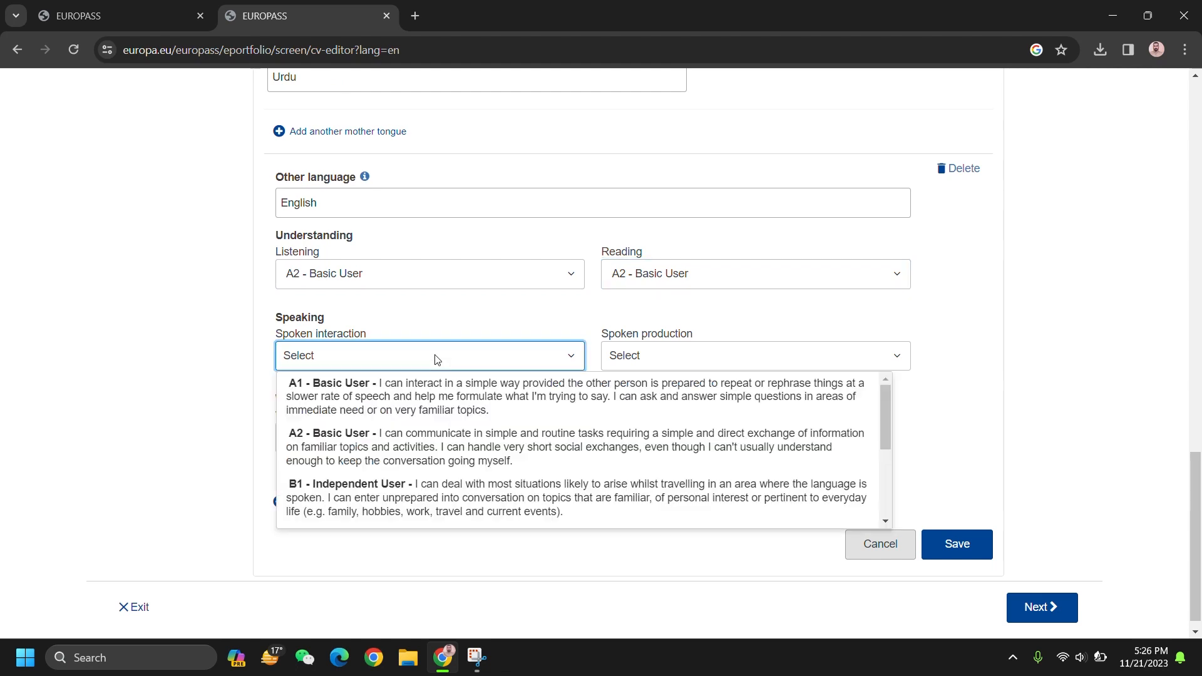
pyautogui.click(493, 434)
pyautogui.click(690, 362)
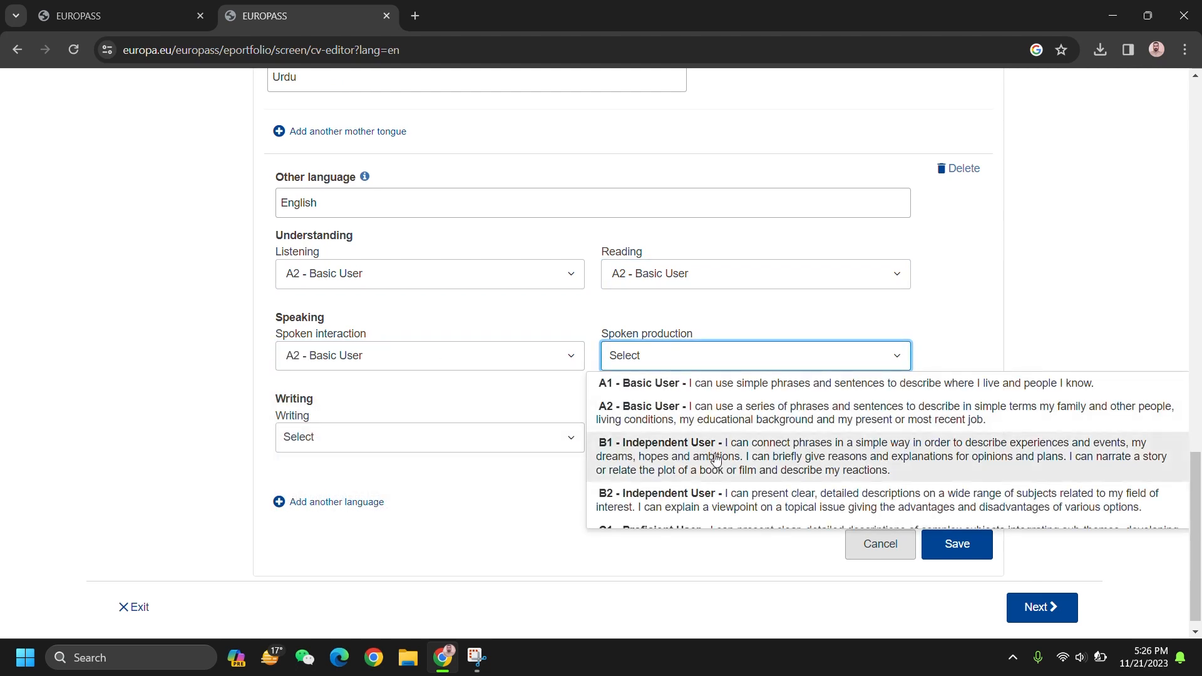
pyautogui.click(713, 420)
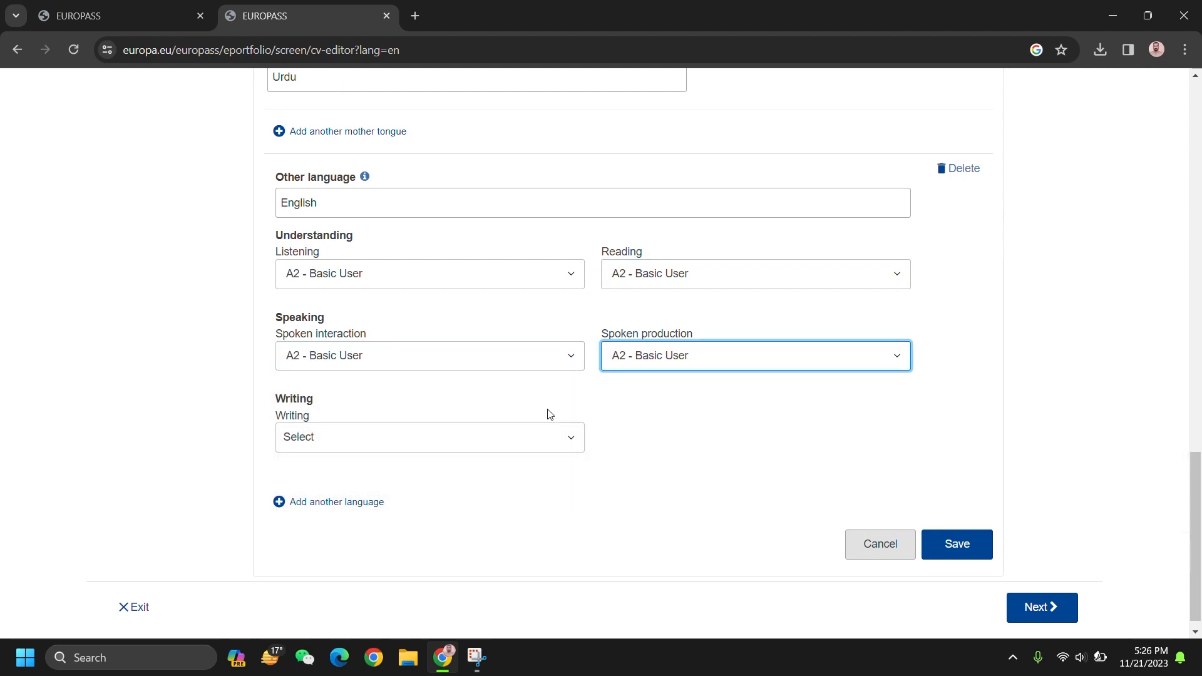
pyautogui.click(507, 438)
pyautogui.click(552, 543)
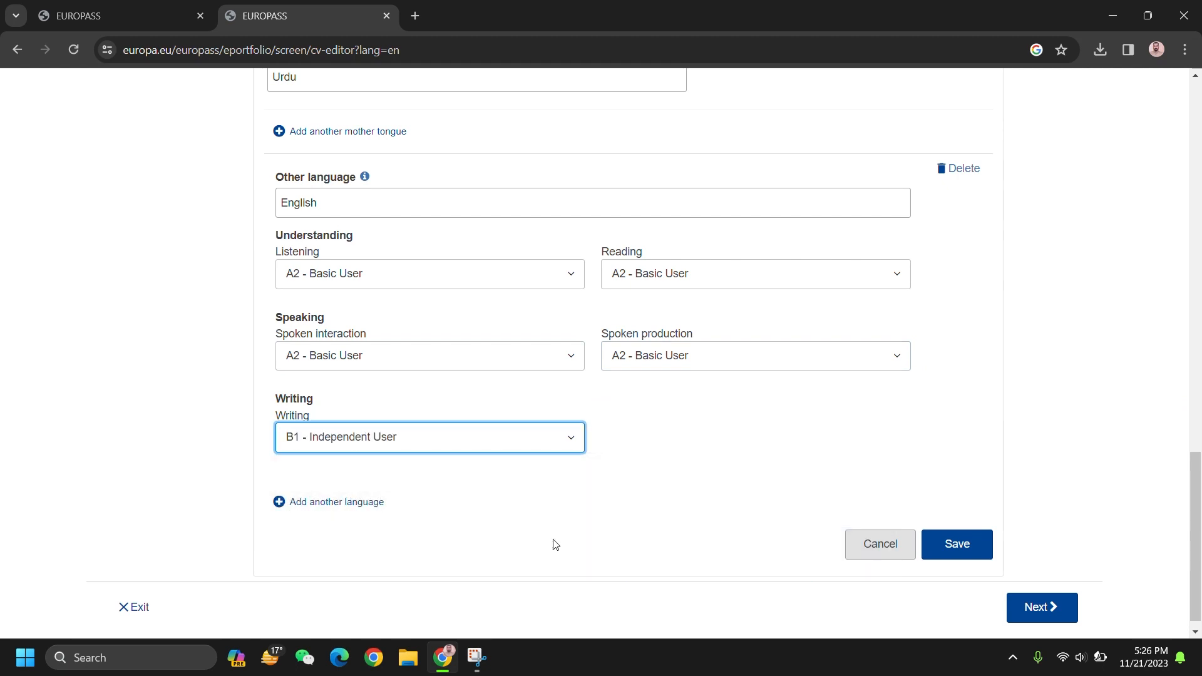
pyautogui.click(956, 544)
# Step: Review the CV's saved sections and start adding another section
pyautogui.scroll(-2, 956, 548)
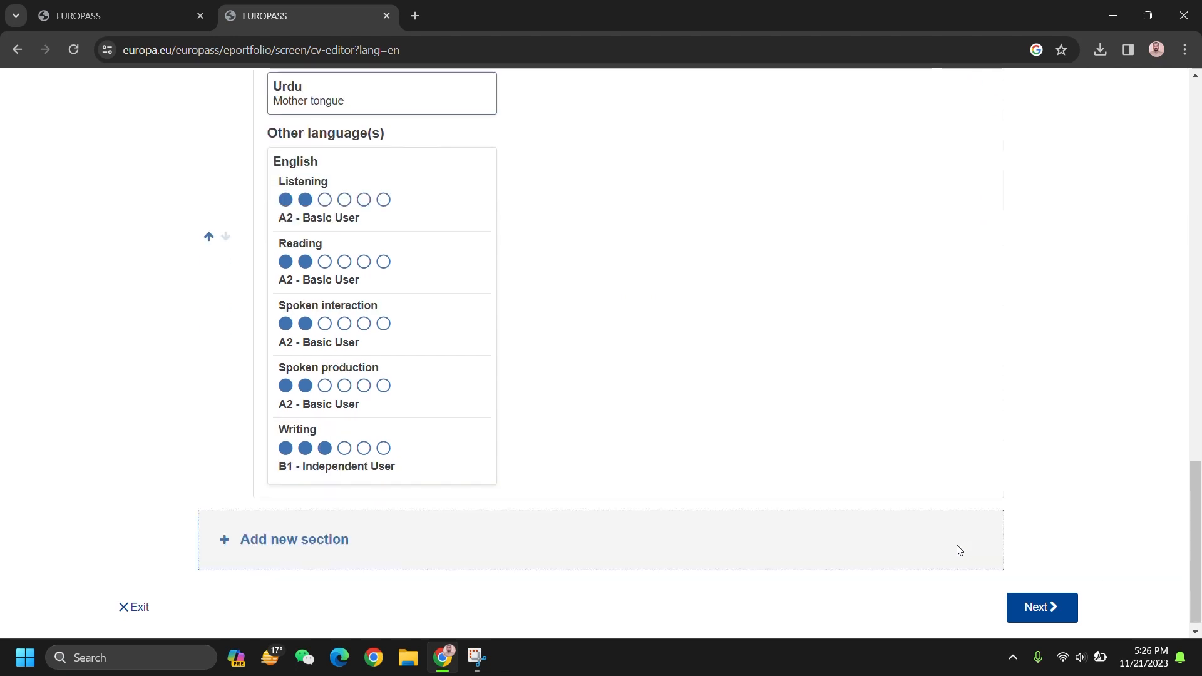
pyautogui.scroll(2, 605, 417)
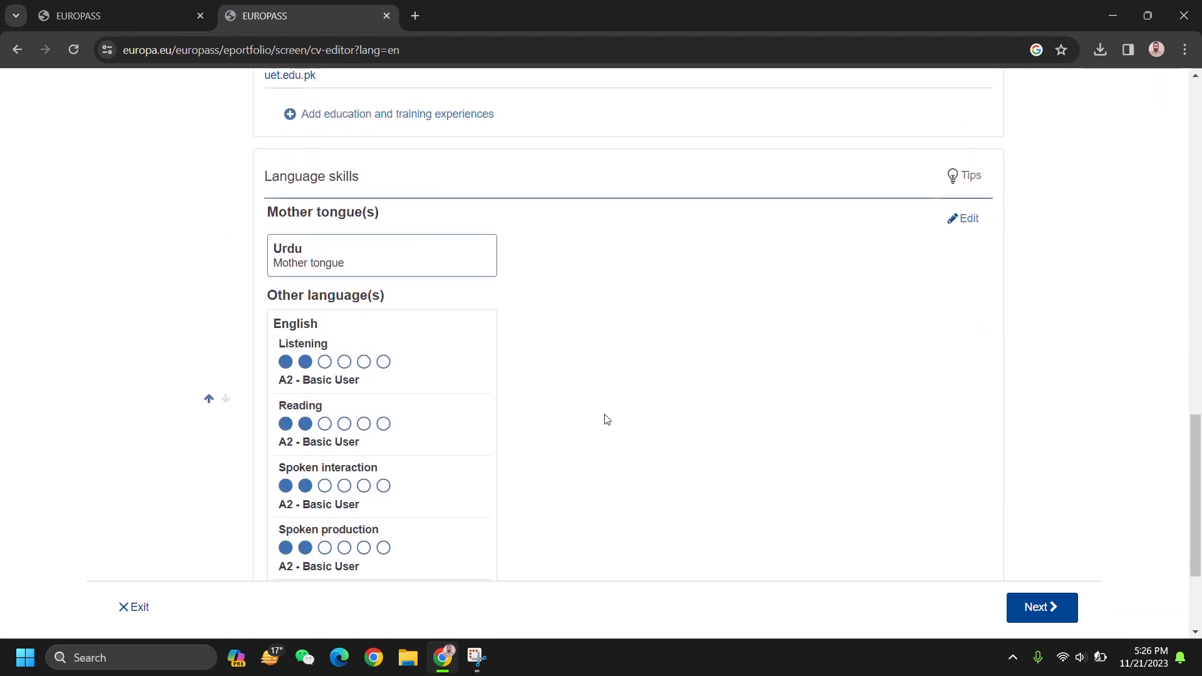
pyautogui.scroll(-2, 418, 309)
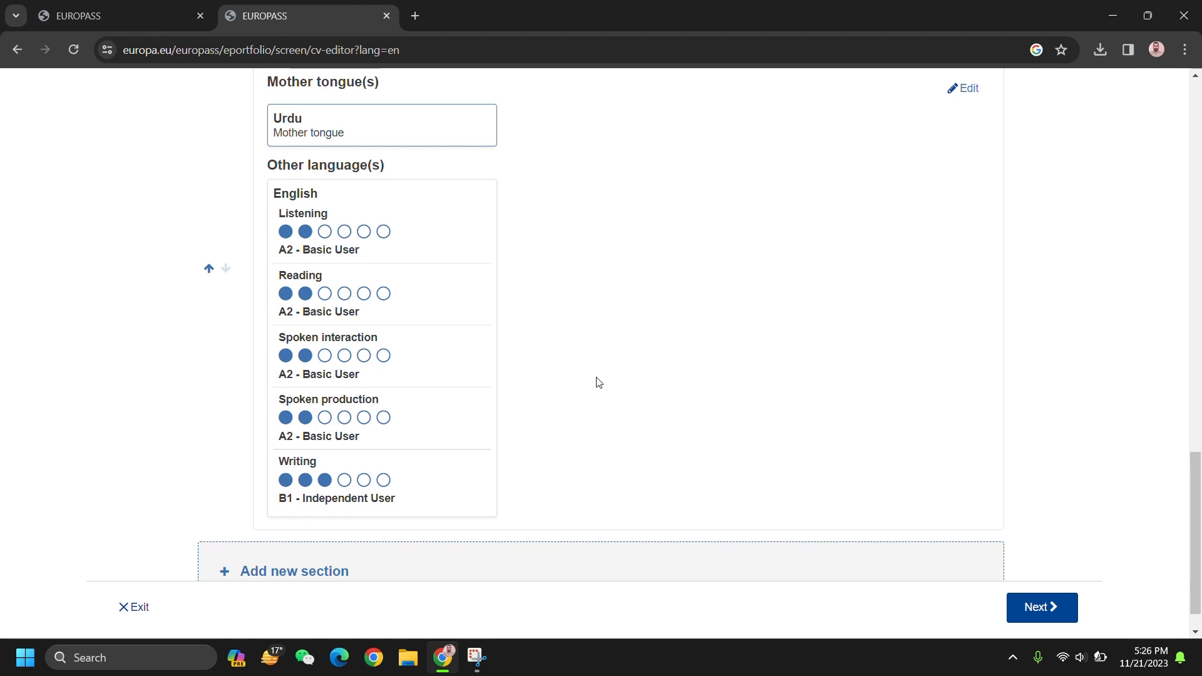
pyautogui.scroll(8, 676, 400)
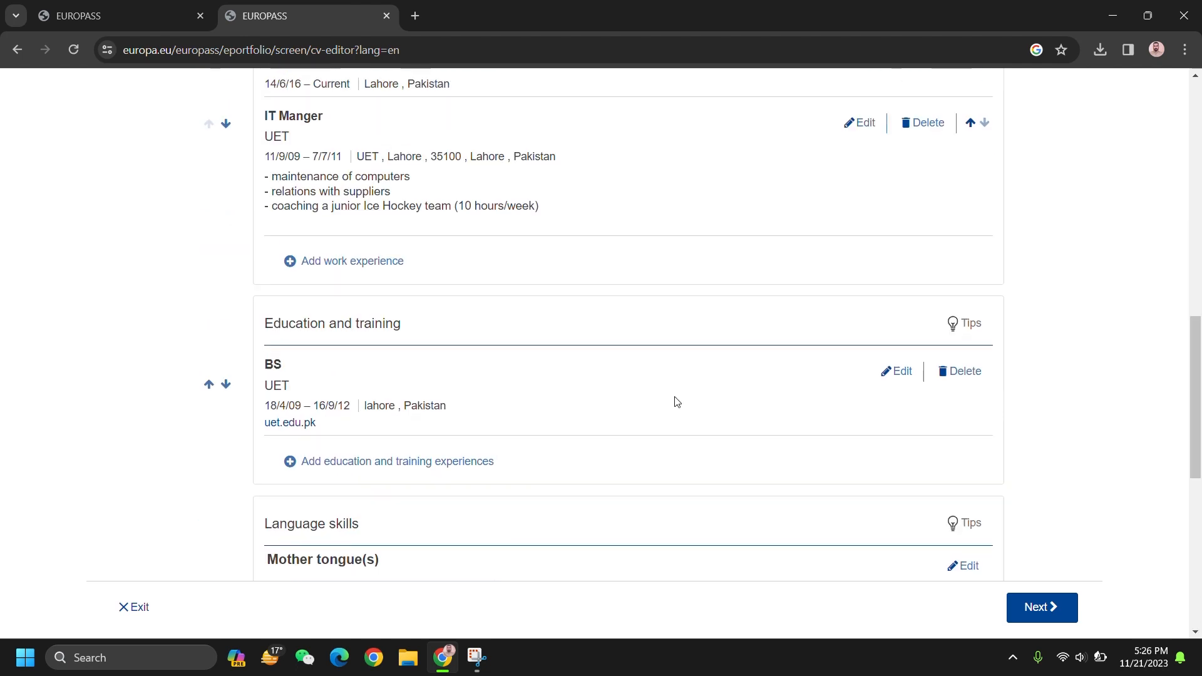
pyautogui.scroll(-10, 676, 400)
pyautogui.click(475, 557)
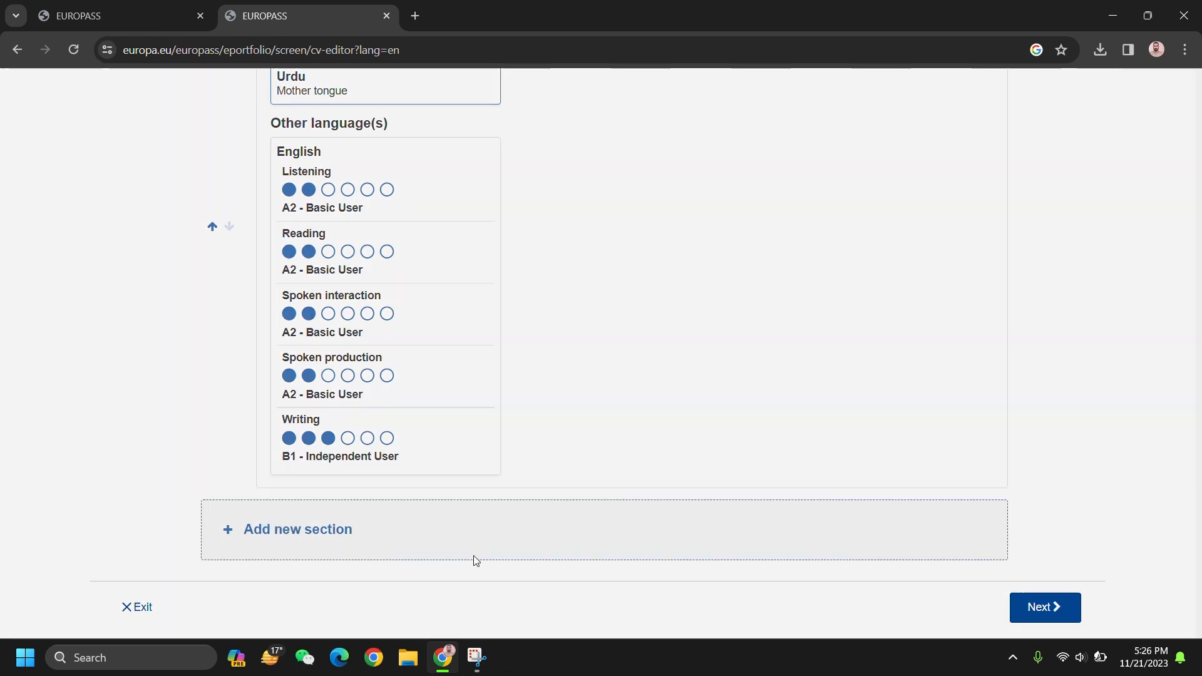
# Step: Create a Digital skills section and search for 'microsoft office'
pyautogui.click(457, 358)
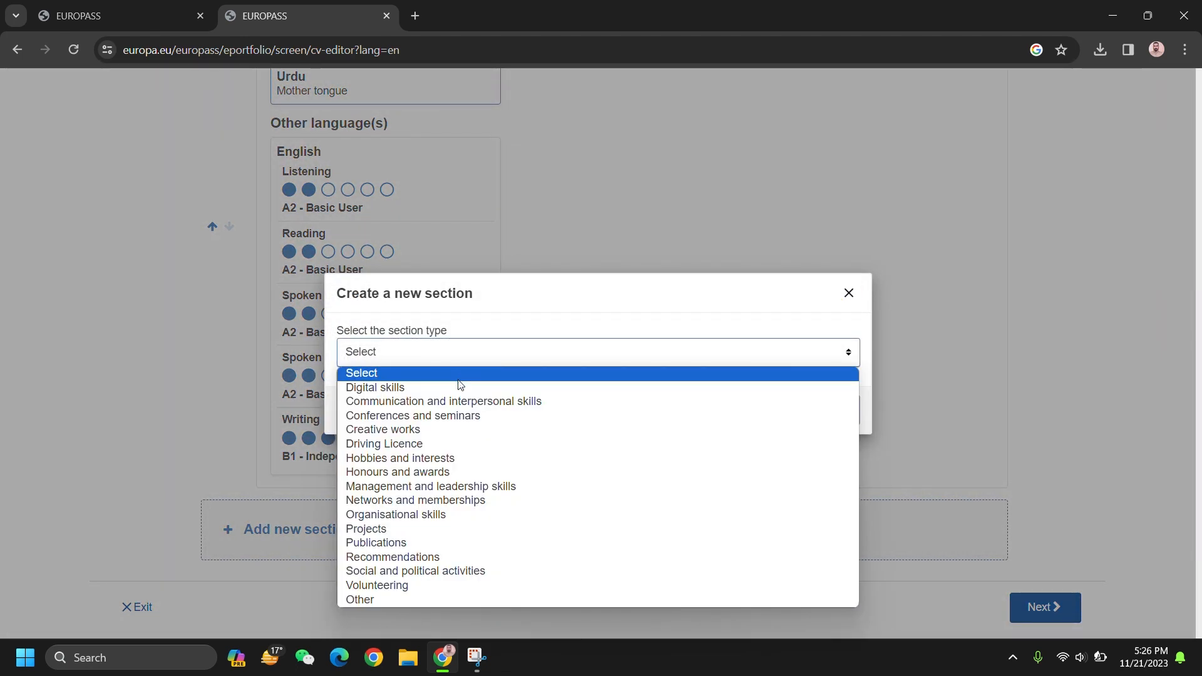
pyautogui.click(458, 387)
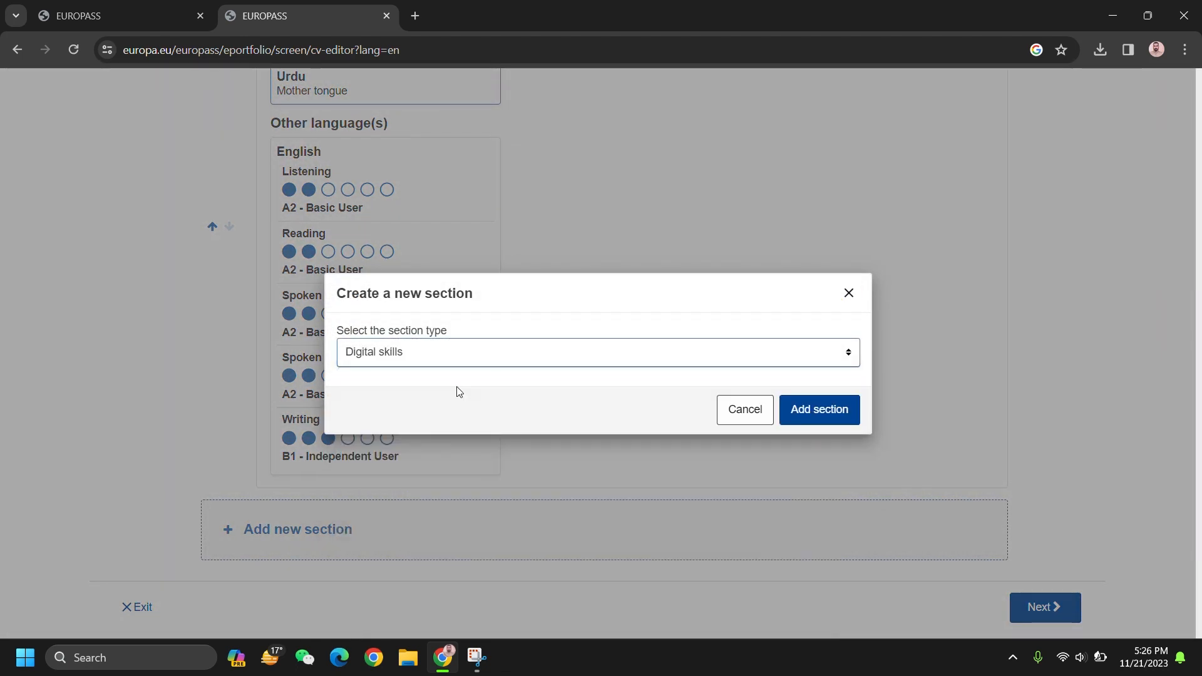
pyautogui.click(795, 409)
pyautogui.click(360, 397)
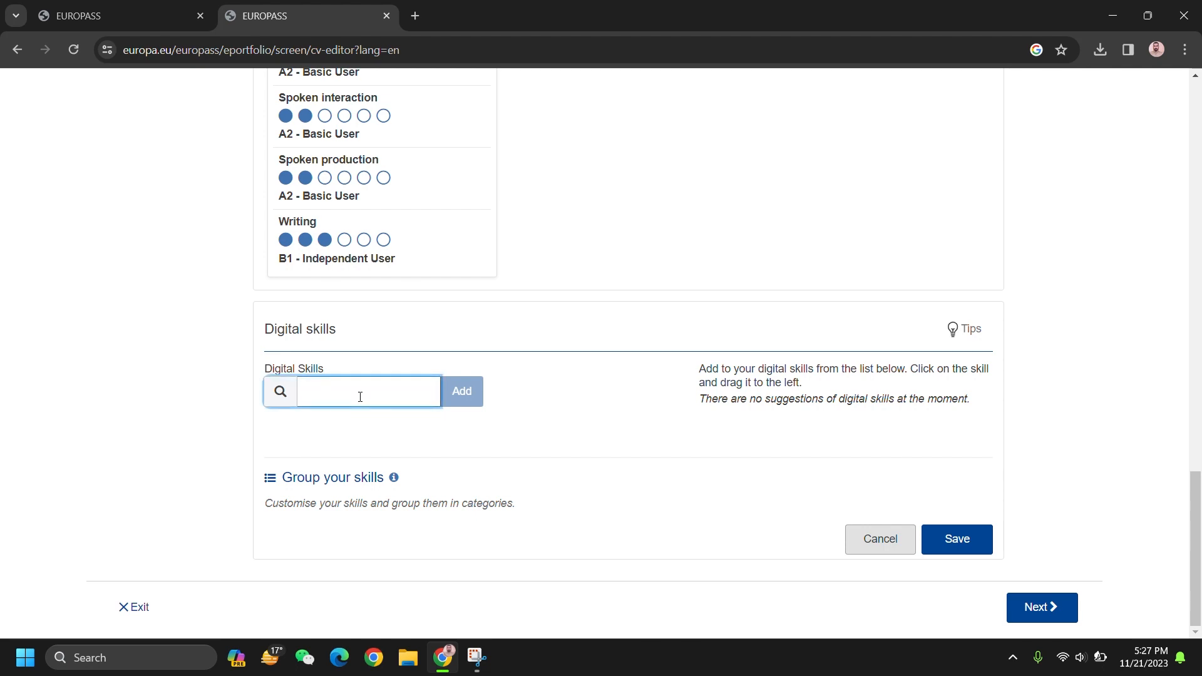
pyautogui.write('micro')
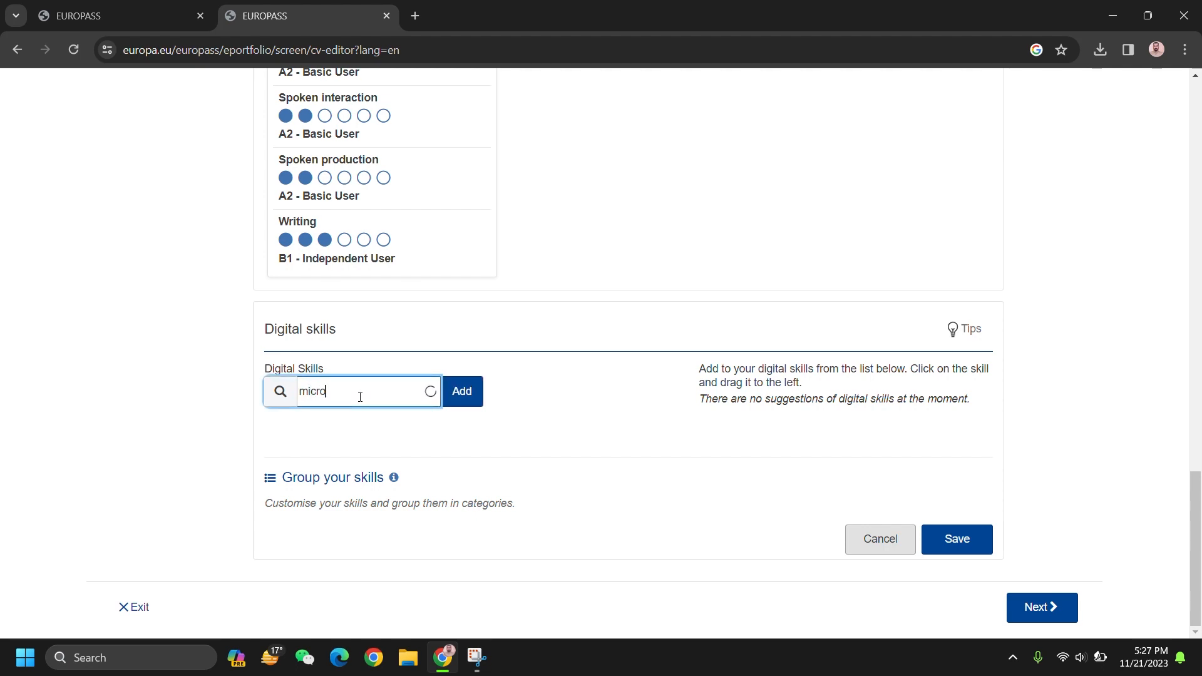
pyautogui.write('soft')
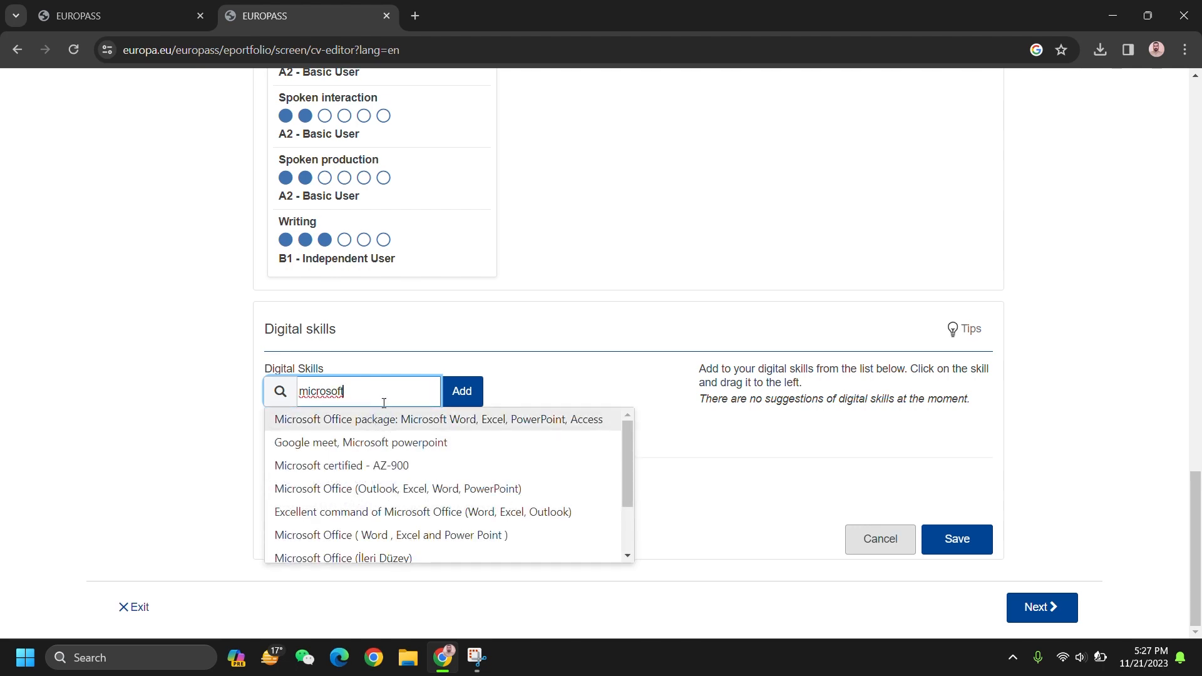
pyautogui.write(' office')
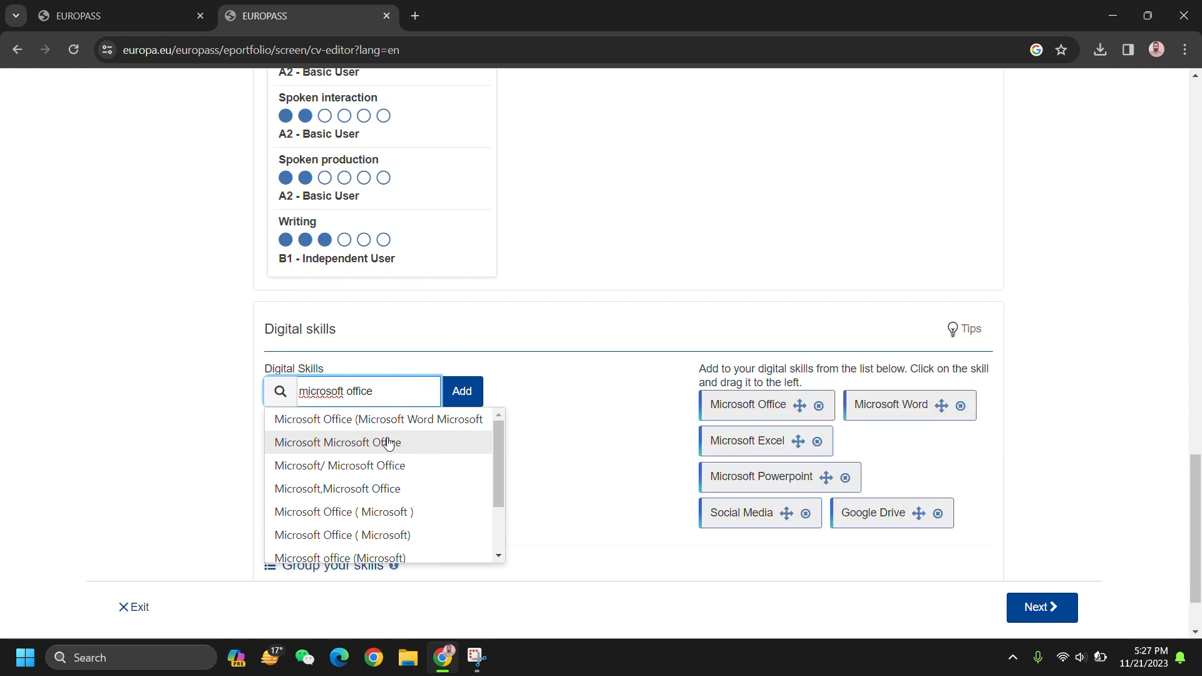
# Step: Add Microsoft Office and Microsoft Excel to the chosen digital skills
pyautogui.moveTo(725, 407); pyautogui.dragTo(585, 482)
pyautogui.scroll(-2, 295, 505)
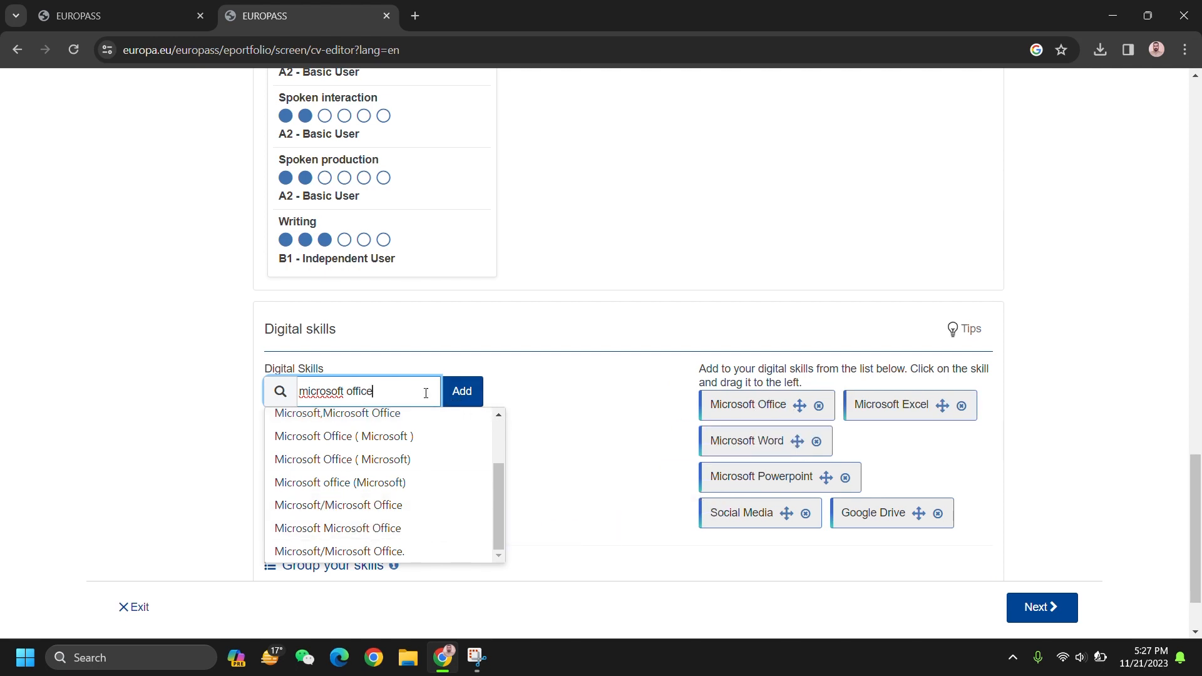
pyautogui.click(585, 421)
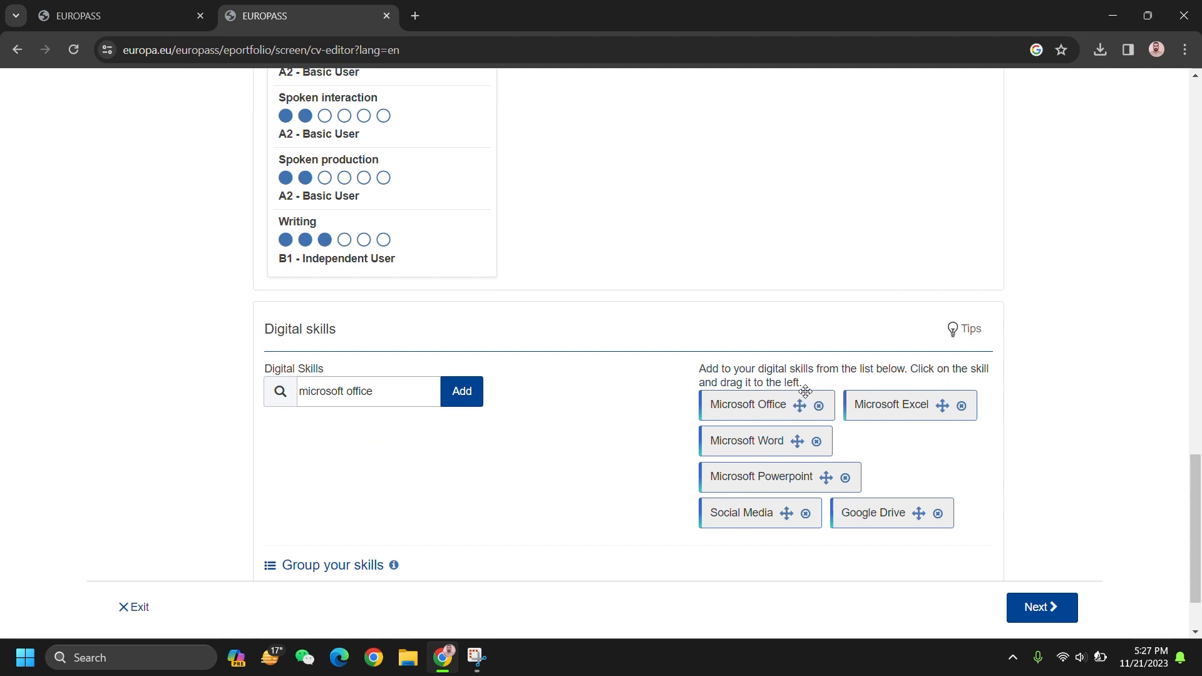
pyautogui.moveTo(765, 405); pyautogui.dragTo(319, 438)
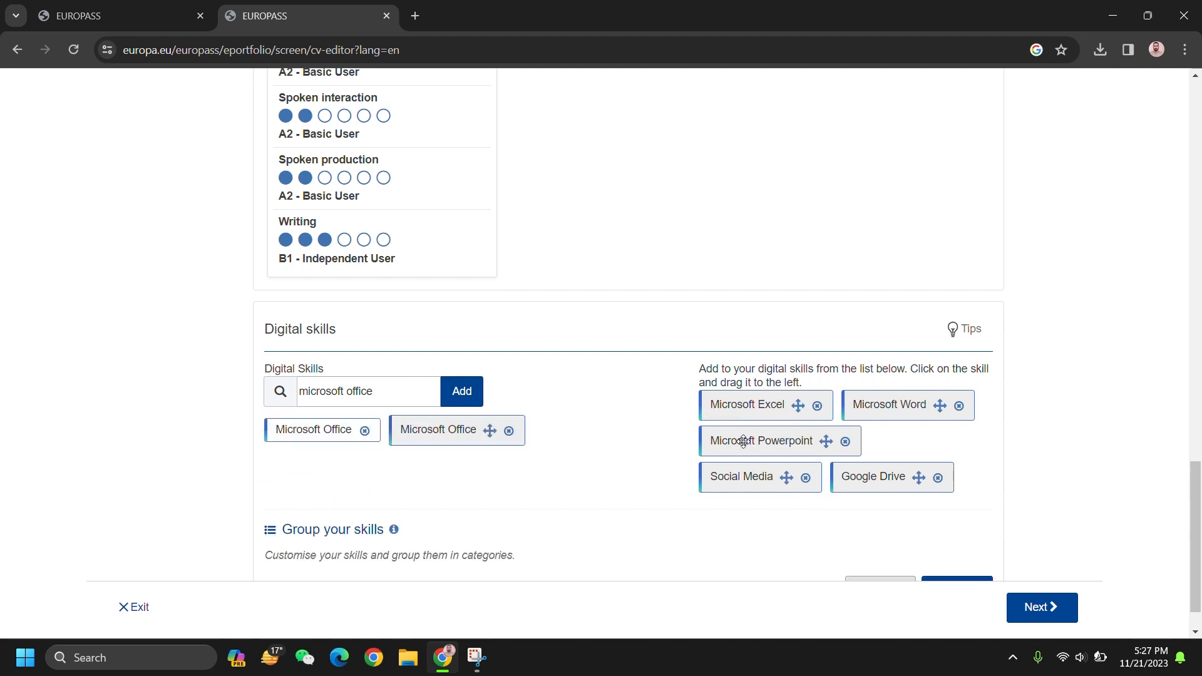
pyautogui.moveTo(744, 442); pyautogui.dragTo(282, 482)
pyautogui.moveTo(742, 406); pyautogui.dragTo(372, 473)
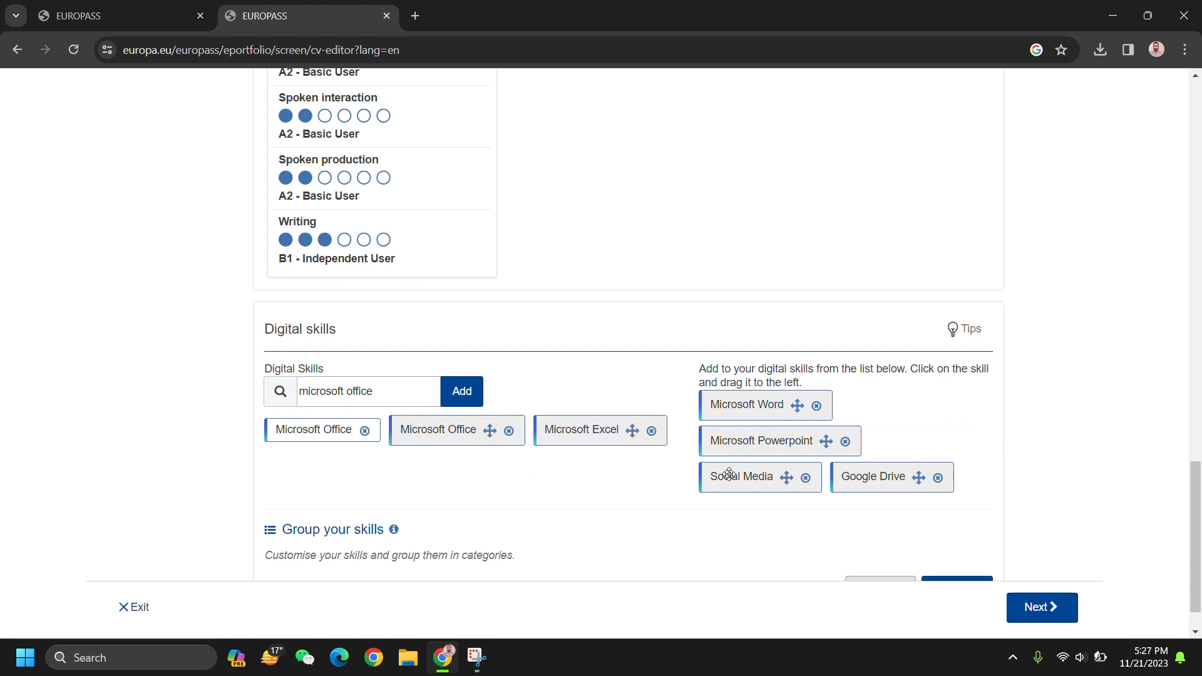
pyautogui.moveTo(730, 475); pyautogui.dragTo(417, 463)
# Step: Search for Matlab, add Matlab/Simulik, and save the Digital skills section
pyautogui.click(361, 391)
pyautogui.tripleClick(355, 392)
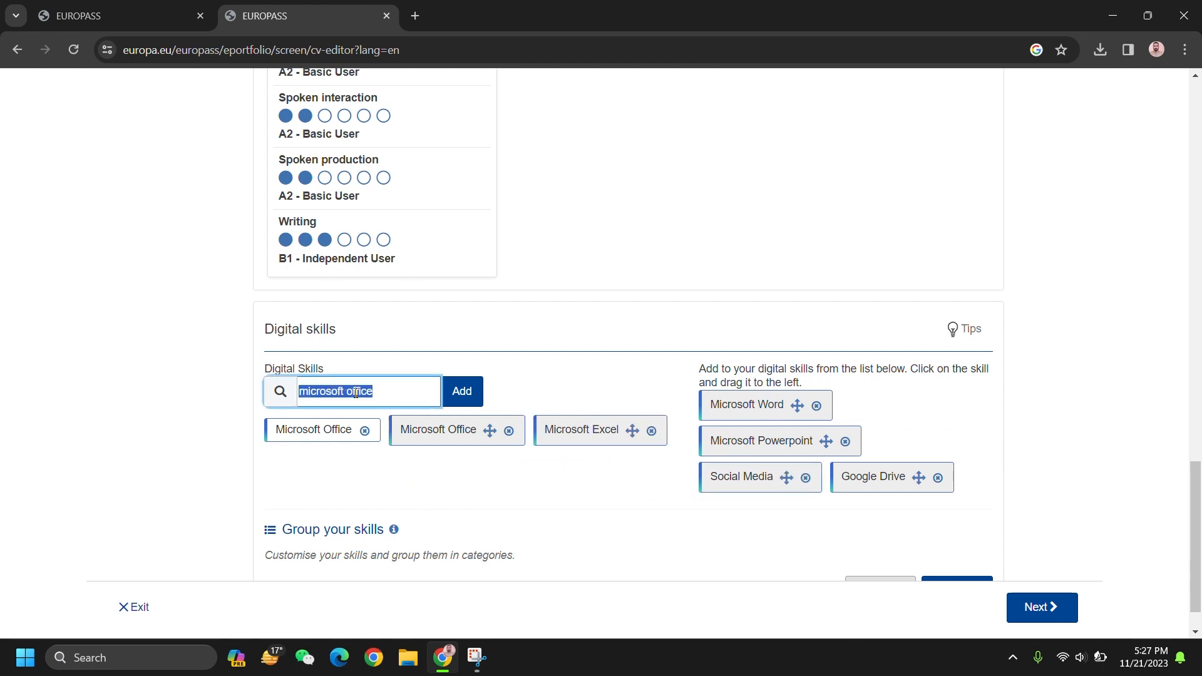
pyautogui.write('coral')
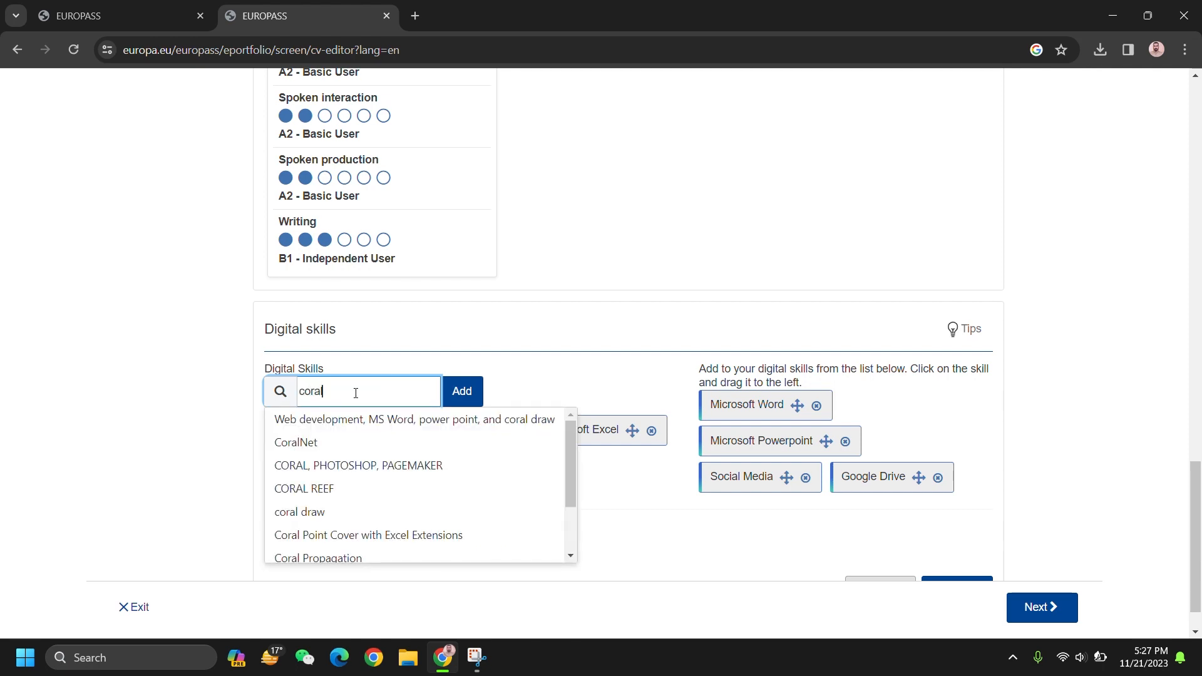
pyautogui.write('r')
pyautogui.press('BackSpace')
pyautogui.press('BackSpace')
pyautogui.press('BackSpace')
pyautogui.write('adobe')
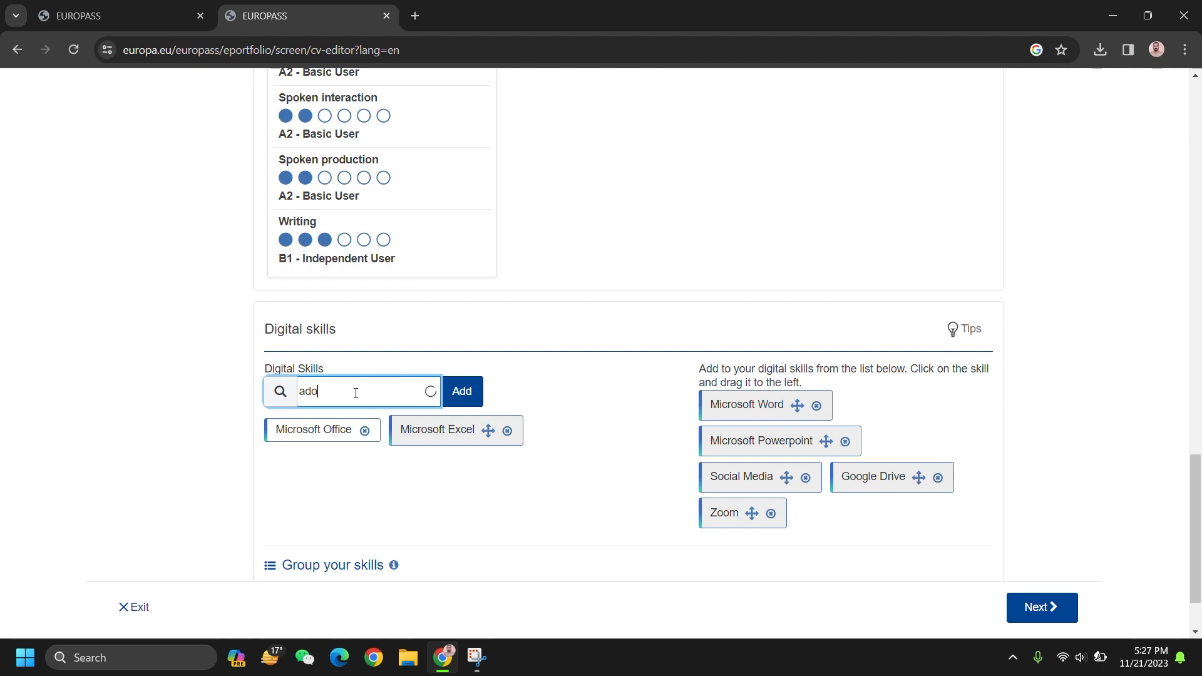
pyautogui.press('BackSpace')
pyautogui.press('BackSpace')
pyautogui.press('BackSpace')
pyautogui.press('BackSpace')
pyautogui.press('BackSpace')
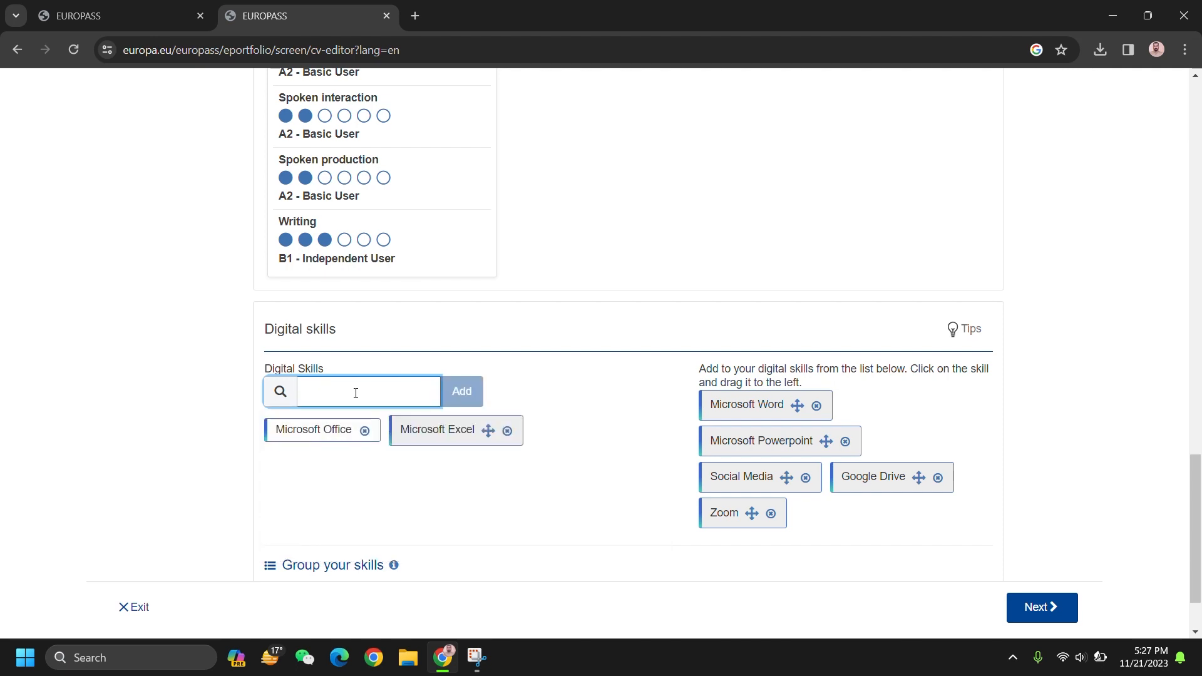
pyautogui.write('matlbe')
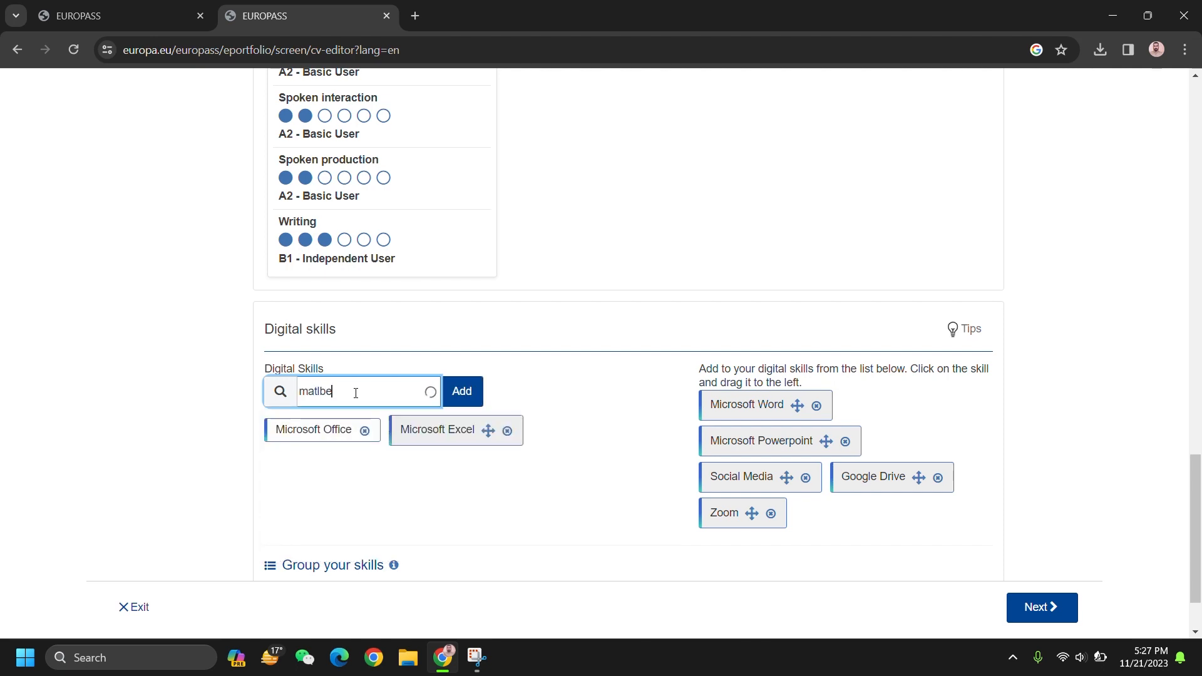
pyautogui.press('BackSpace')
pyautogui.press('BackSpace')
pyautogui.press('BackSpace')
pyautogui.write('lab')
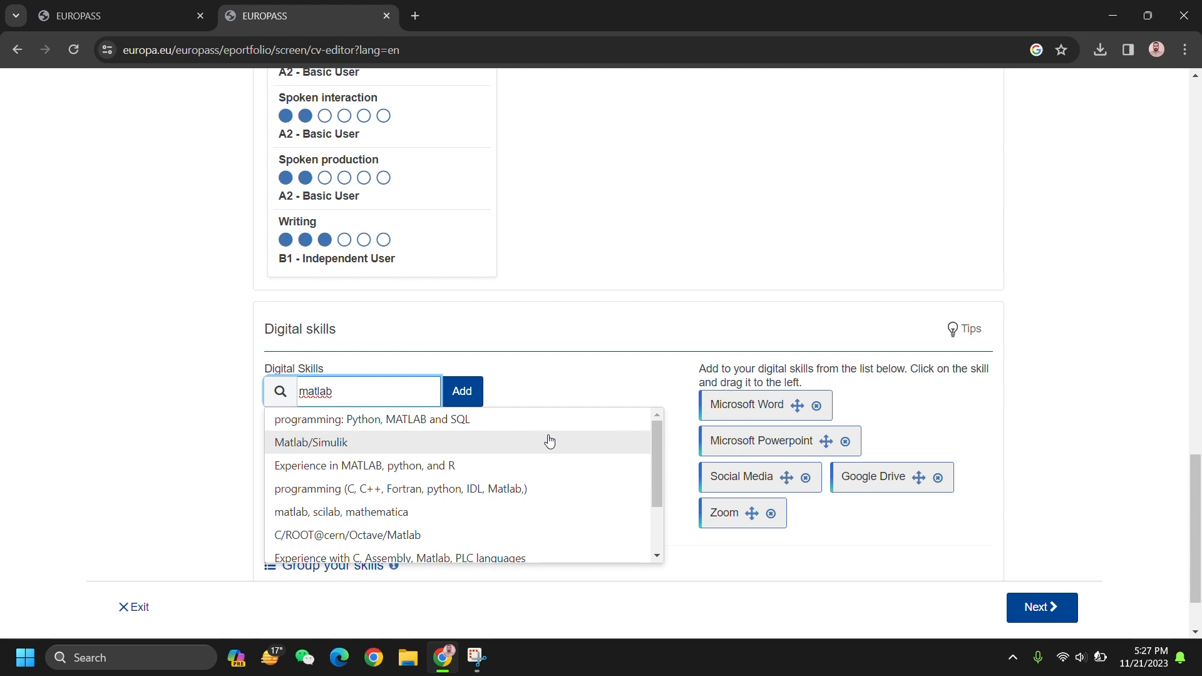
pyautogui.click(485, 442)
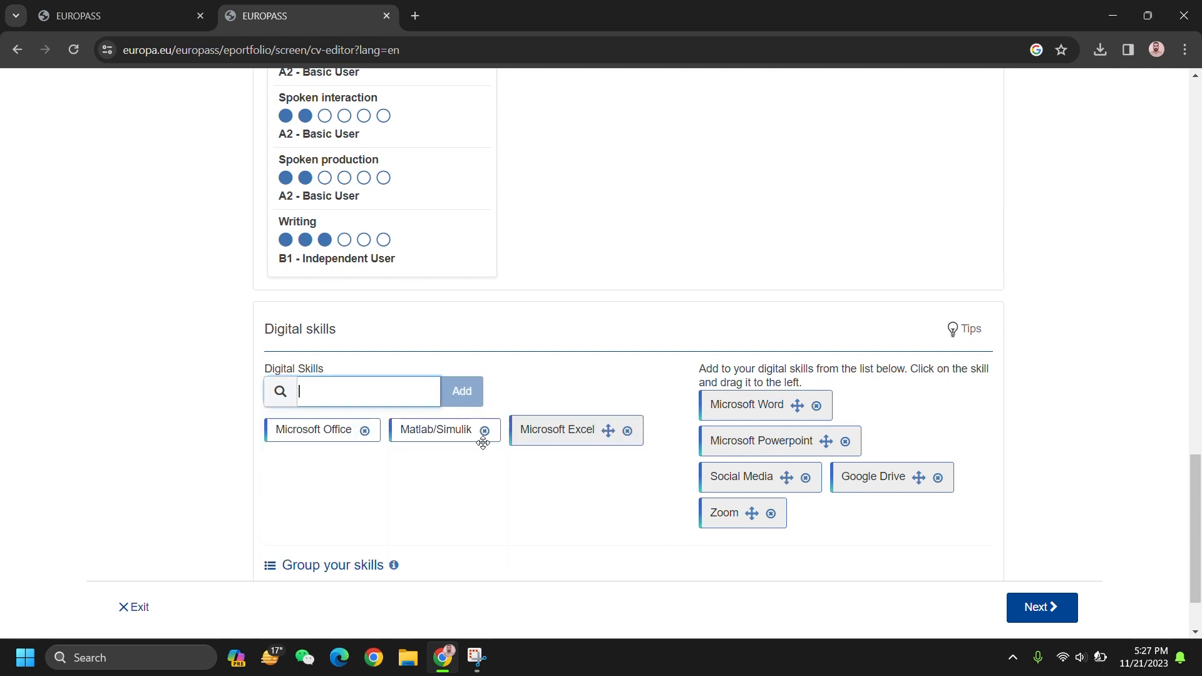
pyautogui.scroll(-1, 596, 288)
pyautogui.click(964, 543)
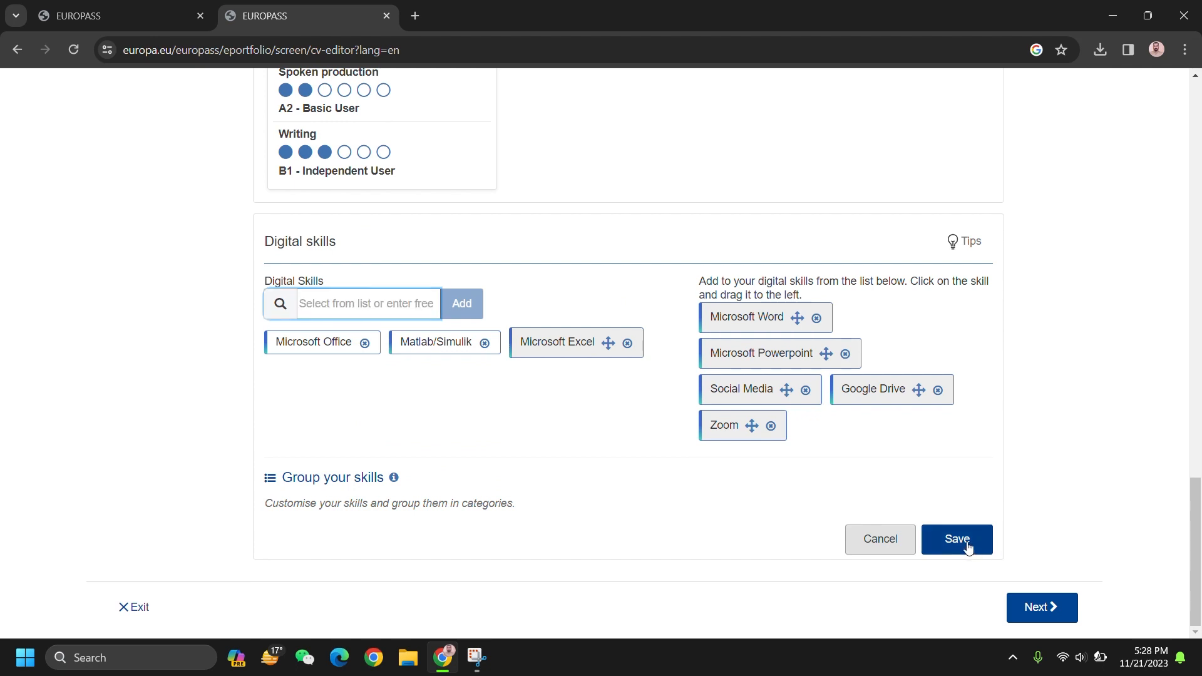
# Step: Add a new Driving Licence section to the CV
pyautogui.click(237, 531)
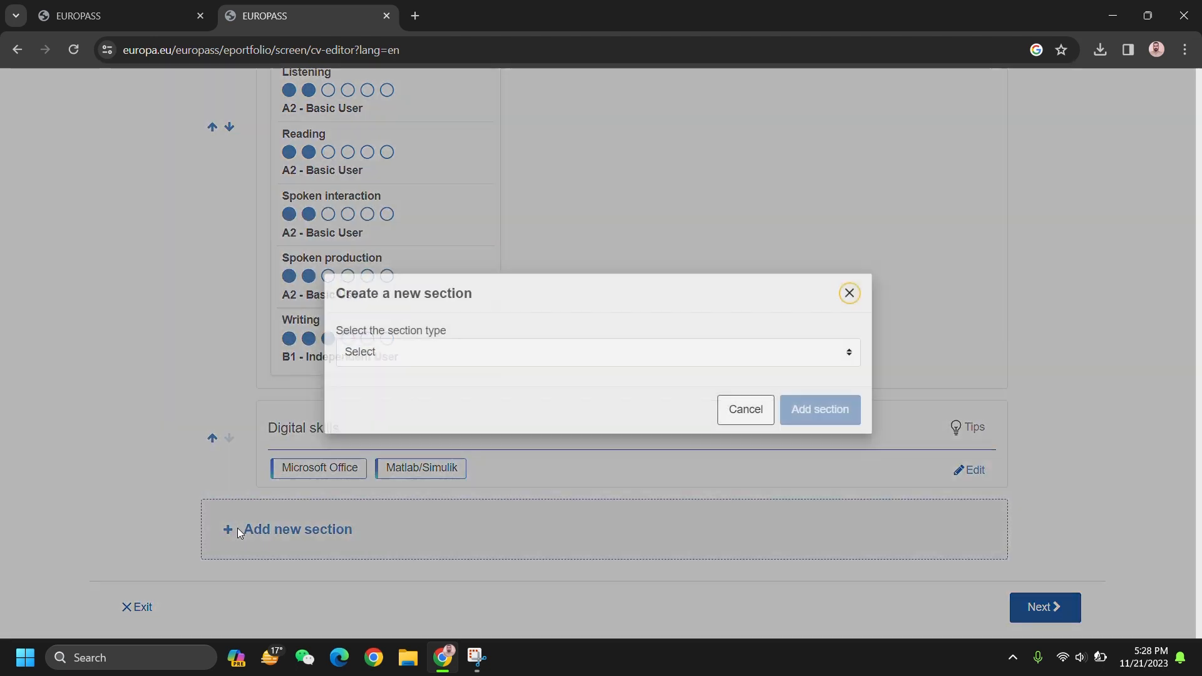
pyautogui.click(571, 354)
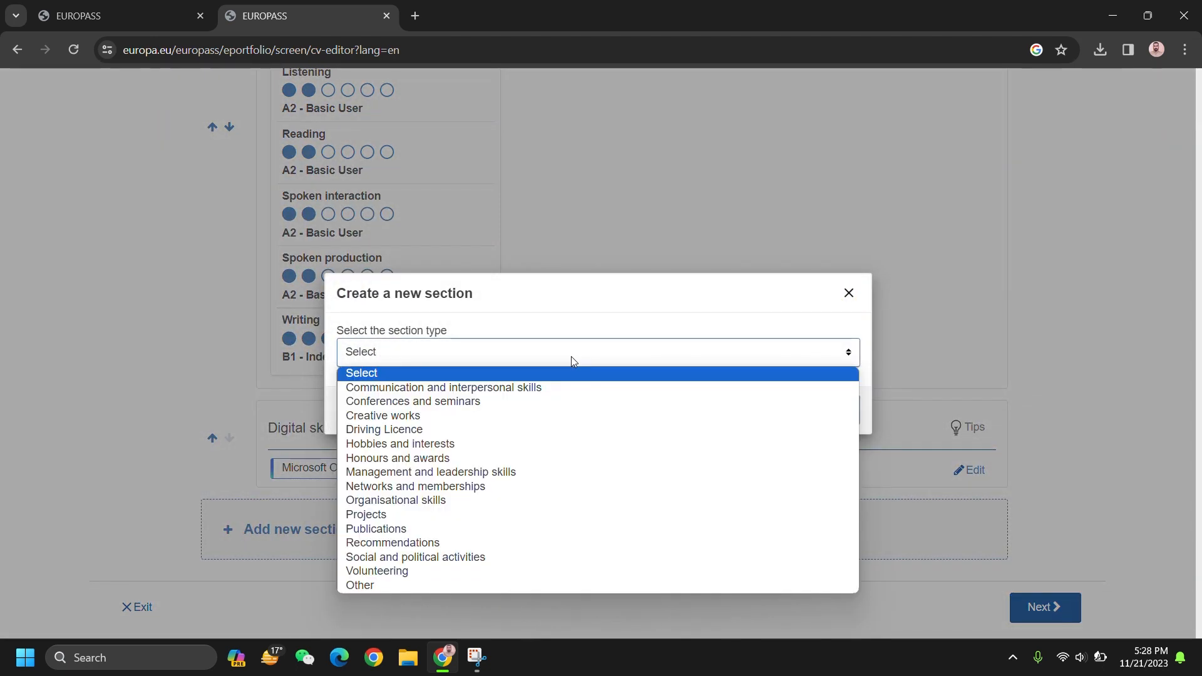
pyautogui.click(577, 389)
pyautogui.click(725, 358)
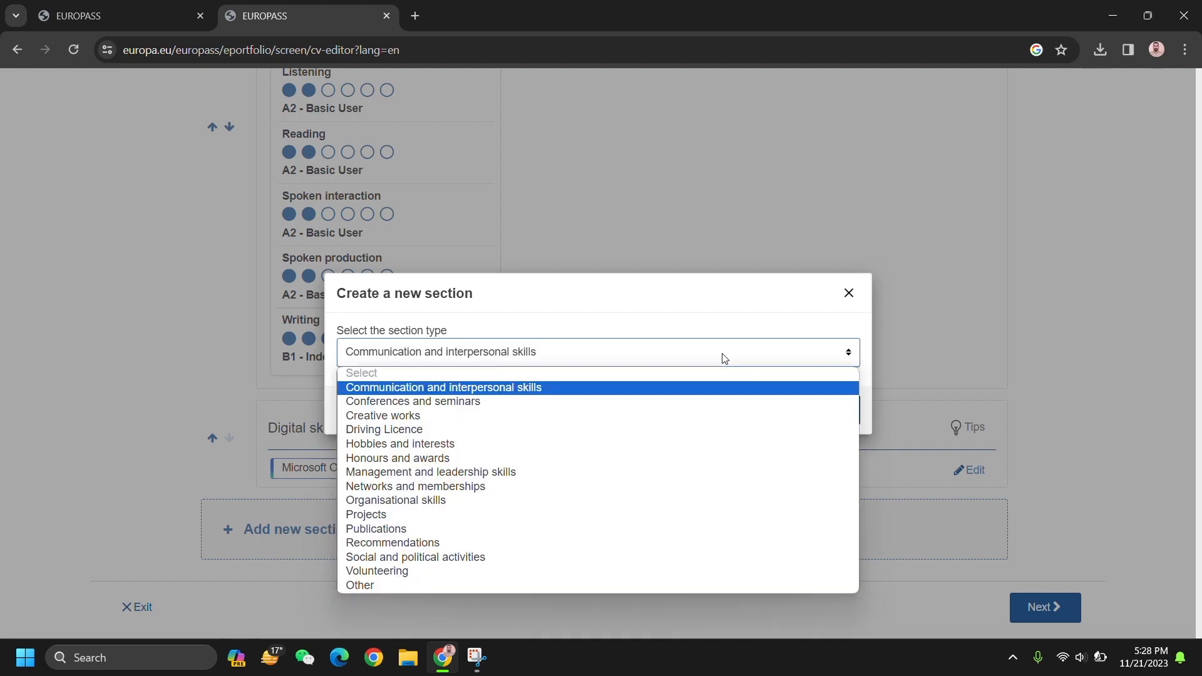
pyautogui.click(679, 426)
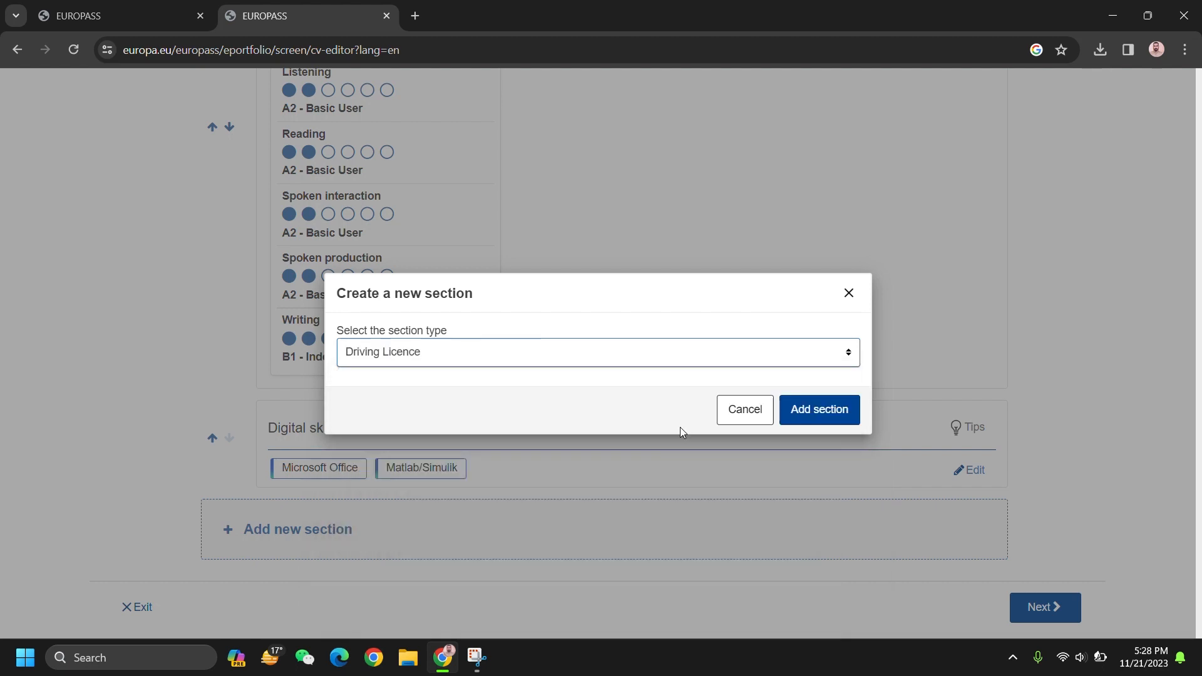
pyautogui.click(827, 421)
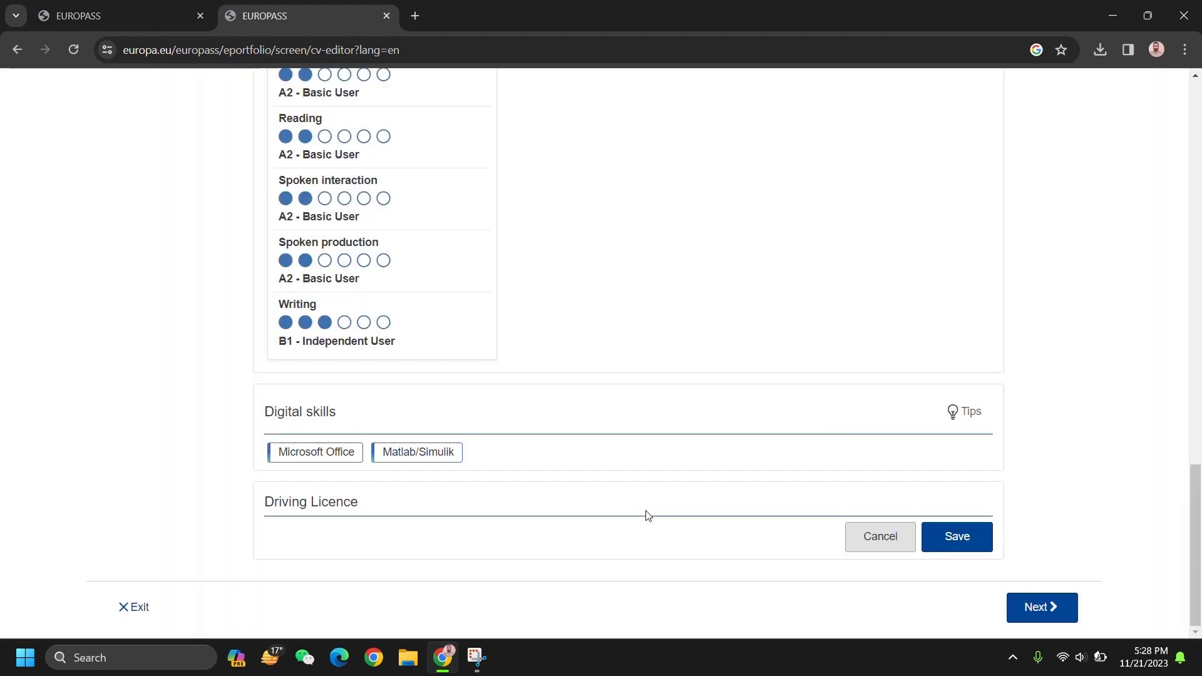
# Step: Tick licence categories A1, B1 and B and save them
pyautogui.scroll(-5, 577, 496)
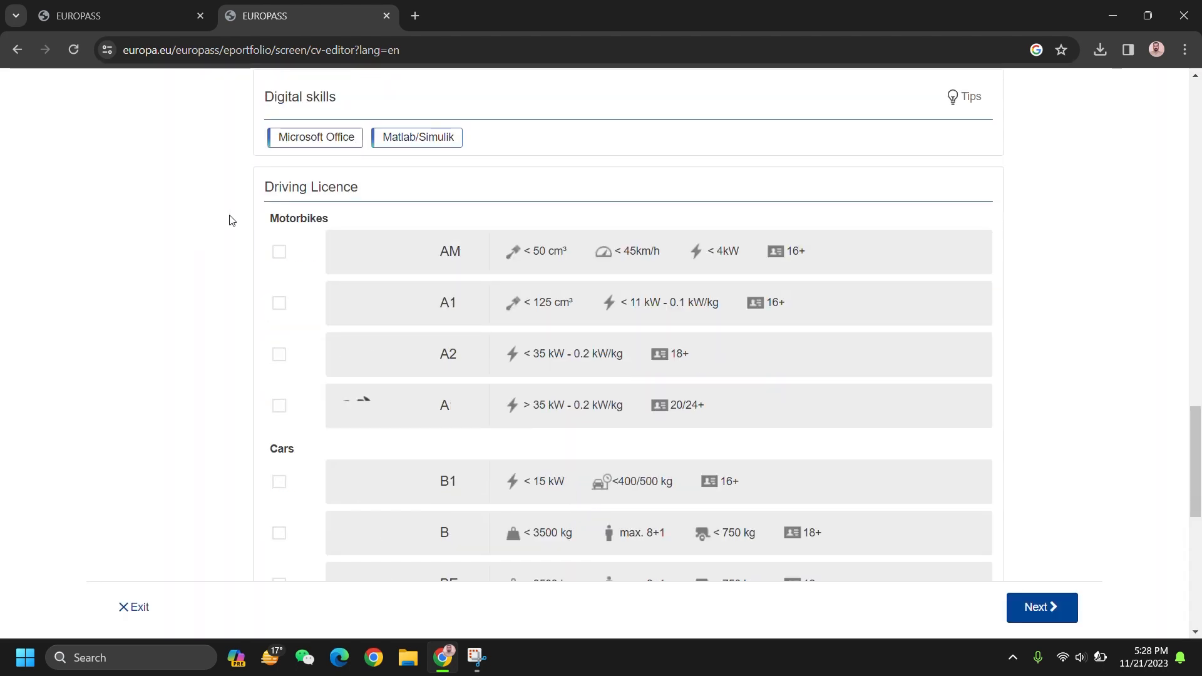
pyautogui.click(279, 305)
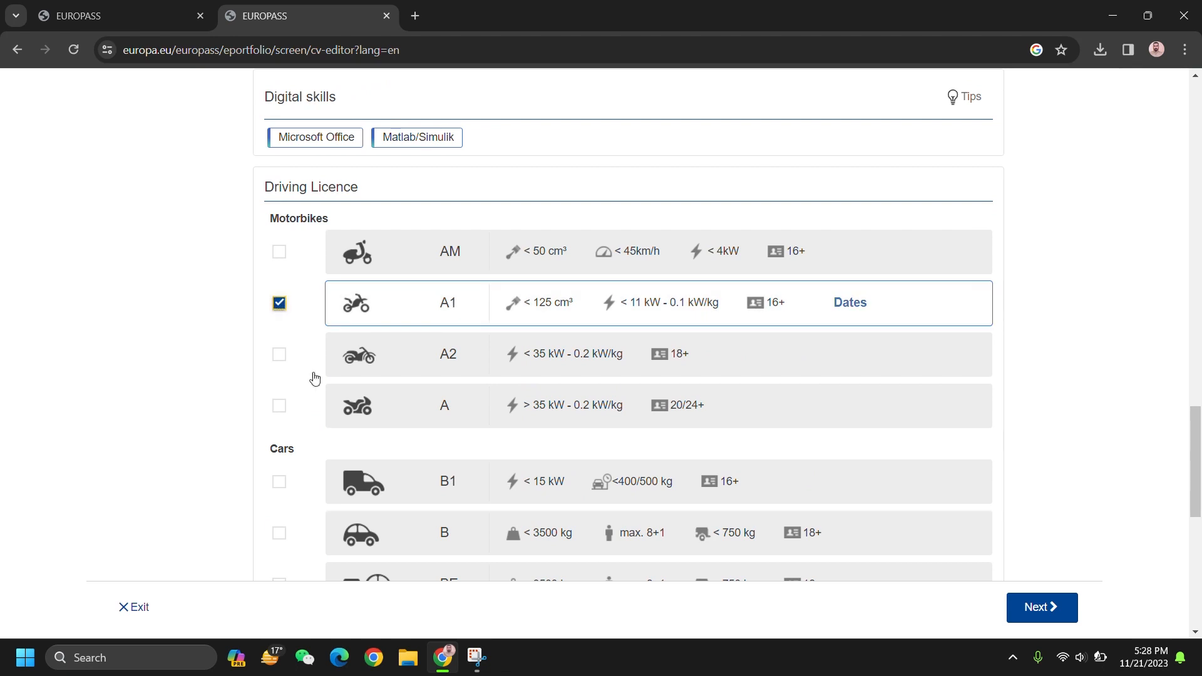
pyautogui.scroll(-3, 314, 378)
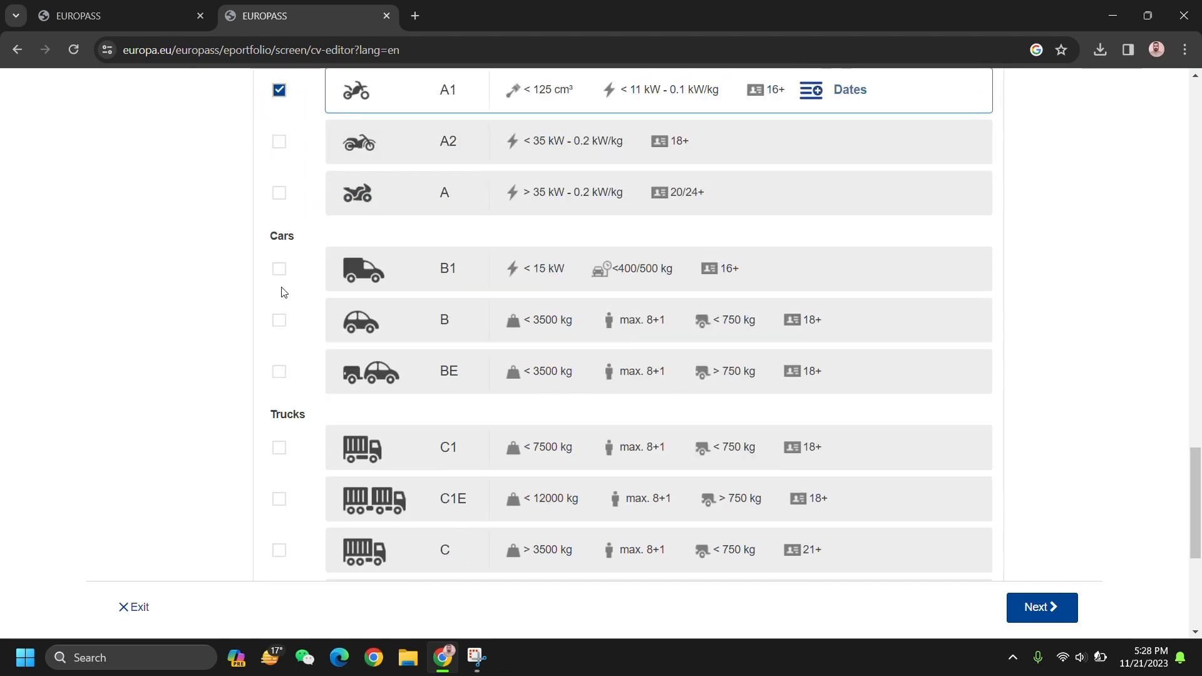
pyautogui.click(279, 269)
pyautogui.click(279, 320)
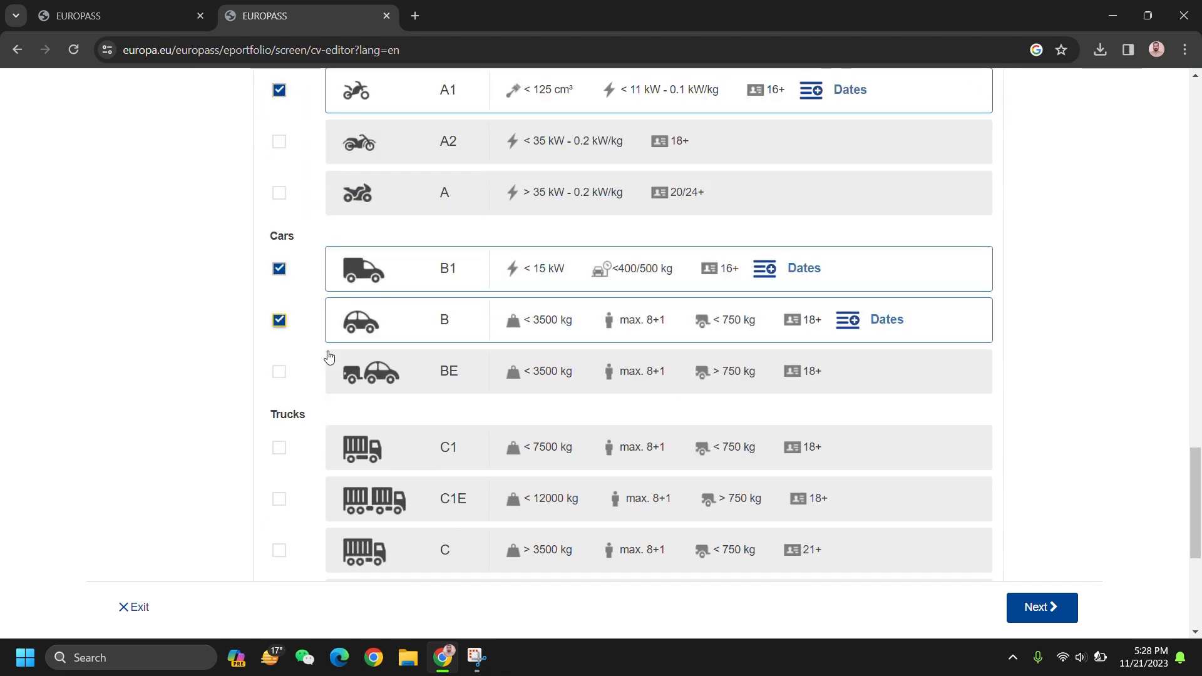
pyautogui.scroll(-5, 330, 430)
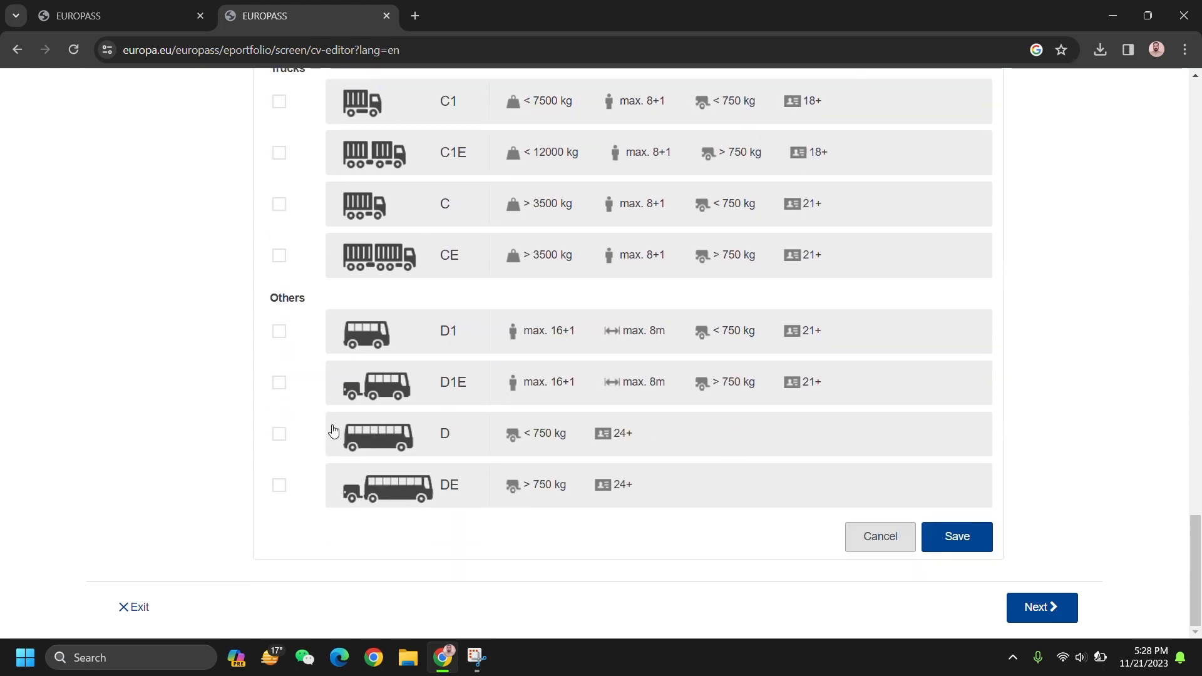
pyautogui.click(958, 547)
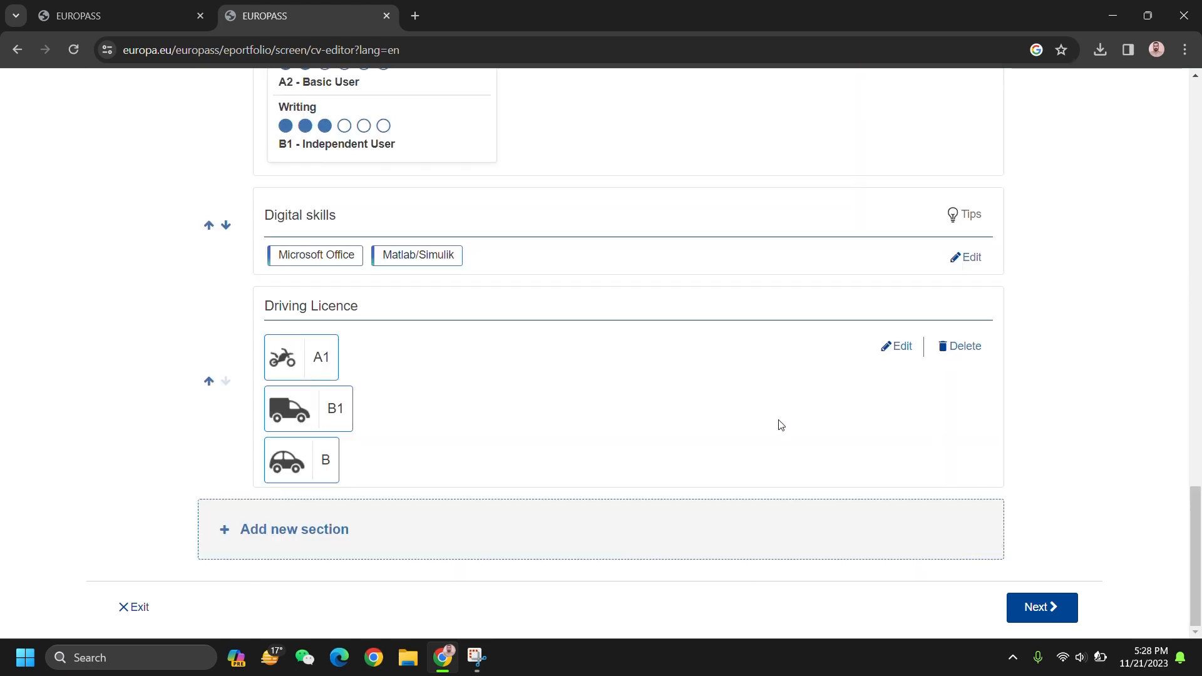
# Step: Add a Hobbies and interests section titled 'Hobbies'
pyautogui.click(262, 550)
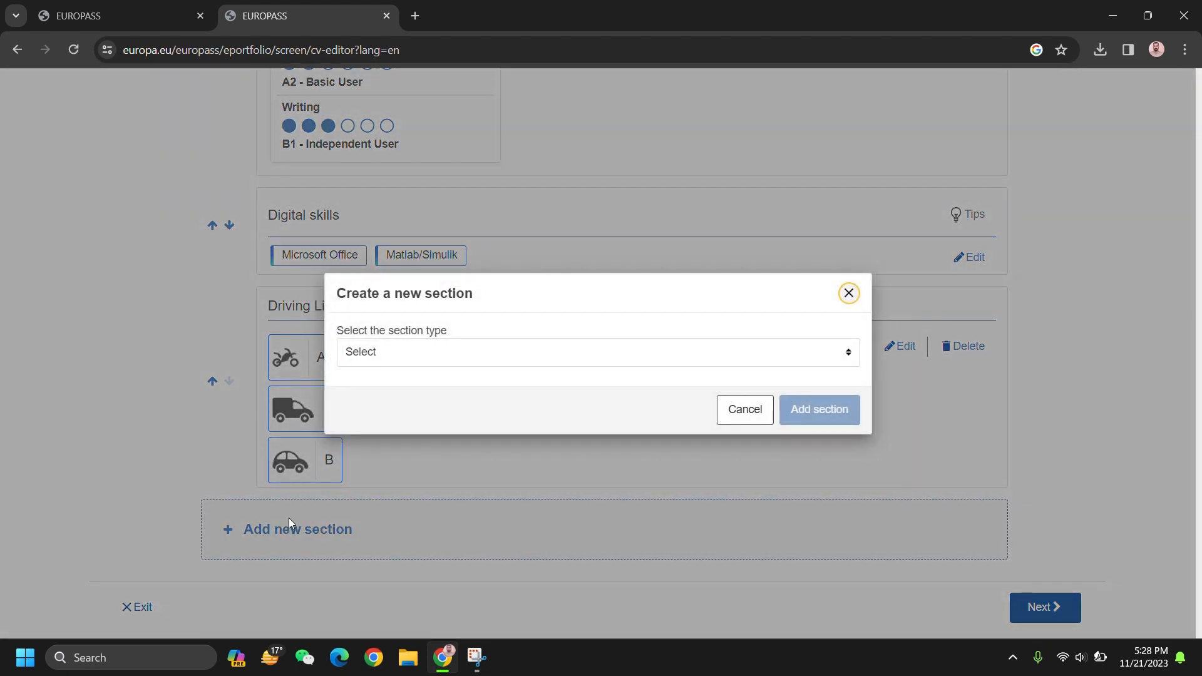
pyautogui.click(727, 363)
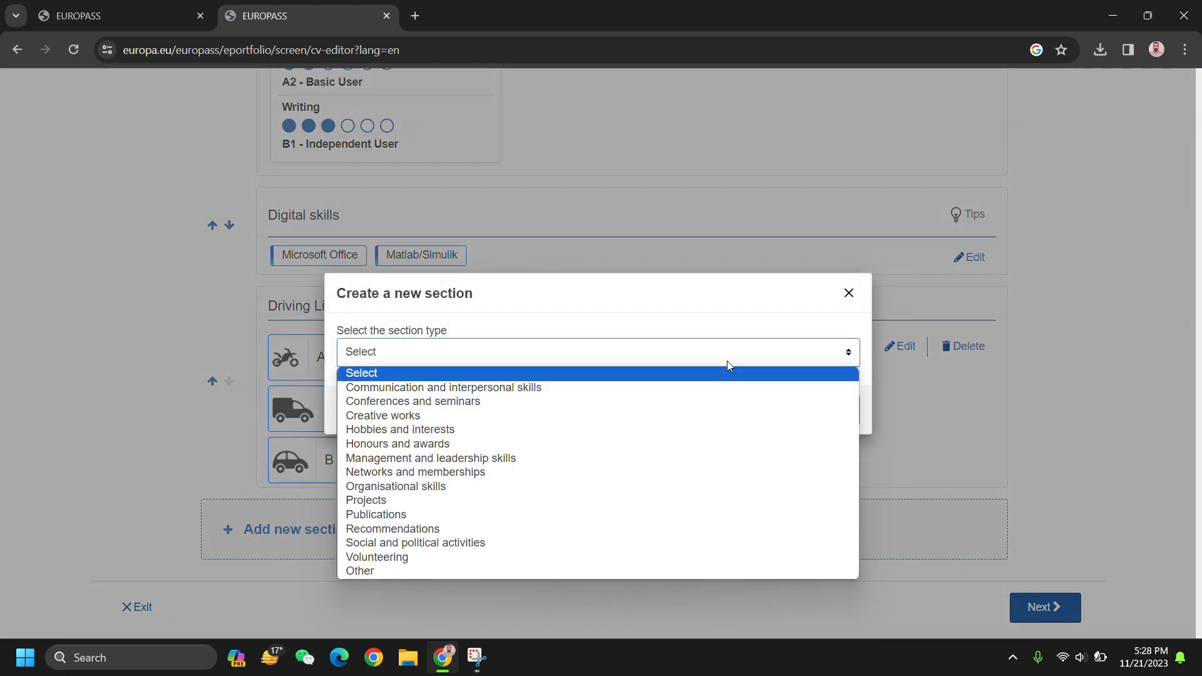
pyautogui.click(488, 430)
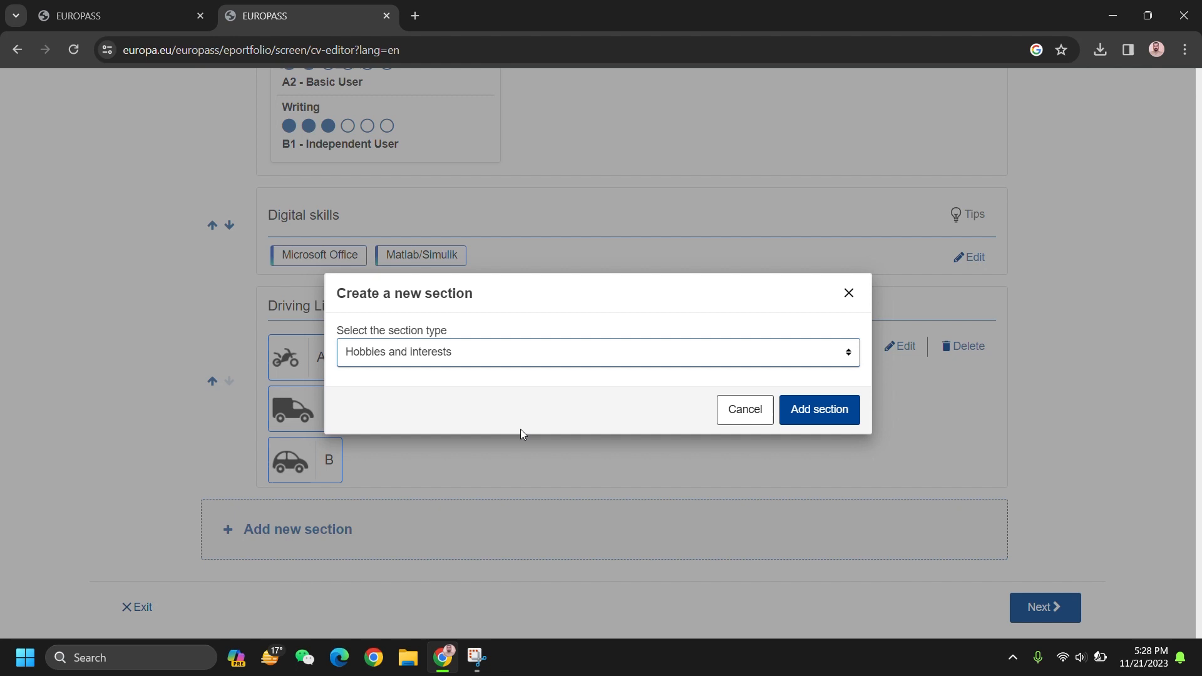
pyautogui.click(822, 410)
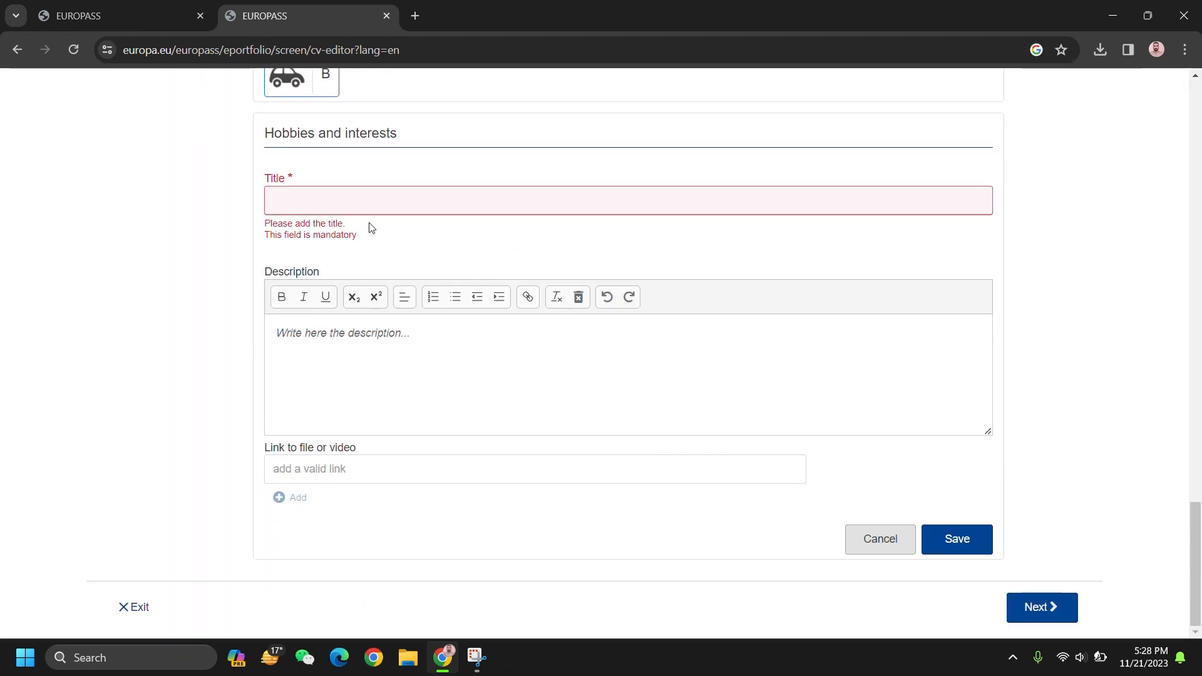
pyautogui.write('Hobbies')
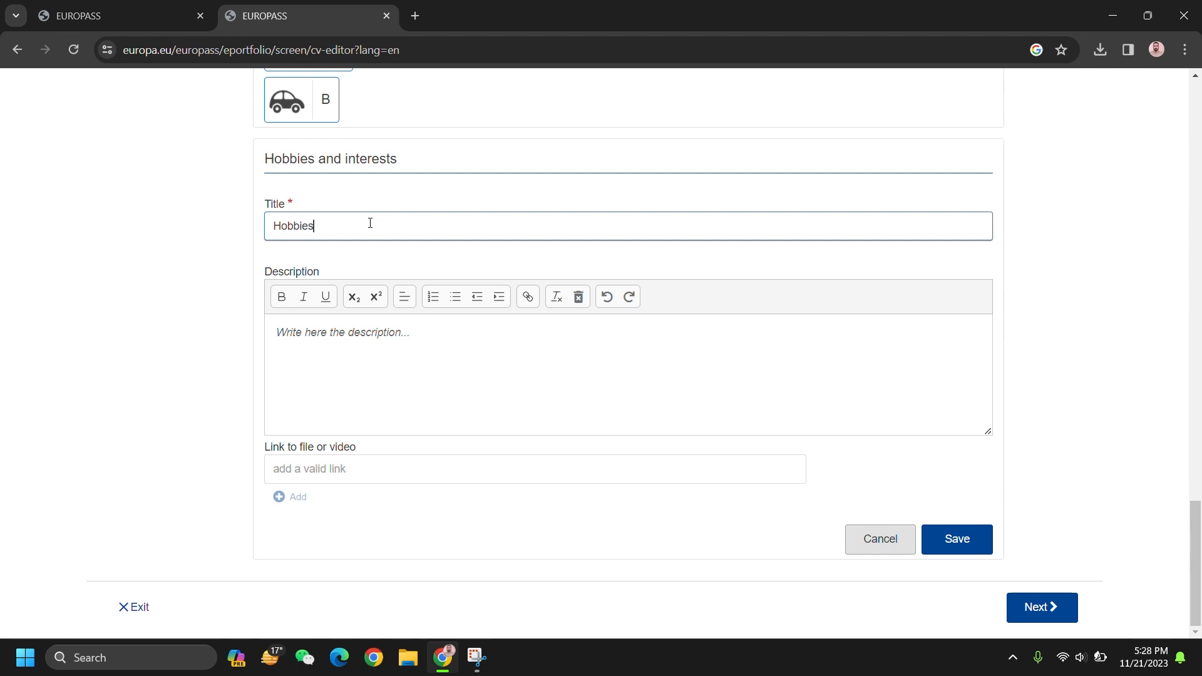
# Step: Enter Newspaper Reading and Gardening in the description as a numbered list
pyautogui.click(370, 333)
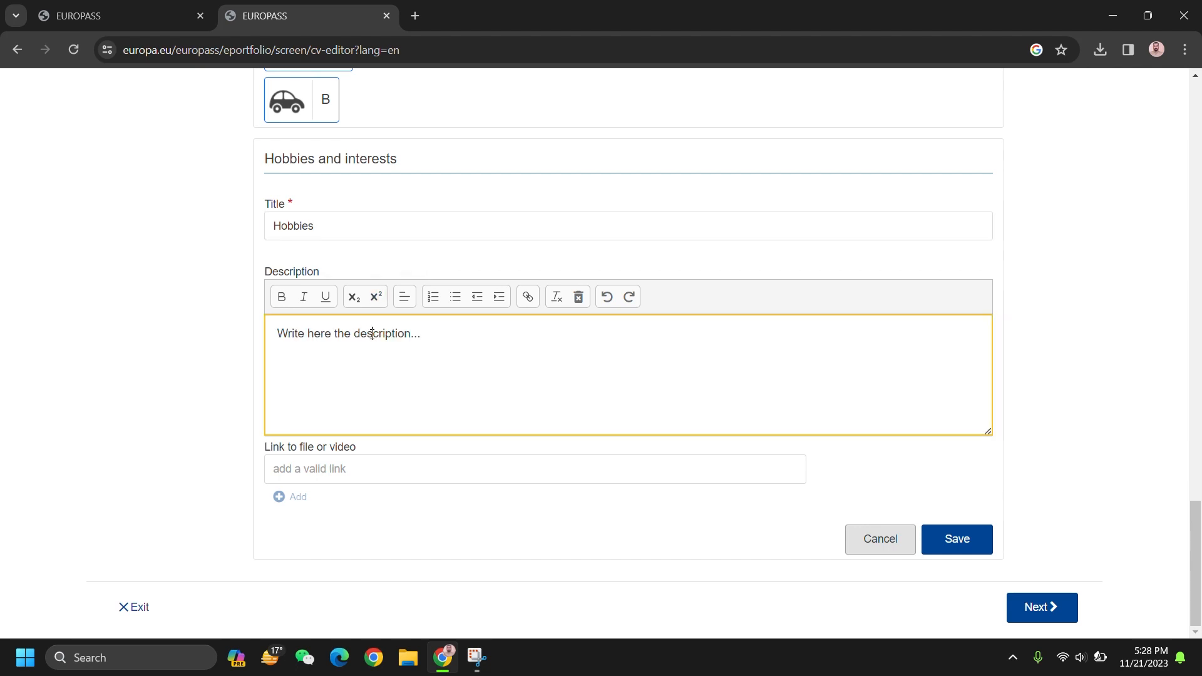
pyautogui.tripleClick(372, 333)
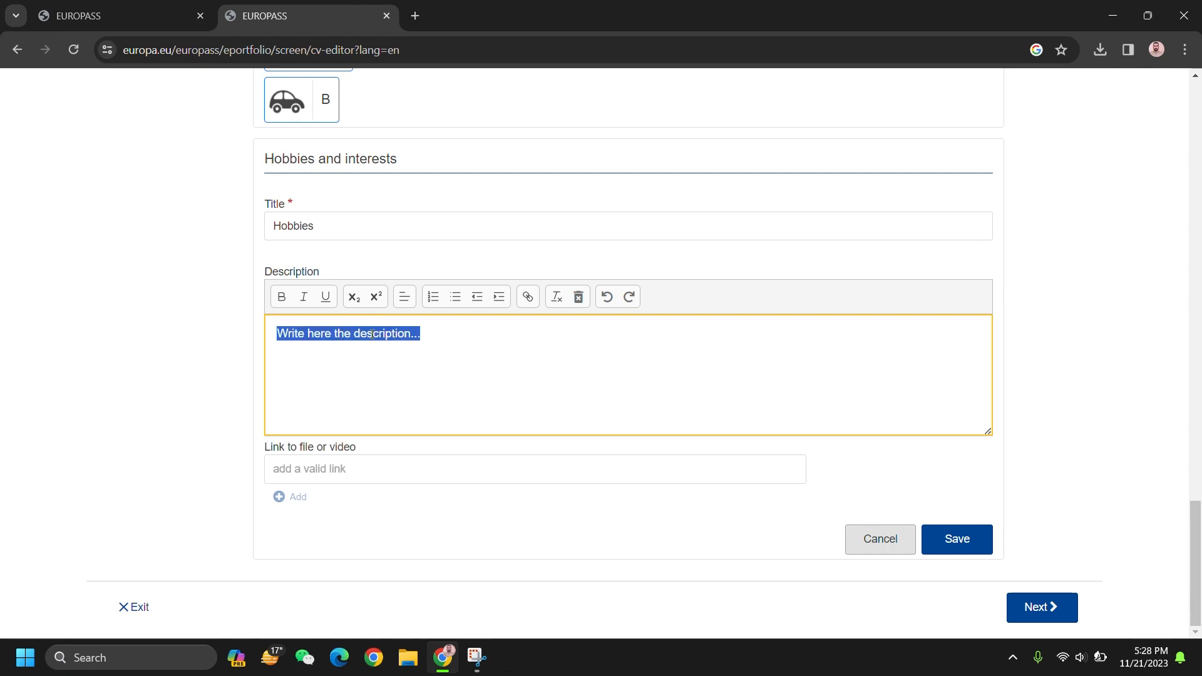
pyautogui.write('Ne')
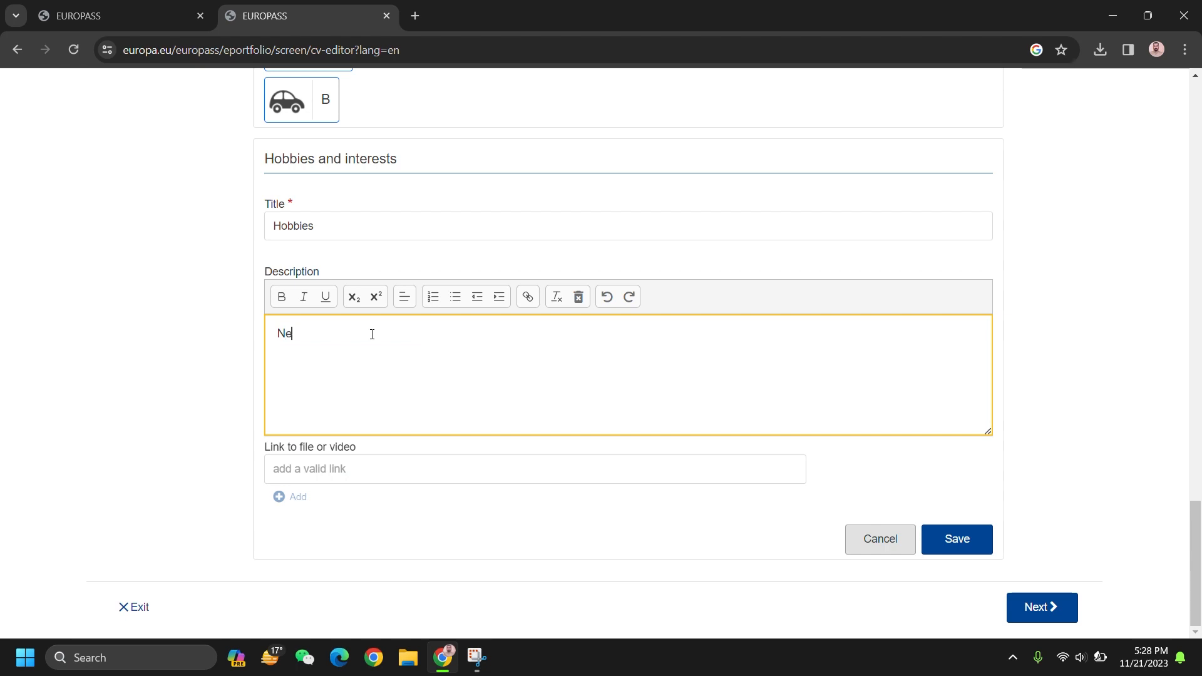
pyautogui.write('wspaper ')
pyautogui.write('Reading')
pyautogui.write('G')
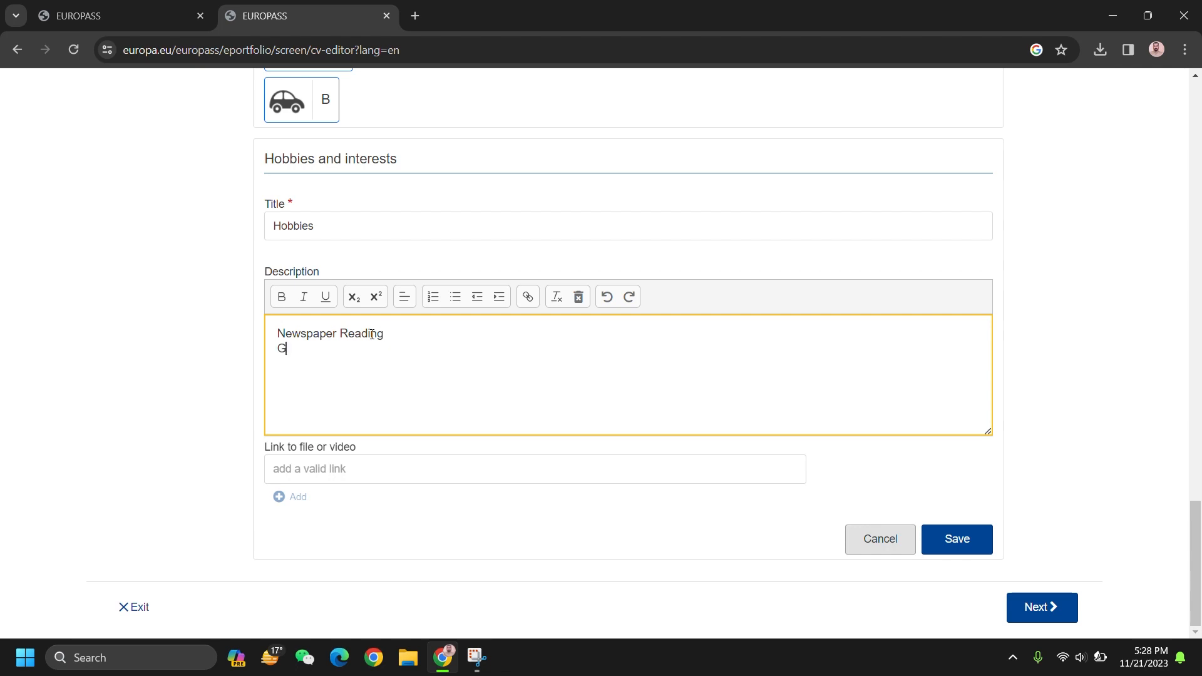
pyautogui.write('ardening')
pyautogui.hotkey('ctrl', 'a')
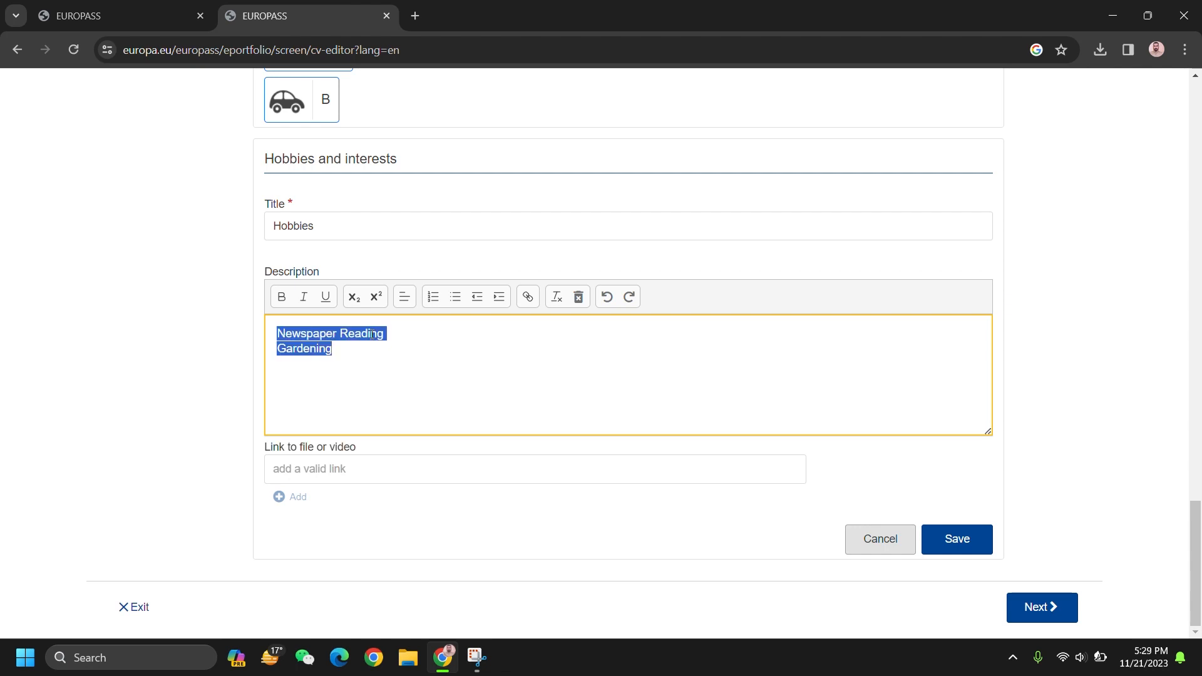
pyautogui.click(456, 298)
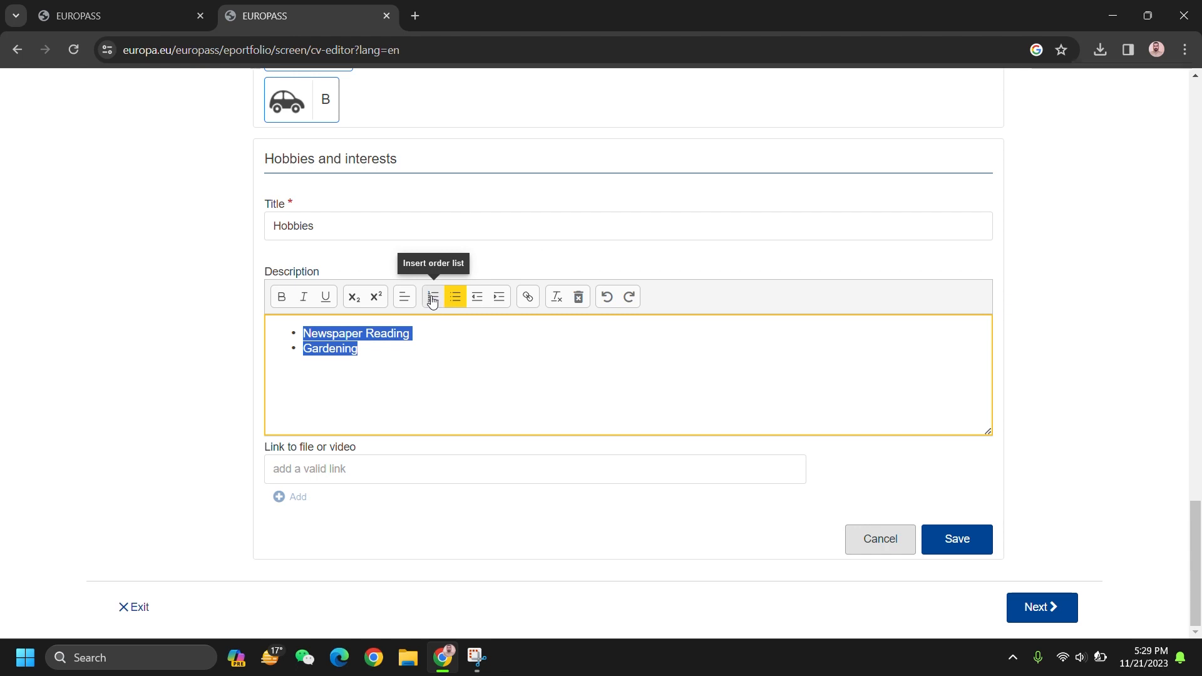
pyautogui.click(431, 298)
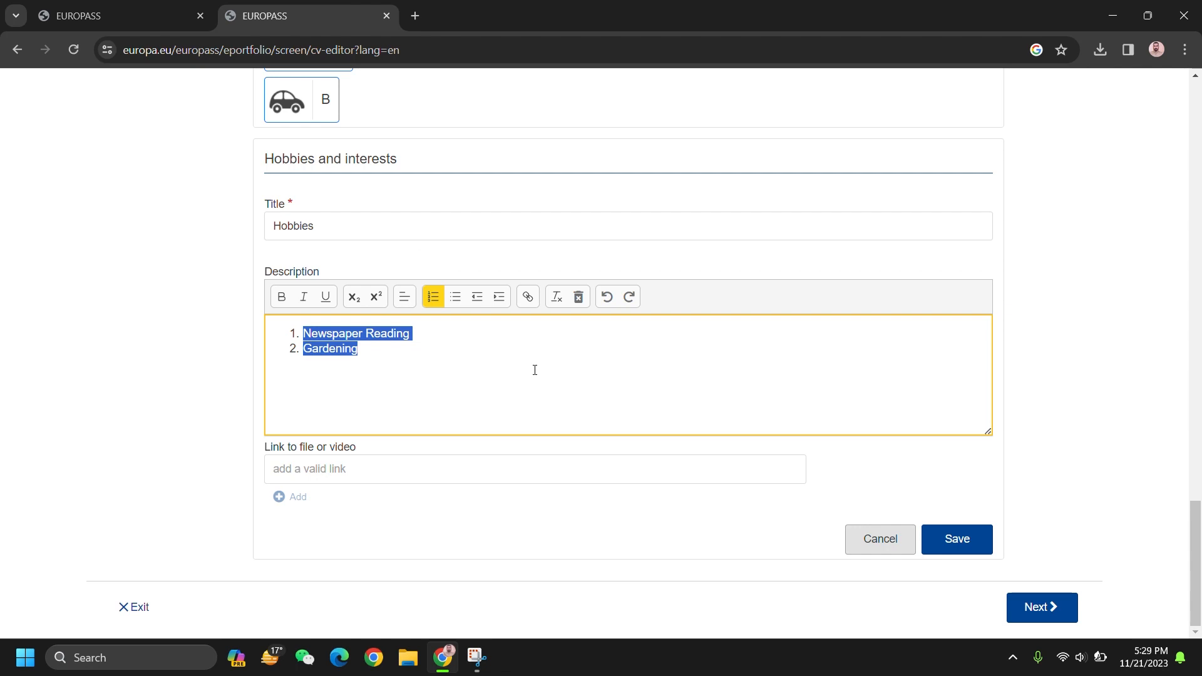
pyautogui.click(357, 349)
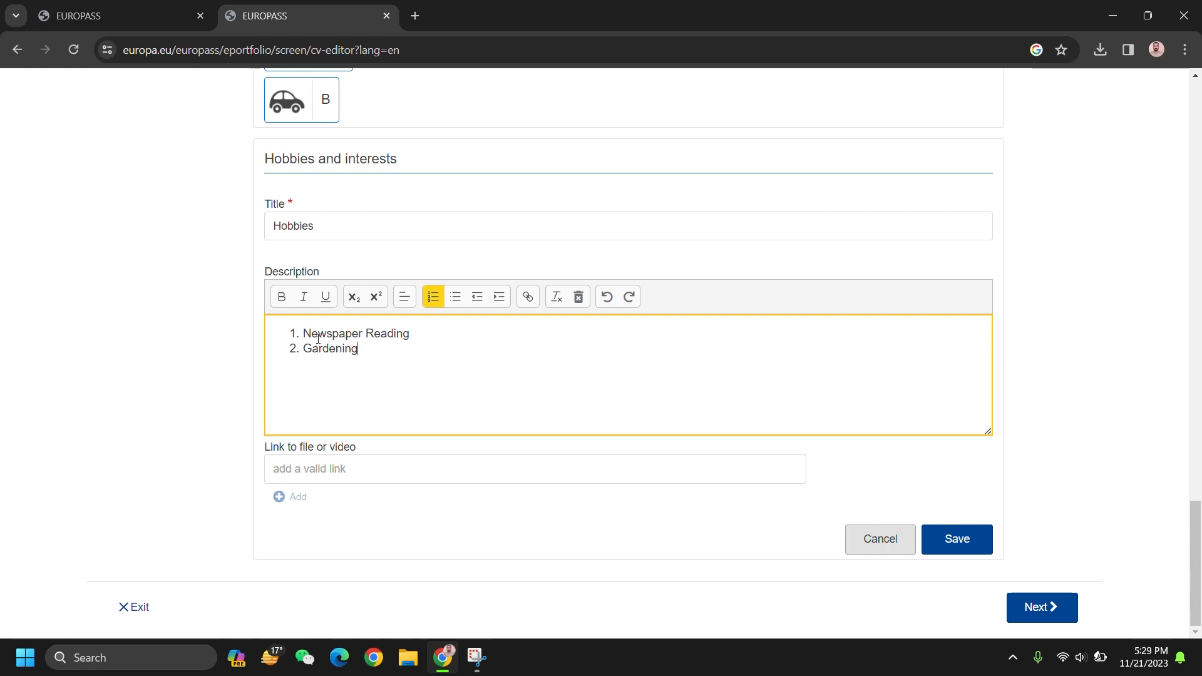
# Step: Reorder the list to 1. Gardening, 2. Newspaper Reading, and save the entry
pyautogui.moveTo(310, 335); pyautogui.dragTo(304, 333)
pyautogui.click(424, 338)
pyautogui.moveTo(411, 335); pyautogui.dragTo(303, 335)
pyautogui.hotkey('ctrl', 'c')
pyautogui.press('BackSpace')
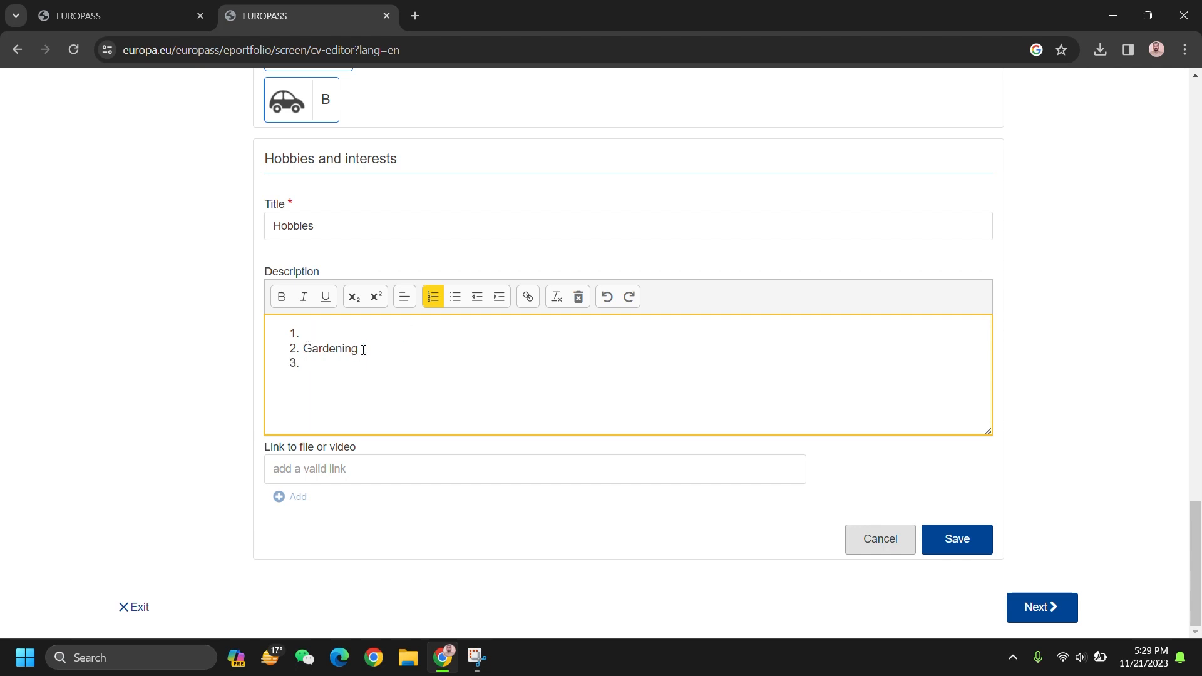
pyautogui.hotkey('ctrl', 'v')
pyautogui.click(303, 365)
pyautogui.press('BackSpace')
pyautogui.press('BackSpace')
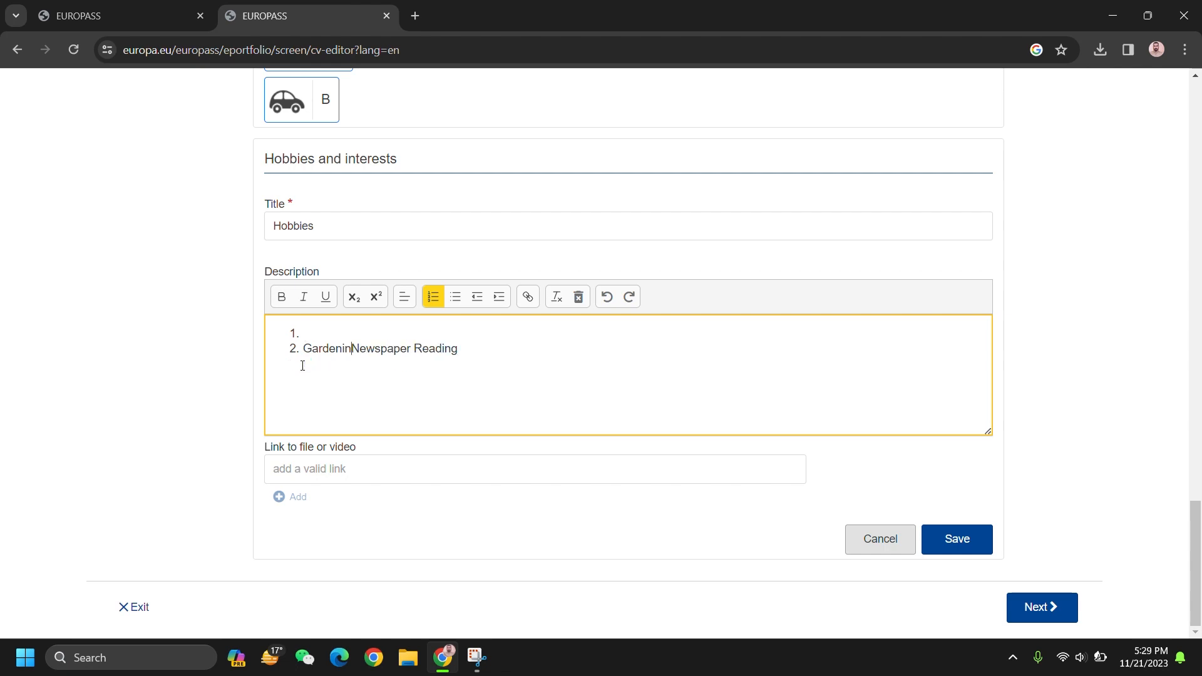
pyautogui.write('g')
pyautogui.press('Return')
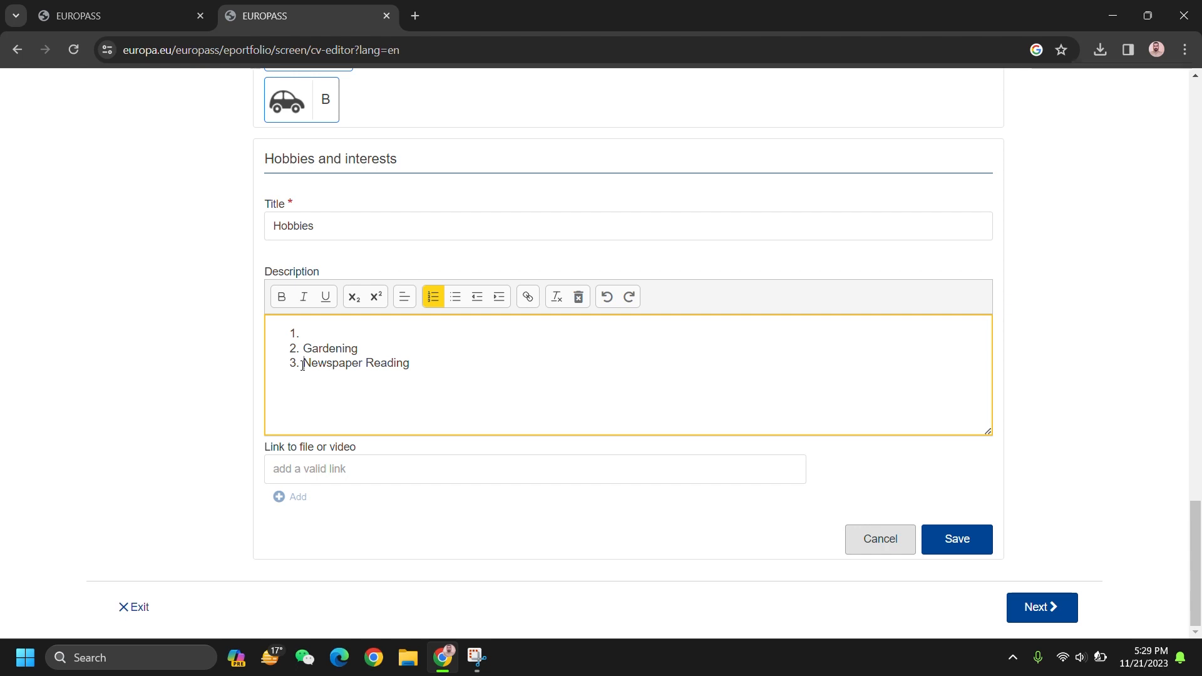
pyautogui.press('BackSpace')
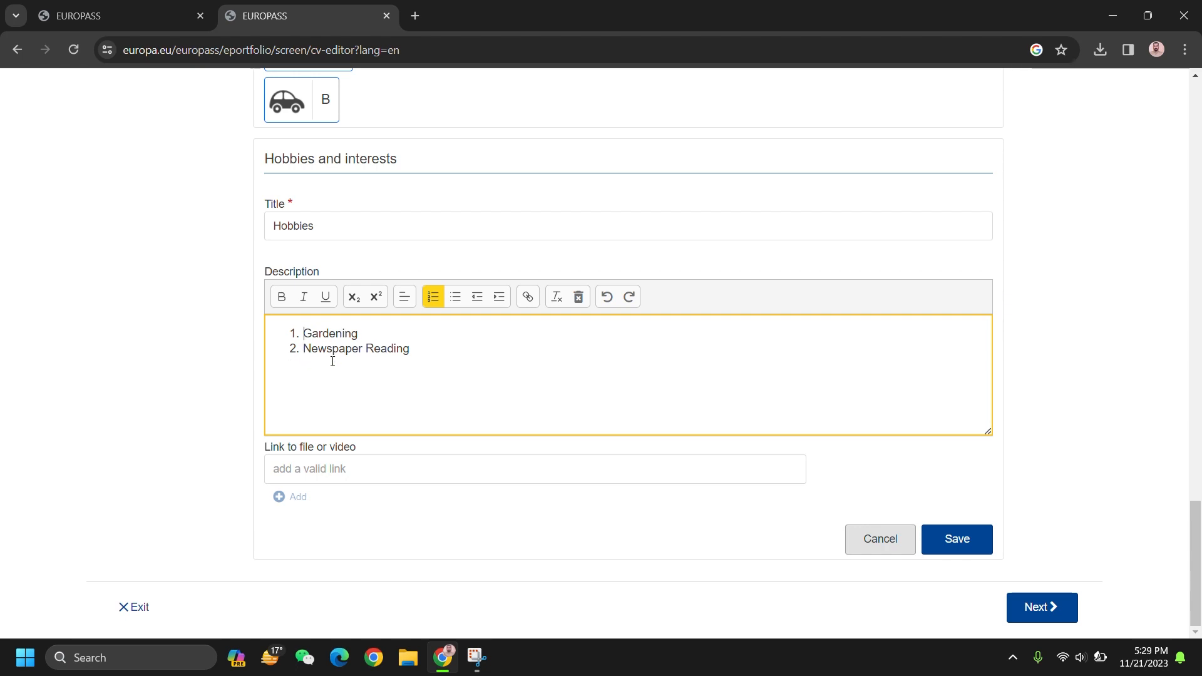
pyautogui.click(966, 537)
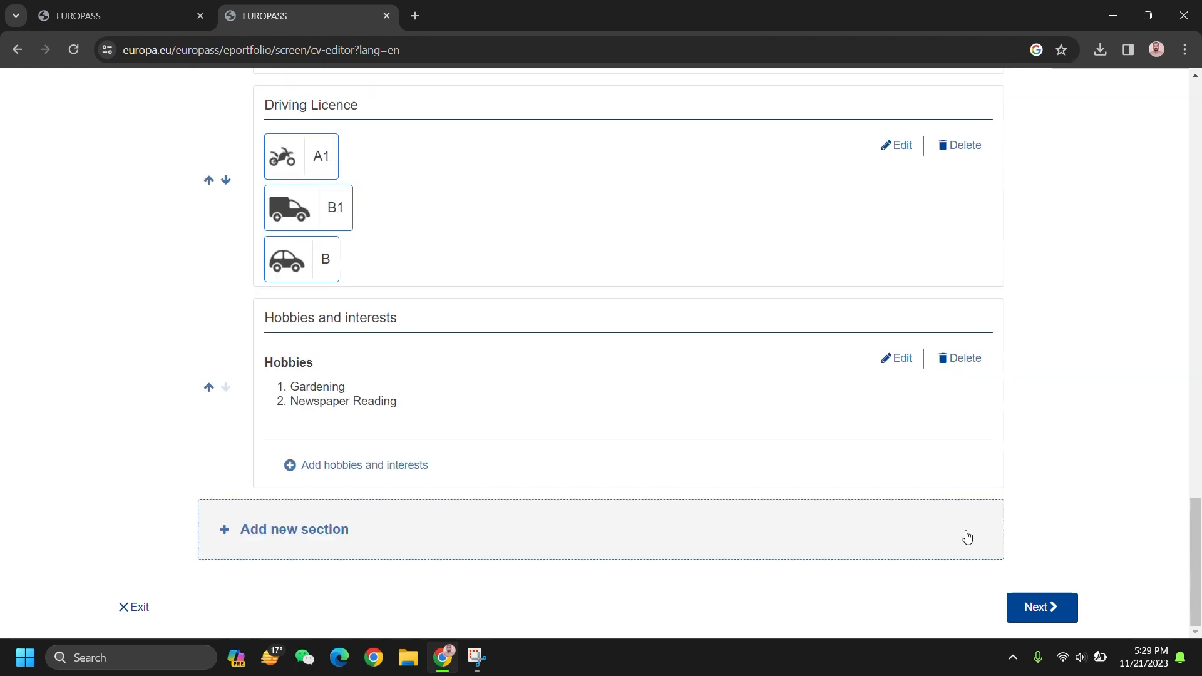
# Step: In the new section dialog, pick Recommendations as the section type instead of Projects or Publications
pyautogui.click(545, 536)
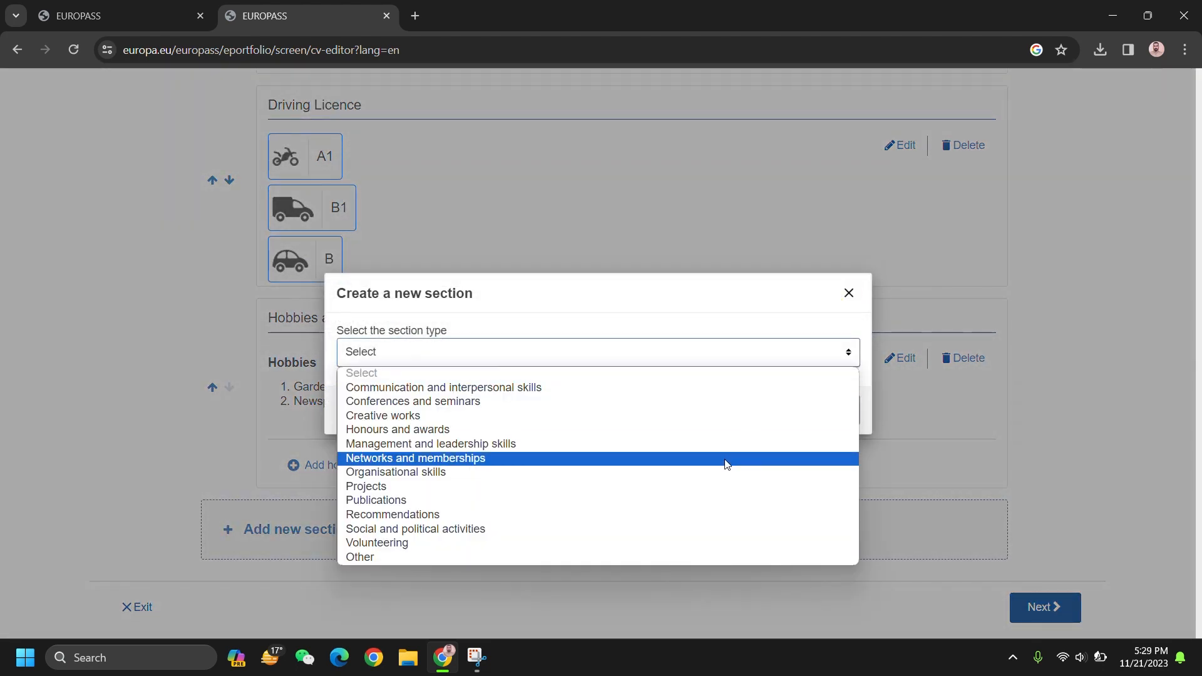
pyautogui.click(630, 490)
pyautogui.click(771, 409)
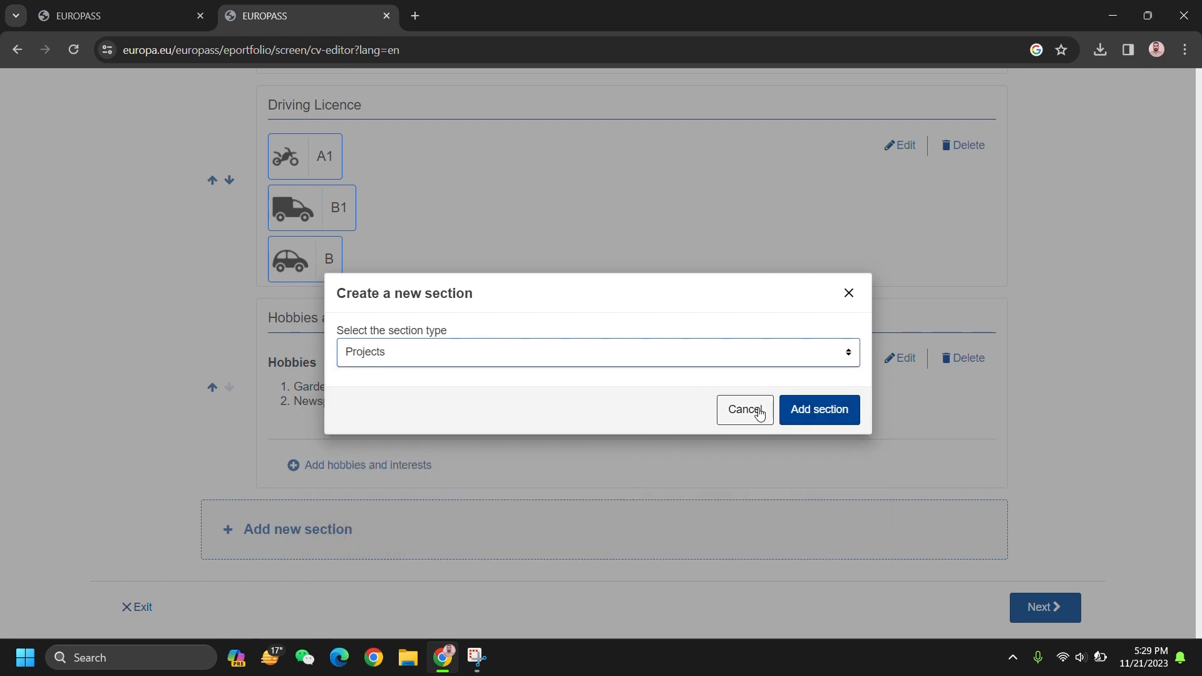
pyautogui.click(426, 546)
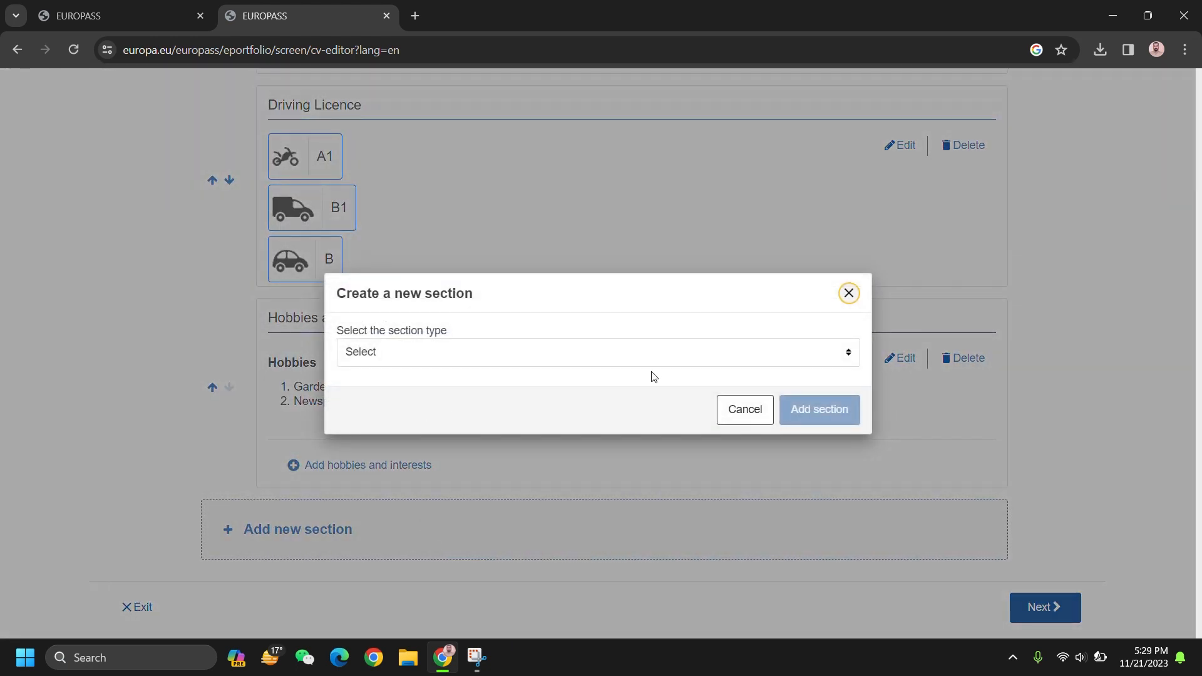
pyautogui.click(652, 355)
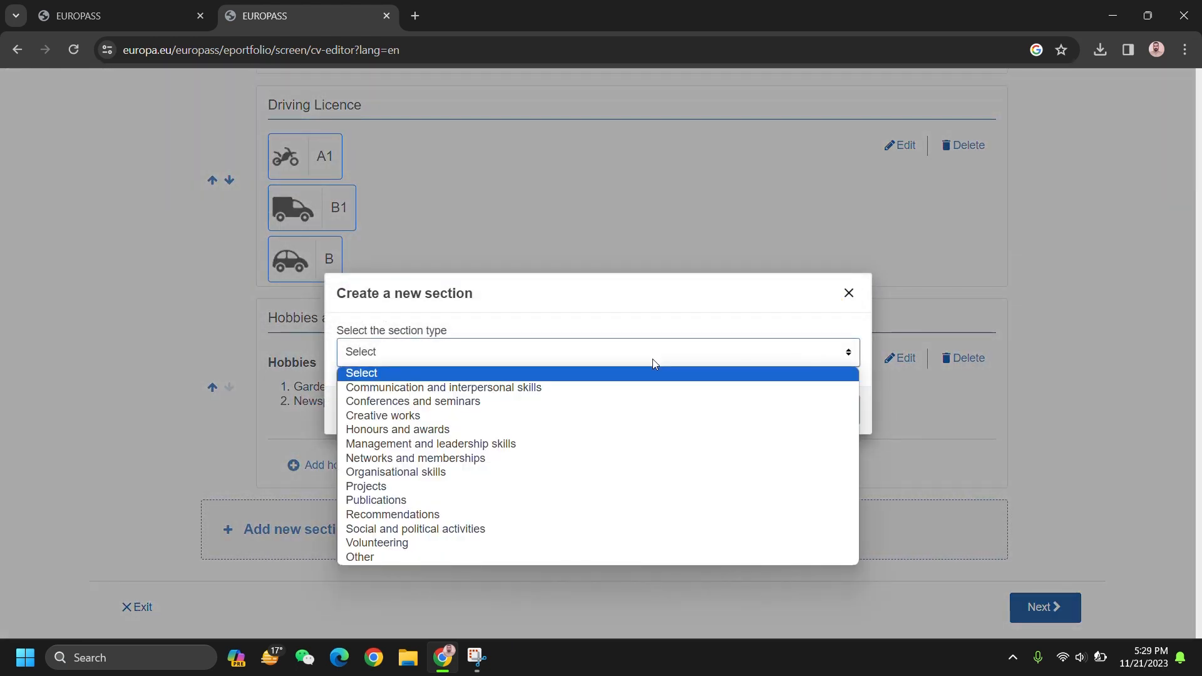
pyautogui.click(632, 502)
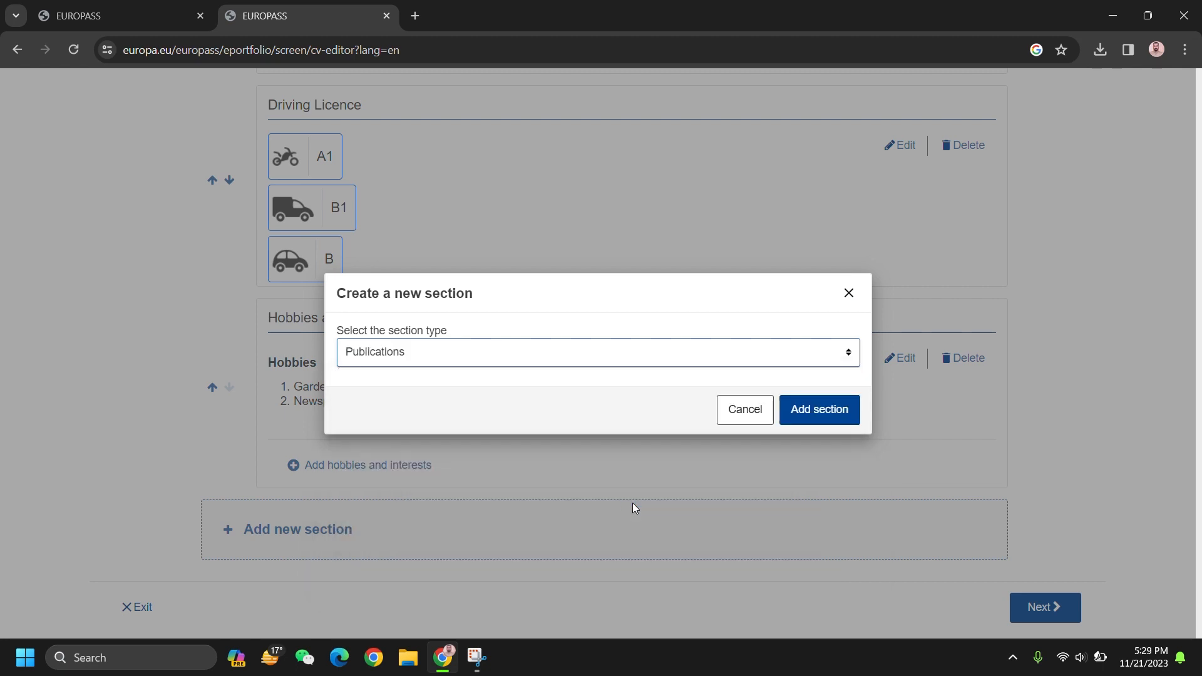
pyautogui.click(741, 410)
pyautogui.click(457, 520)
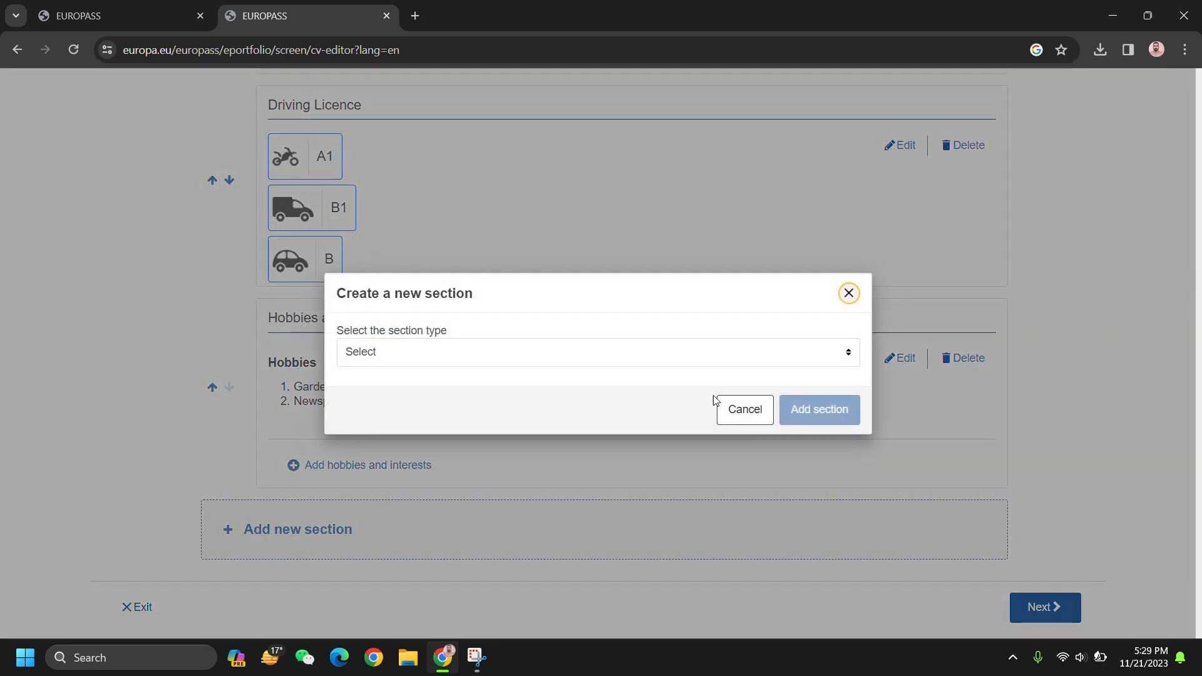
pyautogui.click(777, 353)
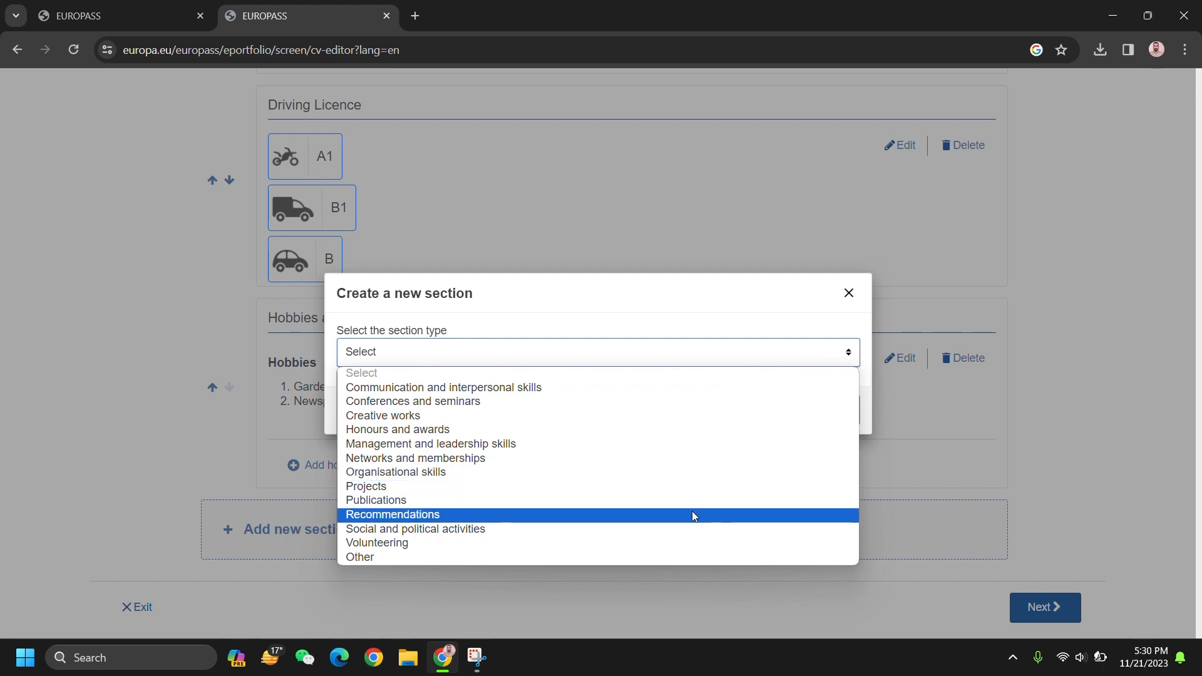
pyautogui.click(692, 514)
# Step: Enter the recommender's name, role Supervisor and phone code Pakistan +92
pyautogui.click(854, 409)
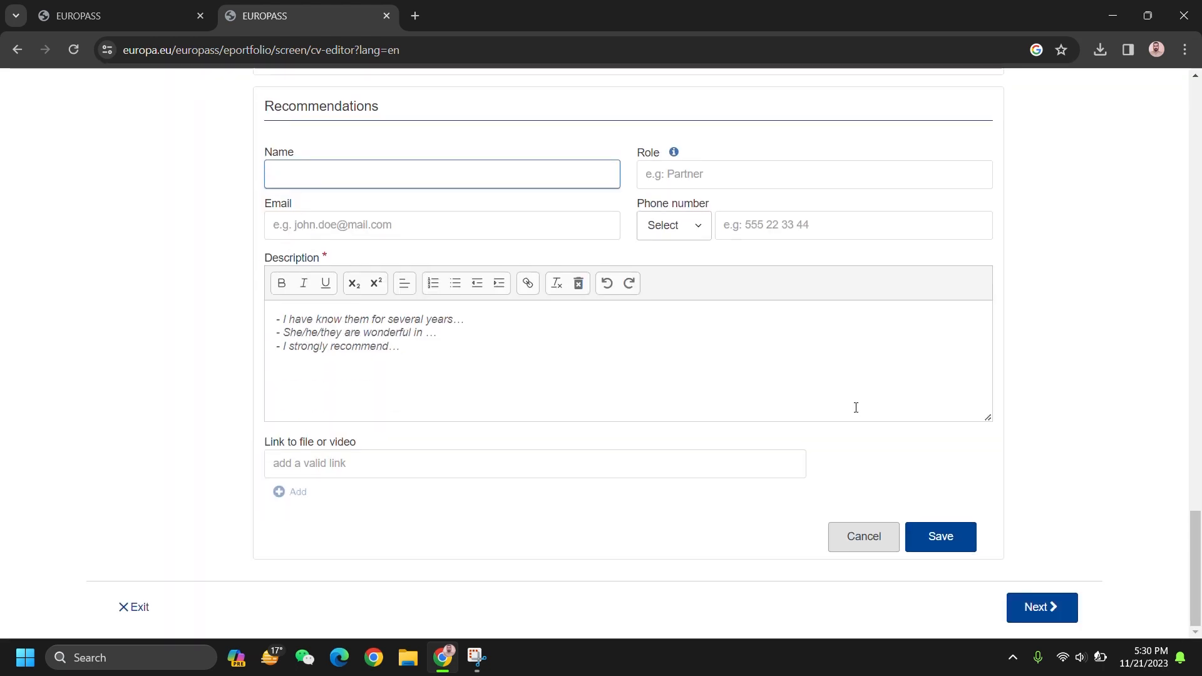
pyautogui.write('a')
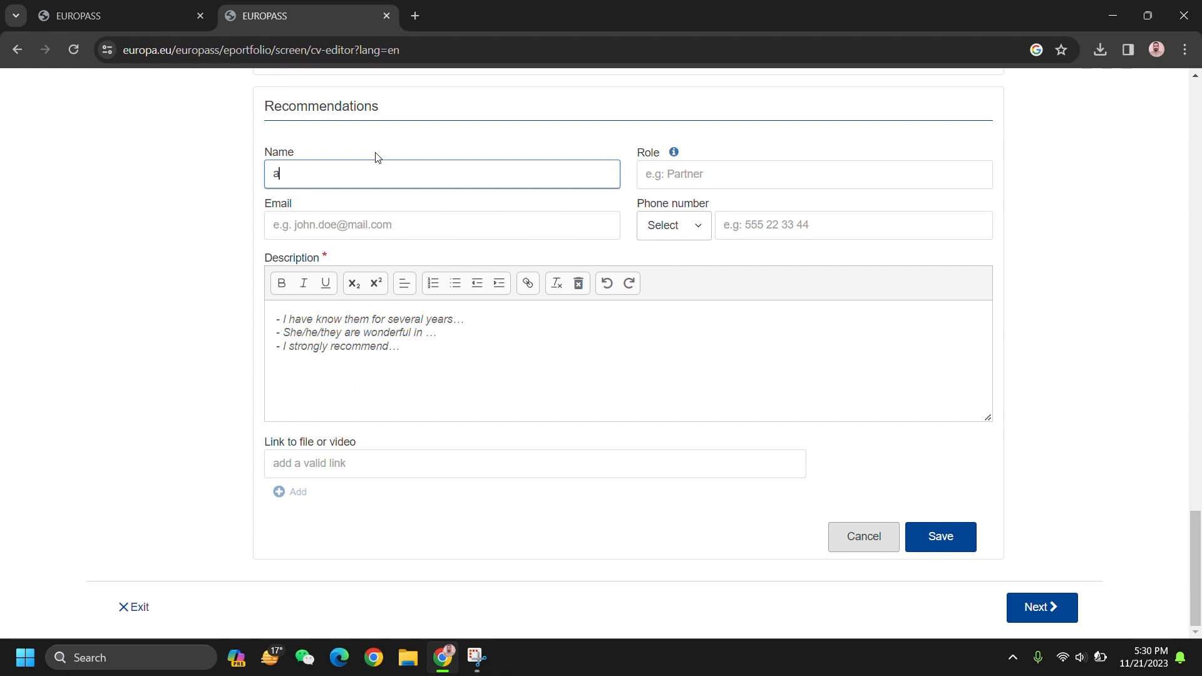
pyautogui.write('rshad')
pyautogui.press('Tab')
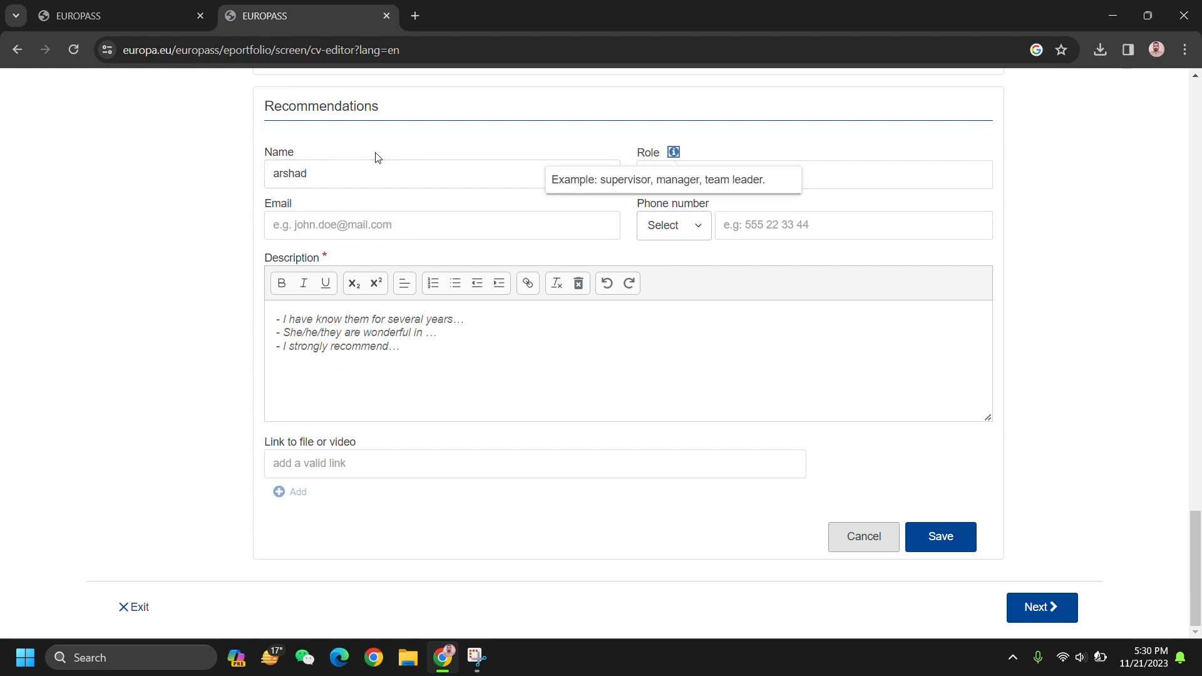
pyautogui.click(832, 175)
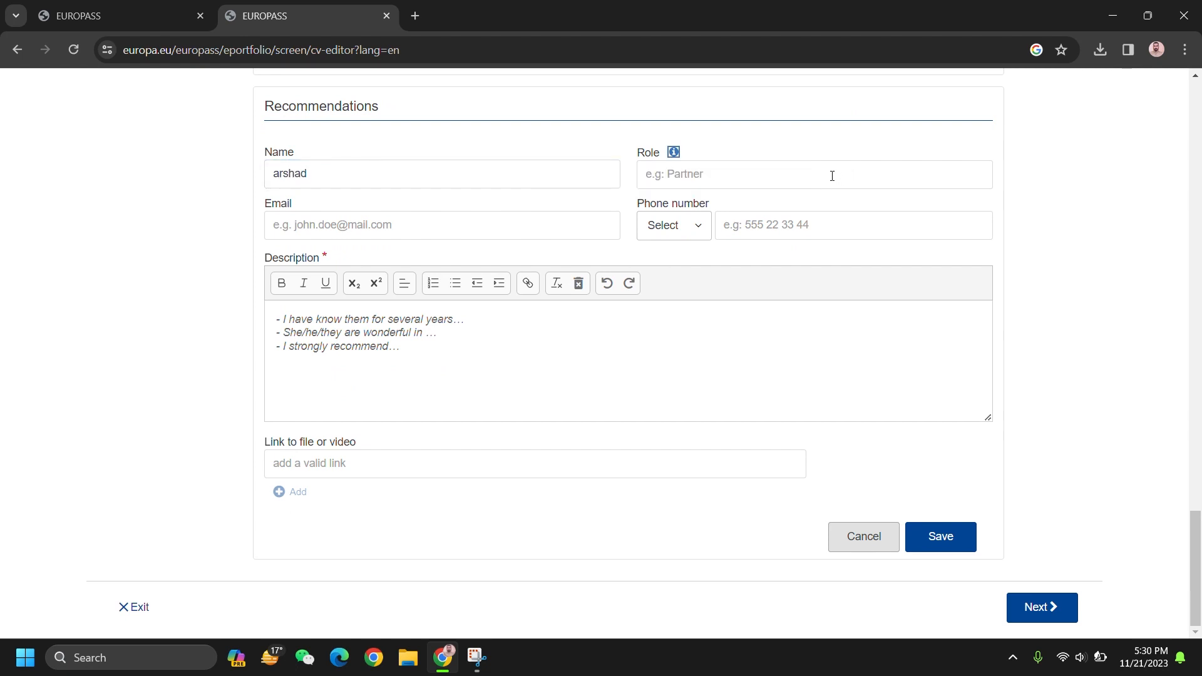
pyautogui.write('S')
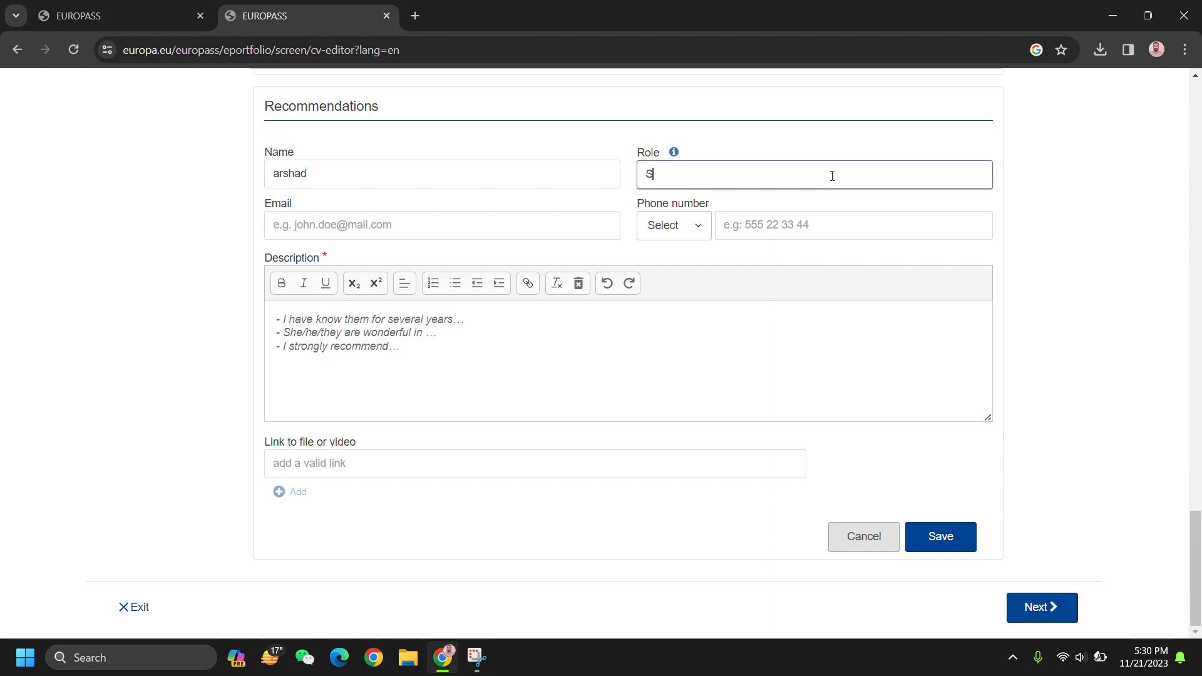
pyautogui.write('upervisor')
pyautogui.click(425, 221)
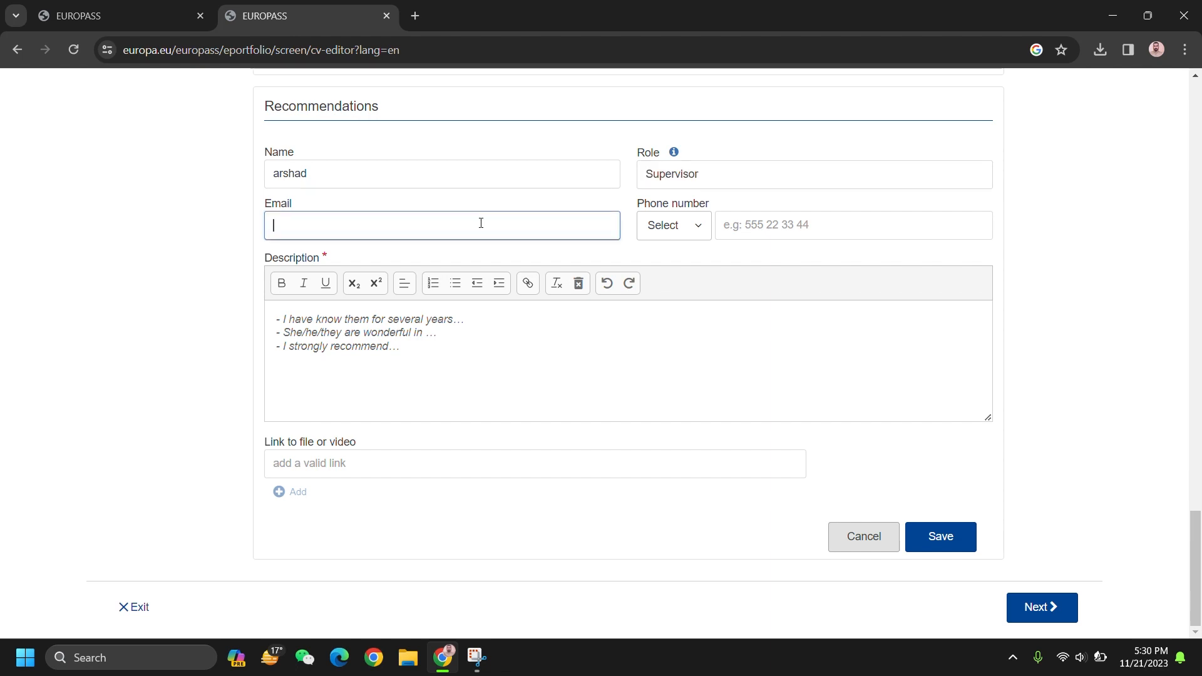
pyautogui.click(690, 237)
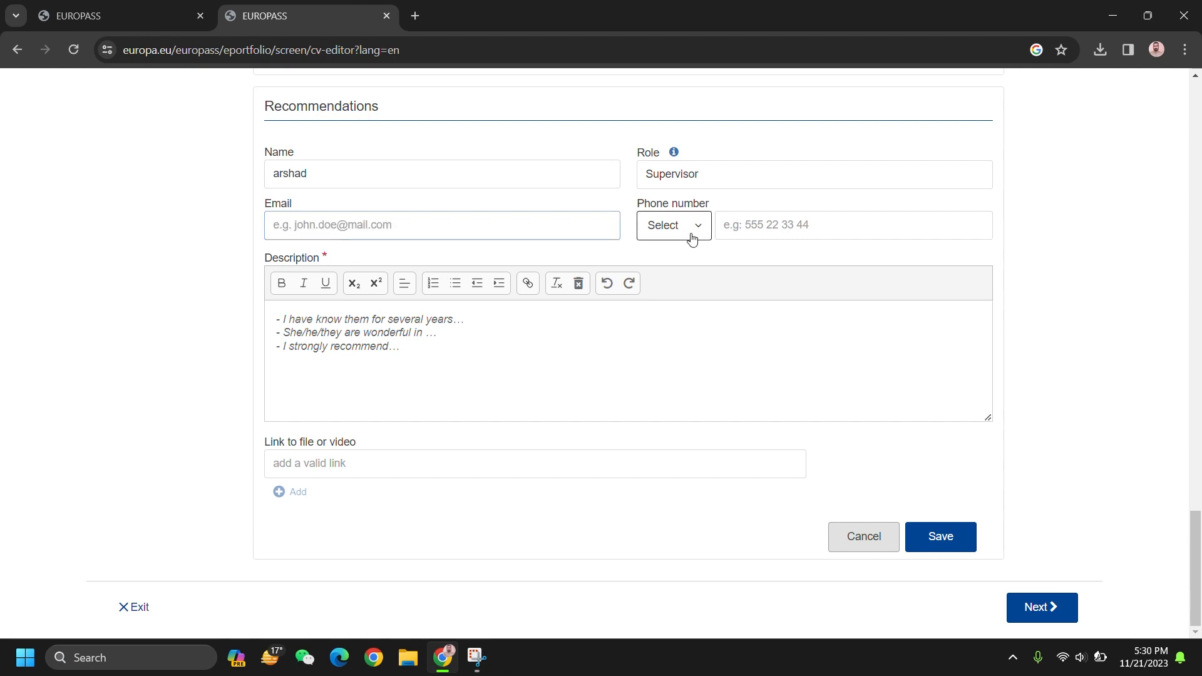
pyautogui.write('pak')
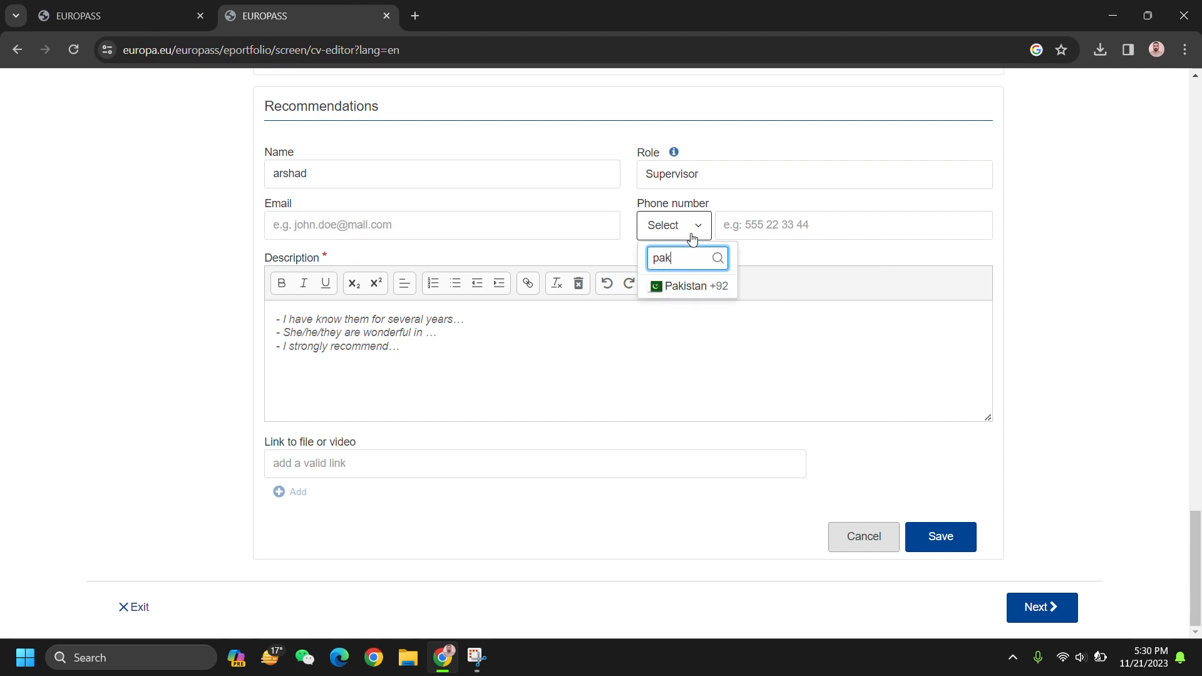
pyautogui.click(686, 287)
# Step: Replace the description with 'Professor', 'CS DEprt', 'UET Lahore' on three lines and save
pyautogui.click(415, 367)
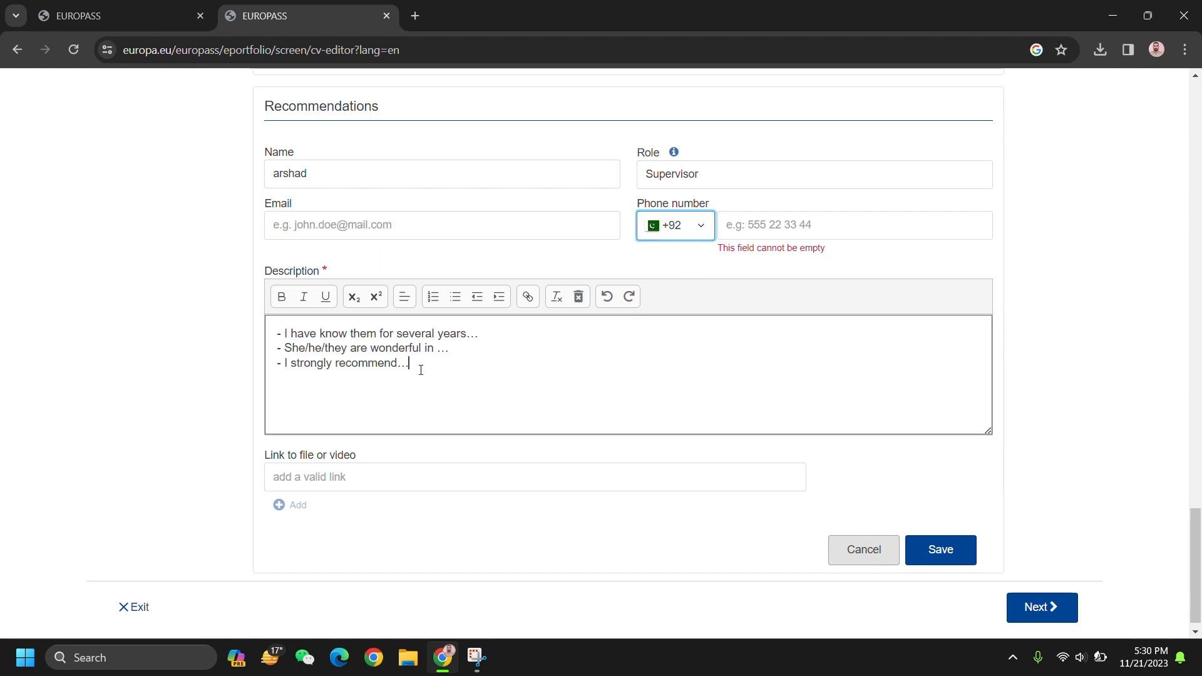
pyautogui.moveTo(415, 364); pyautogui.dragTo(253, 343)
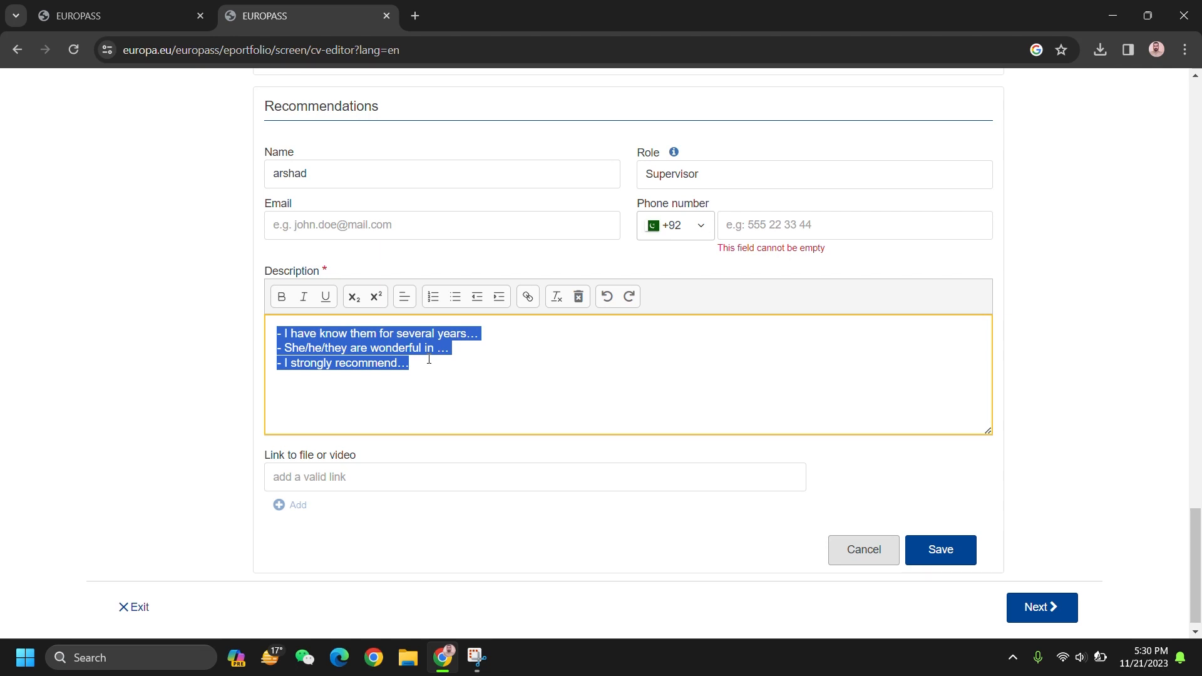
pyautogui.write('Professor')
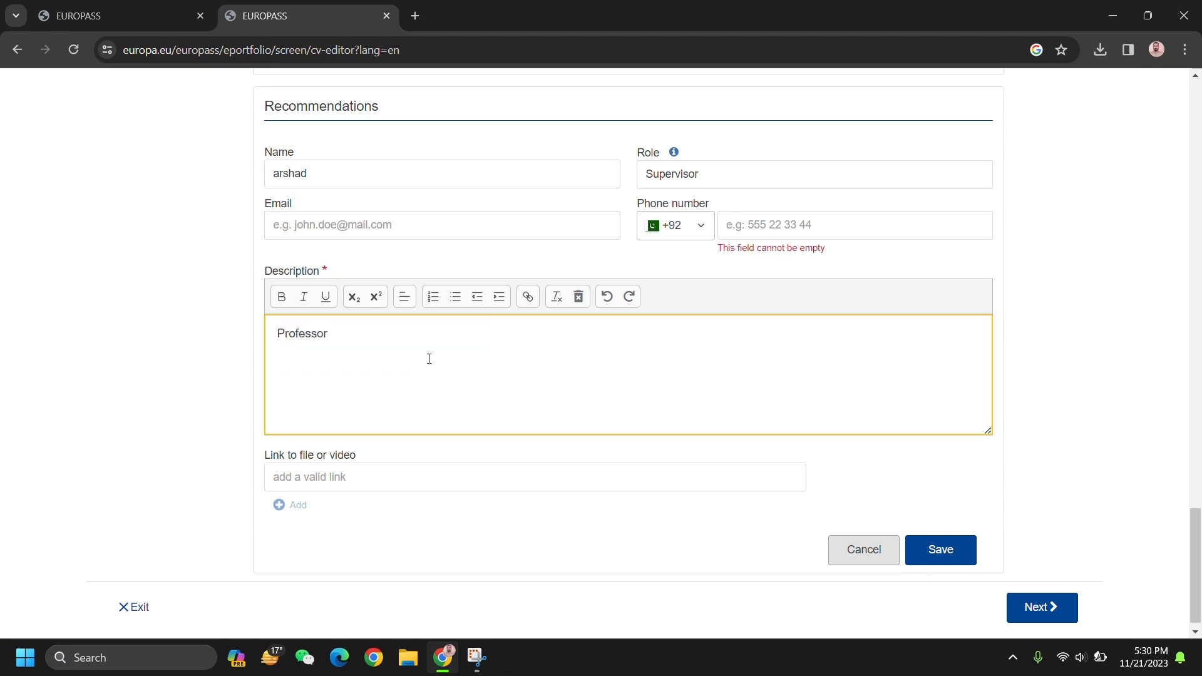
pyautogui.press('Return')
pyautogui.write('CS DE')
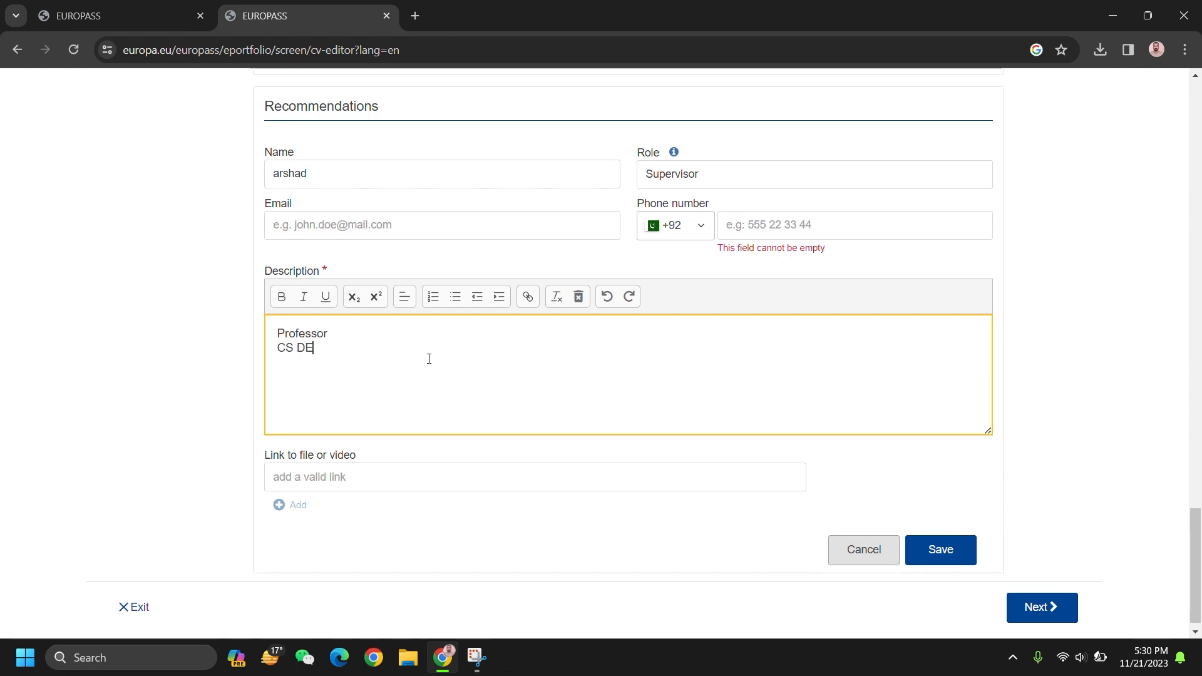
pyautogui.write('prt')
pyautogui.press('Return')
pyautogui.write('UET Lahore')
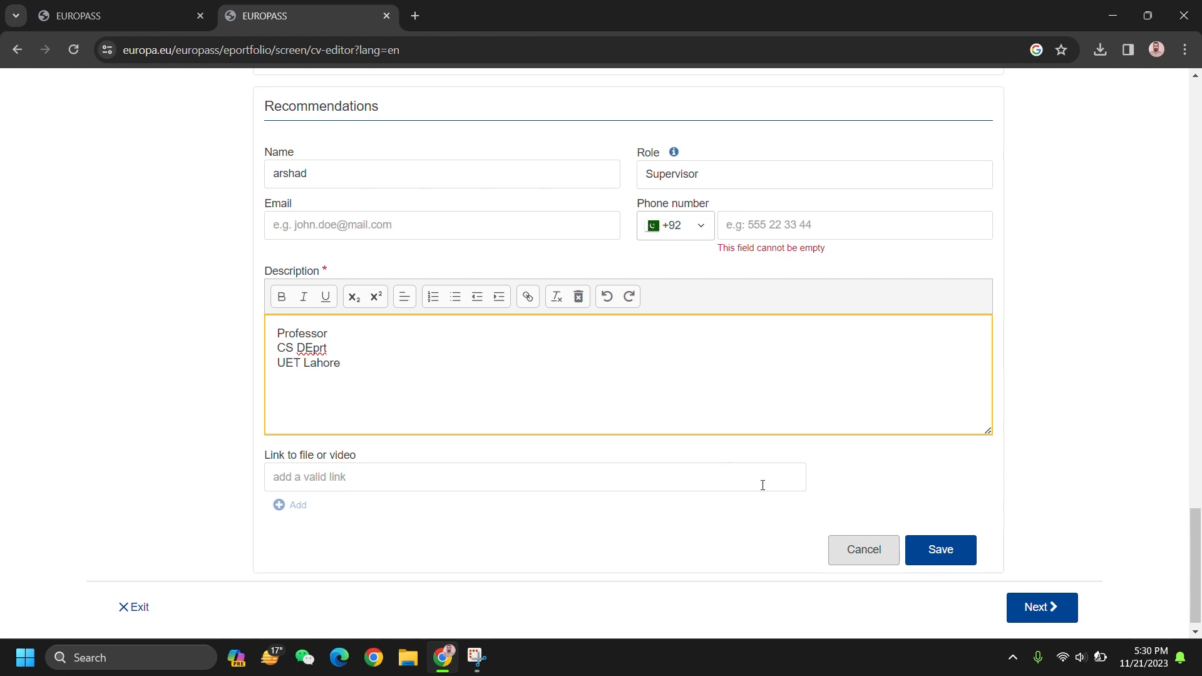
pyautogui.click(350, 479)
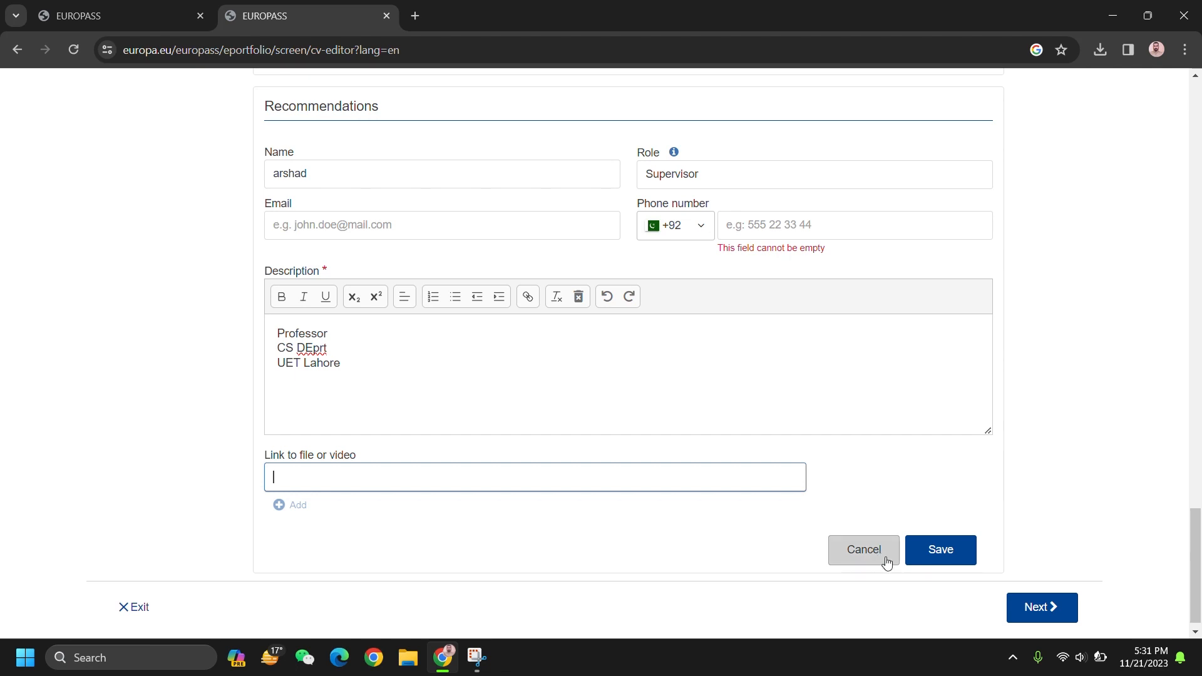
pyautogui.click(942, 551)
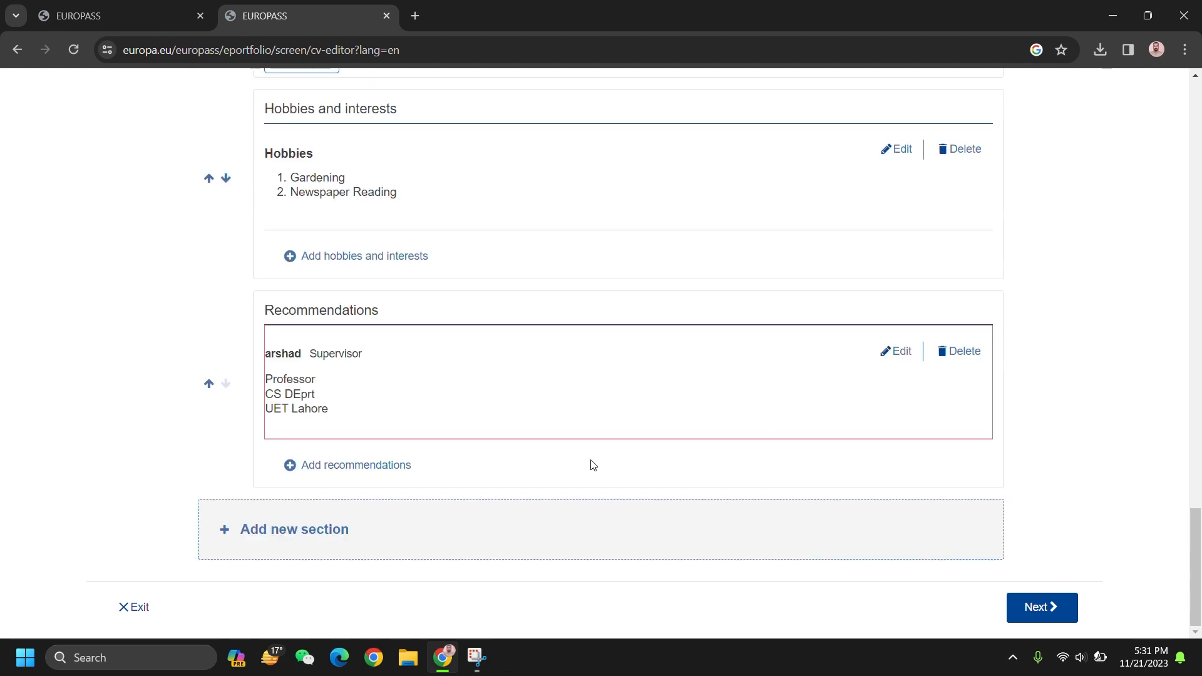
# Step: Move Recommendations up above Hobbies and interests
pyautogui.scroll(5, 592, 464)
pyautogui.scroll(-5, 593, 464)
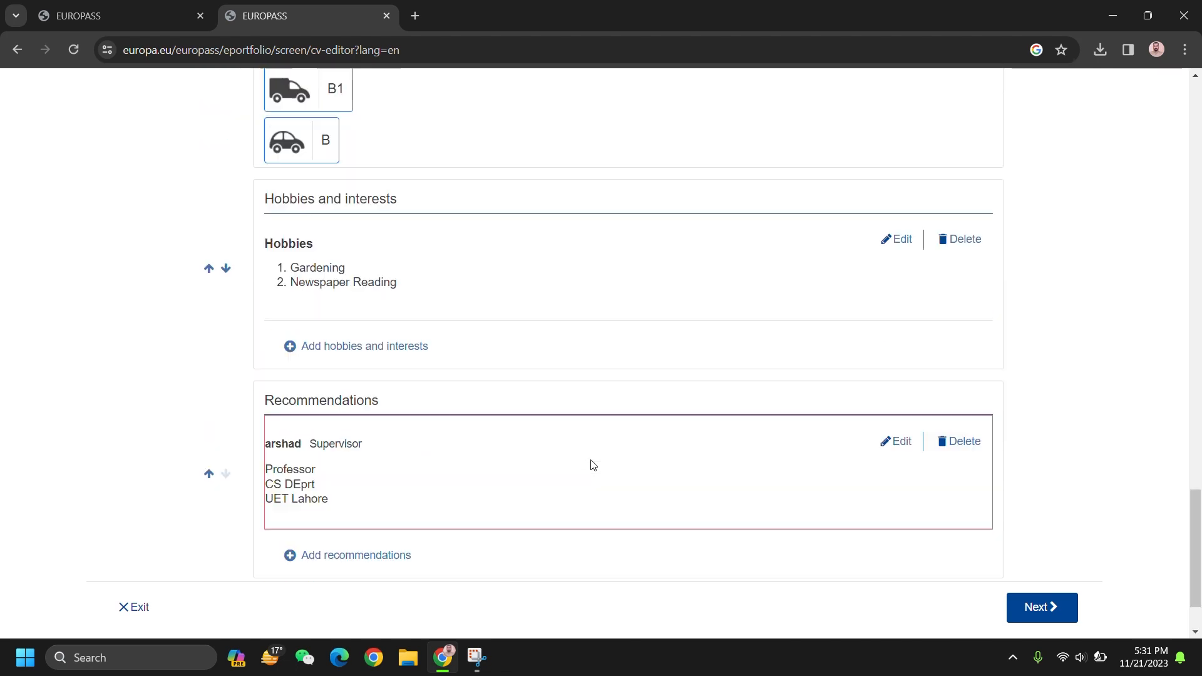
pyautogui.scroll(7, 592, 464)
pyautogui.scroll(12, 593, 464)
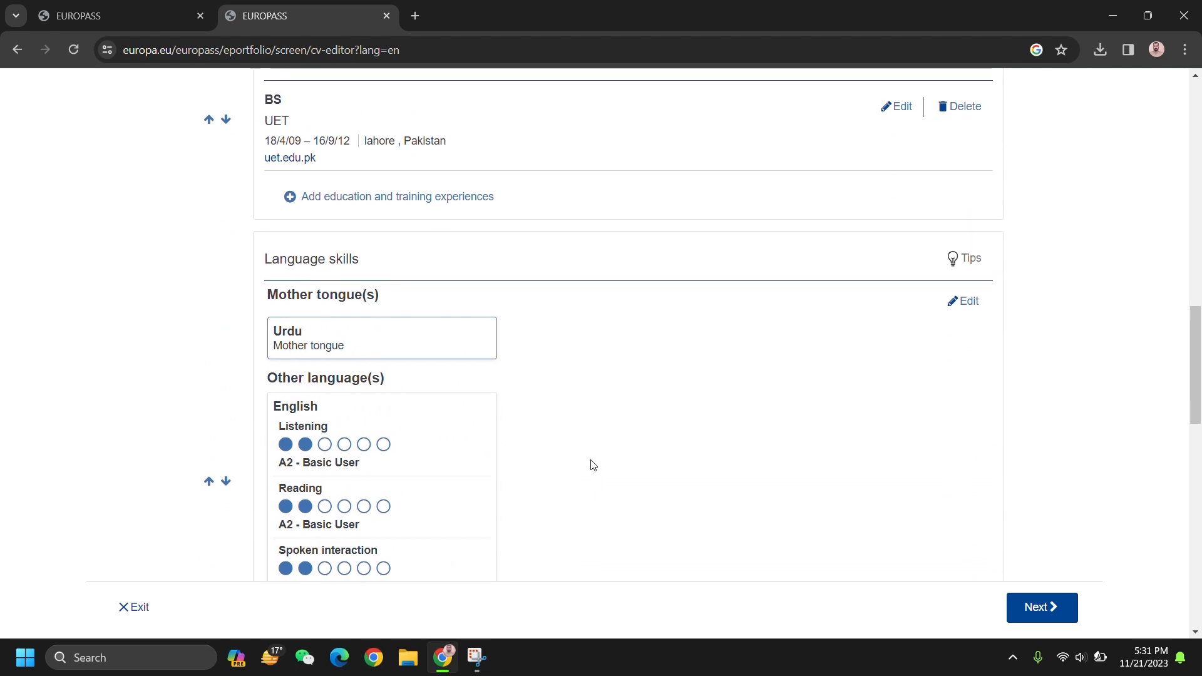
pyautogui.scroll(-1, 593, 464)
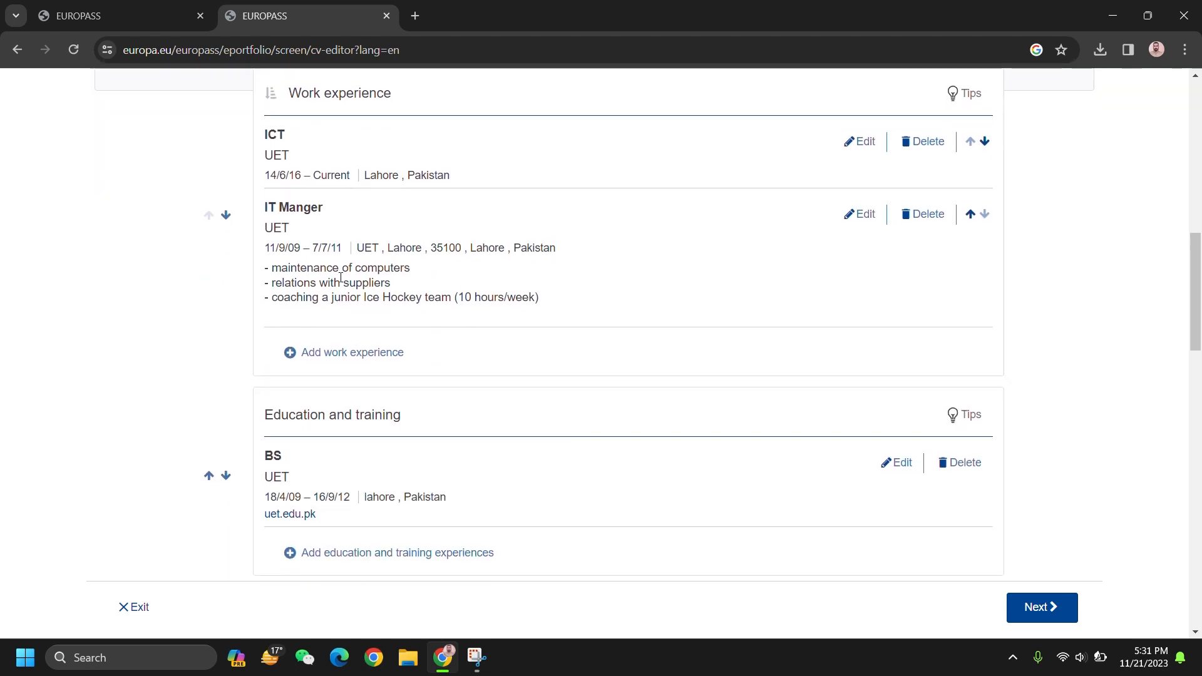
pyautogui.scroll(4, 213, 482)
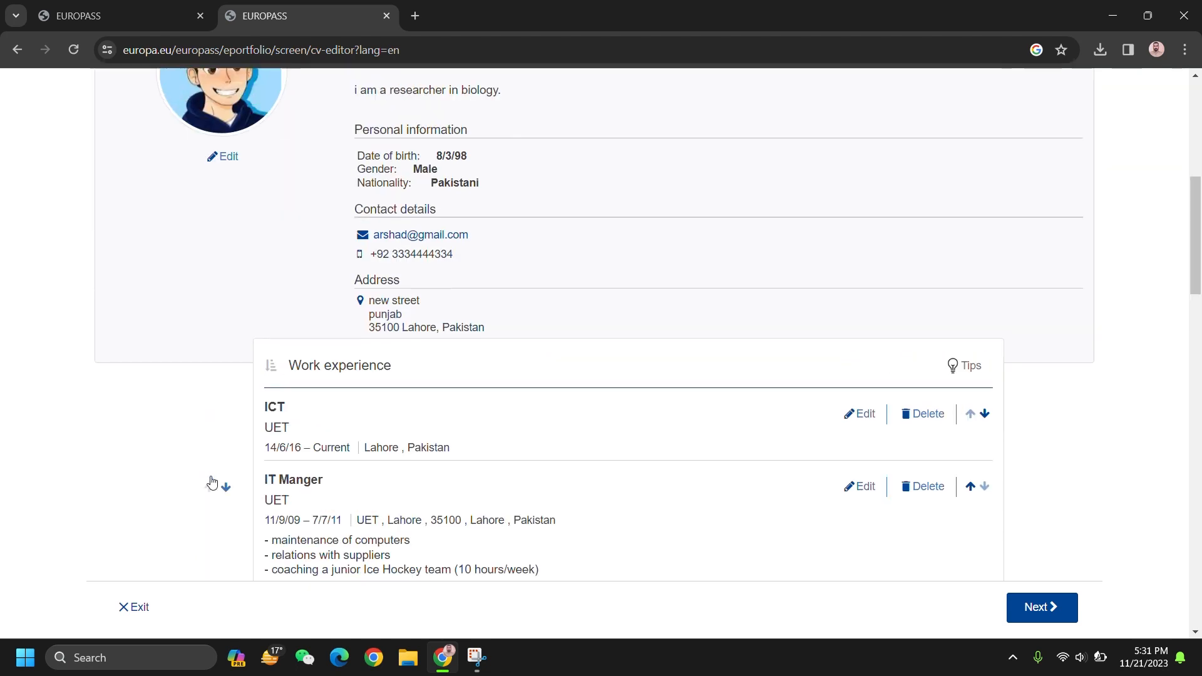
pyautogui.scroll(-5, 213, 483)
pyautogui.scroll(-12, 213, 481)
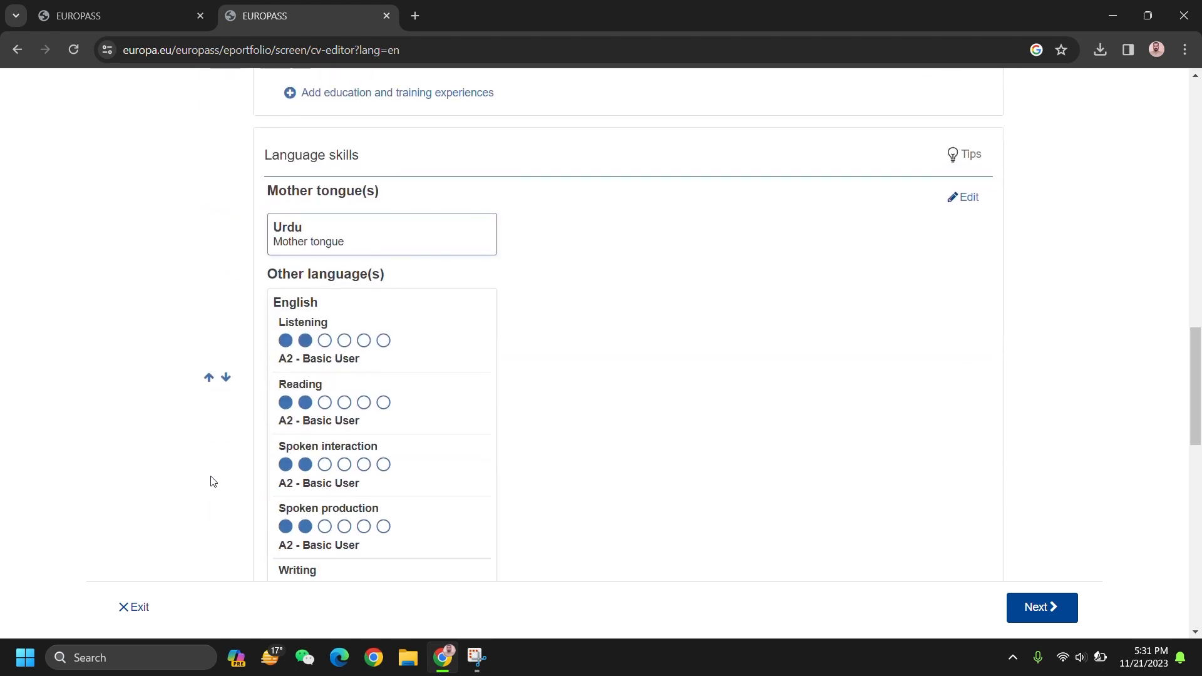
pyautogui.scroll(-5, 213, 481)
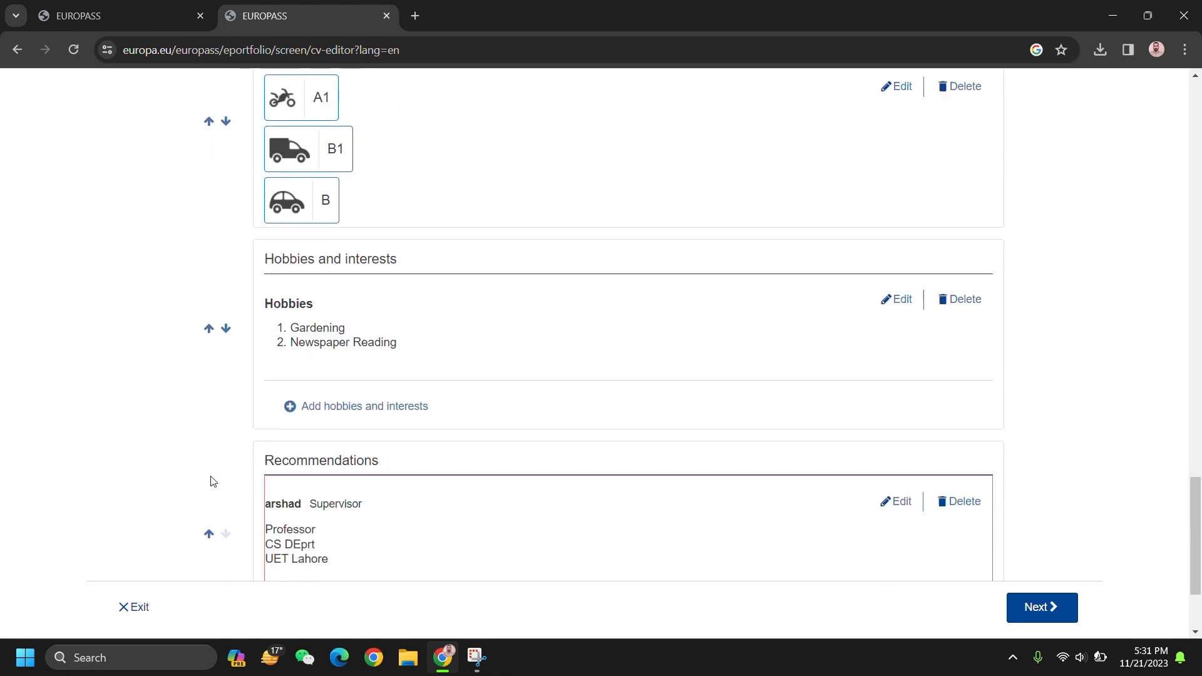
pyautogui.click(209, 536)
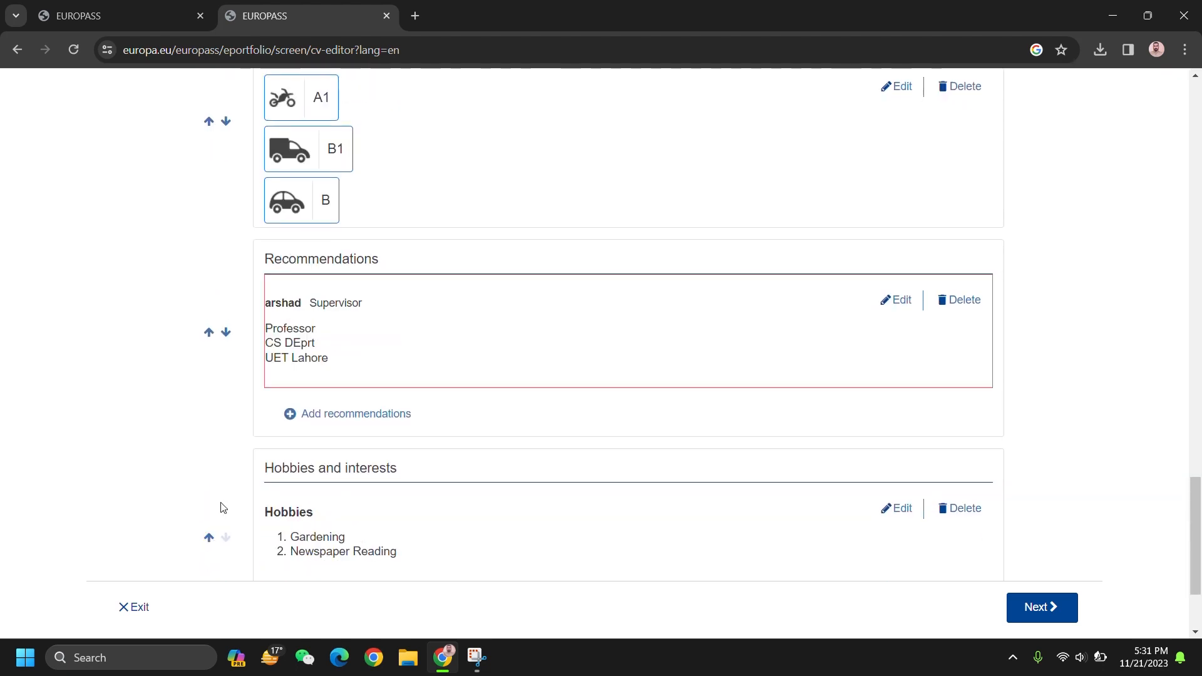
# Step: Move Driving Licence down twice to the end and Language skills below Digital skills
pyautogui.scroll(4, 306, 330)
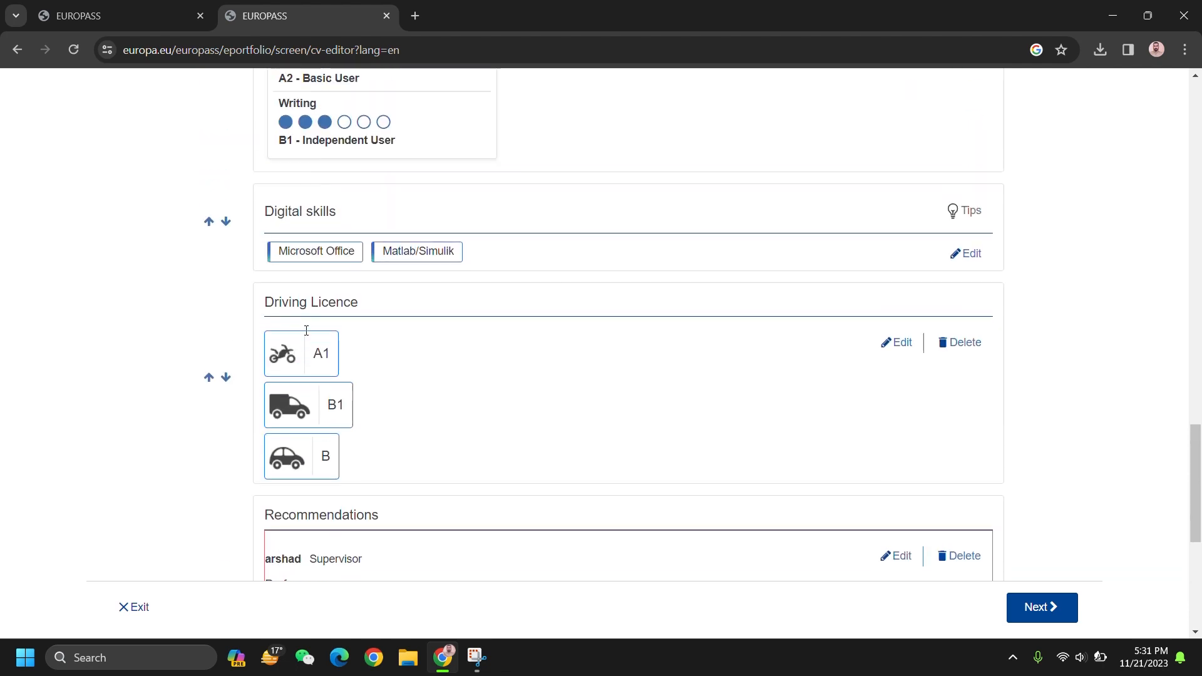
pyautogui.click(225, 398)
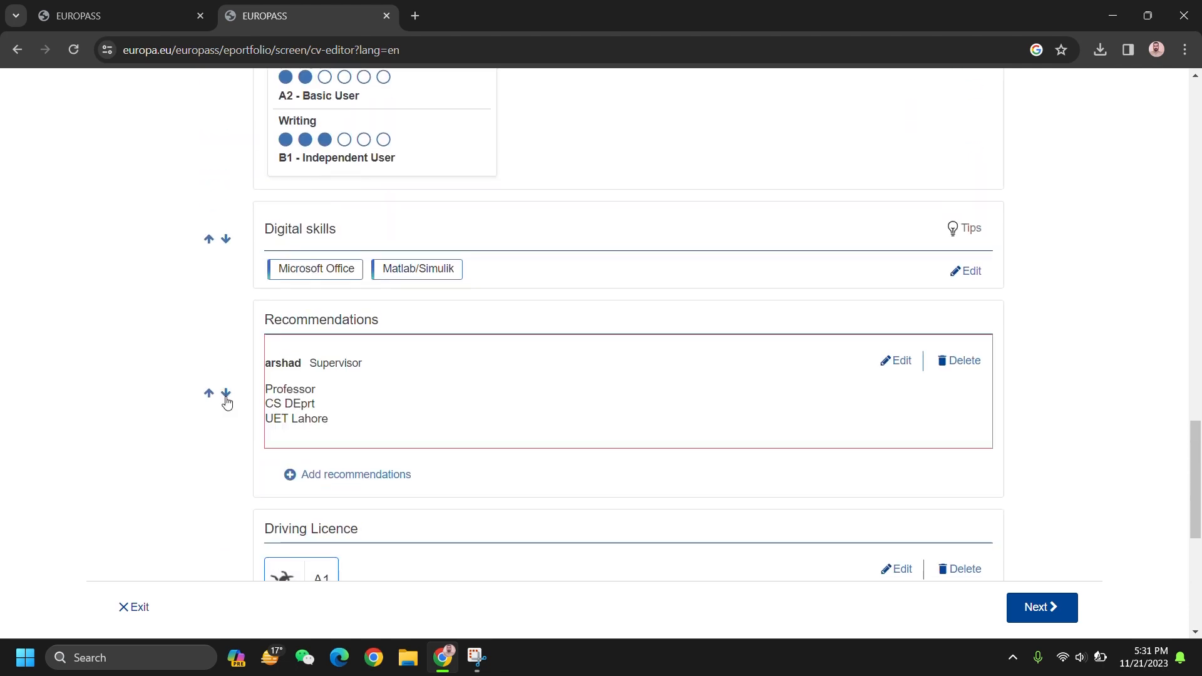
pyautogui.scroll(-5, 226, 399)
pyautogui.click(227, 303)
pyautogui.scroll(-2, 230, 304)
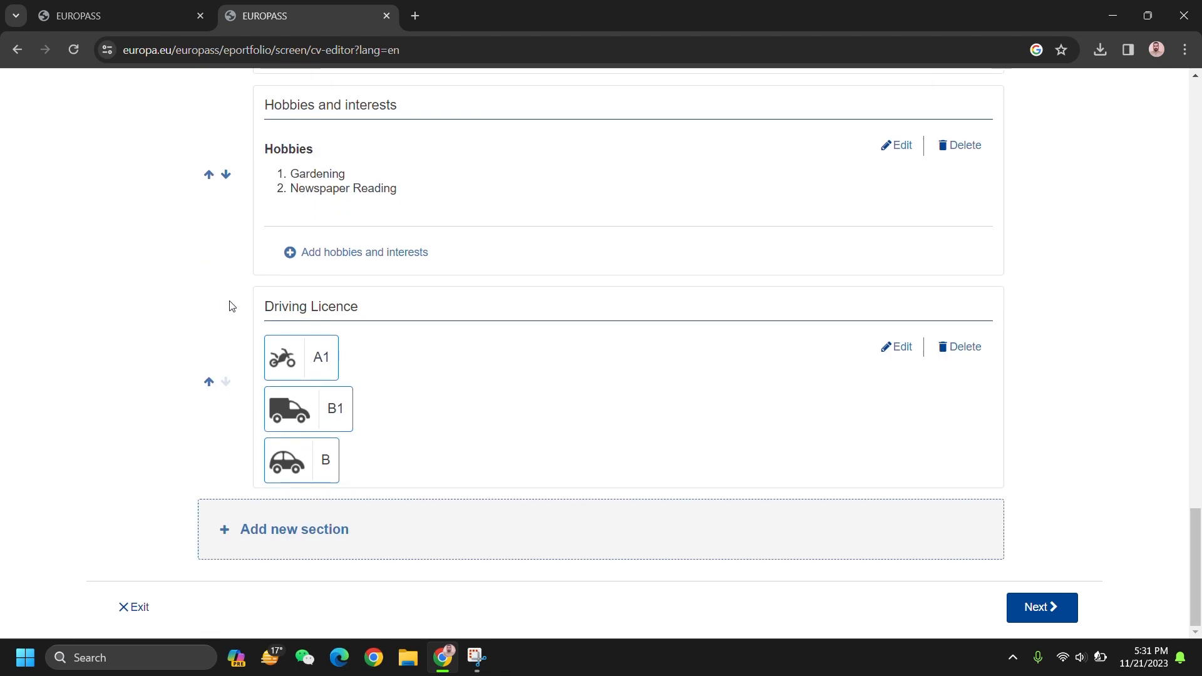
pyautogui.scroll(5, 224, 387)
pyautogui.scroll(5, 226, 388)
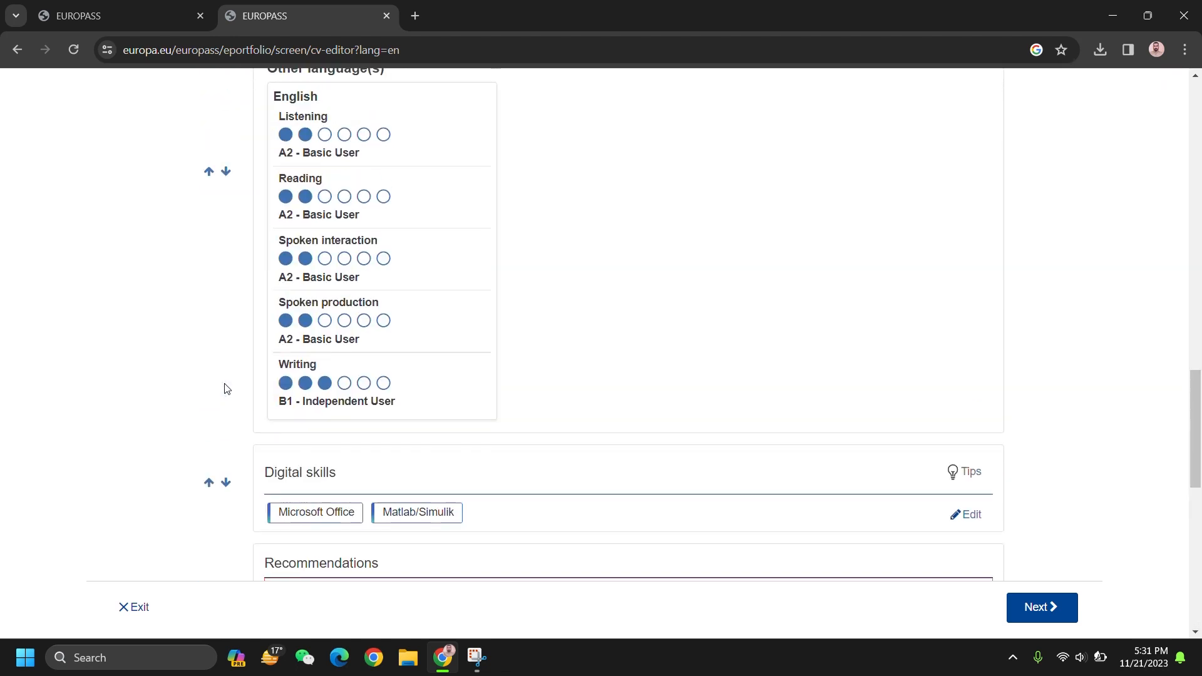
pyautogui.click(227, 172)
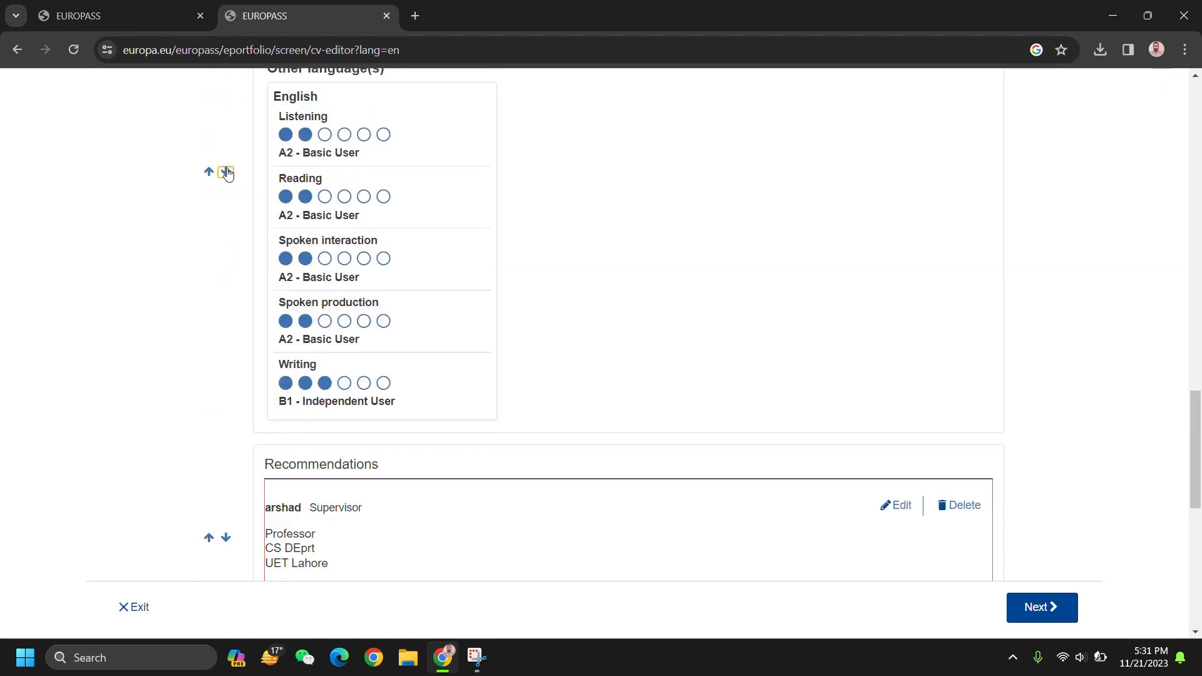
pyautogui.scroll(3, 585, 378)
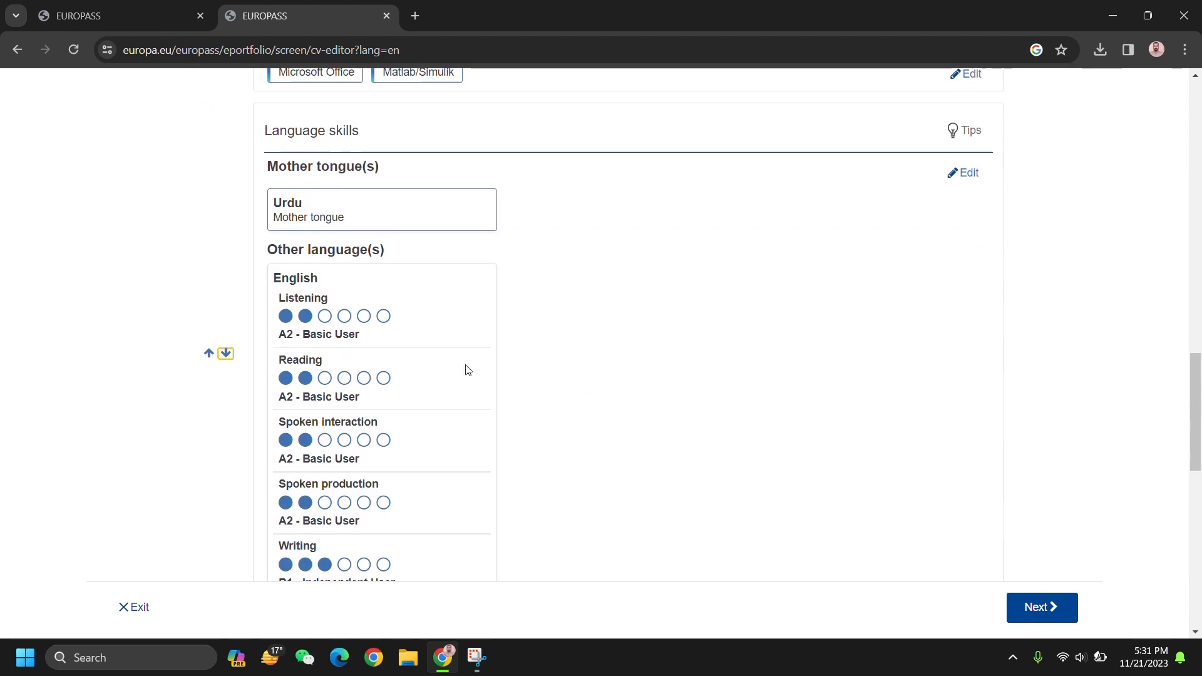
pyautogui.scroll(-5, 654, 446)
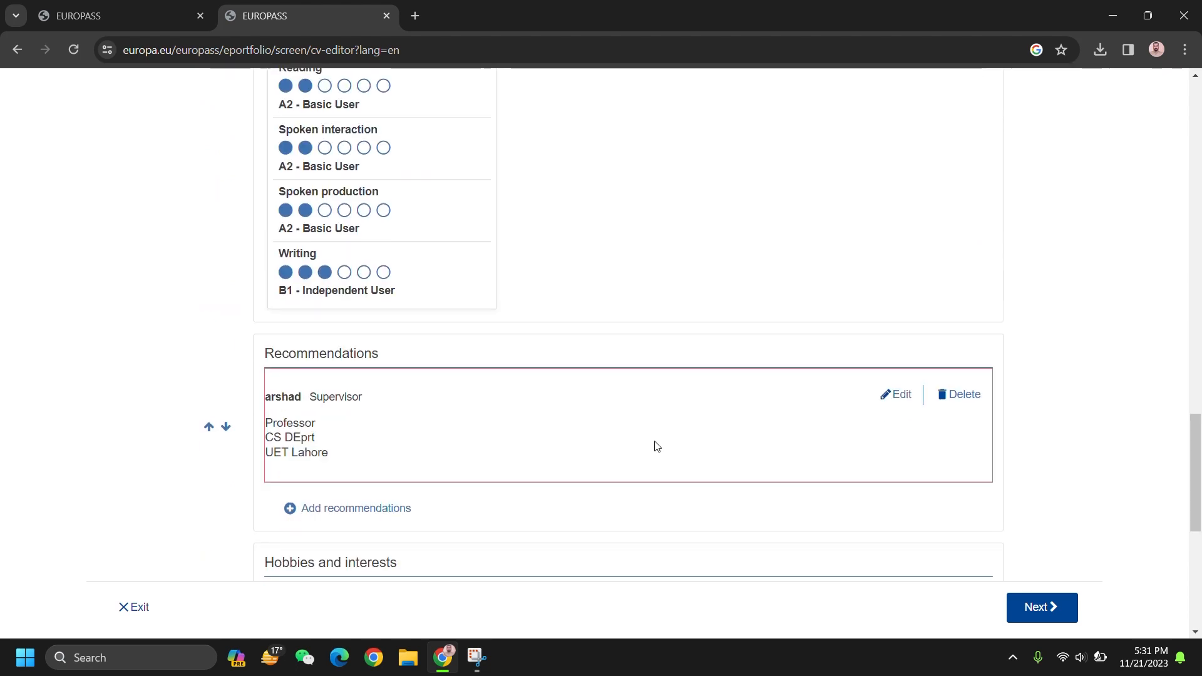
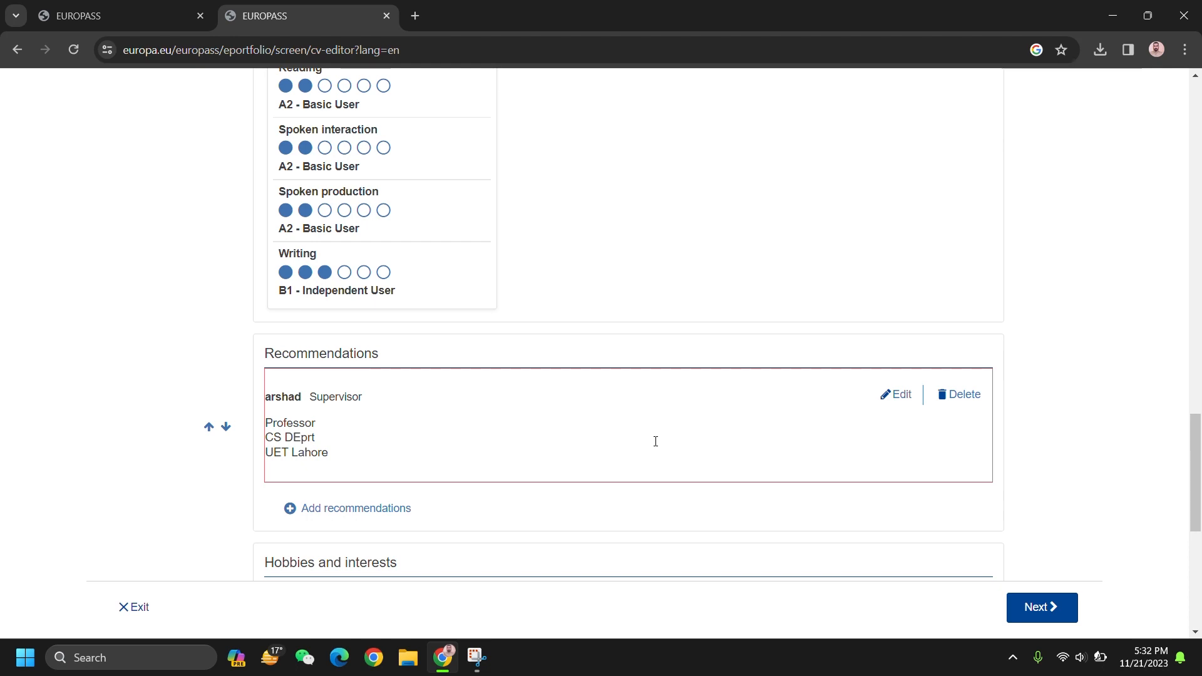
# Step: Dismiss the missing-fields warning and enter the supervisor's e-mail address
pyautogui.click(1042, 606)
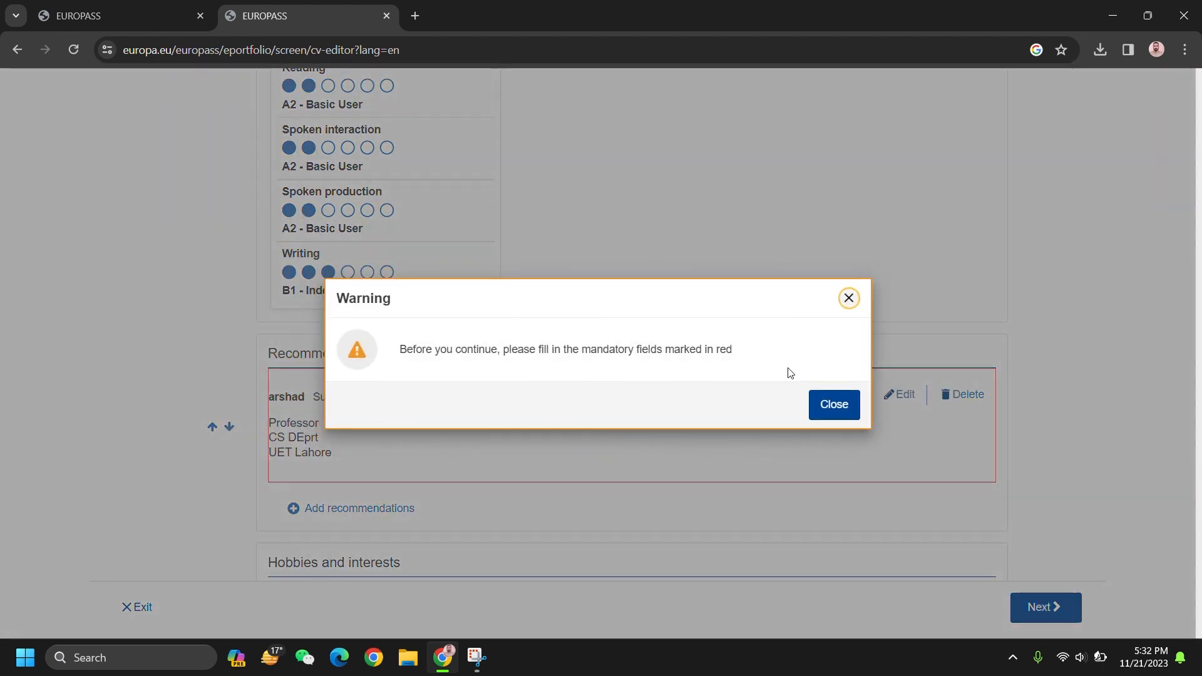
pyautogui.click(832, 405)
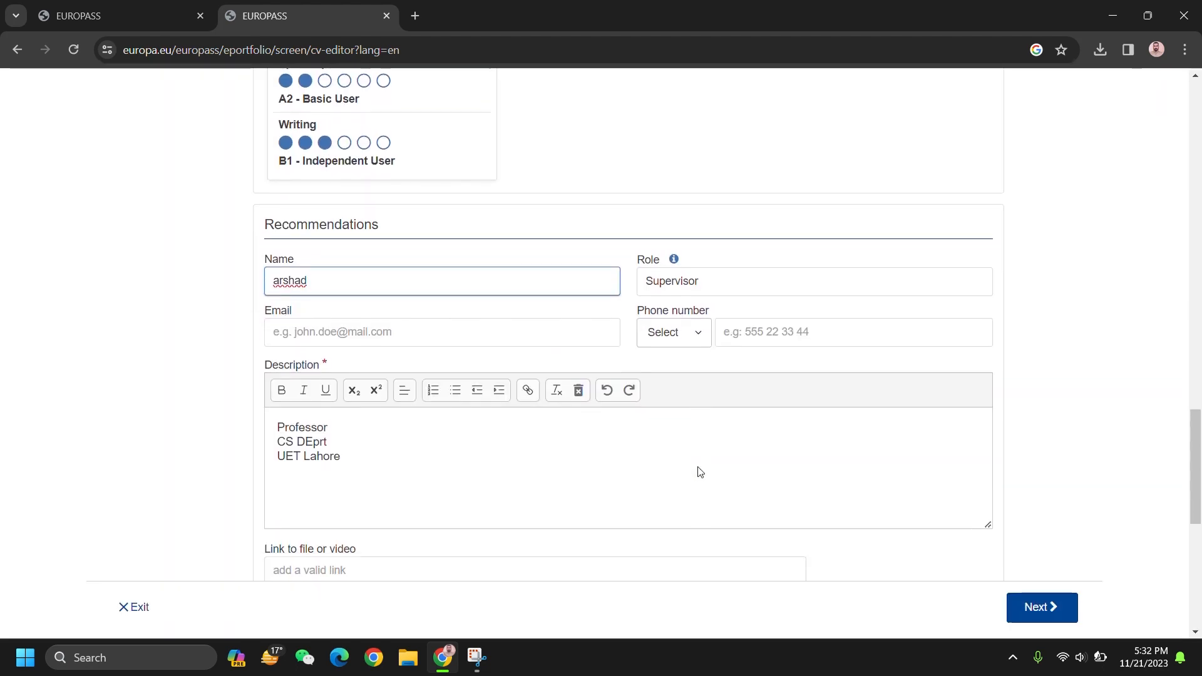
pyautogui.click(452, 320)
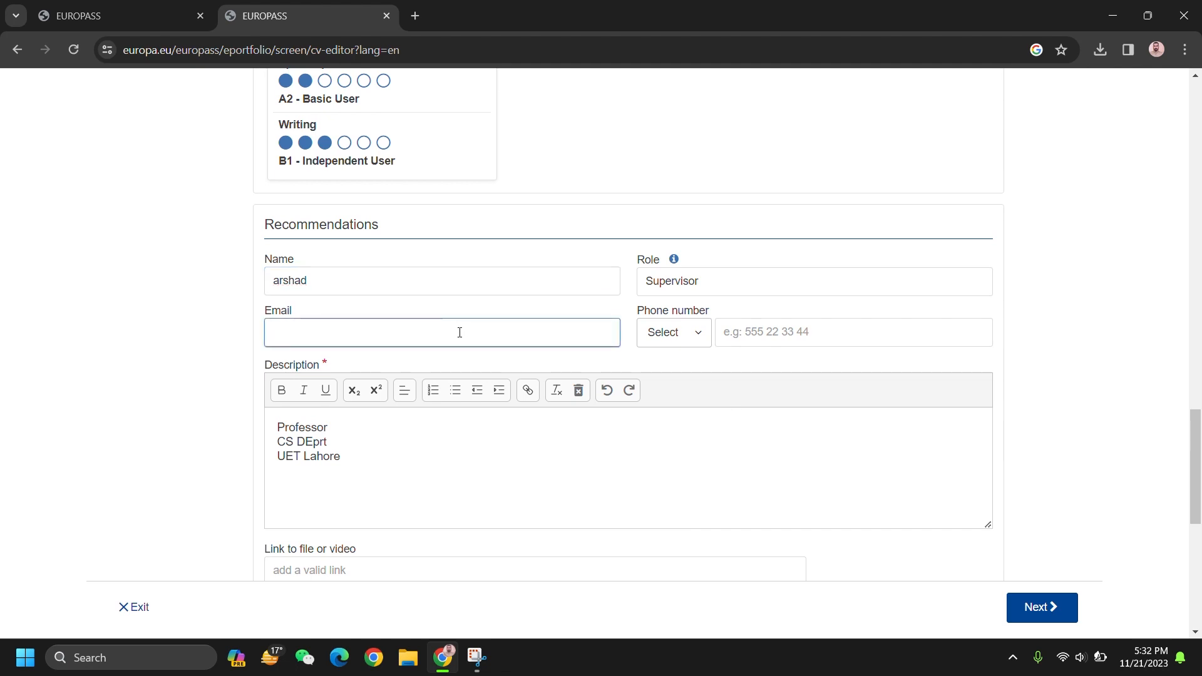
# Step: Add the supervisor's phone number with Pakistan's +92 code and save the recommendation
pyautogui.click(681, 339)
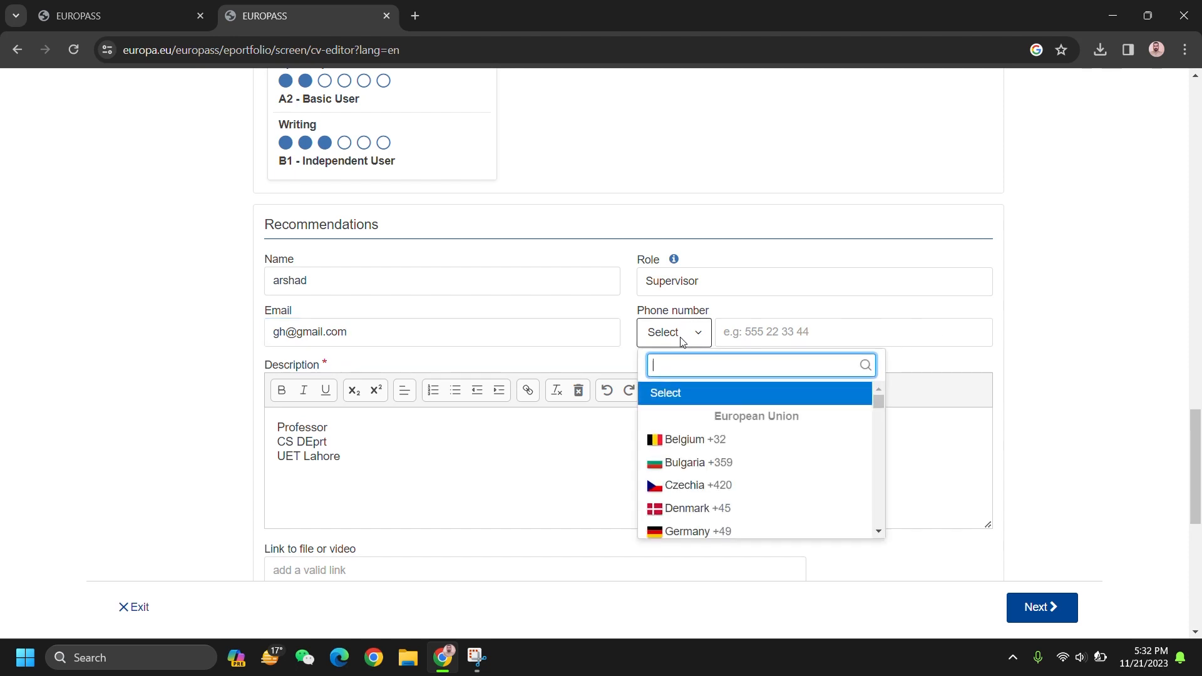
pyautogui.write('pak')
pyautogui.click(686, 395)
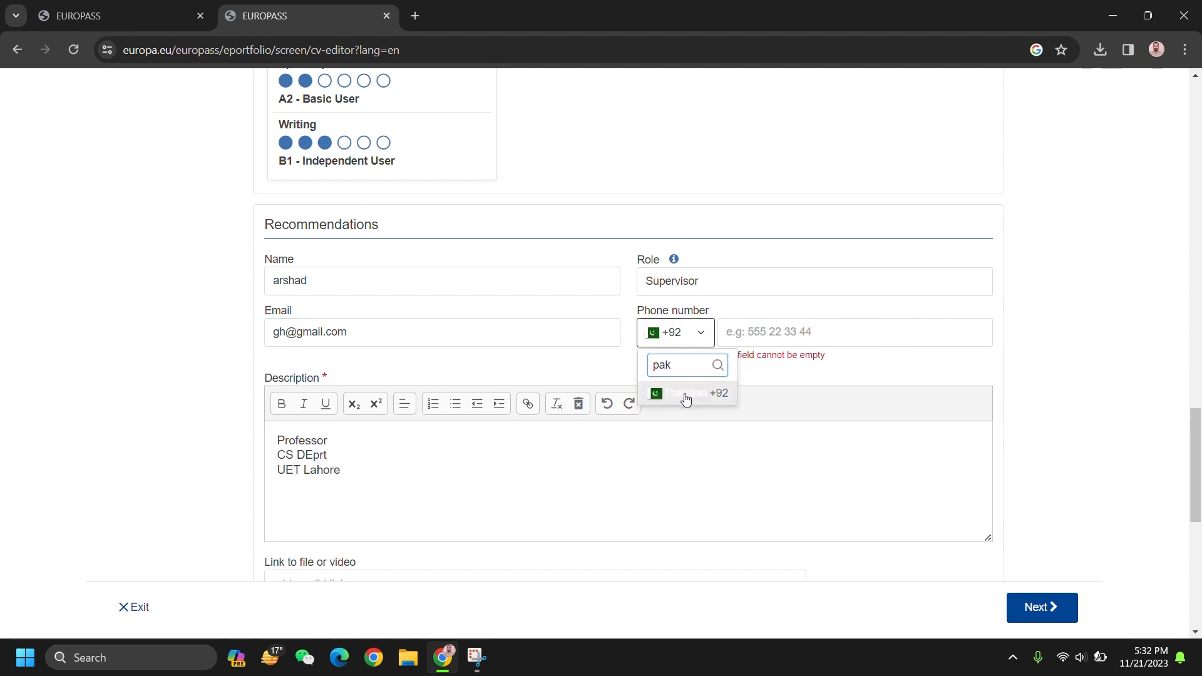
pyautogui.click(758, 328)
pyautogui.write('232')
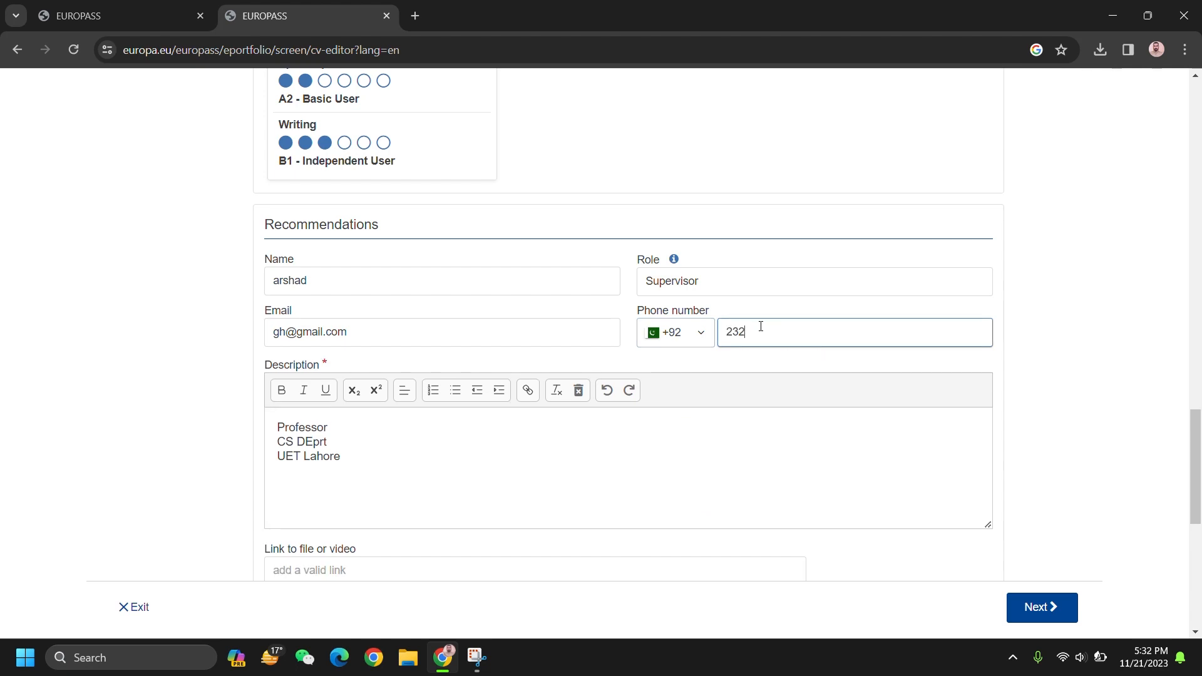
pyautogui.write('343')
pyautogui.scroll(-4, 877, 408)
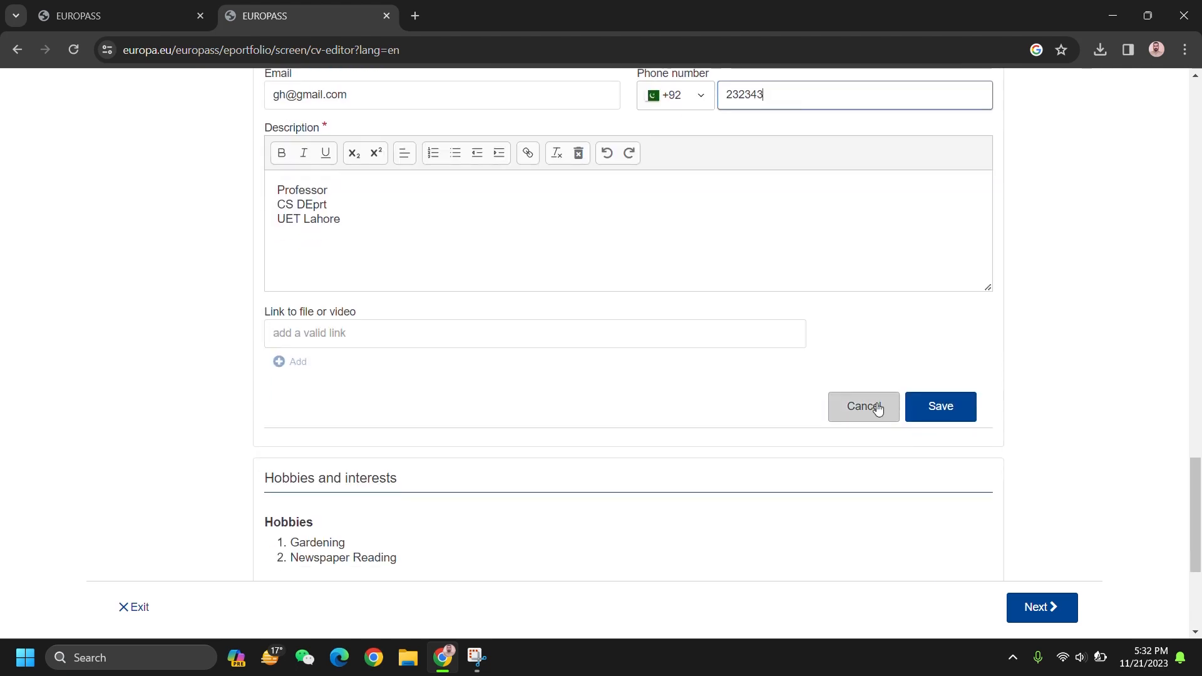
pyautogui.click(944, 408)
pyautogui.scroll(-4, 1000, 451)
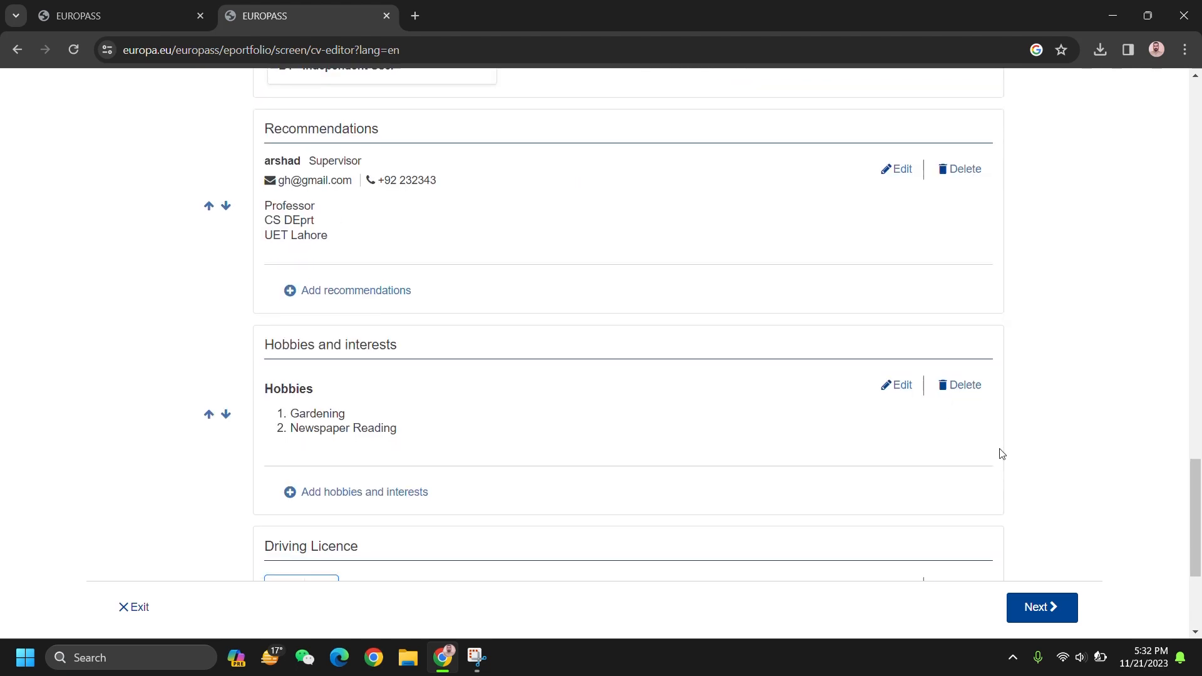
# Step: Advance to the Select template step and review the CV preview
pyautogui.click(1033, 608)
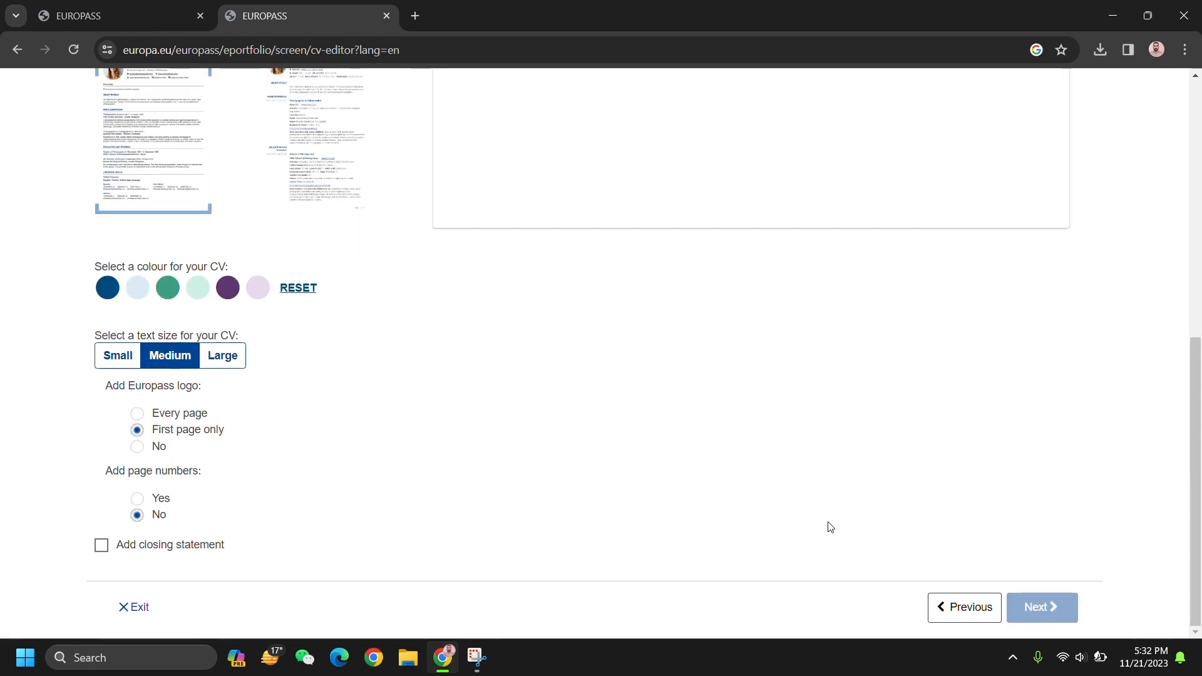
pyautogui.scroll(4, 829, 527)
pyautogui.scroll(2, 830, 528)
pyautogui.scroll(-2, 830, 528)
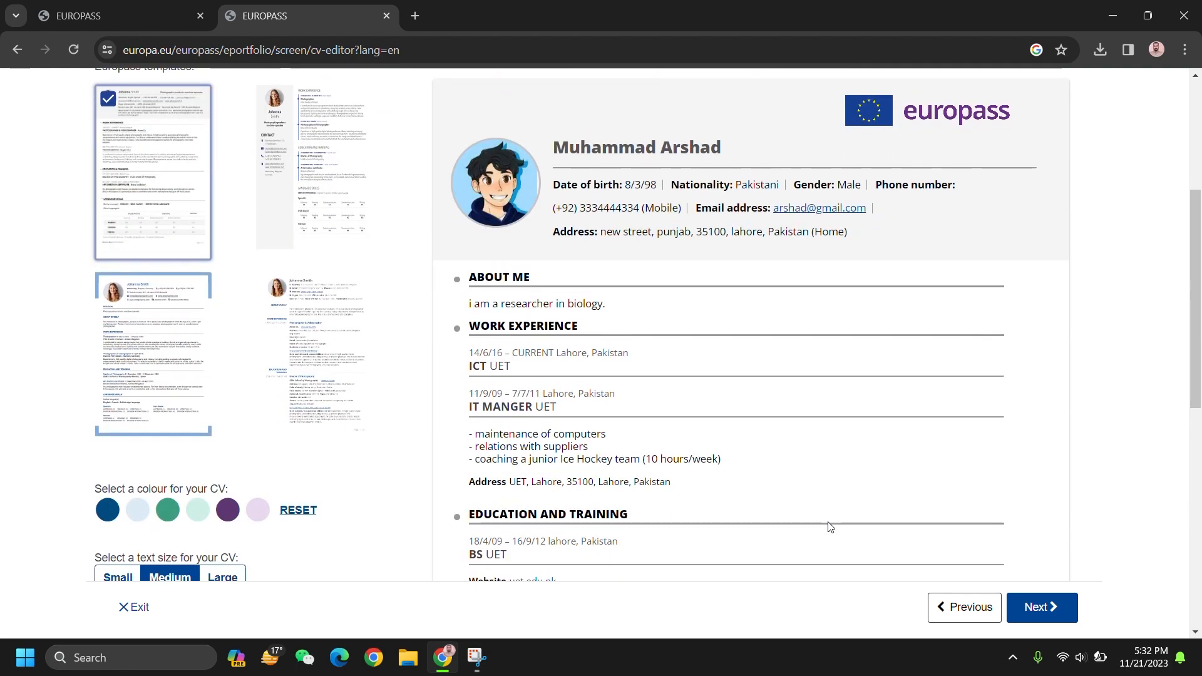
pyautogui.scroll(1, 830, 528)
pyautogui.scroll(-5, 827, 527)
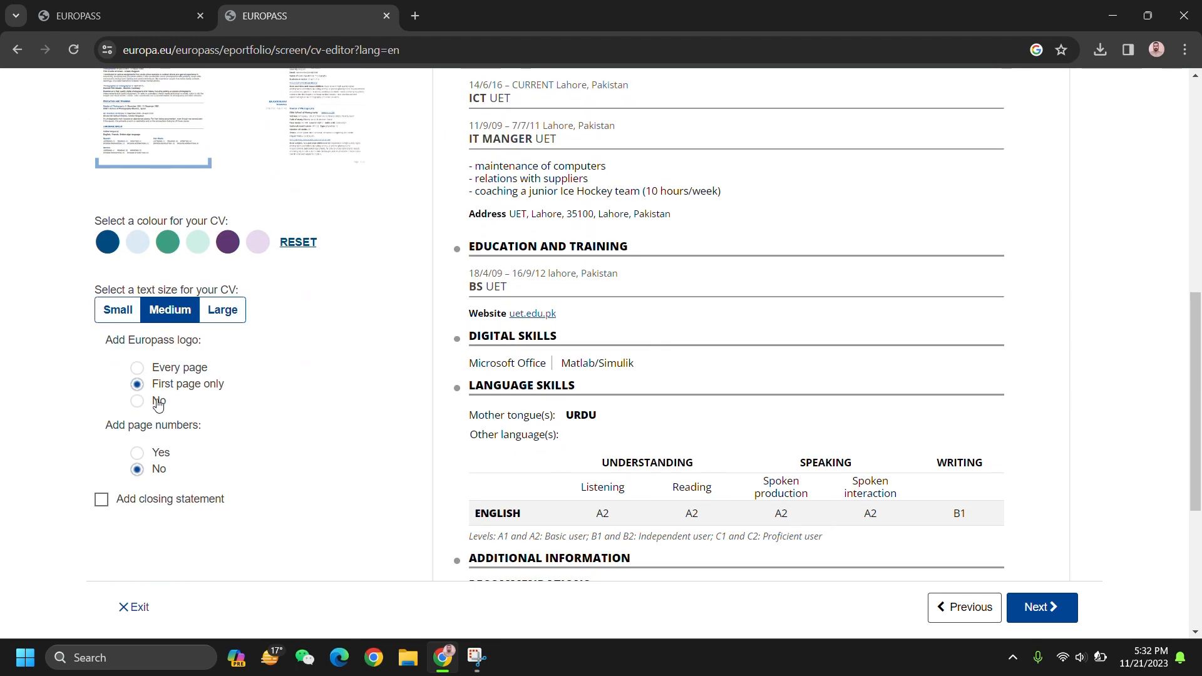
# Step: Leave the Europass logo off the CV and turn on page numbers
pyautogui.click(138, 401)
pyautogui.scroll(2, 403, 388)
pyautogui.scroll(5, 404, 388)
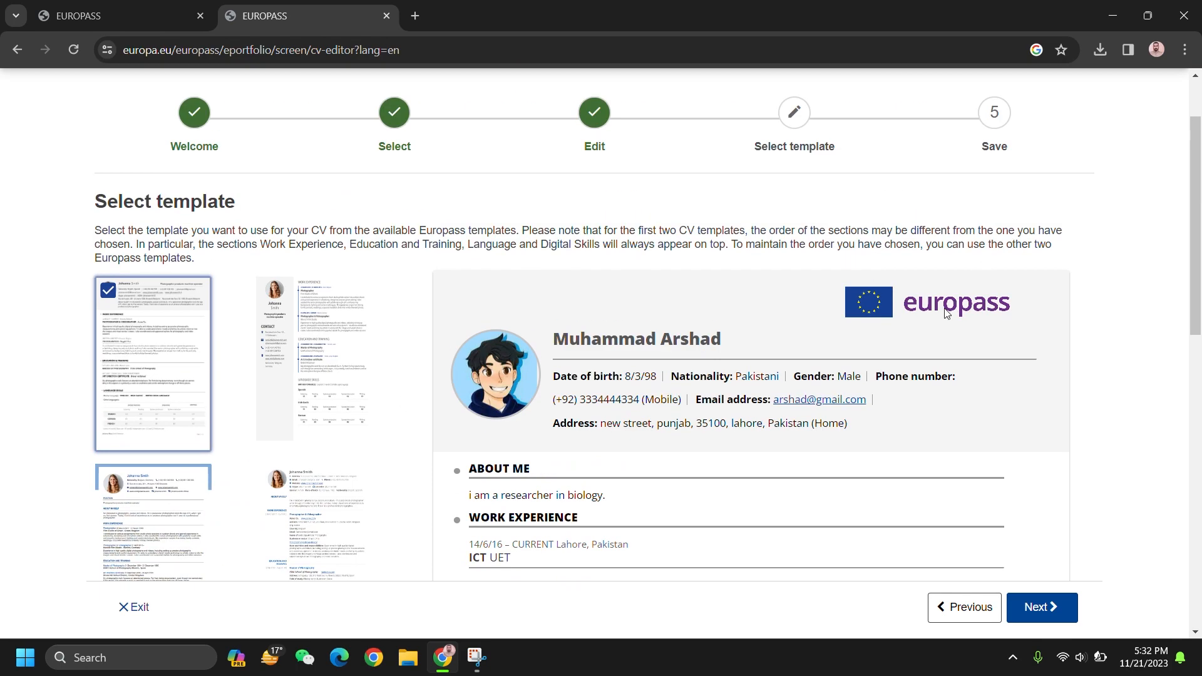
pyautogui.scroll(-7, 456, 345)
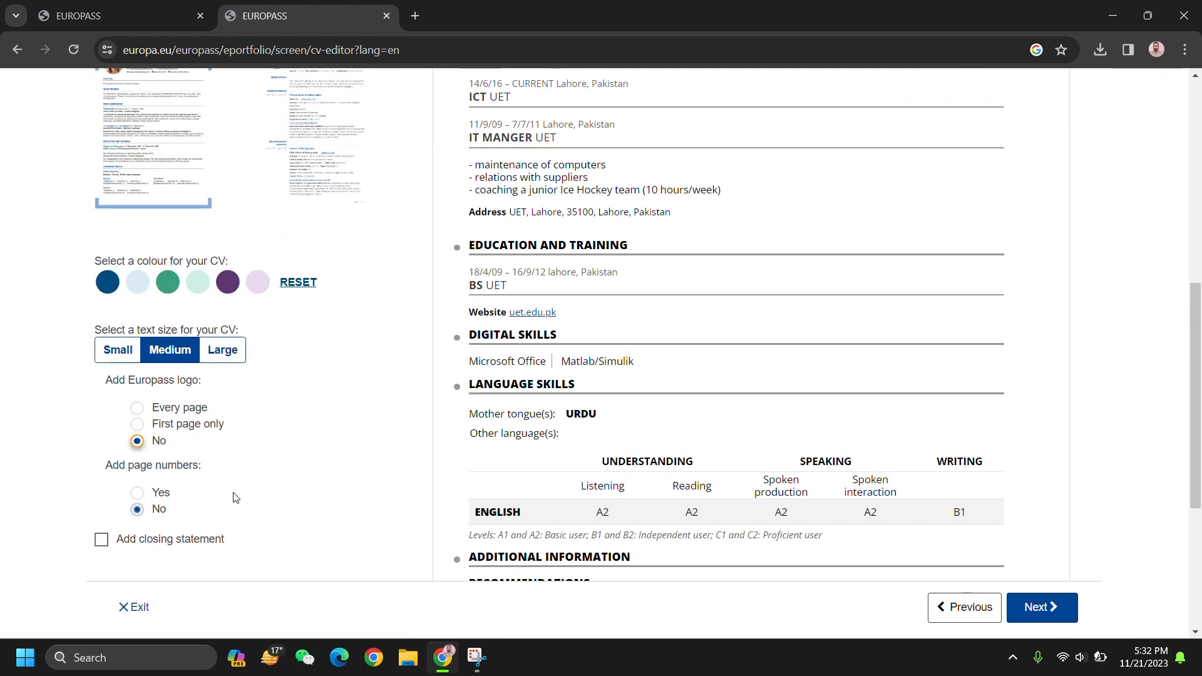
pyautogui.click(137, 492)
pyautogui.scroll(-4, 894, 452)
pyautogui.scroll(6, 894, 452)
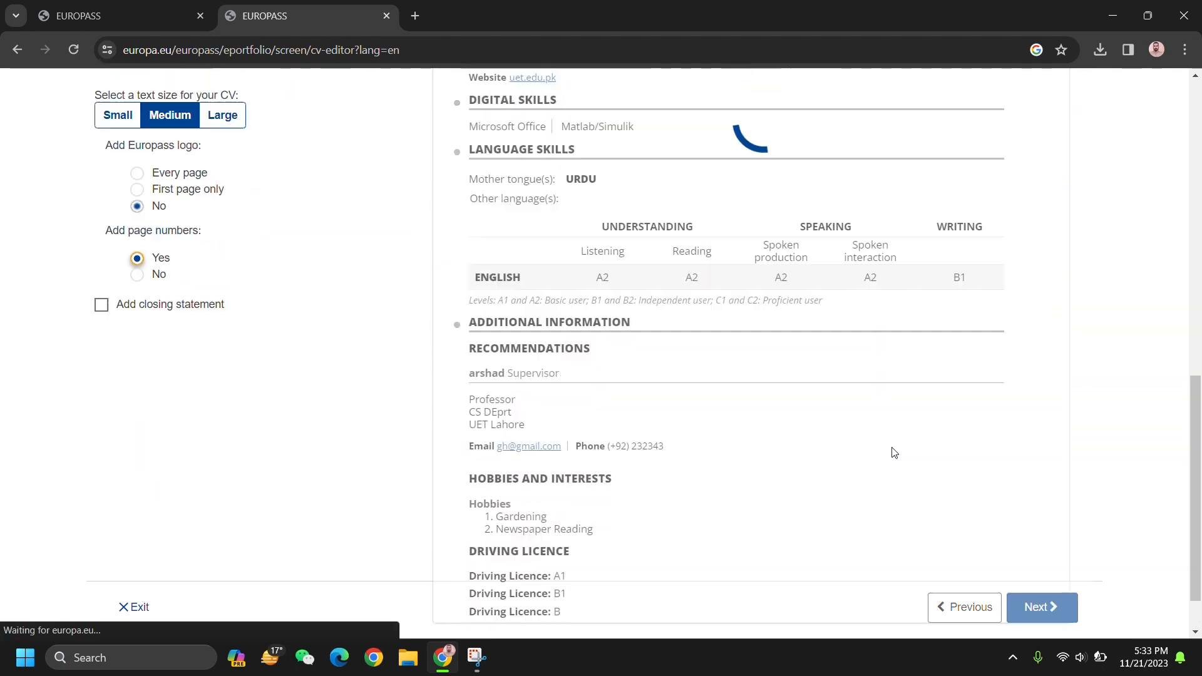
pyautogui.scroll(-7, 894, 452)
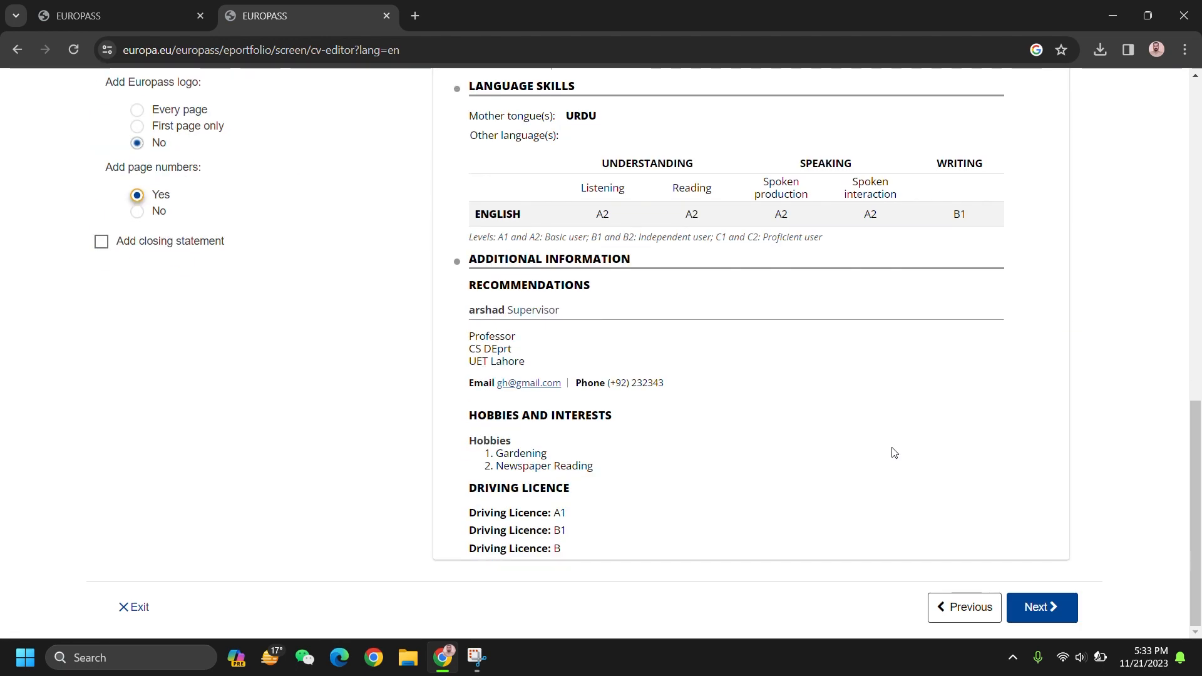
pyautogui.scroll(4, 894, 452)
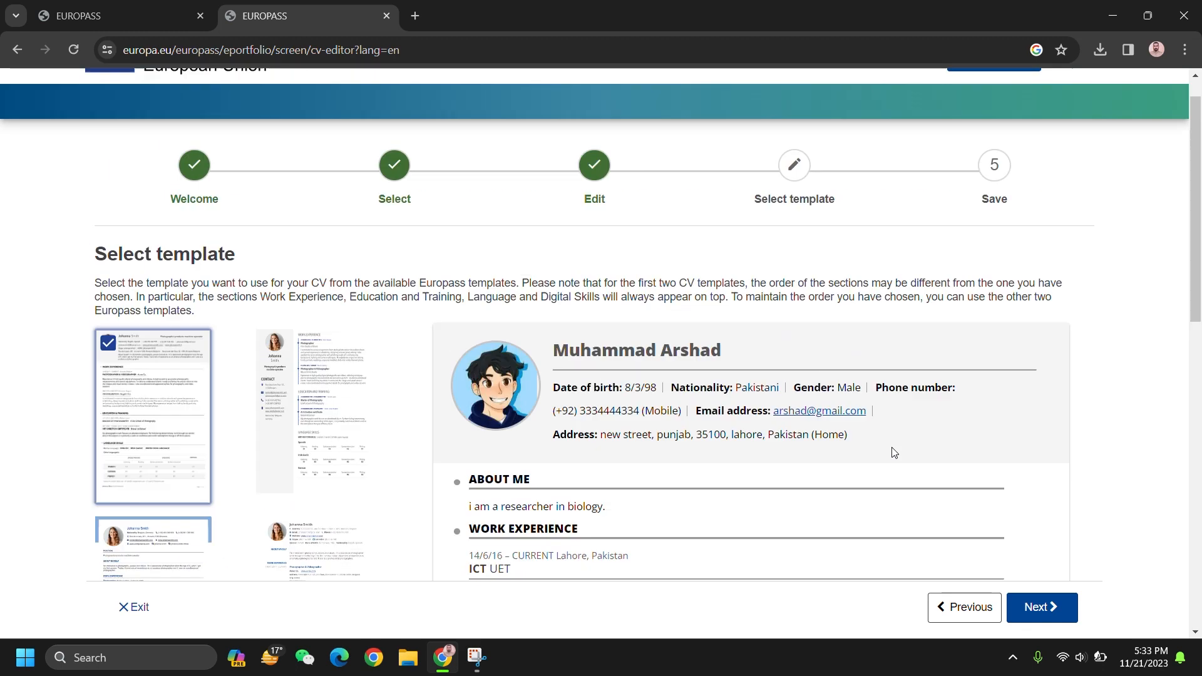
pyautogui.scroll(-2, 894, 452)
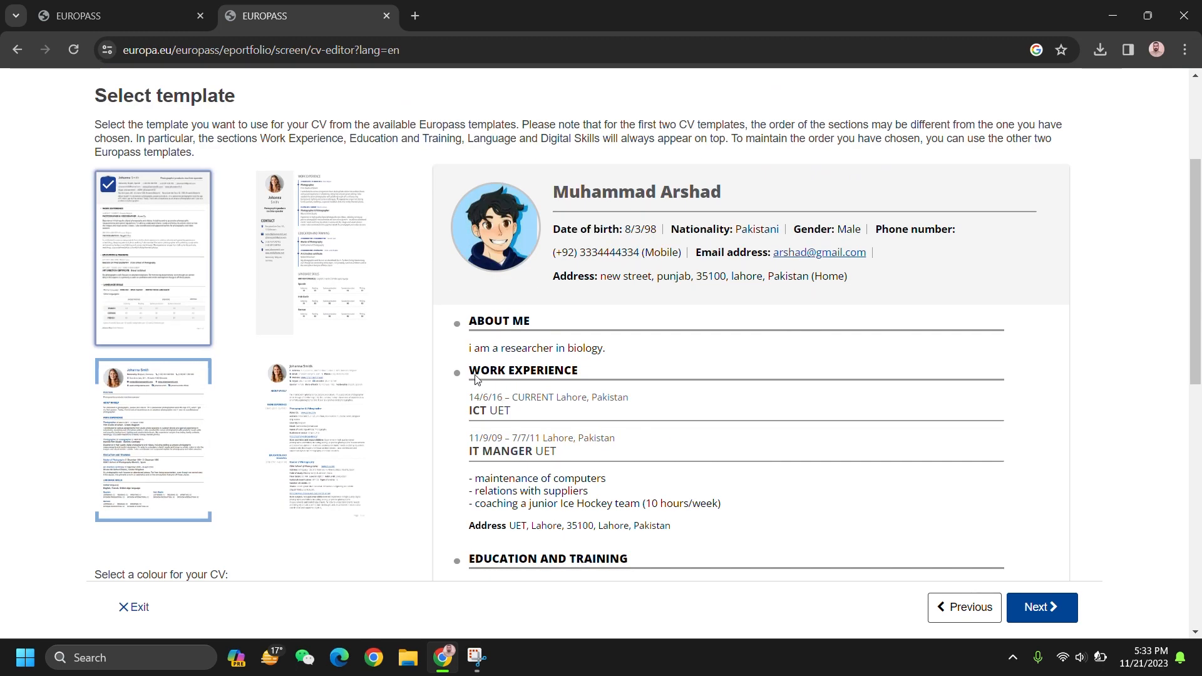
# Step: Switch the CV to the fourth template
pyautogui.click(327, 293)
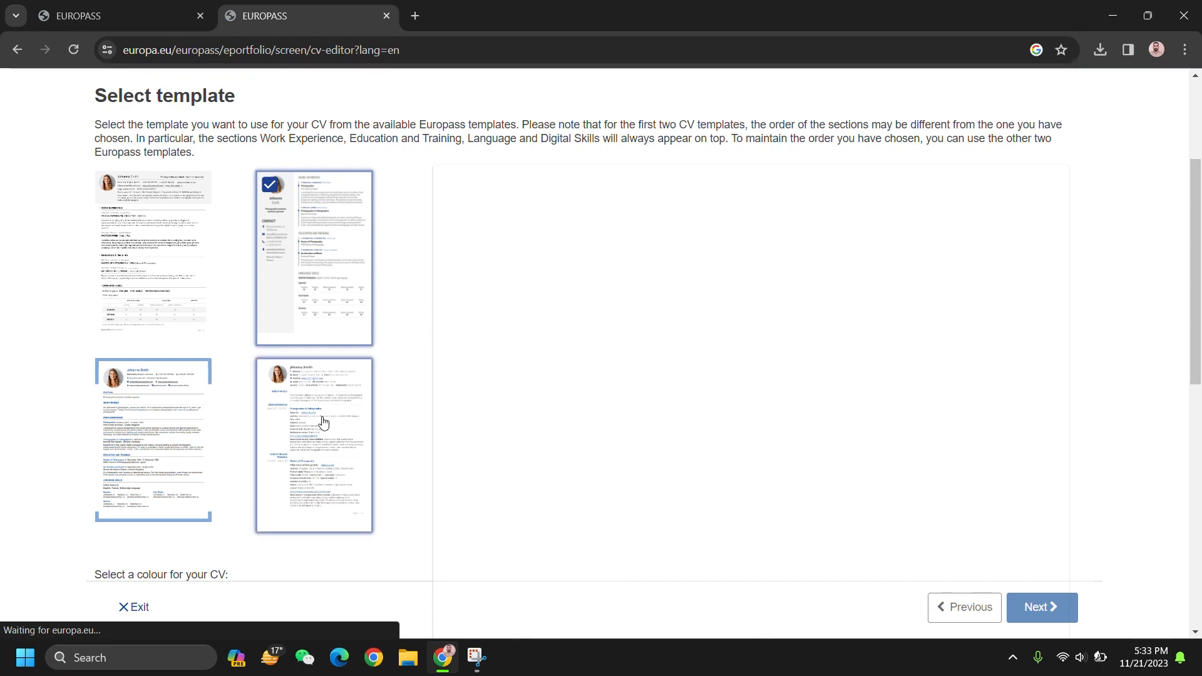
pyautogui.click(322, 442)
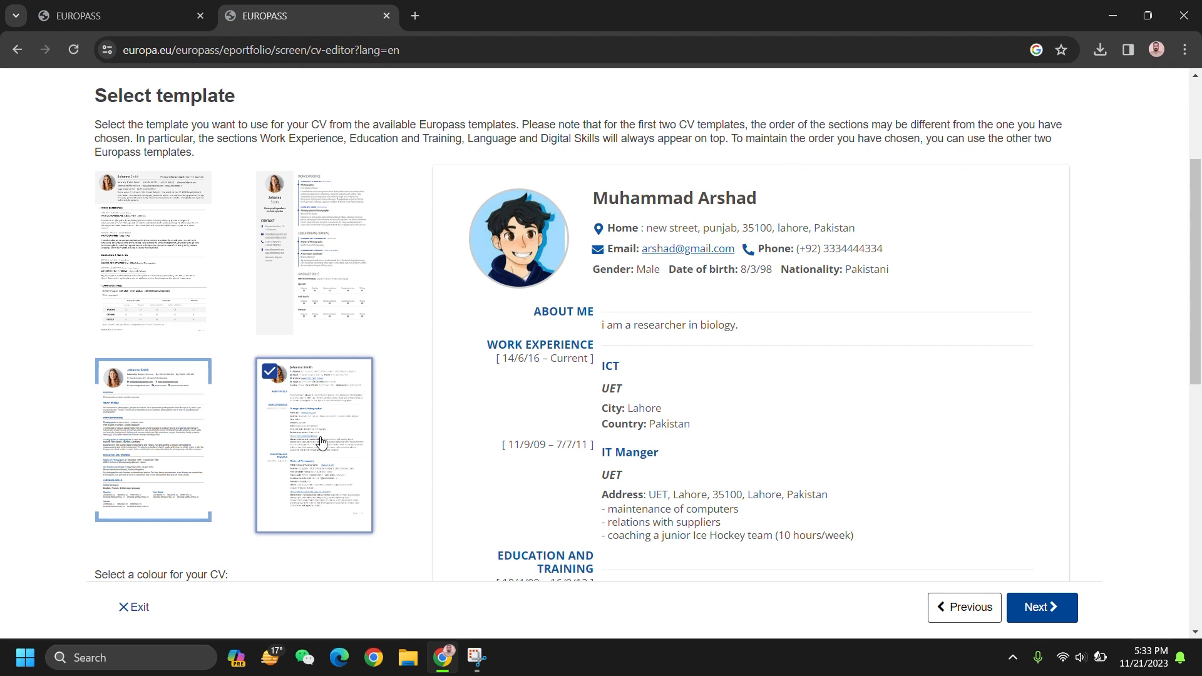
pyautogui.scroll(-5, 322, 442)
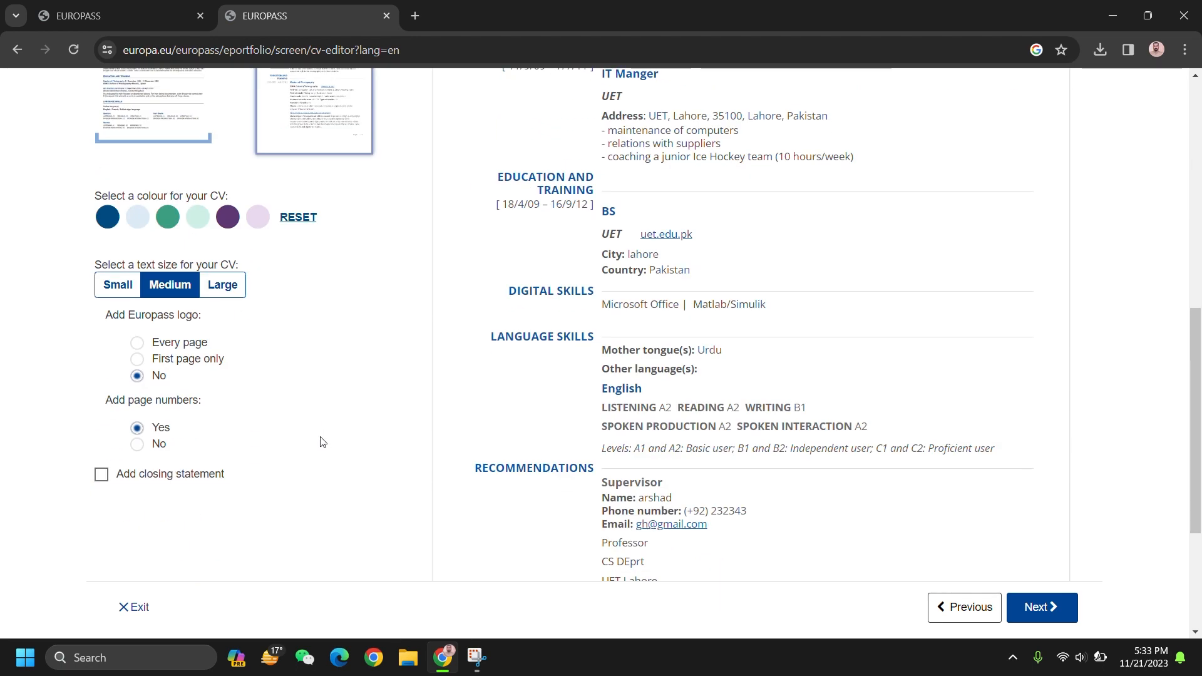
# Step: Set the CV colour to light blue and text size to Large, then continue
pyautogui.click(108, 220)
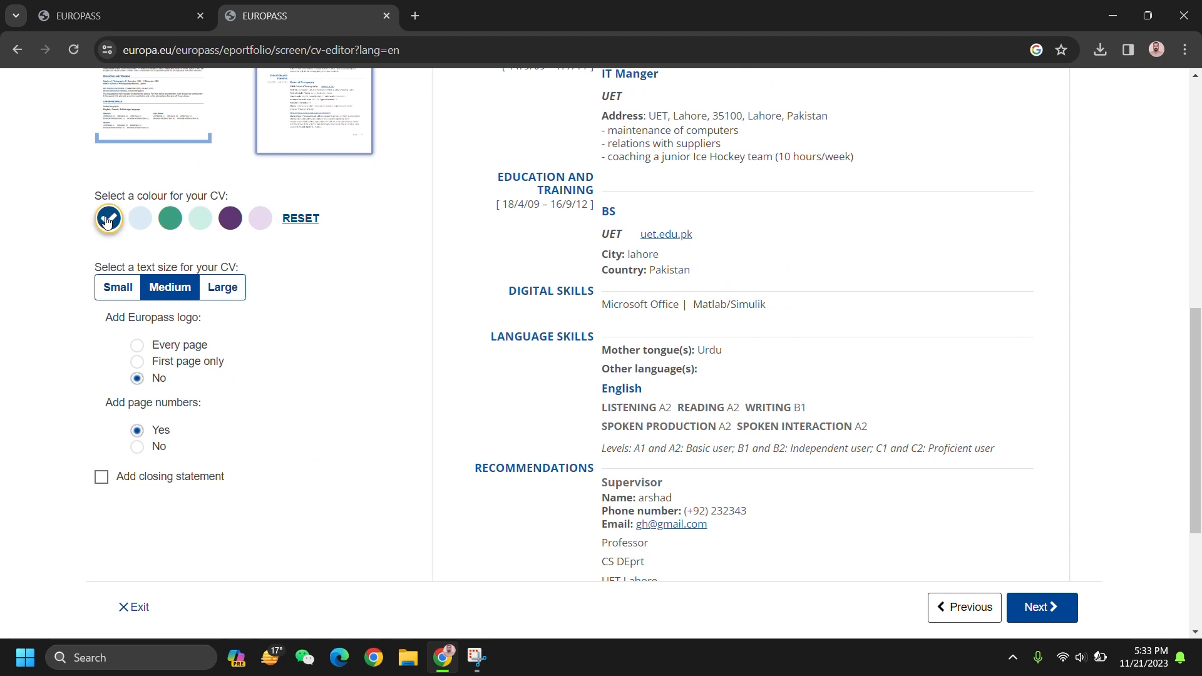
pyautogui.click(136, 226)
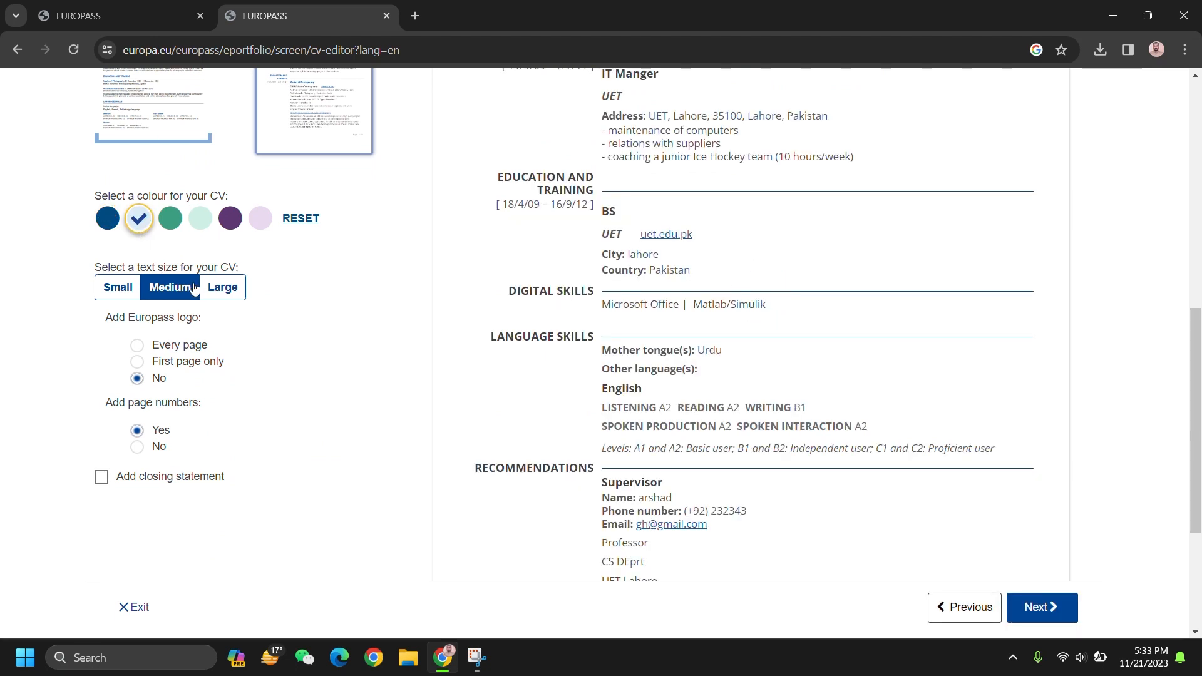
pyautogui.click(226, 291)
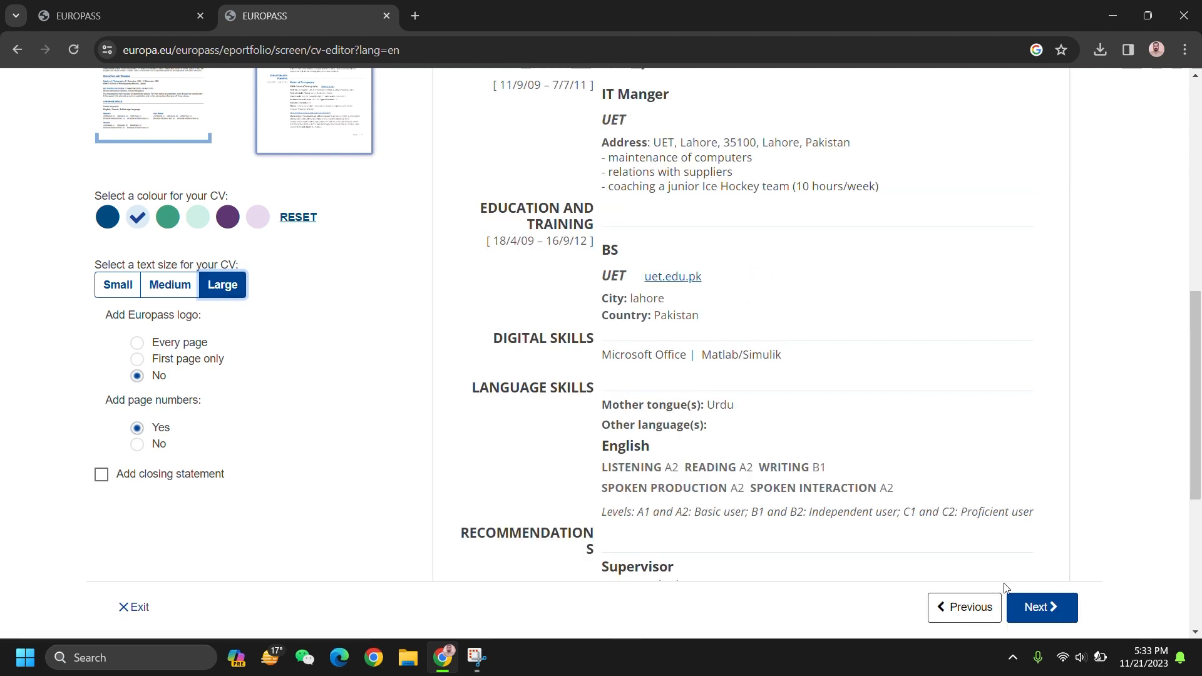
pyautogui.click(1036, 610)
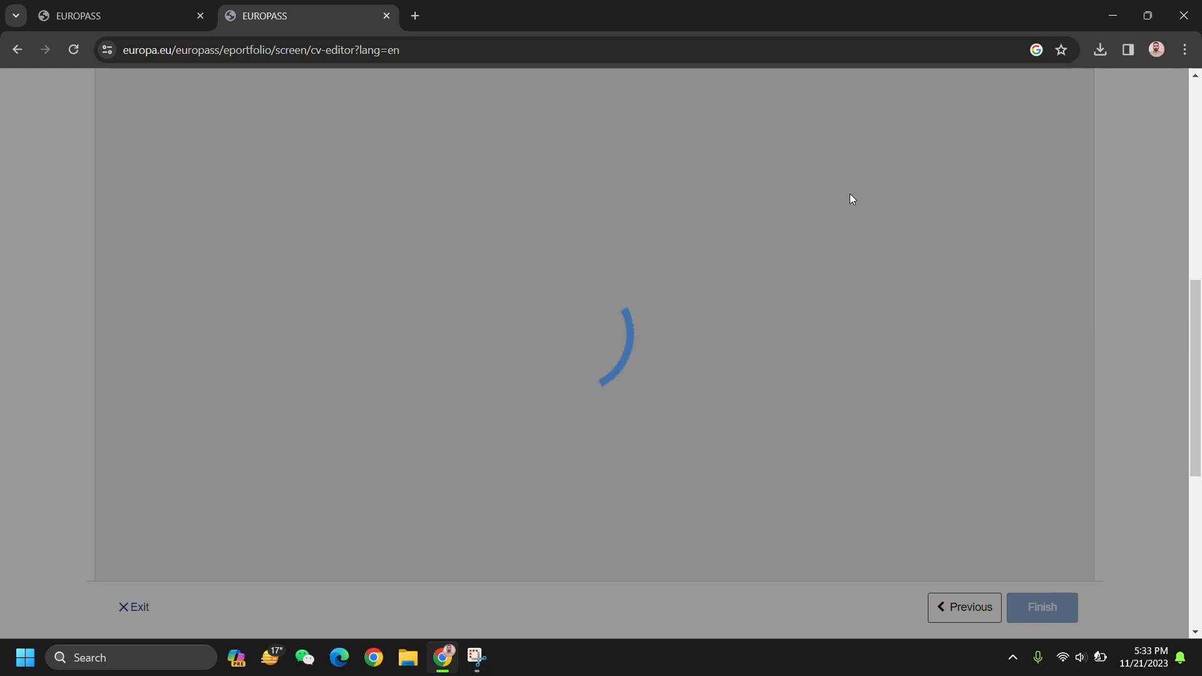
# Step: Name the CV 'New CV', download it as PDF, and open New CV (1).pdf from downloads
pyautogui.scroll(6, 343, 277)
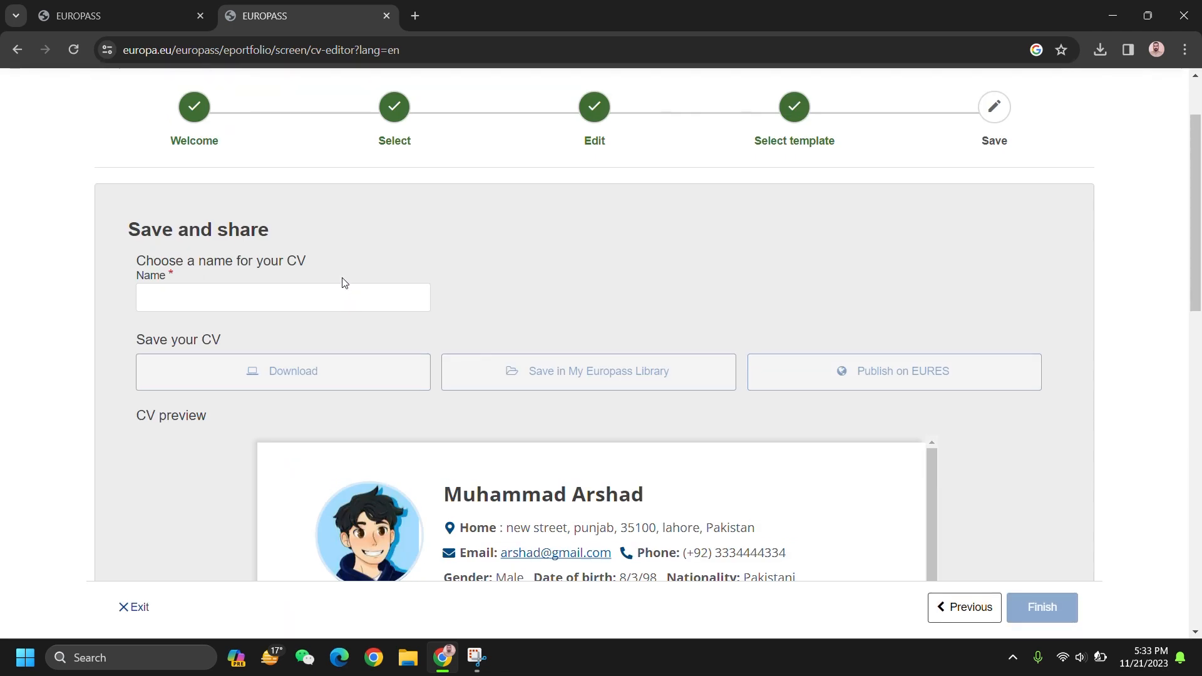
pyautogui.click(309, 298)
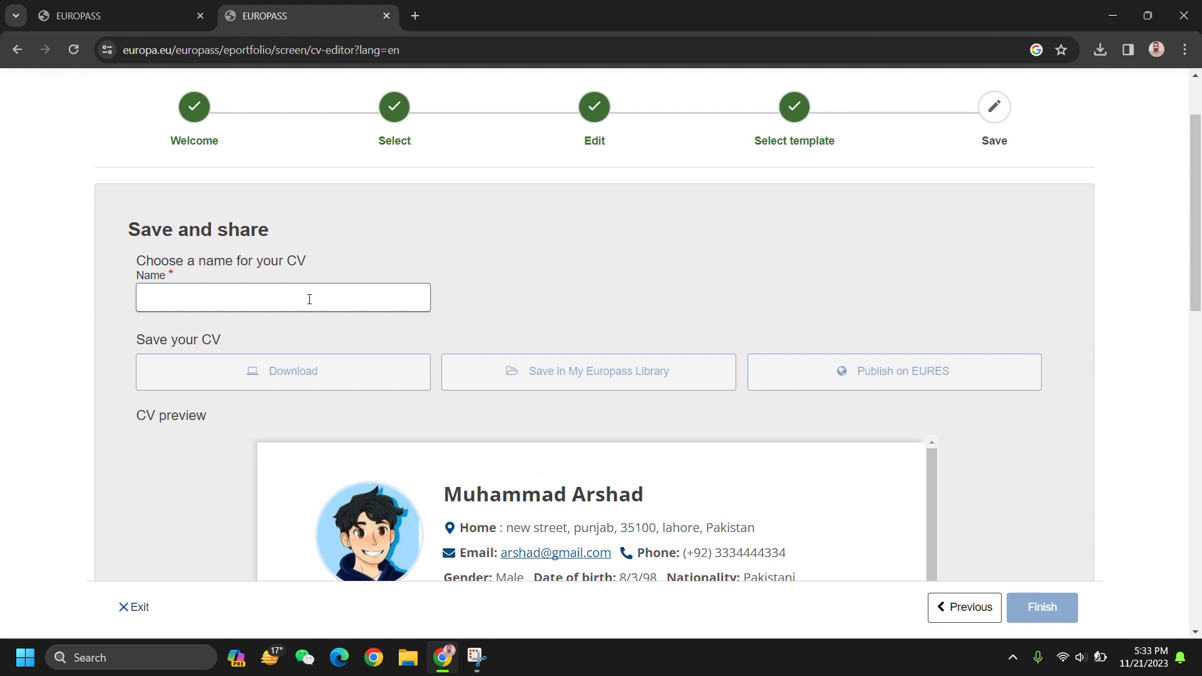
pyautogui.write('New ')
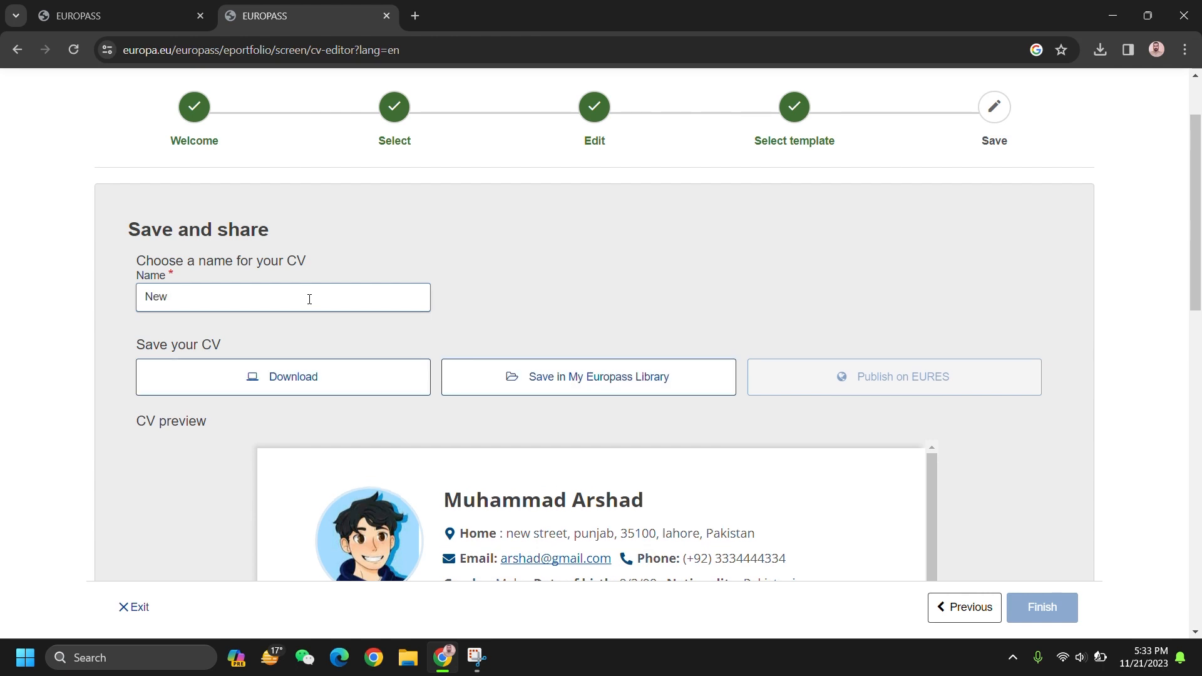
pyautogui.write('CV')
pyautogui.click(334, 374)
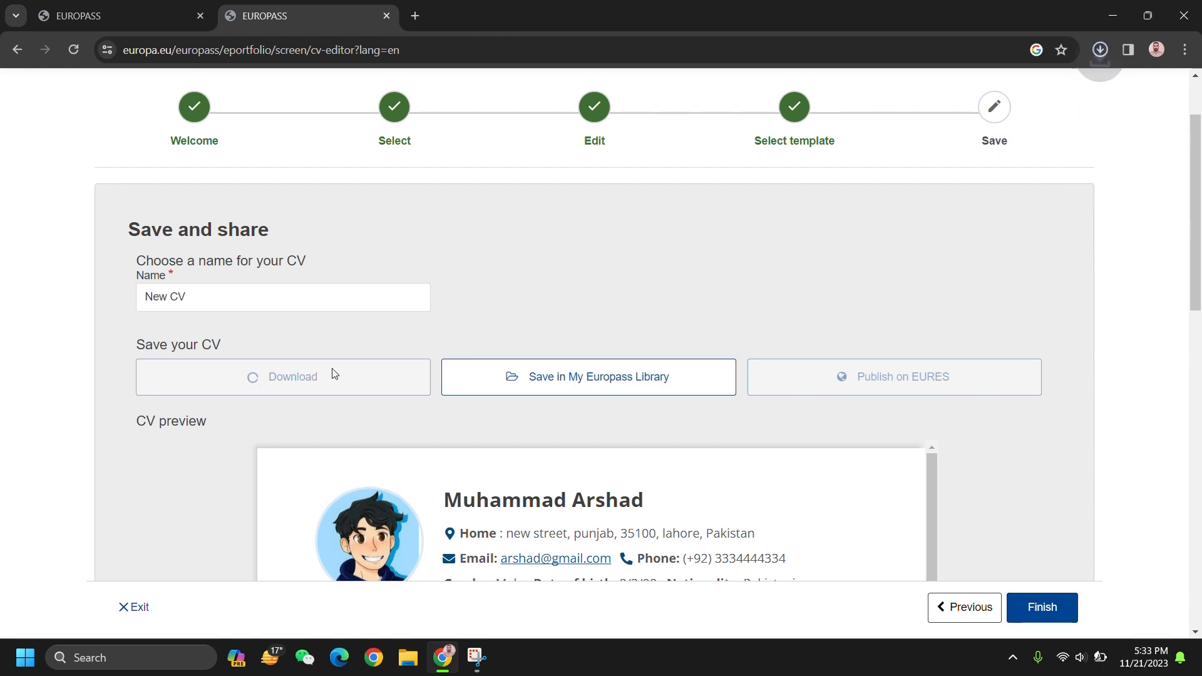
pyautogui.click(1104, 47)
pyautogui.click(1102, 51)
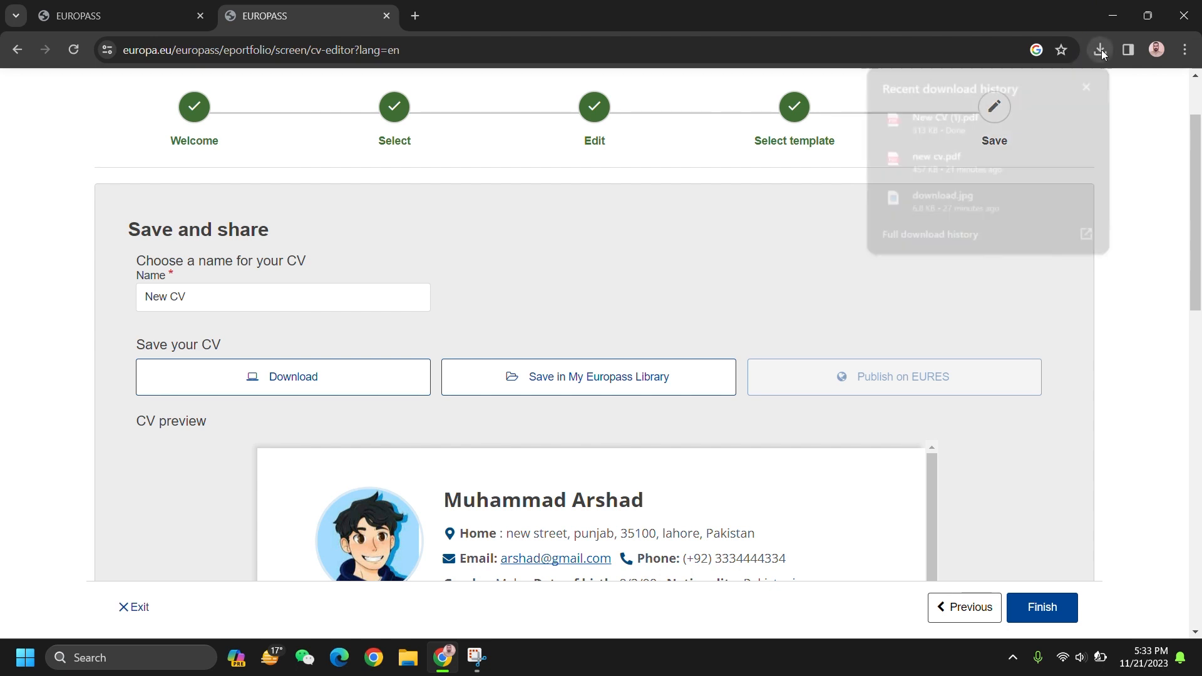
pyautogui.click(989, 116)
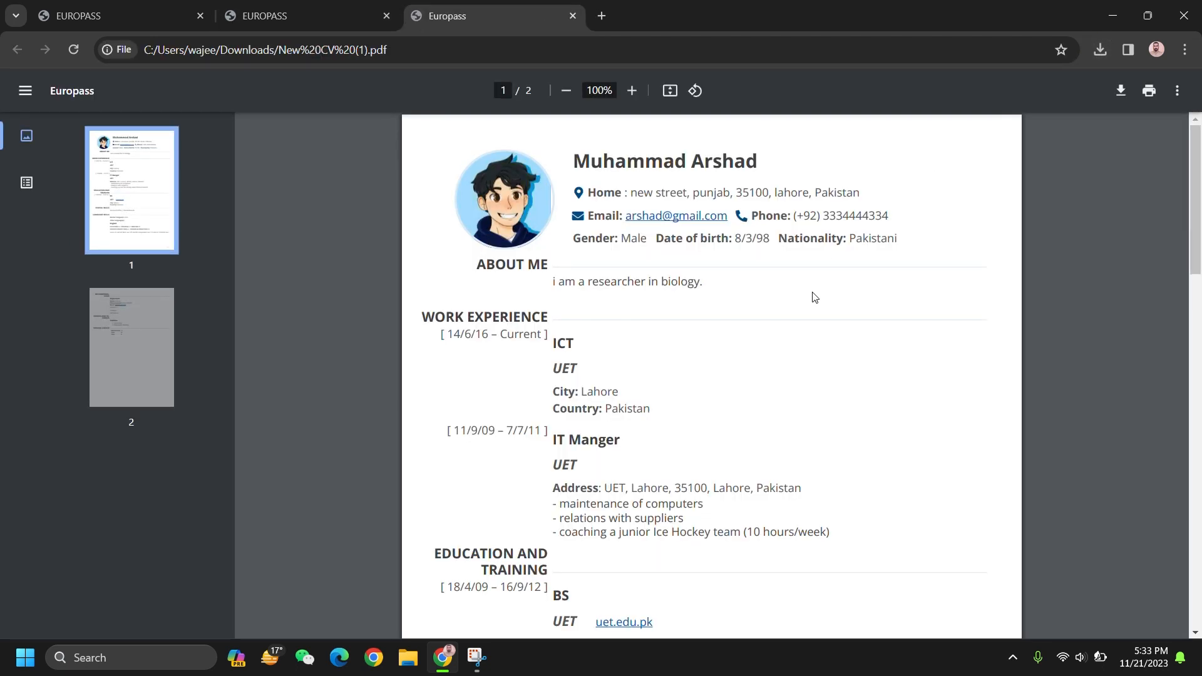
# Step: Scroll through both pages of New CV (1).pdf to check the finished CV
pyautogui.scroll(-9, 814, 296)
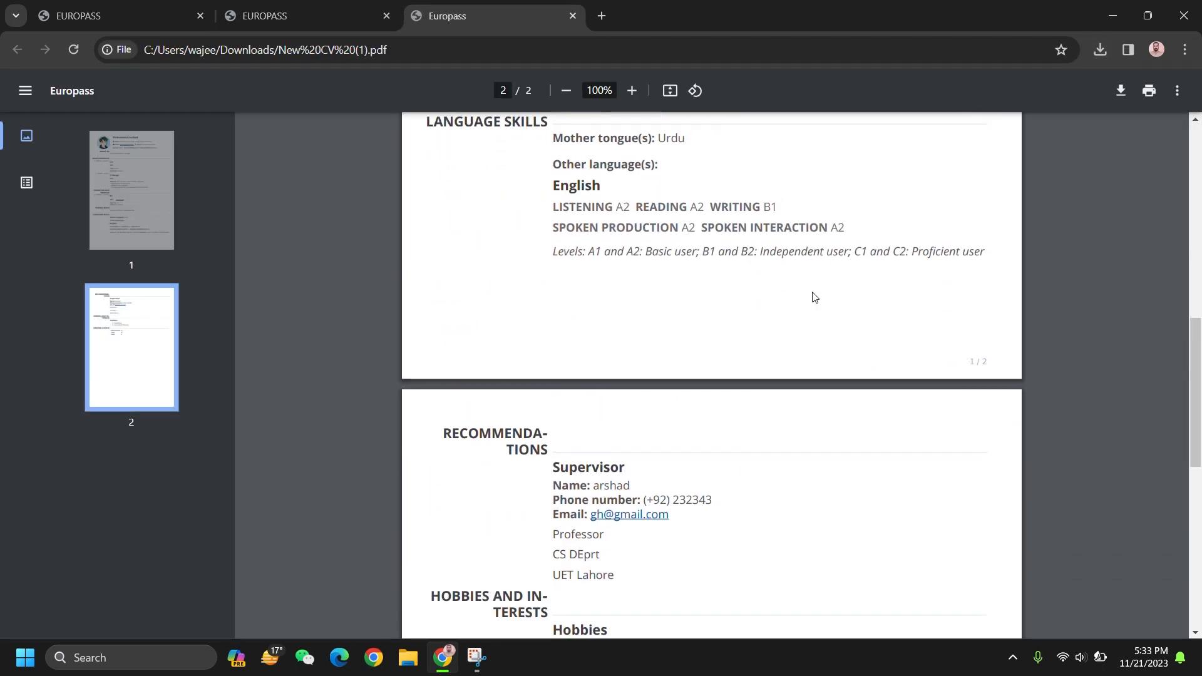
pyautogui.scroll(-10, 815, 296)
pyautogui.scroll(10, 815, 297)
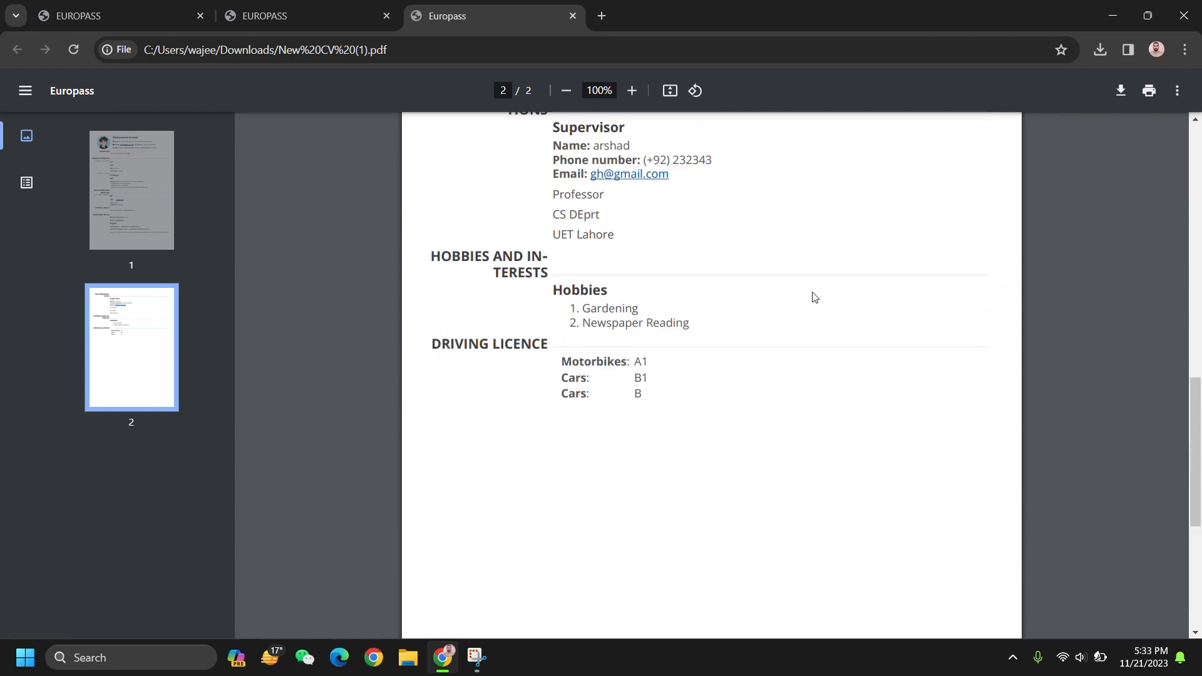